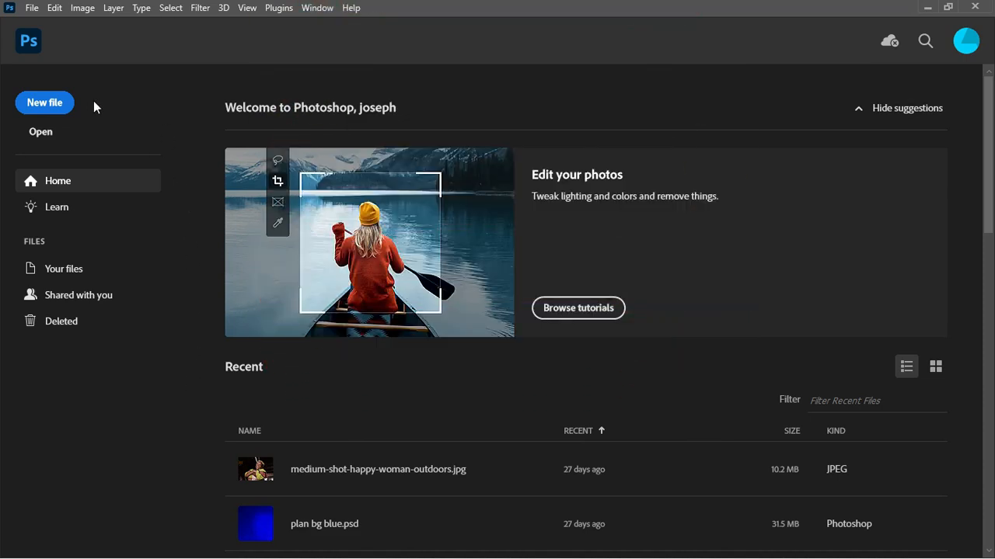
Create a 1080 × 1350 px, 300 ppi document in pixels named 'CHURCH FLYER'
{"action": "left_click", "coordinate": [59, 107]}
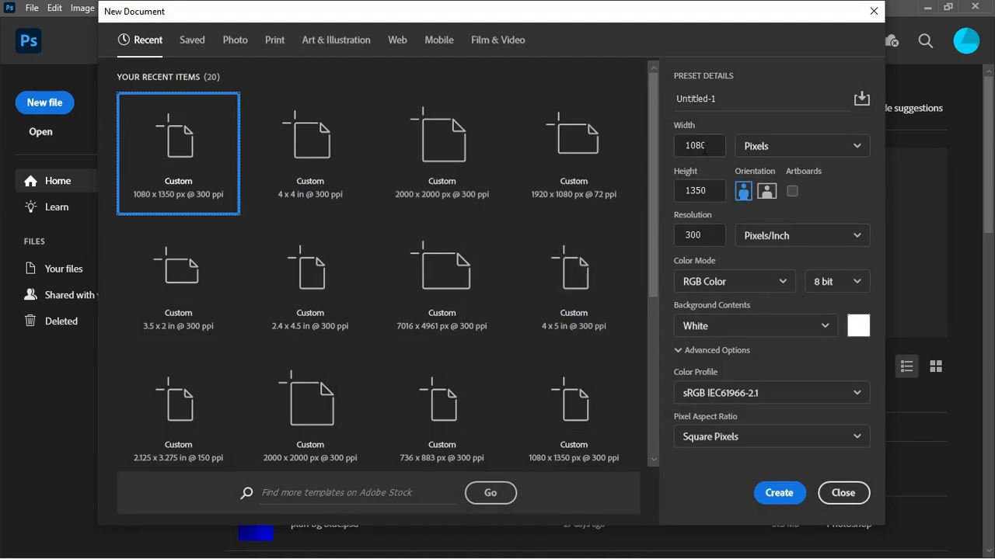
{"action": "left_click", "coordinate": [772, 148]}
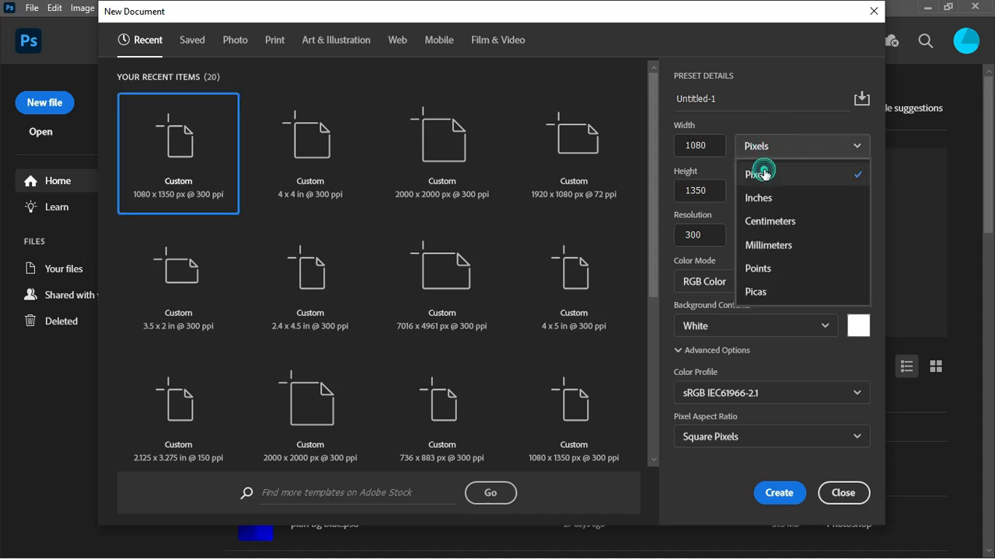
{"action": "left_click", "coordinate": [759, 164]}
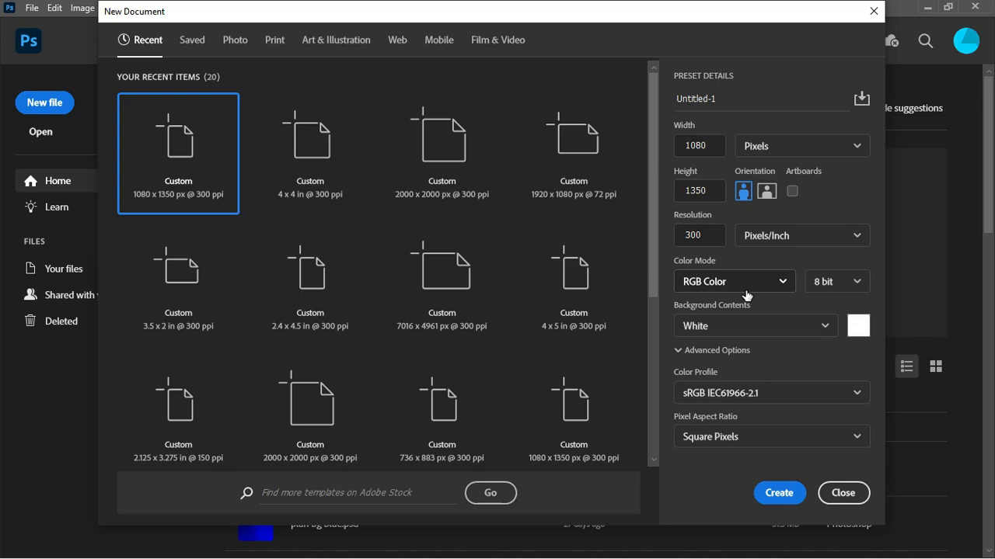
{"action": "double_click", "coordinate": [724, 102]}
{"action": "type", "text": "CH"}
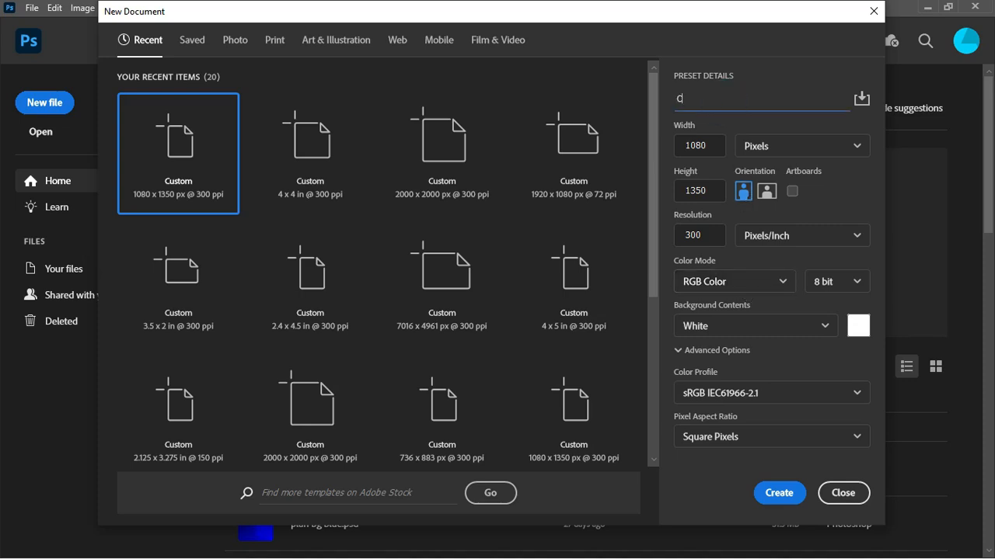
{"action": "type", "text": "URCH FLYER"}
{"action": "left_click", "coordinate": [789, 497]}
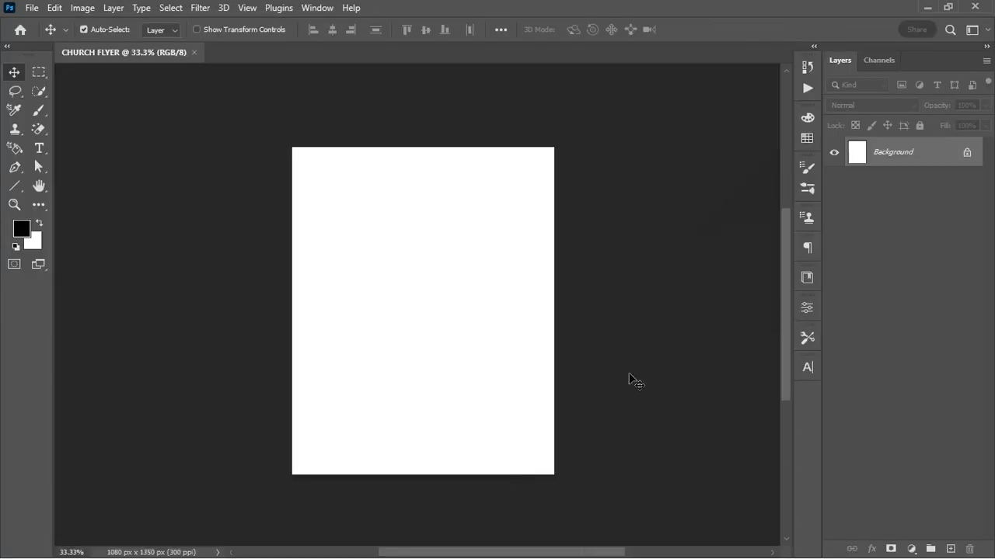
Hide the MAN, LADY, glow, texture, Rccg_logo and MUSICAL INSTRUMENT layers
{"action": "key", "text": "ctrl+plus"}
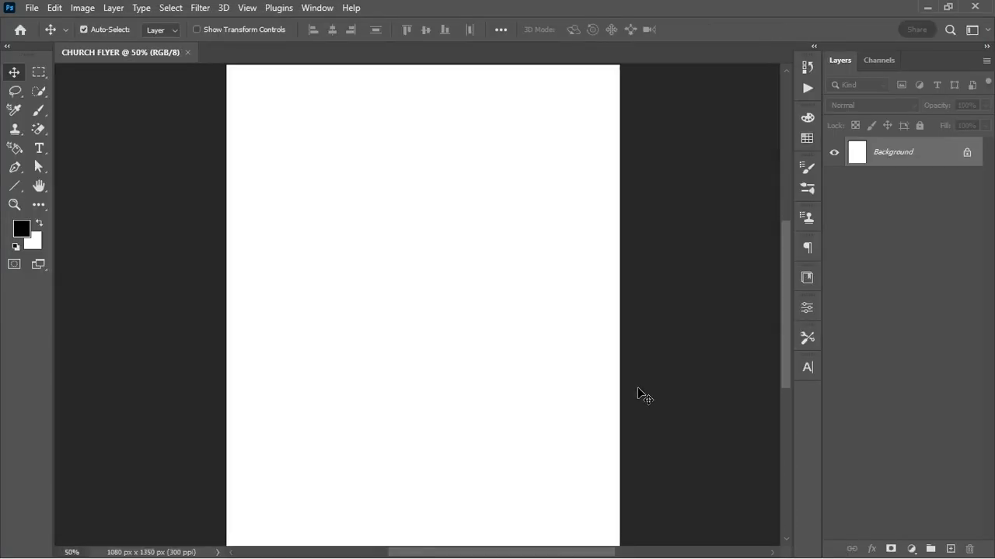
{"action": "key", "text": "ctrl+minus"}
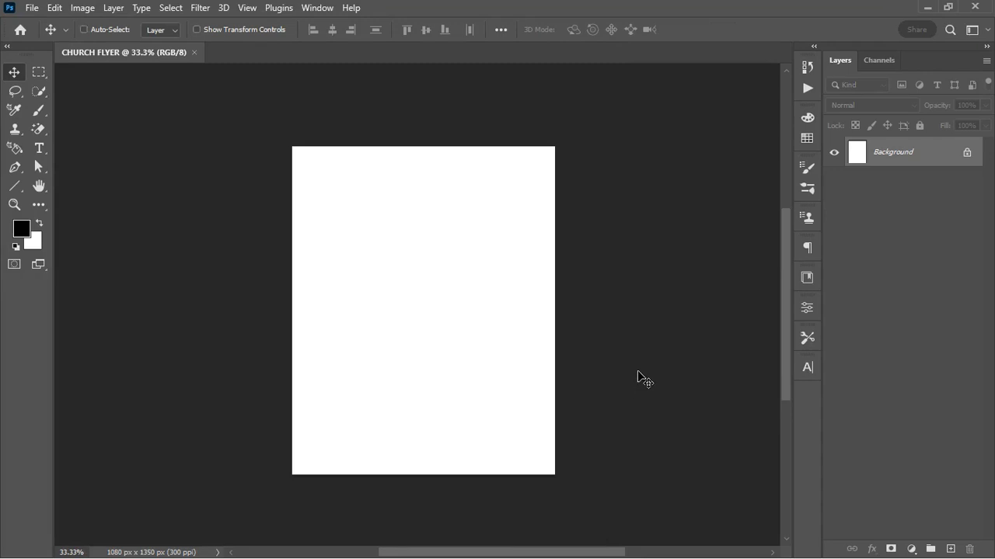
{"action": "key", "text": "ctrl+plus"}
{"action": "key", "text": "ctrl+minus"}
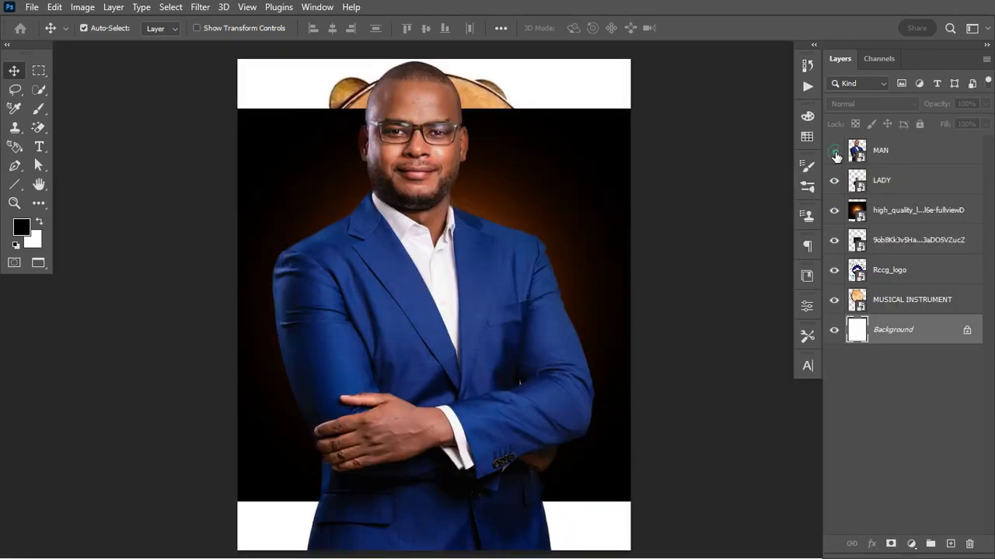
{"action": "left_click", "coordinate": [834, 150]}
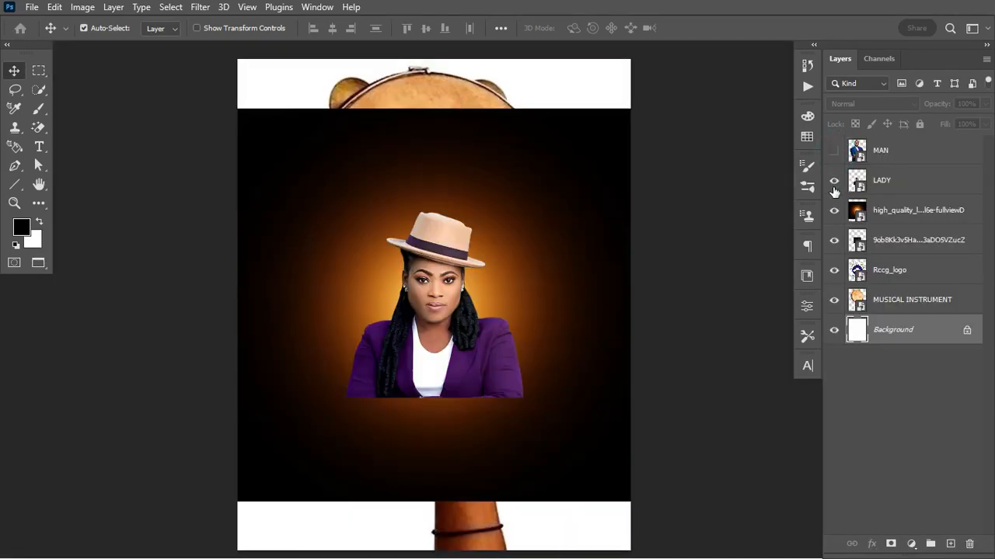
{"action": "left_click", "coordinate": [834, 181]}
{"action": "left_click", "coordinate": [834, 210]}
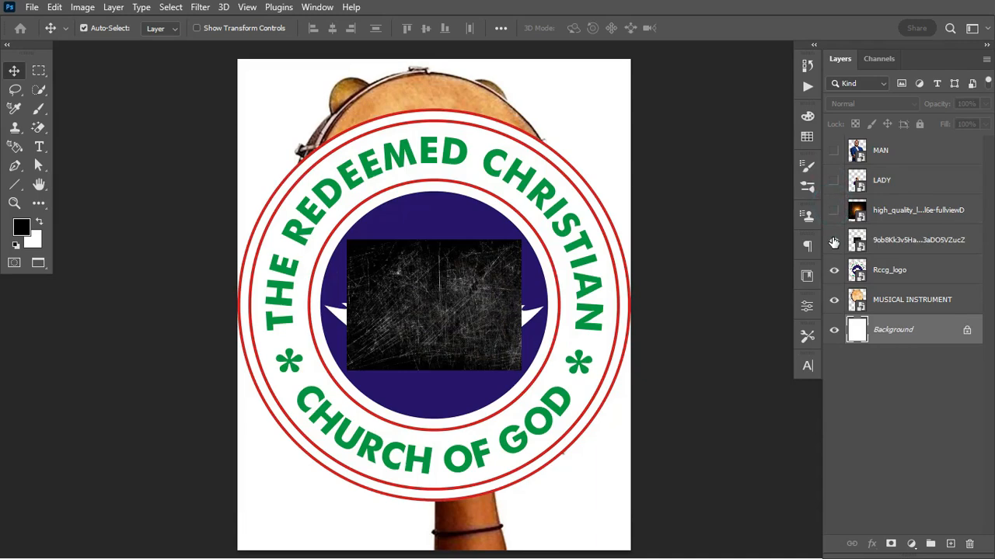
{"action": "left_click", "coordinate": [833, 240]}
{"action": "left_click", "coordinate": [834, 269]}
{"action": "left_click", "coordinate": [834, 300]}
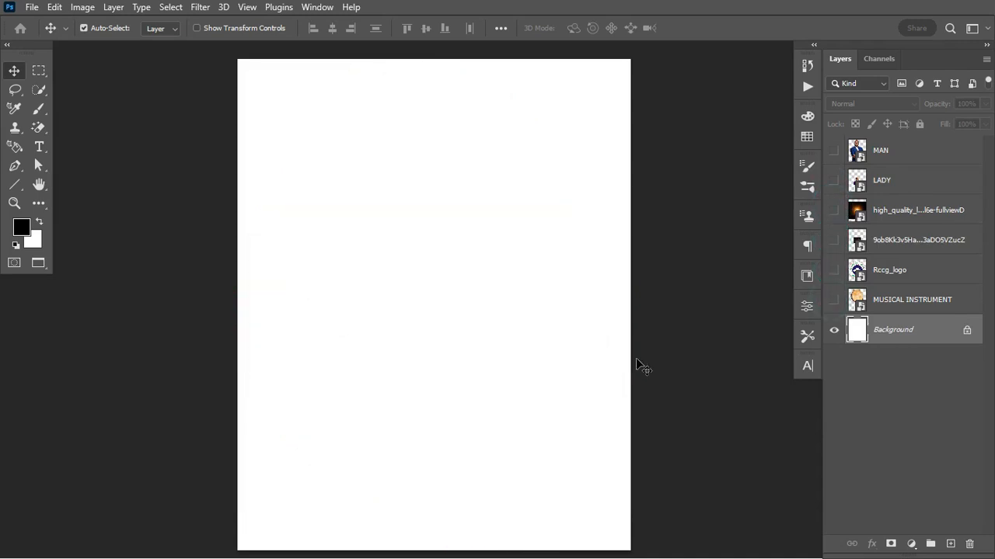
Fit the flyer canvas to the window and bring up the fill and adjustment layer list
{"action": "key", "text": "ctrl+0"}
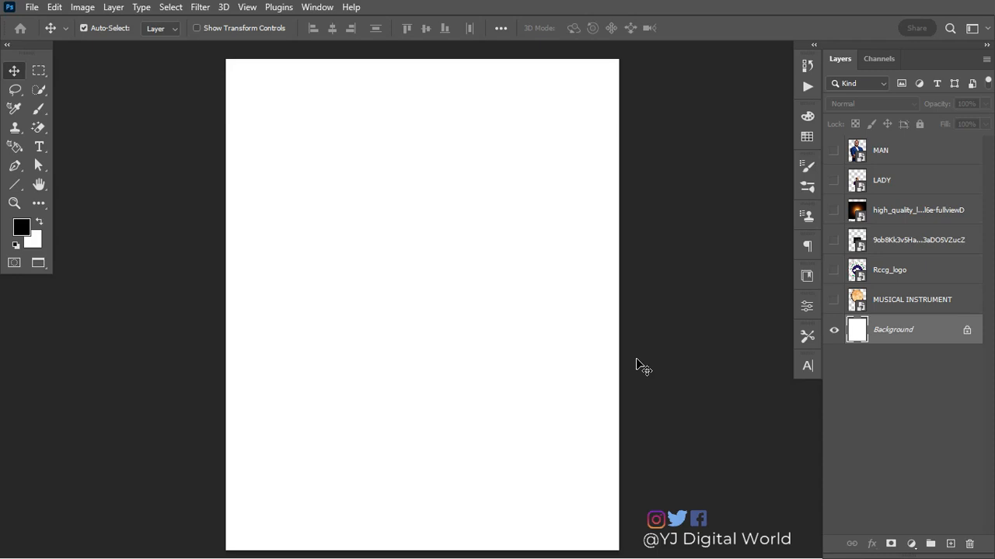
{"action": "key", "text": "ctrl"}
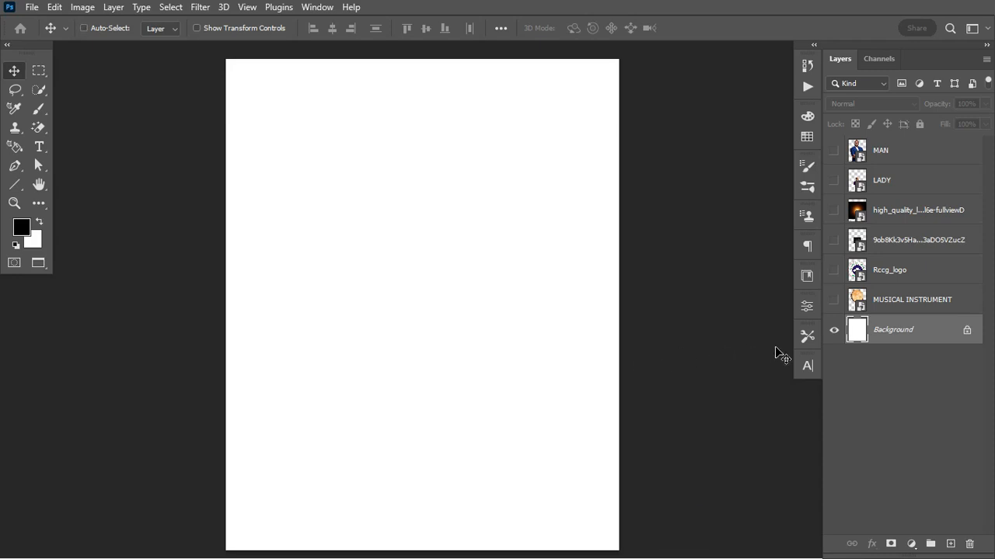
{"action": "key", "text": "ctrl+minus"}
{"action": "key", "text": "ctrl+0"}
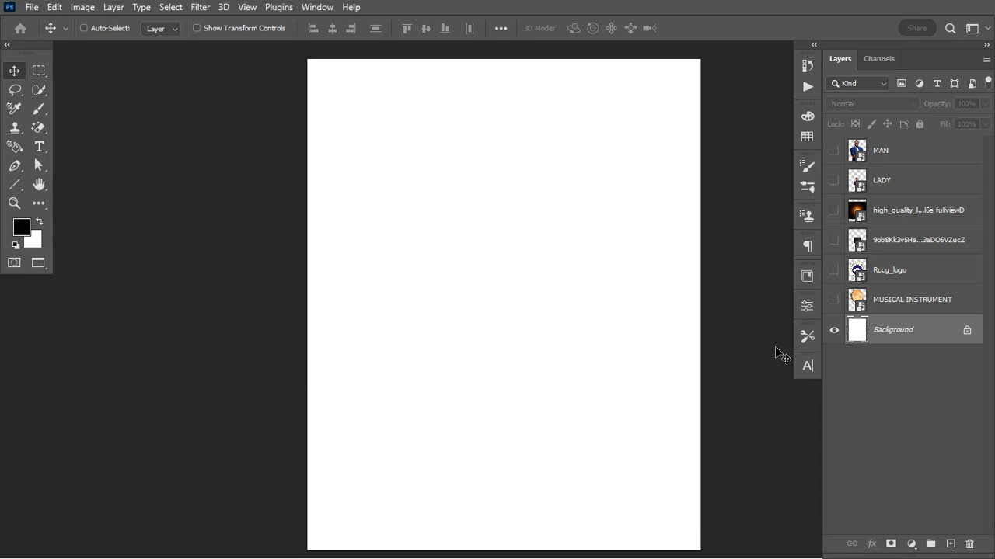
{"action": "scroll", "coordinate": [776, 350], "scroll_direction": "right", "scroll_amount": 4}
{"action": "scroll", "coordinate": [775, 349], "scroll_direction": "left", "scroll_amount": 1}
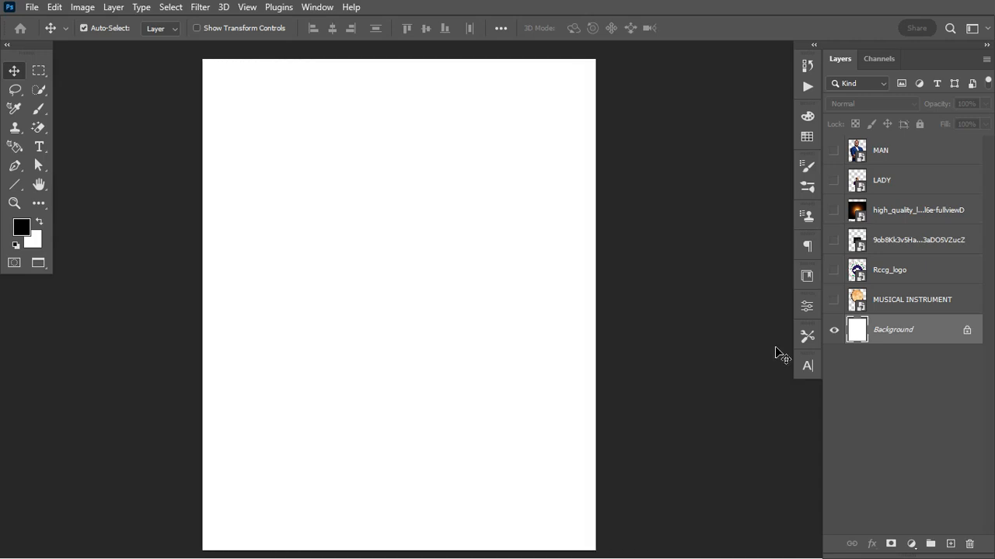
{"action": "scroll", "coordinate": [780, 356], "scroll_direction": "left", "scroll_amount": 1}
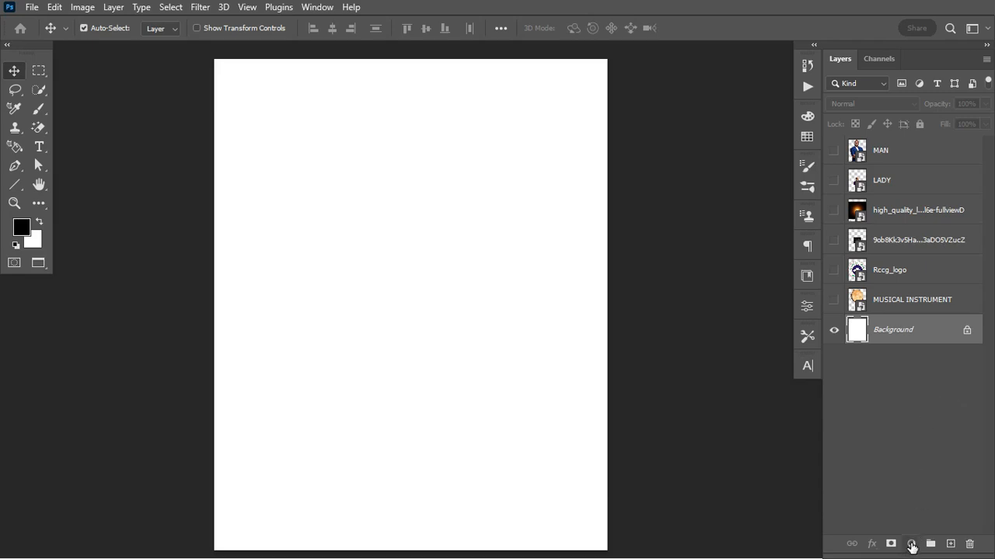
{"action": "left_click", "coordinate": [911, 546]}
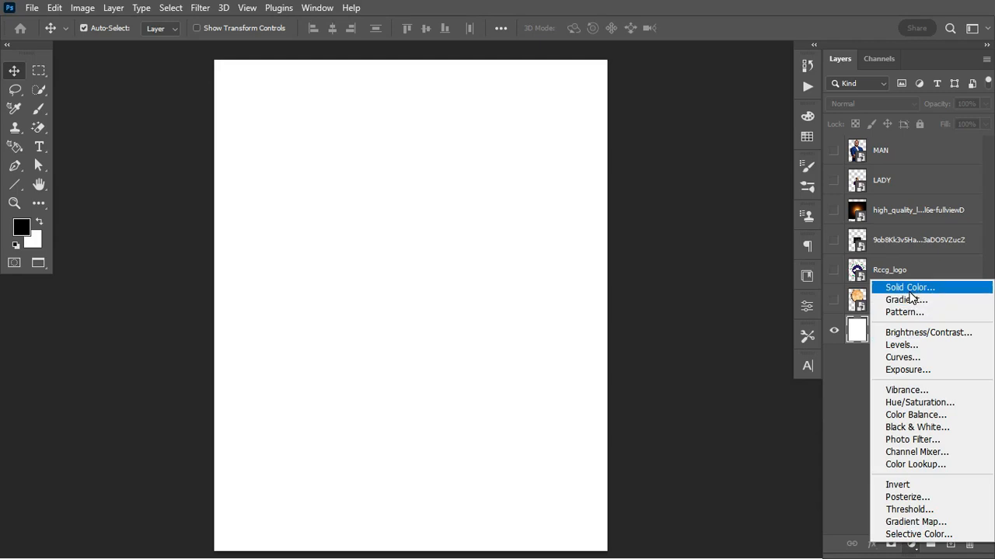
Add a solid colour fill layer using the red CHURCH swatch
{"action": "left_click", "coordinate": [911, 289]}
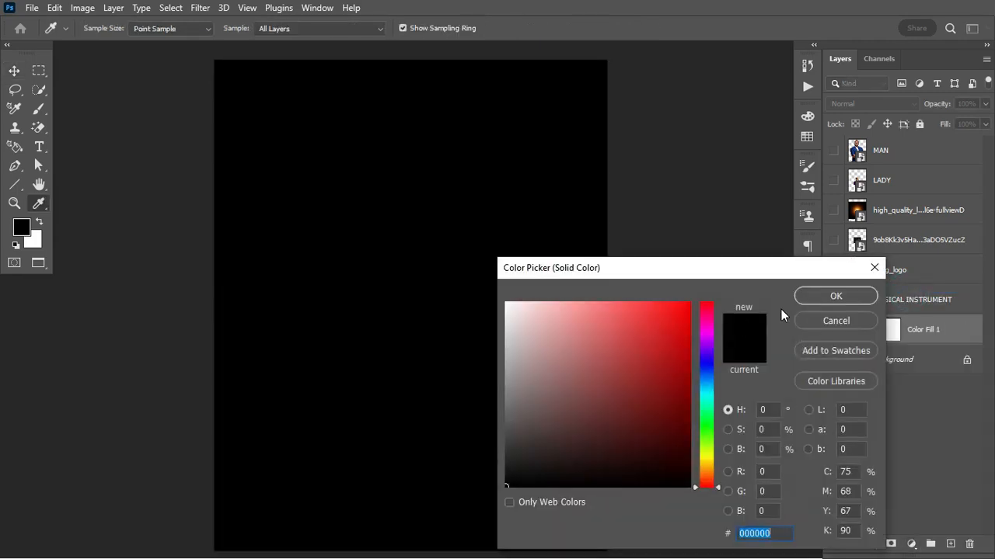
{"action": "left_click_drag", "start_coordinate": [832, 272], "coordinate": [818, 289]}
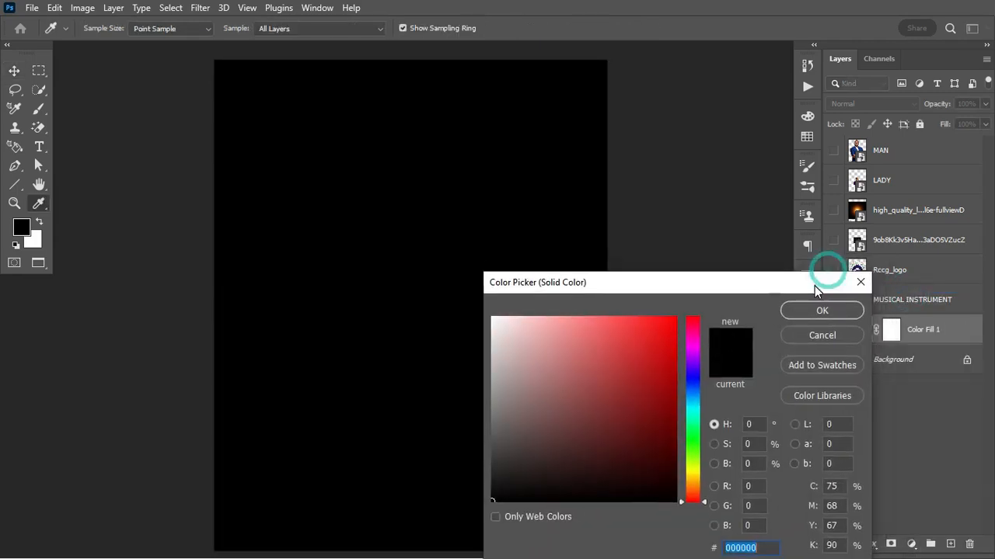
{"action": "left_click", "coordinate": [808, 117]}
{"action": "left_click", "coordinate": [806, 136]}
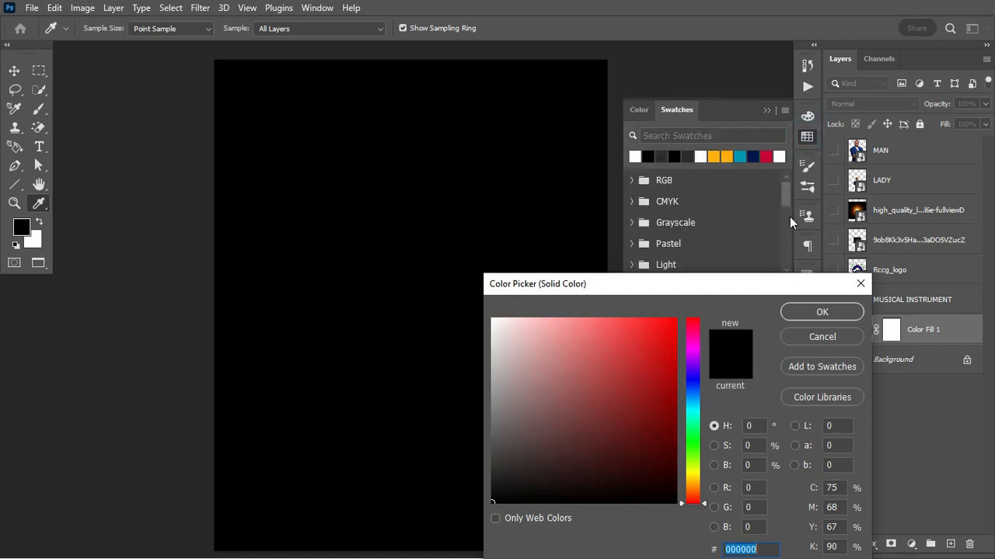
{"action": "left_click_drag", "start_coordinate": [787, 200], "coordinate": [786, 265]}
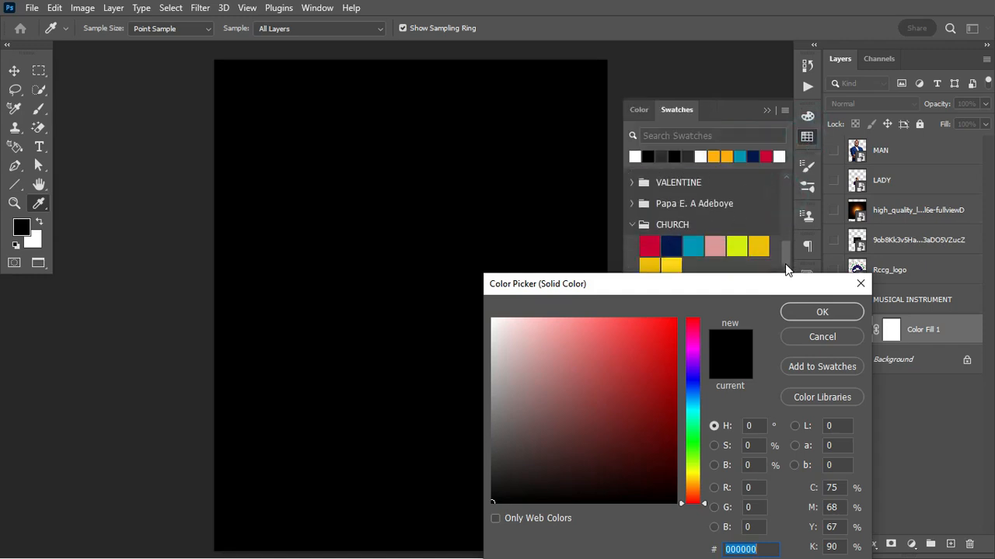
{"action": "left_click", "coordinate": [656, 247]}
{"action": "left_click", "coordinate": [765, 551]}
{"action": "left_click_drag", "start_coordinate": [751, 285], "coordinate": [751, 270]}
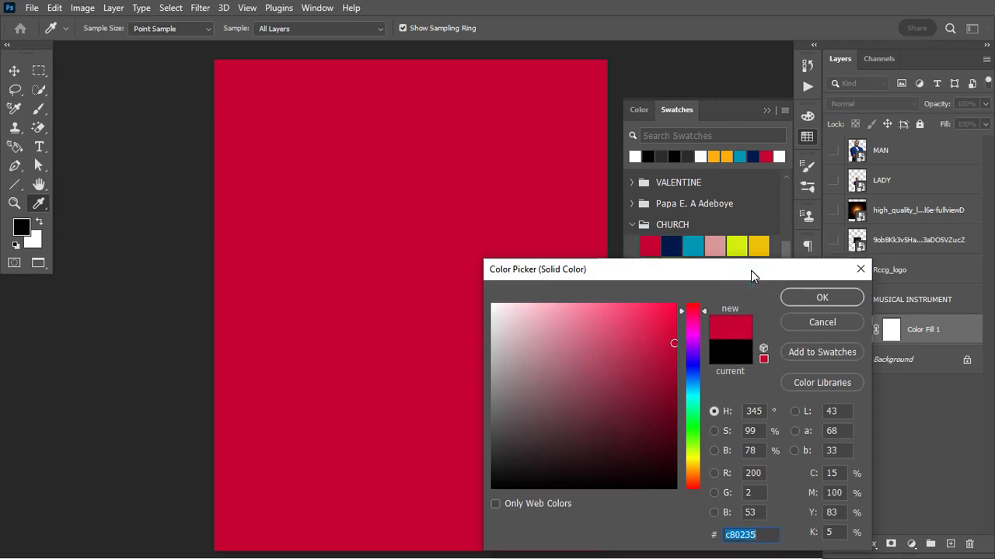
{"action": "left_click", "coordinate": [821, 303]}
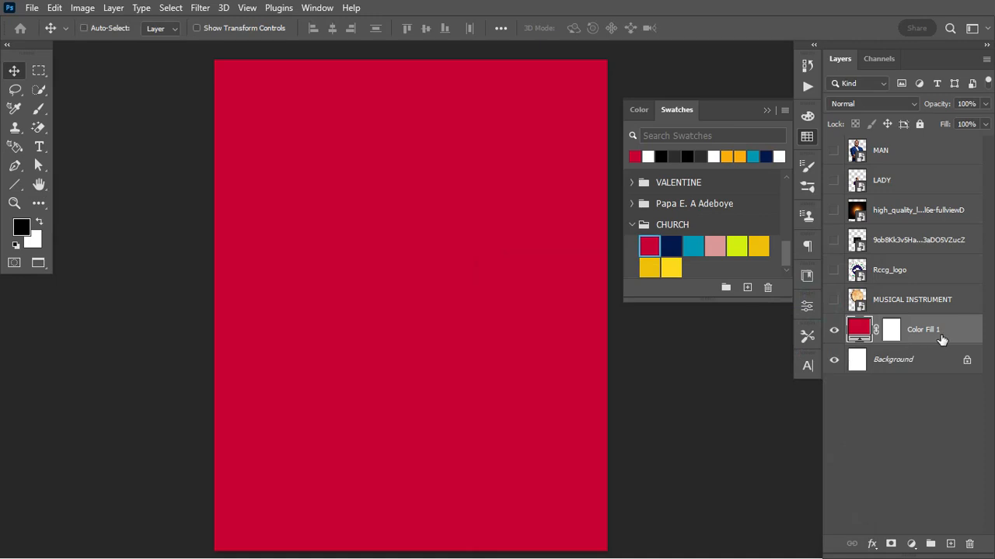
Duplicate the red fill and change the copy to the navy CHURCH swatch (#021850)
{"action": "key", "text": "ctrl+j"}
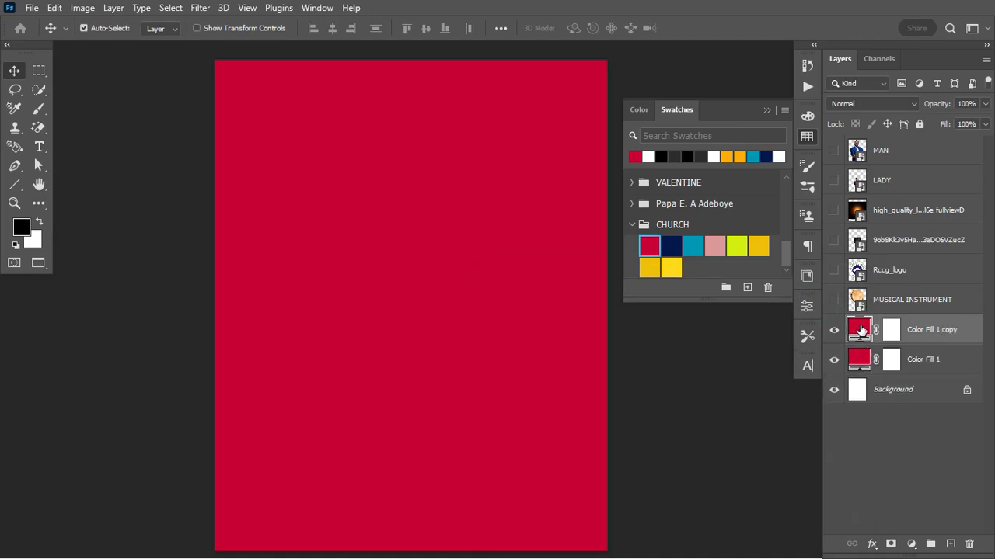
{"action": "double_click", "coordinate": [859, 331]}
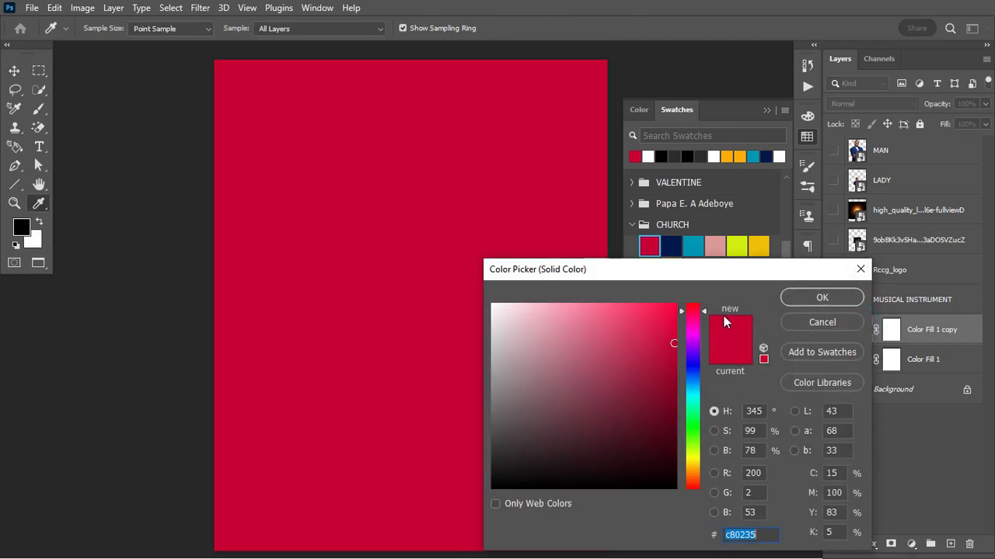
{"action": "left_click", "coordinate": [671, 245]}
{"action": "double_click", "coordinate": [742, 535]}
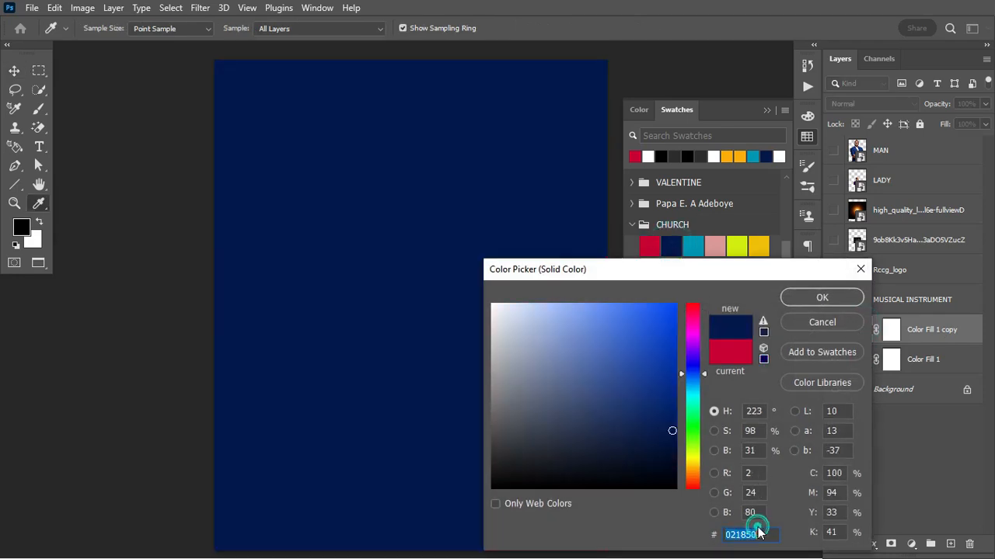
{"action": "left_click", "coordinate": [761, 533]}
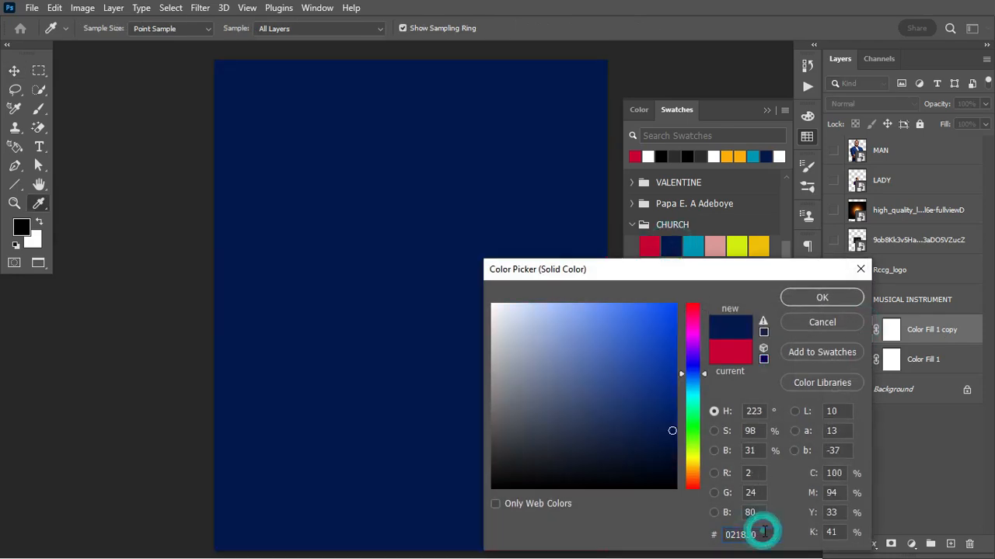
{"action": "left_click", "coordinate": [812, 297]}
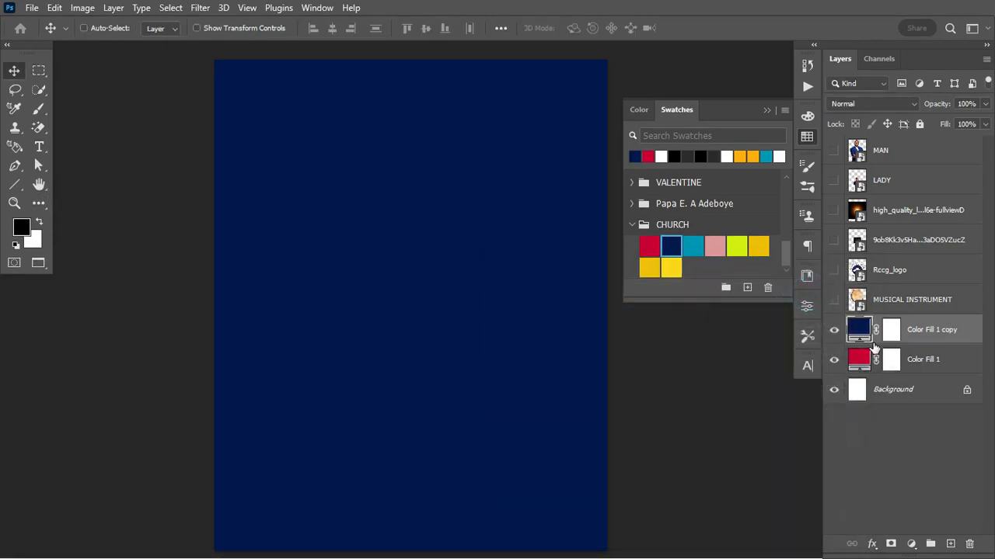
Duplicate the navy fill and set the top copy to teal #0097b8
{"action": "key", "text": "ctrl+j"}
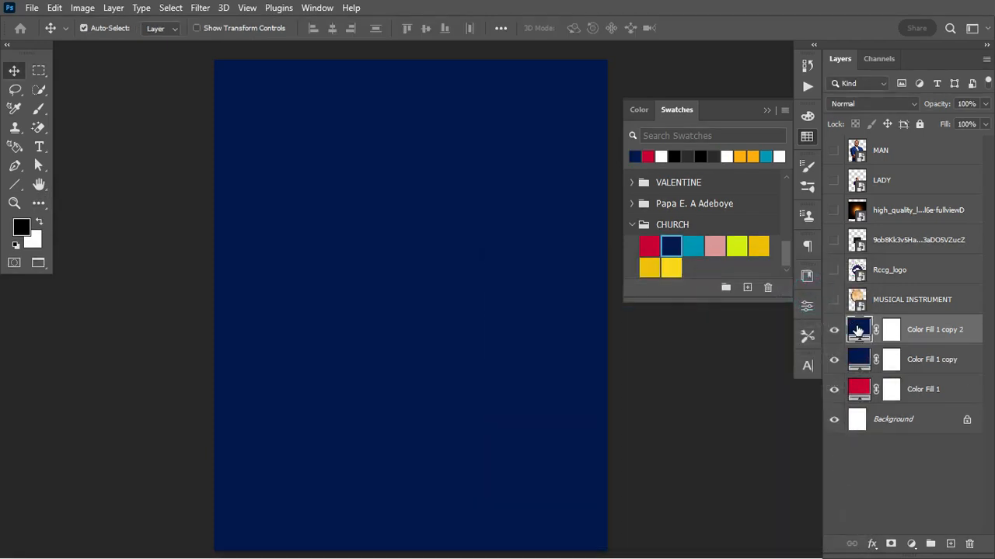
{"action": "double_click", "coordinate": [859, 330]}
{"action": "left_click", "coordinate": [692, 246]}
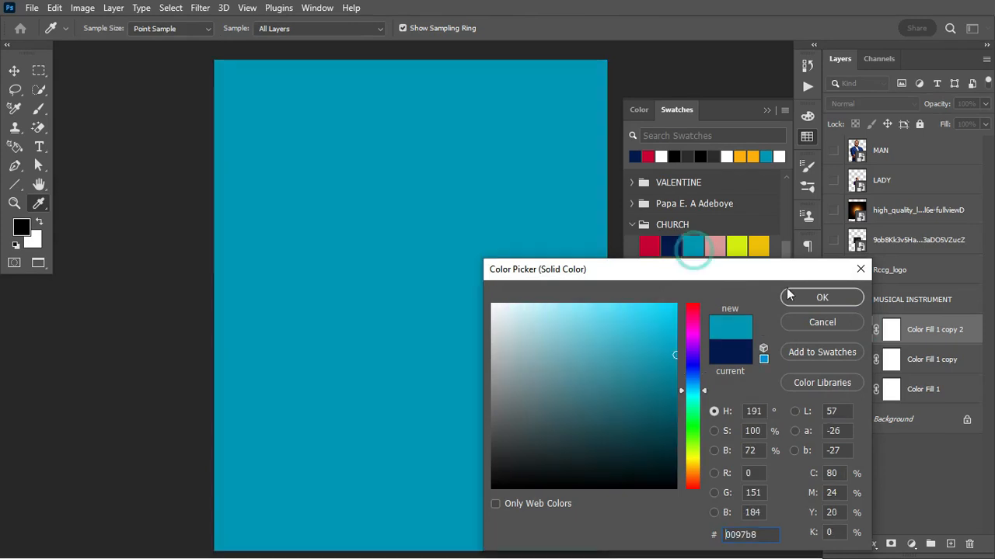
{"action": "left_click", "coordinate": [829, 297]}
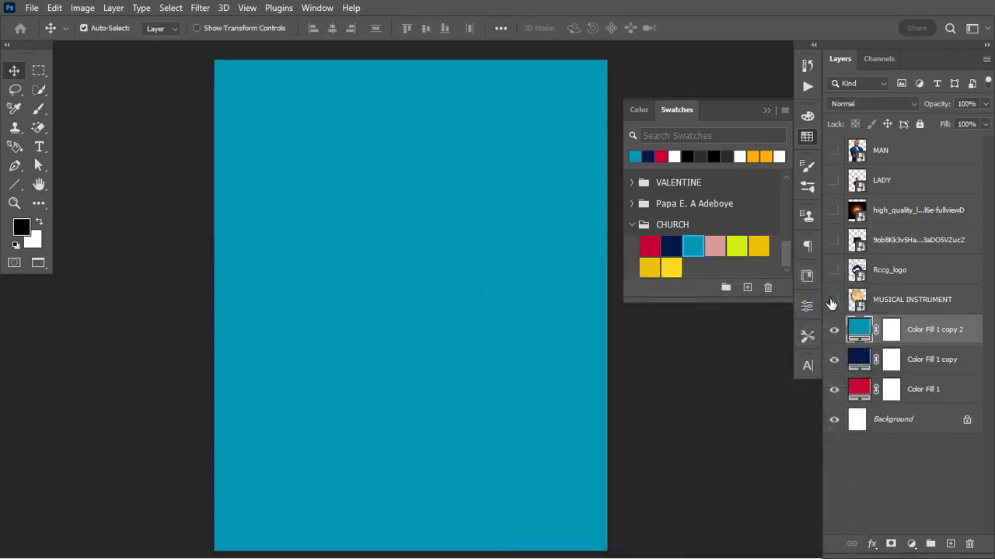
{"action": "double_click", "coordinate": [859, 329]}
{"action": "left_click", "coordinate": [764, 533]}
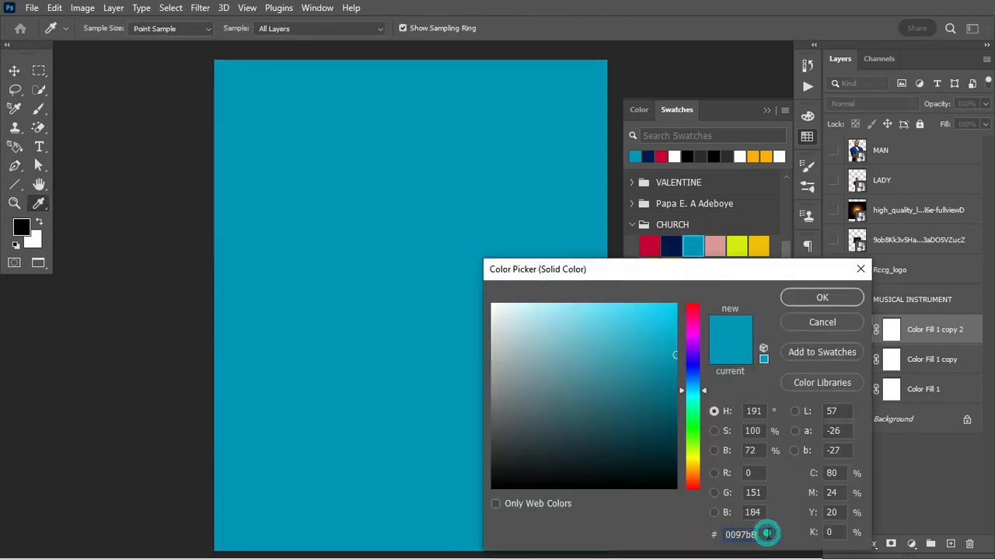
{"action": "left_click", "coordinate": [831, 299]}
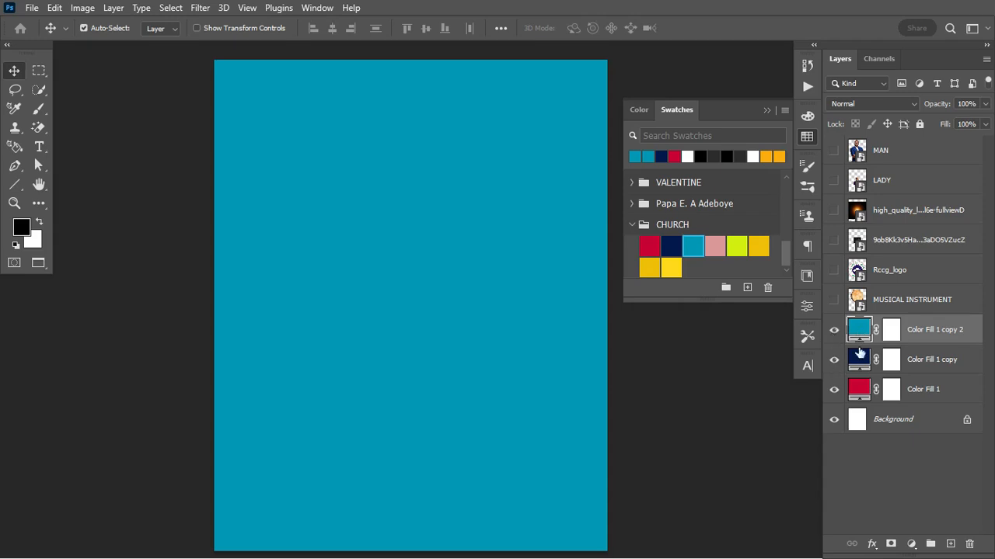
Check each fill's visibility, leaving teal hidden and the navy layer's mask targeted
{"action": "left_click", "coordinate": [834, 329]}
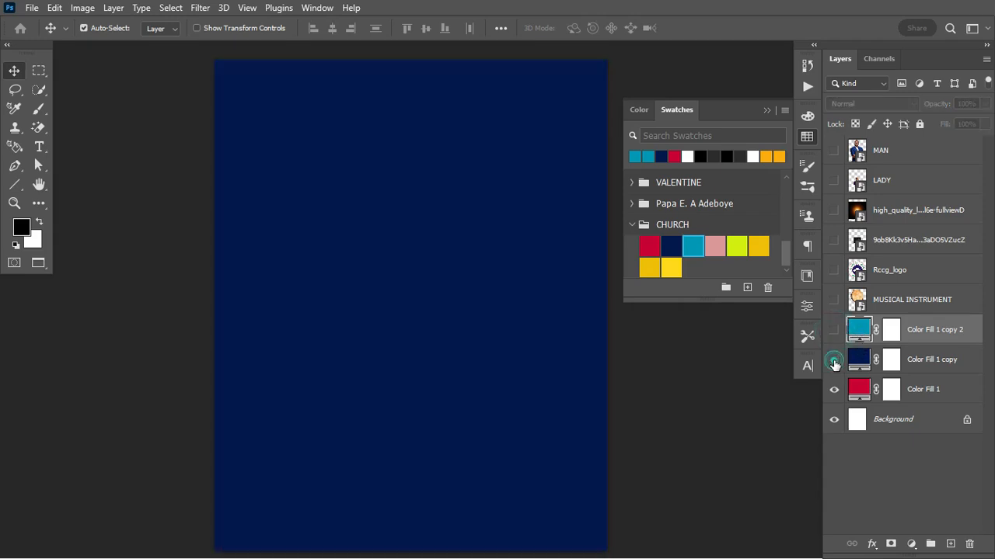
{"action": "left_click", "coordinate": [834, 362]}
{"action": "left_click", "coordinate": [858, 388]}
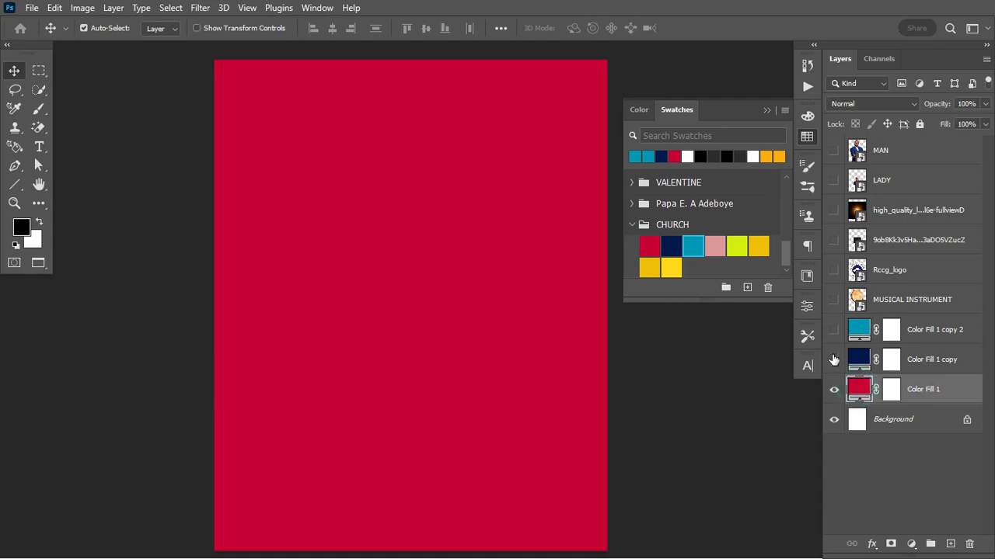
{"action": "left_click", "coordinate": [834, 359]}
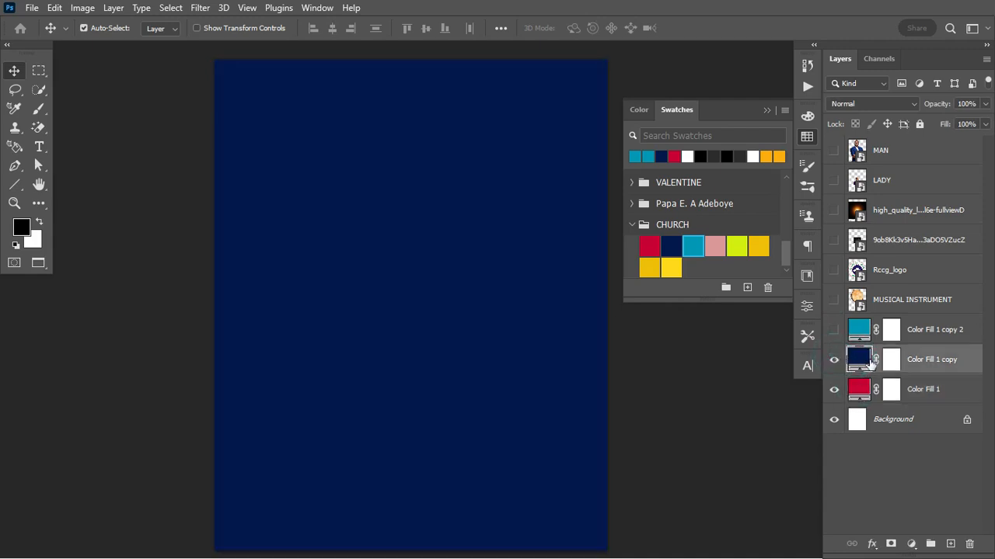
{"action": "left_click", "coordinate": [890, 358]}
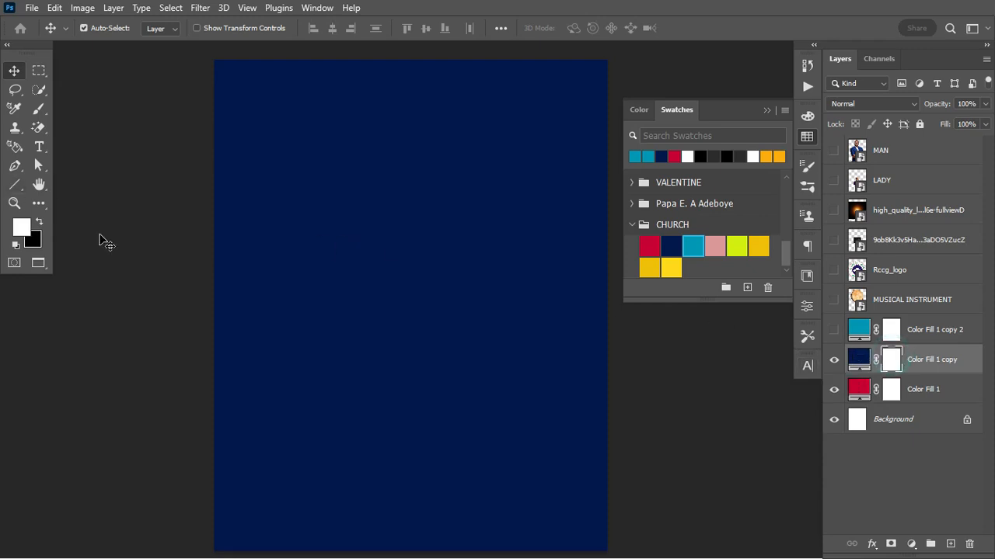
{"action": "key", "text": "g"}
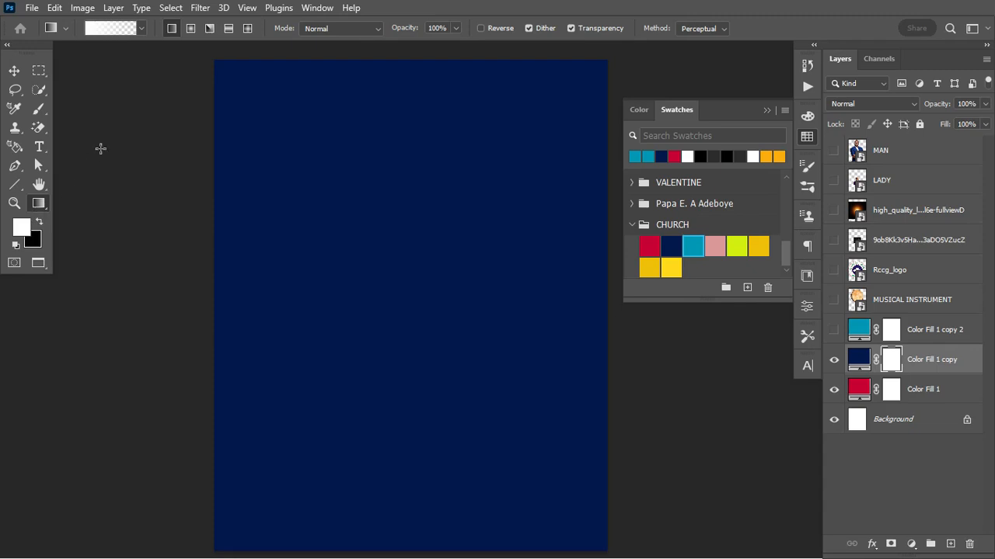
Draw a vertical gradient on the navy mask so navy fades into red below
{"action": "left_click", "coordinate": [38, 222]}
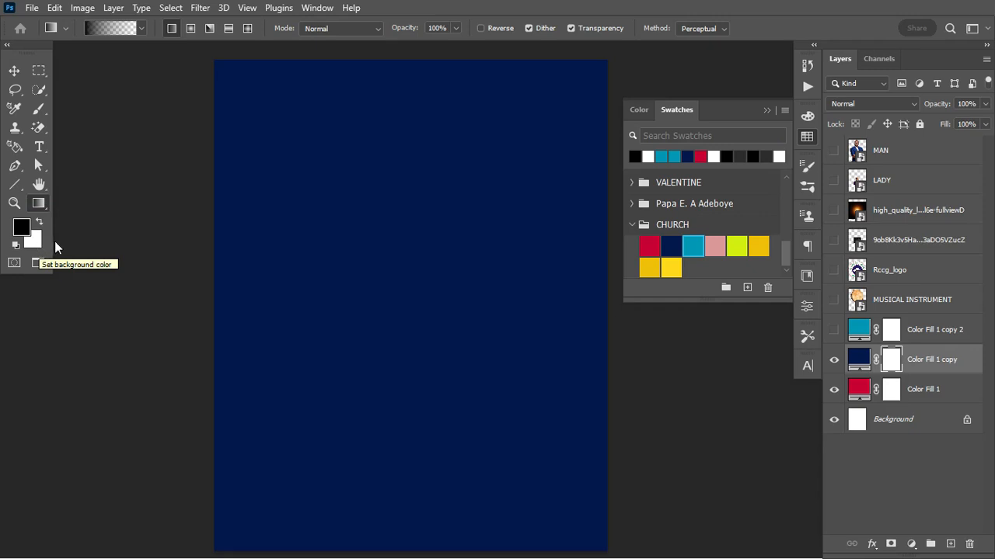
{"action": "key", "text": "x"}
{"action": "key", "text": "x"}
{"action": "left_click_drag", "start_coordinate": [397, 408], "coordinate": [392, 303]}
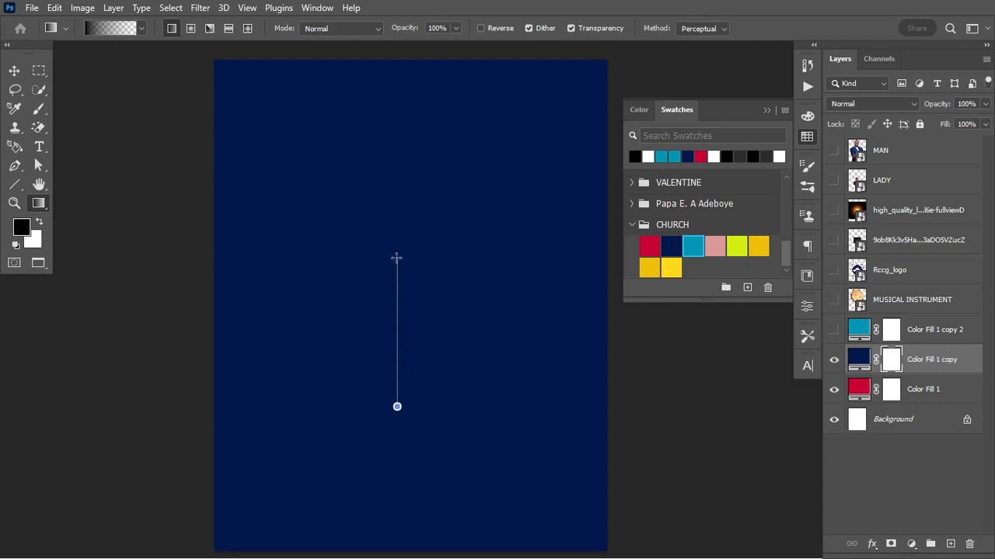
{"action": "left_click_drag", "start_coordinate": [397, 227], "coordinate": [397, 228]}
{"action": "key", "text": "ctrl+z"}
{"action": "left_click_drag", "start_coordinate": [404, 423], "coordinate": [418, 302]}
{"action": "left_click_drag", "start_coordinate": [417, 244], "coordinate": [417, 226]}
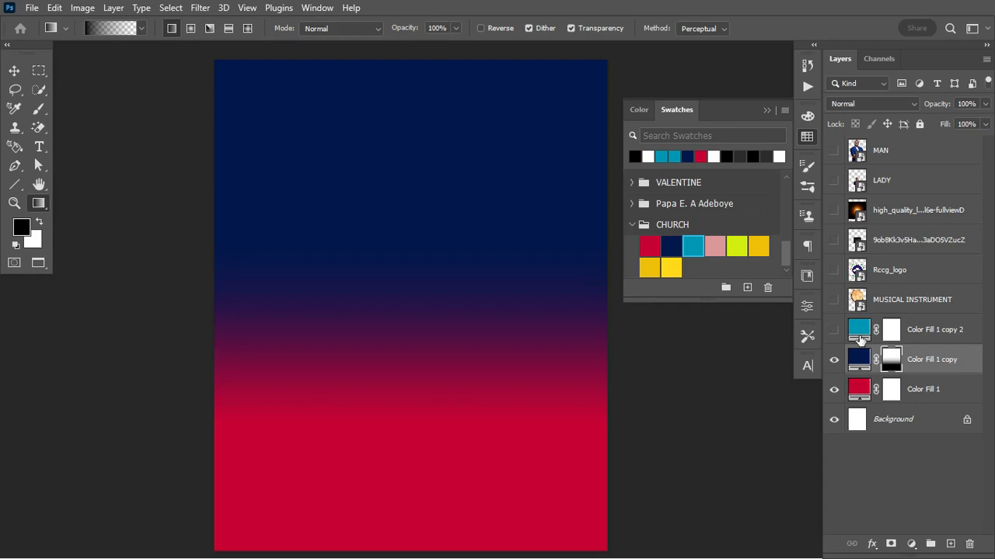
Show the teal fill layer and invert its mask to black
{"action": "left_click", "coordinate": [832, 330]}
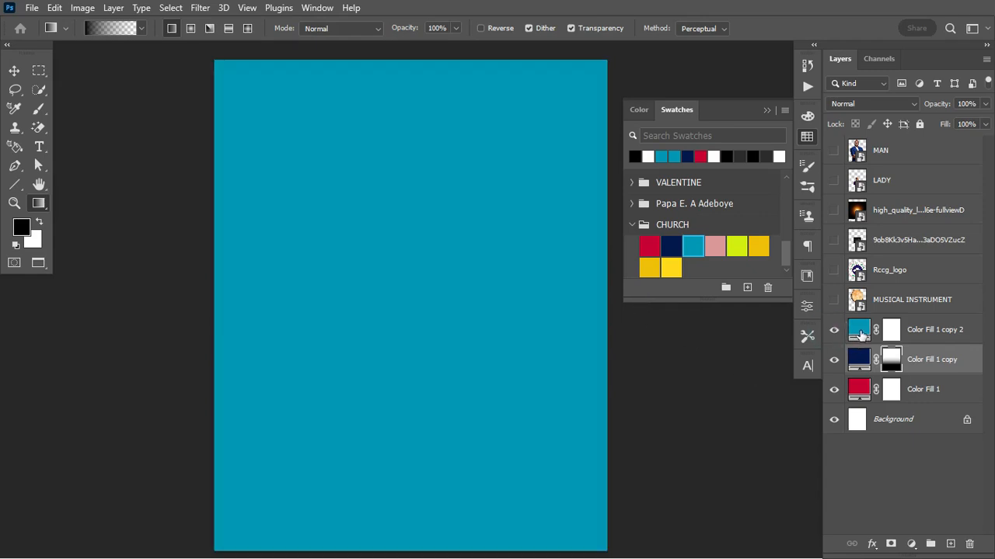
{"action": "left_click", "coordinate": [854, 330]}
{"action": "left_click", "coordinate": [891, 331]}
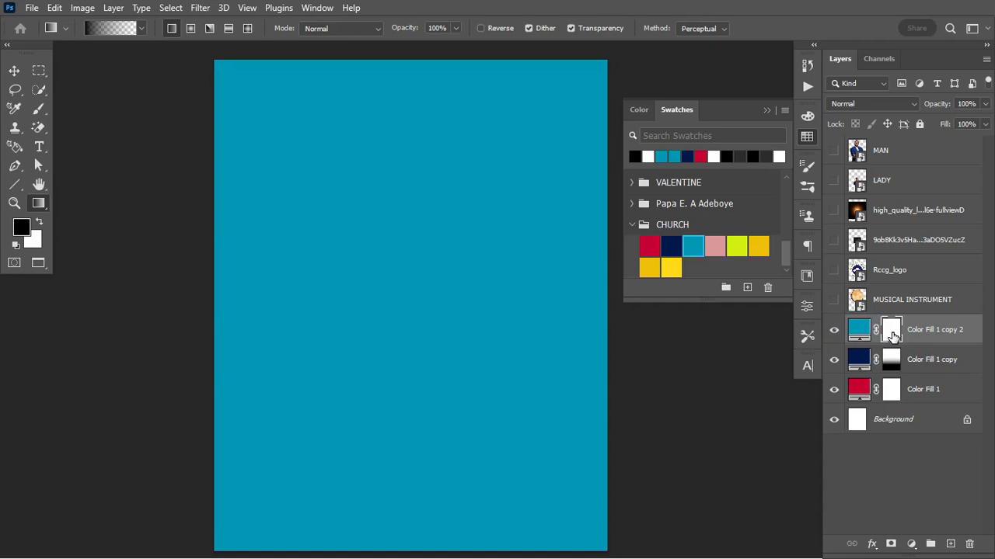
{"action": "key", "text": "ctrl+i"}
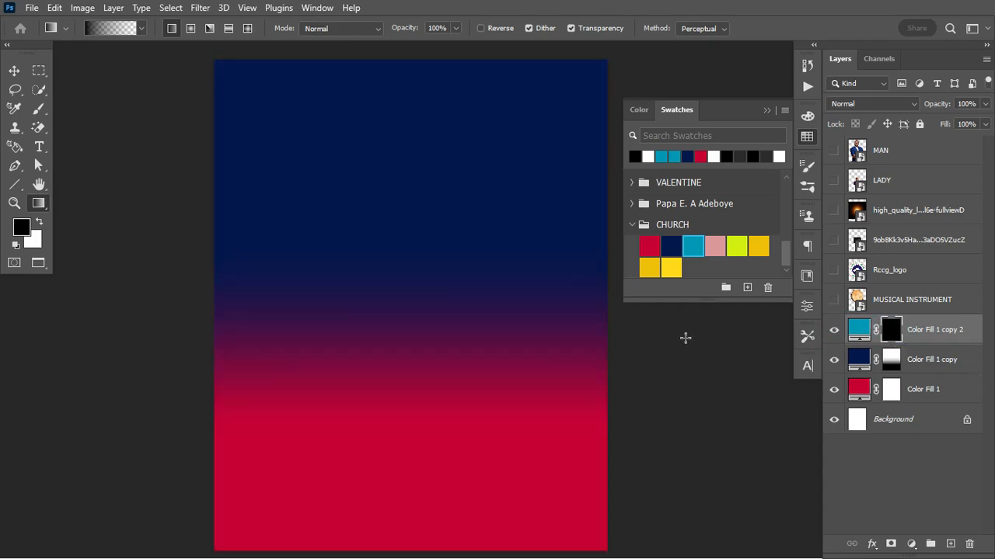
Set up a soft round brush with white as the foreground colour
{"action": "left_click", "coordinate": [39, 109]}
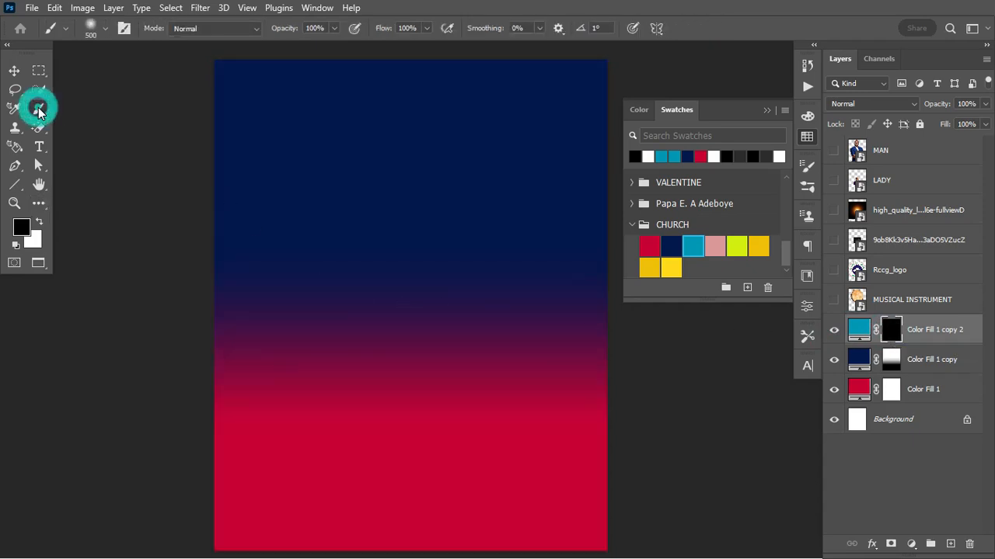
{"action": "right_click", "coordinate": [342, 227]}
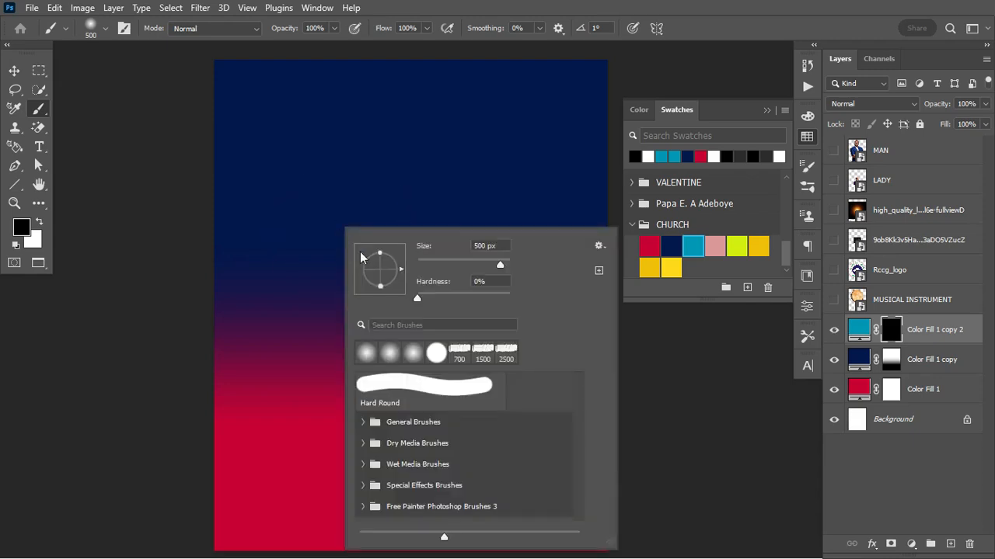
{"action": "left_click", "coordinate": [373, 355]}
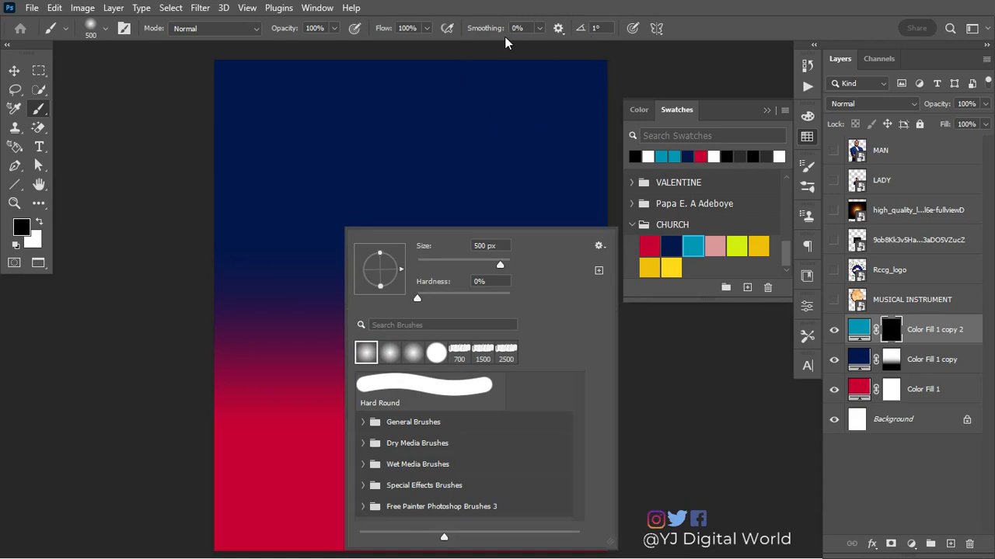
{"action": "left_click", "coordinate": [390, 31]}
{"action": "mouse_move", "coordinate": [390, 32]}
{"action": "left_mouse_down"}
{"action": "mouse_move", "coordinate": [436, 38]}
{"action": "mouse_move", "coordinate": [318, 53]}
{"action": "mouse_move", "coordinate": [460, 53]}
{"action": "mouse_move", "coordinate": [370, 58]}
{"action": "mouse_move", "coordinate": [571, 79]}
{"action": "left_mouse_up"}
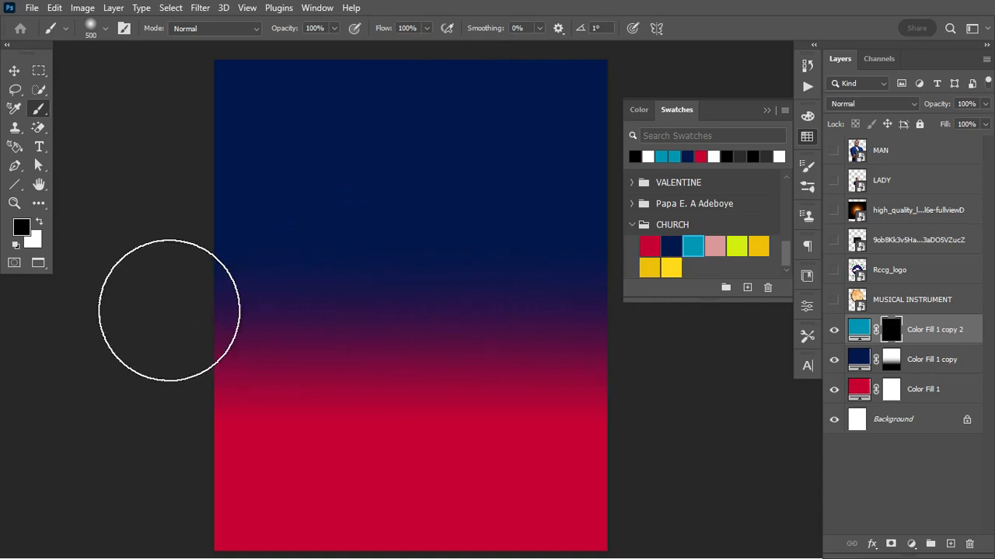
{"action": "left_click", "coordinate": [40, 223]}
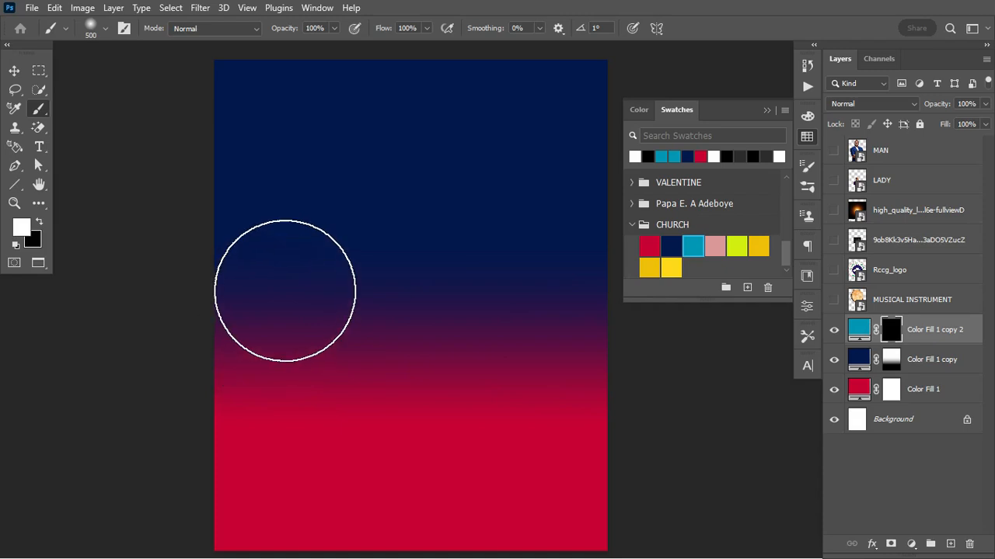
Paint cyan glows at upper left, top and right on the teal mask, extending them lower
{"action": "left_click_drag", "start_coordinate": [291, 266], "coordinate": [331, 205]}
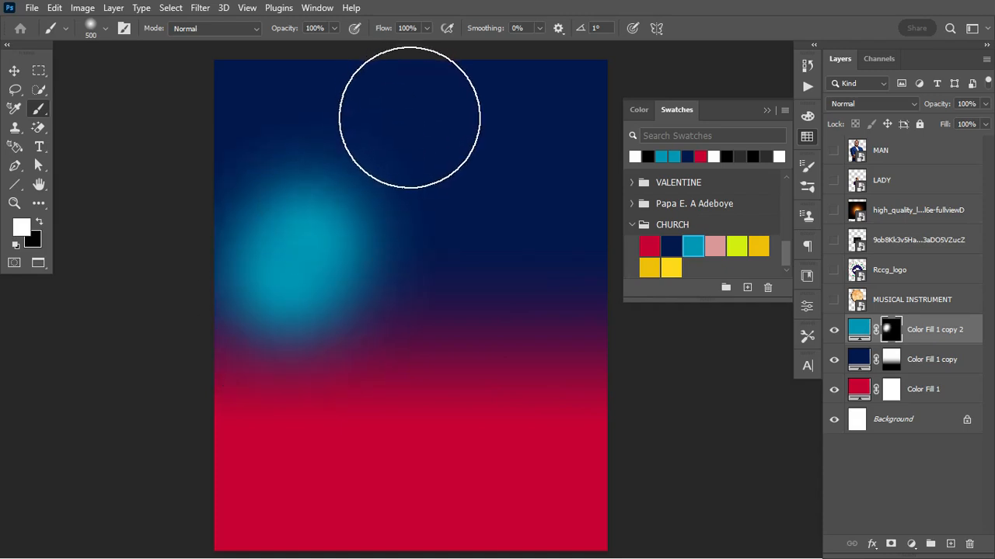
{"action": "left_click_drag", "start_coordinate": [405, 115], "coordinate": [437, 124]}
{"action": "mouse_move", "coordinate": [510, 222]}
{"action": "left_mouse_down"}
{"action": "mouse_move", "coordinate": [542, 266]}
{"action": "mouse_move", "coordinate": [541, 255]}
{"action": "left_mouse_up"}
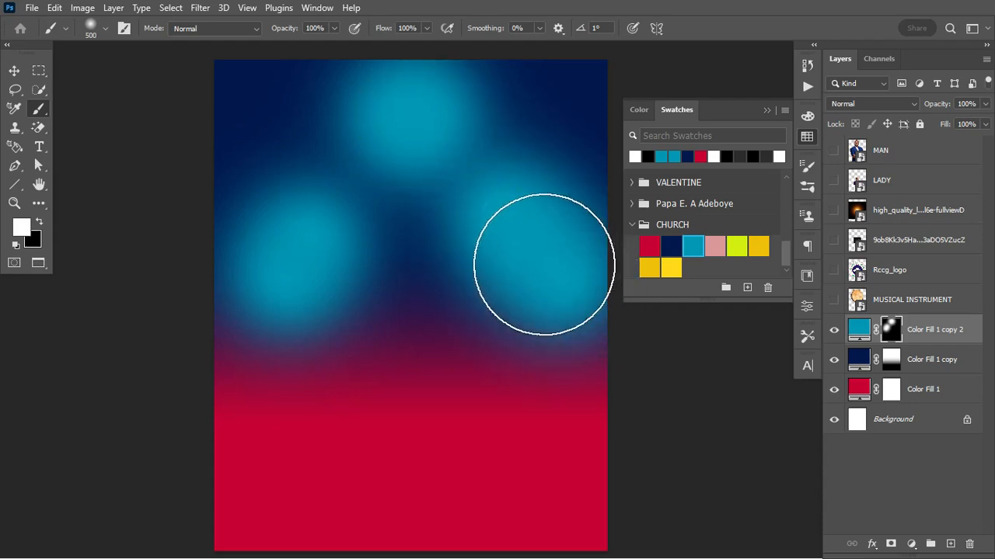
{"action": "left_click", "coordinate": [433, 105]}
{"action": "left_click", "coordinate": [459, 109]}
{"action": "left_click", "coordinate": [370, 110]}
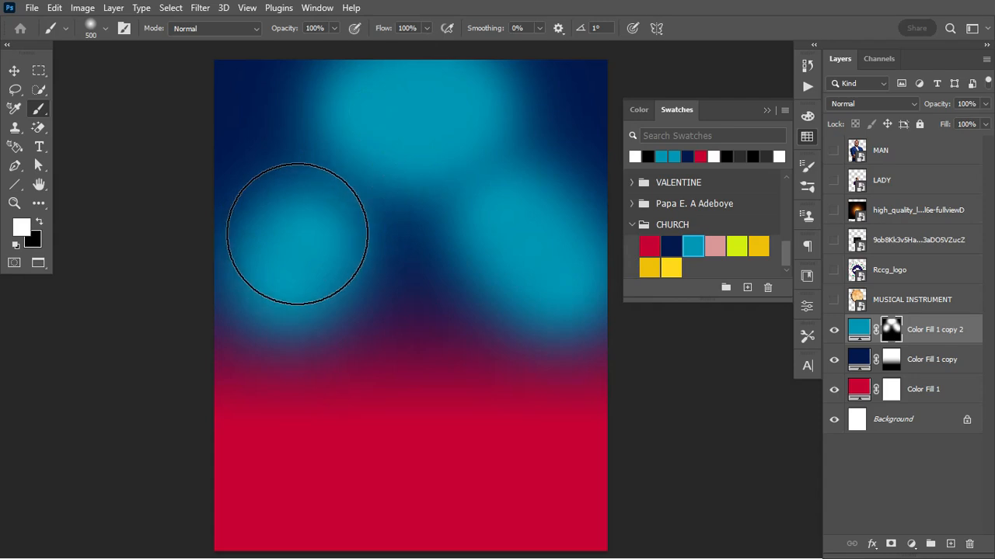
{"action": "left_click_drag", "start_coordinate": [298, 233], "coordinate": [260, 280]}
{"action": "left_click_drag", "start_coordinate": [352, 202], "coordinate": [285, 271]}
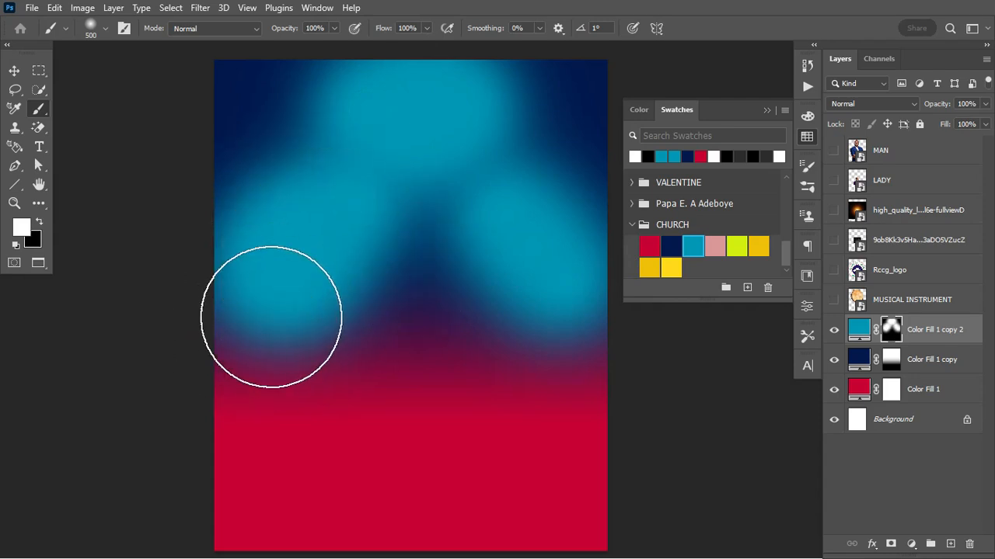
{"action": "left_click", "coordinate": [273, 326]}
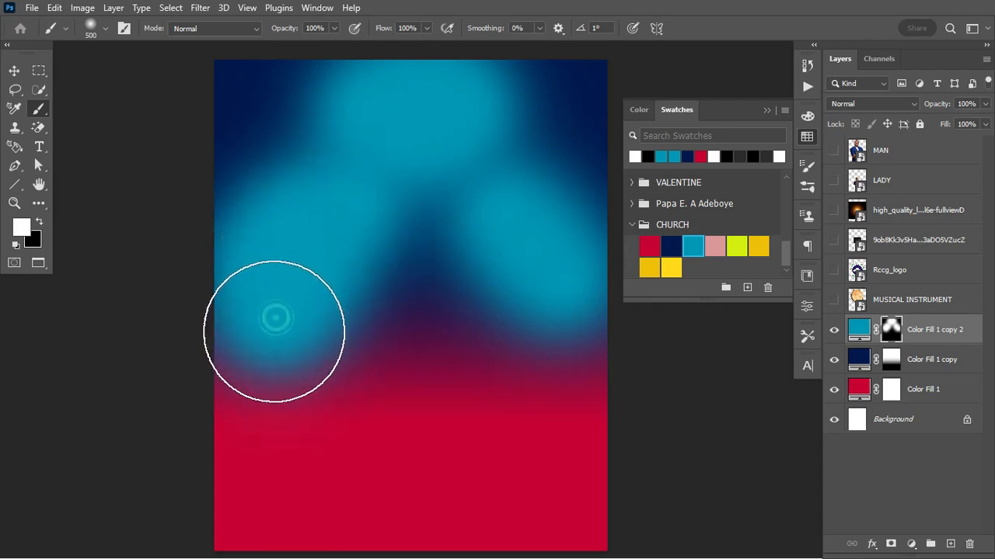
{"action": "left_click", "coordinate": [548, 348]}
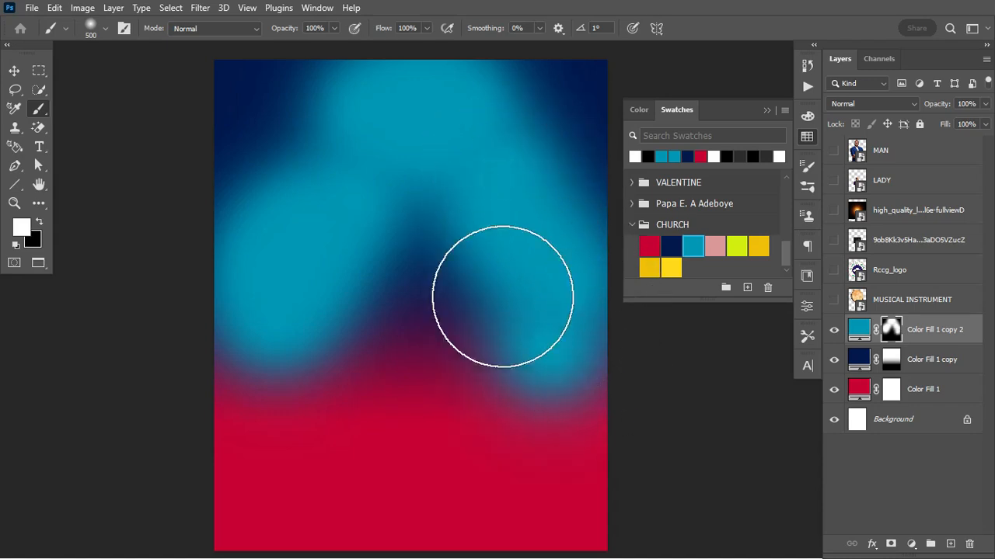
{"action": "left_click", "coordinate": [251, 305]}
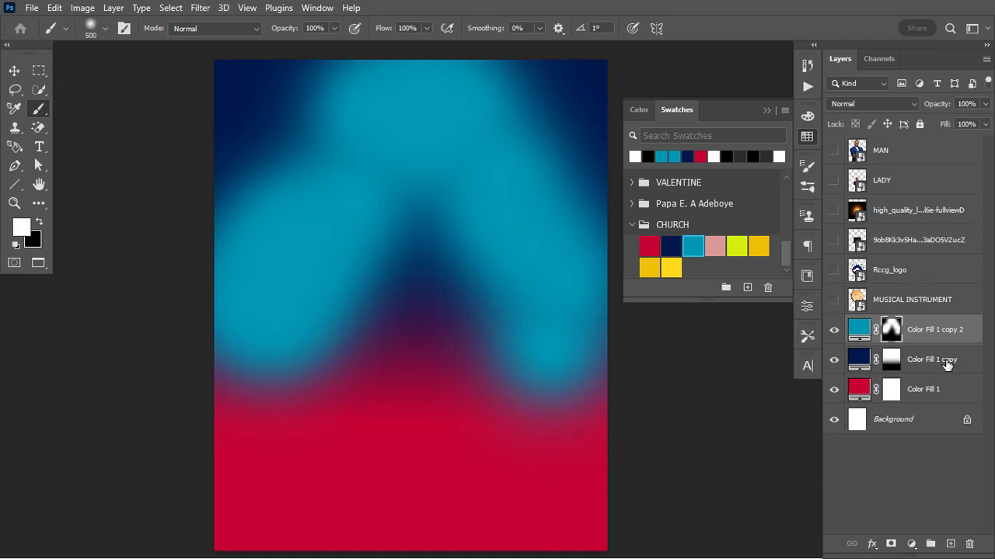
Create a 50%-gray Soft Light layer named 'noise' and convert it to a smart object
{"action": "key", "text": "ctrl+shift+n"}
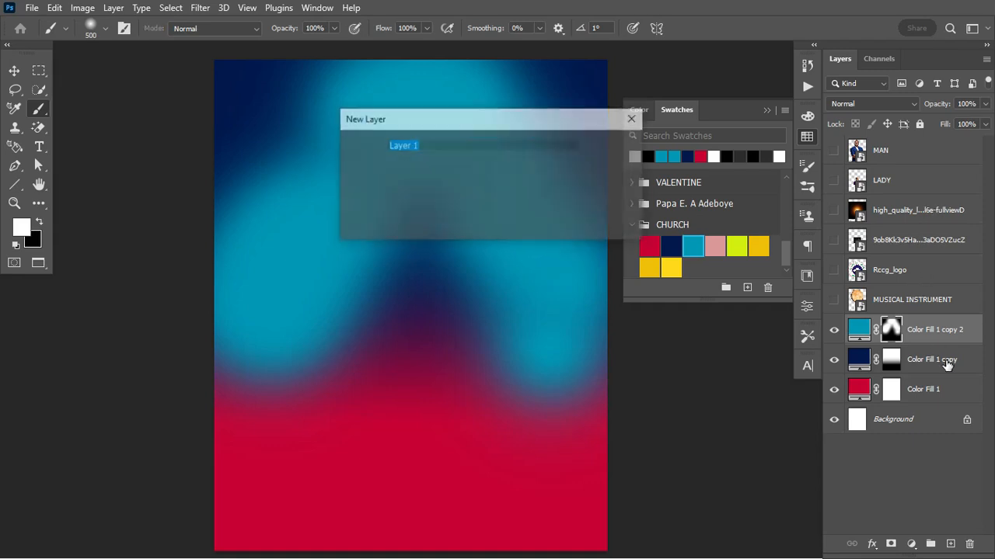
{"action": "type", "text": "noise"}
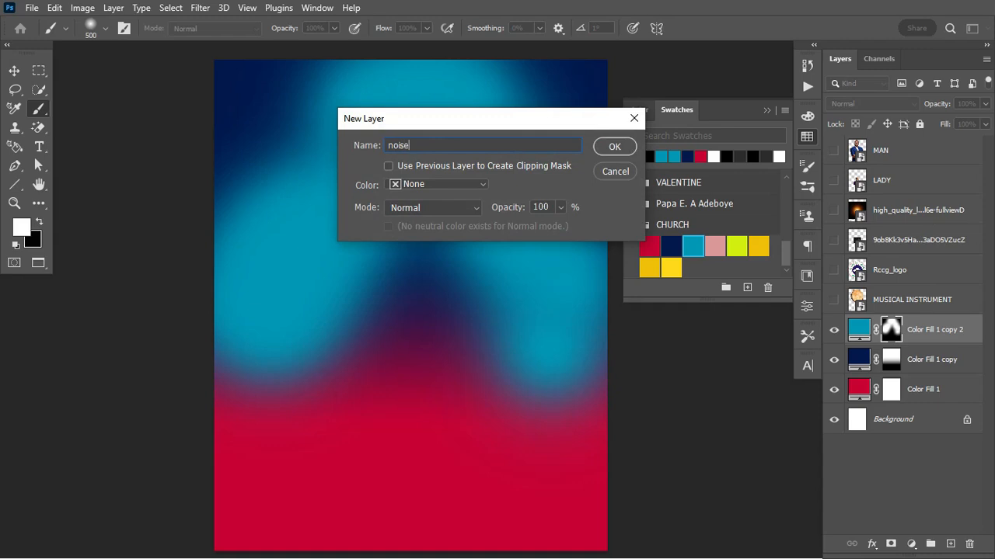
{"action": "left_click", "coordinate": [457, 208]}
{"action": "left_click", "coordinate": [437, 356]}
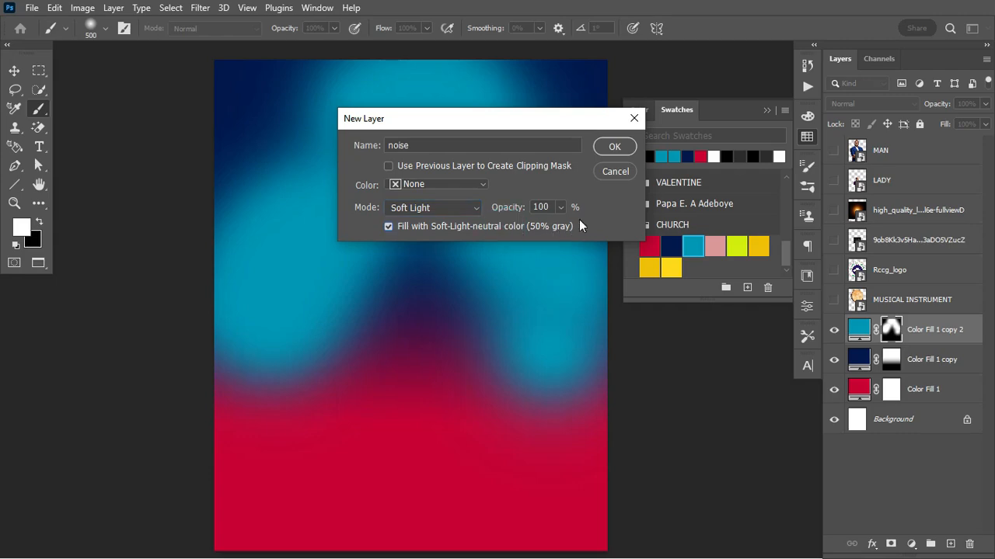
{"action": "left_click", "coordinate": [607, 149]}
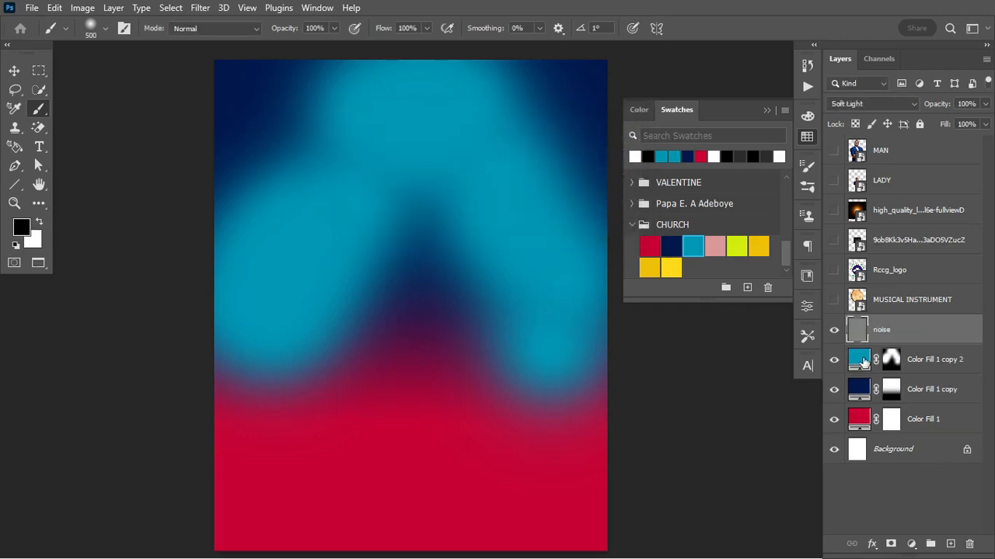
{"action": "right_click", "coordinate": [948, 328]}
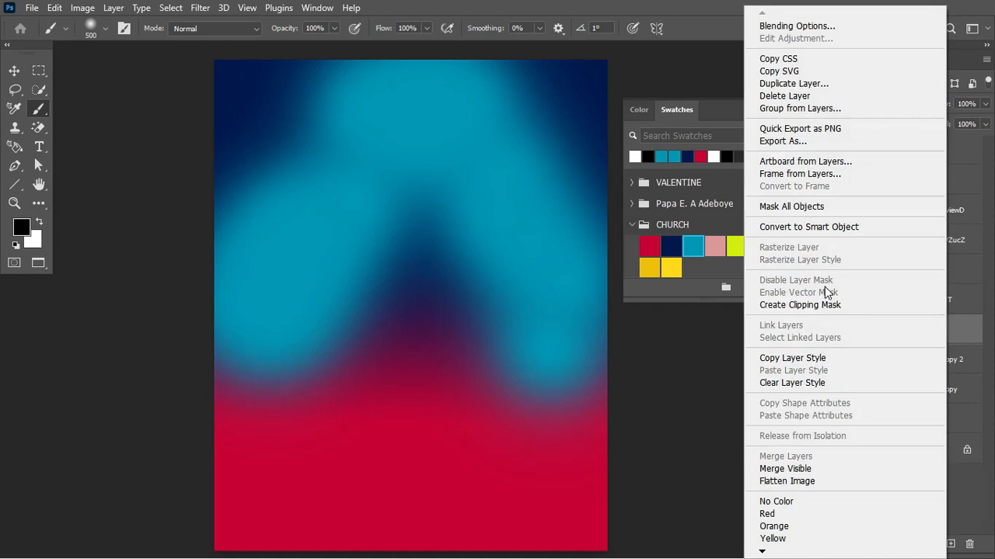
{"action": "left_click", "coordinate": [853, 230]}
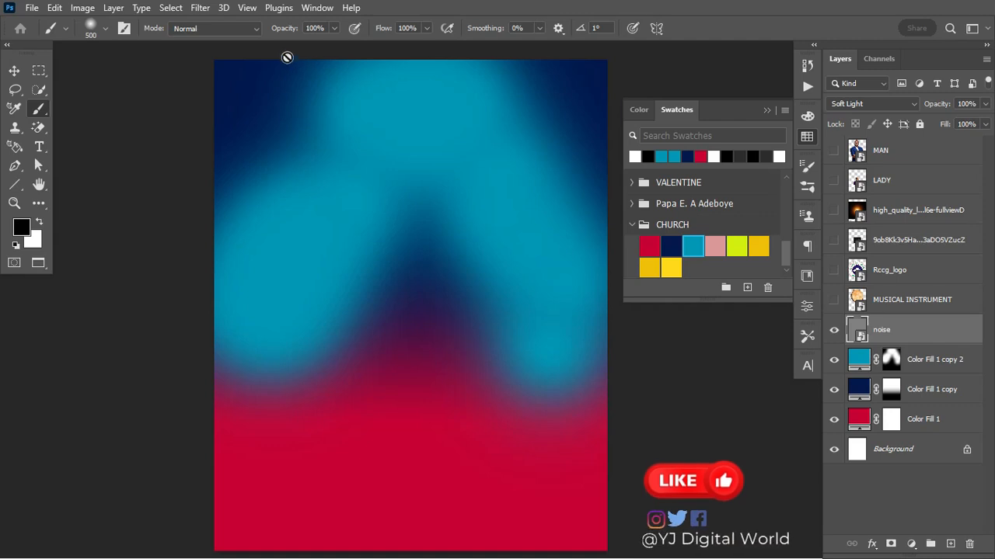
Apply Add Noise at 8.69%, Uniform and Monochromatic, as a smart filter on the noise layer
{"action": "left_click", "coordinate": [202, 10]}
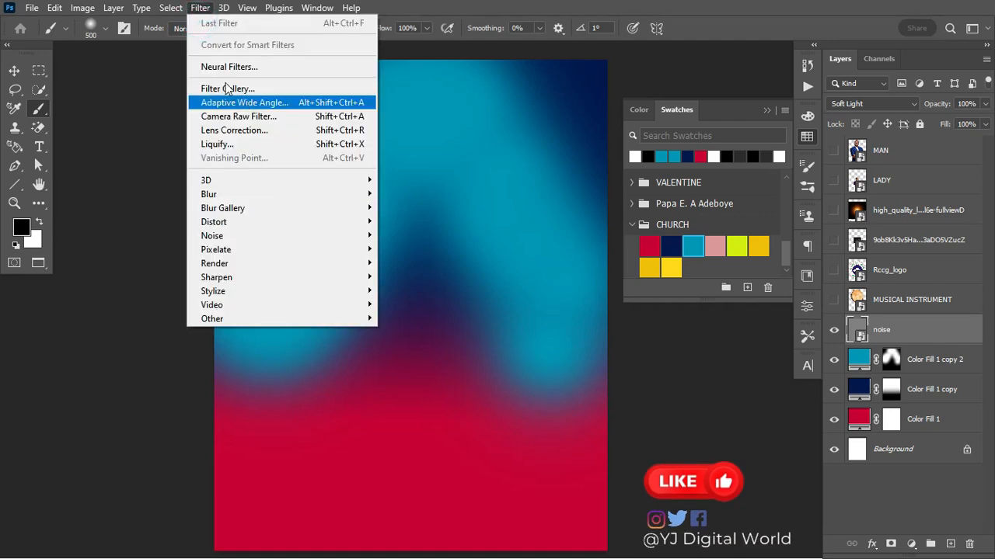
{"action": "mouse_move", "coordinate": [353, 236]}
{"action": "left_click", "coordinate": [392, 242]}
{"action": "left_click_drag", "start_coordinate": [509, 63], "coordinate": [657, 97]}
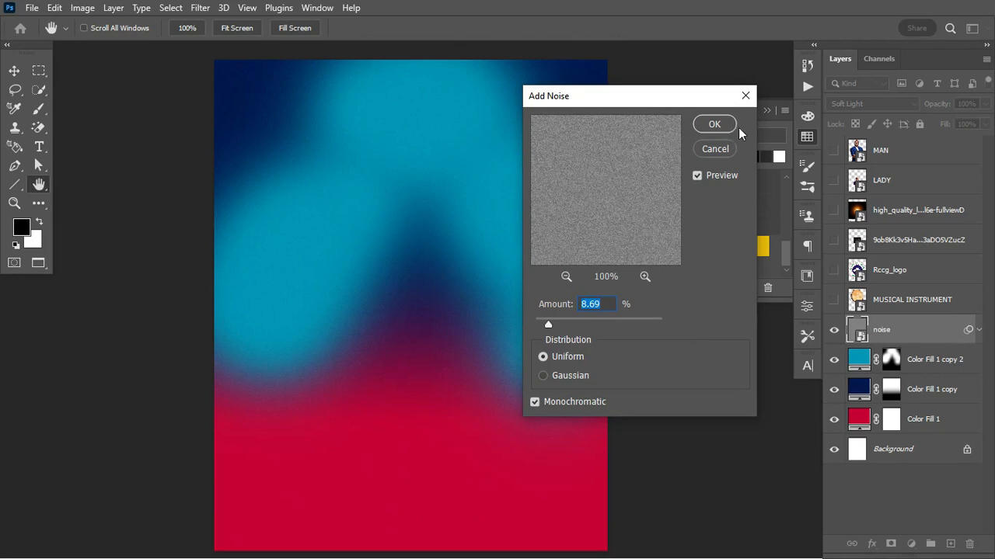
{"action": "left_click", "coordinate": [714, 125]}
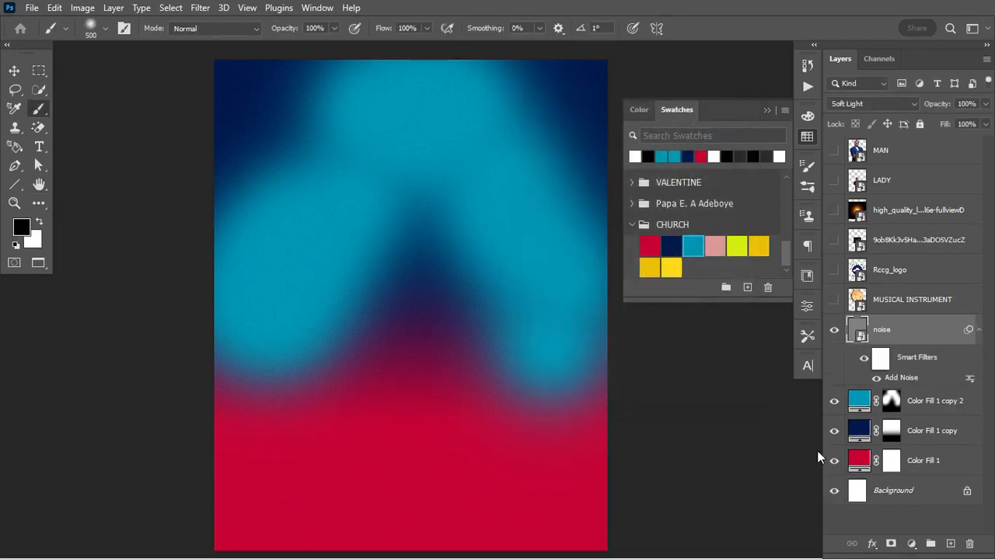
{"action": "double_click", "coordinate": [900, 378]}
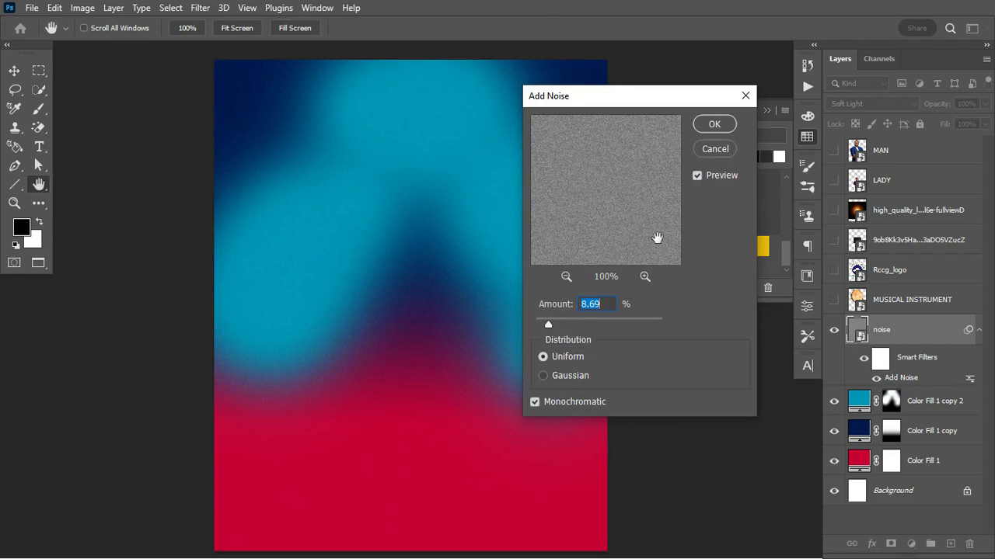
{"action": "left_click", "coordinate": [714, 149]}
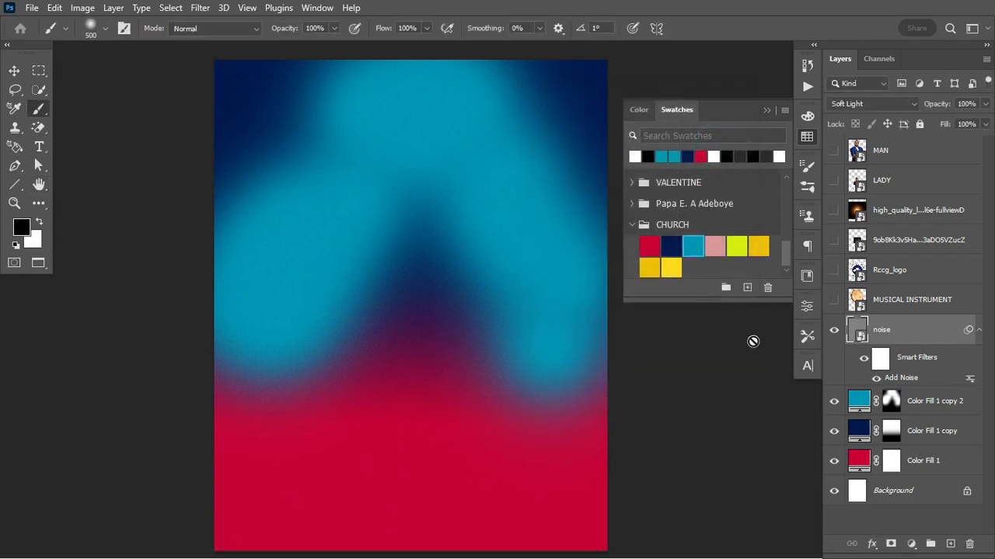
{"action": "left_click", "coordinate": [979, 330]}
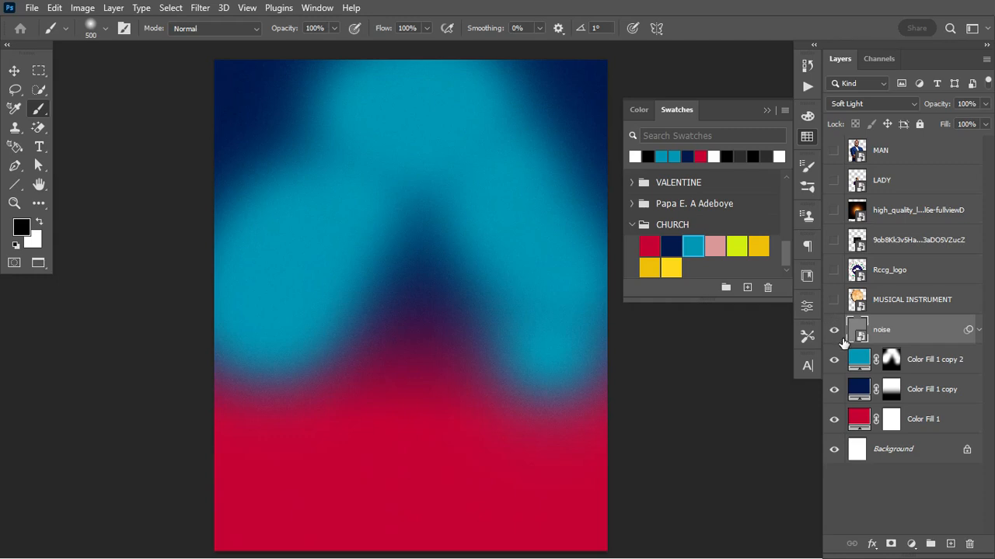
Move the glow layer above noise, make it visible and set it to Screen
{"action": "left_click_drag", "start_coordinate": [906, 208], "coordinate": [905, 312]}
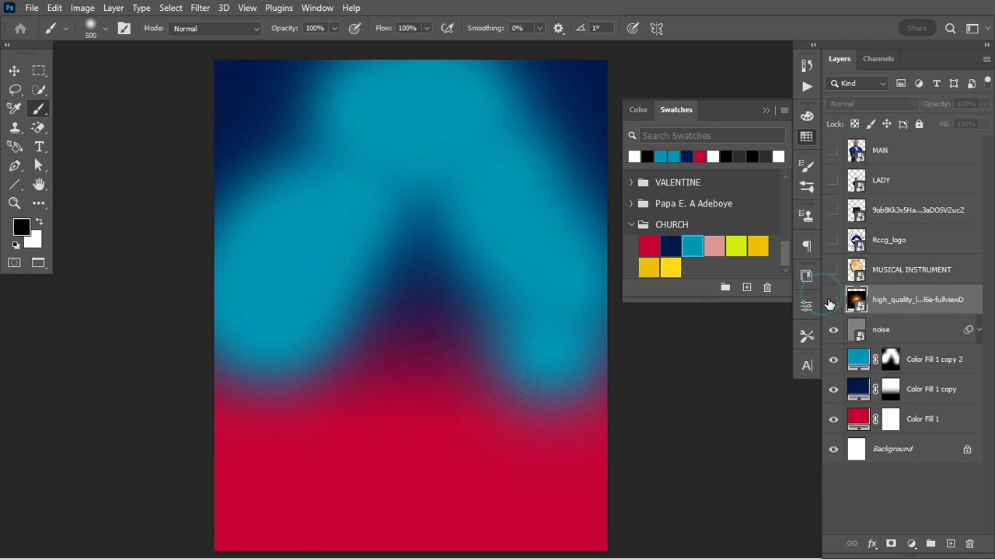
{"action": "left_click", "coordinate": [833, 300]}
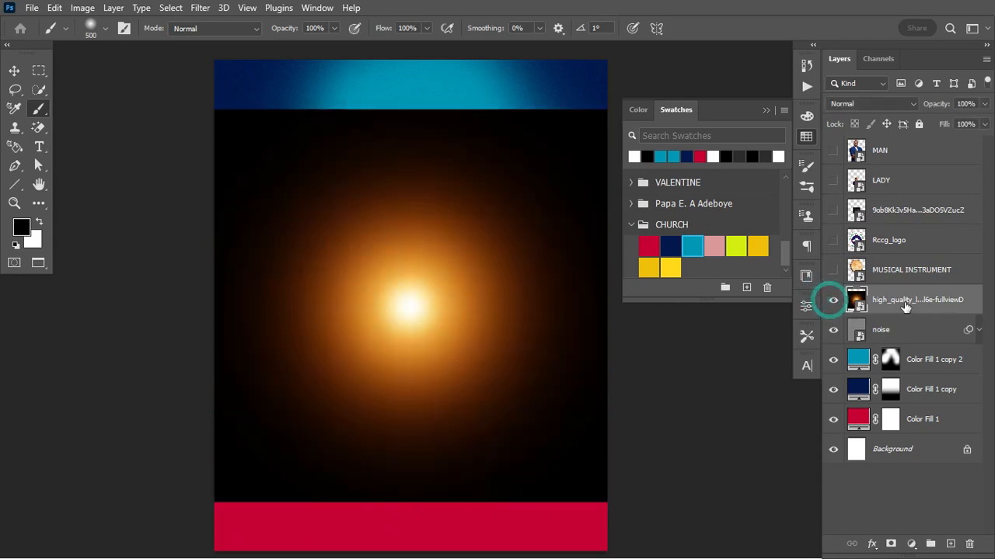
{"action": "left_click", "coordinate": [894, 103]}
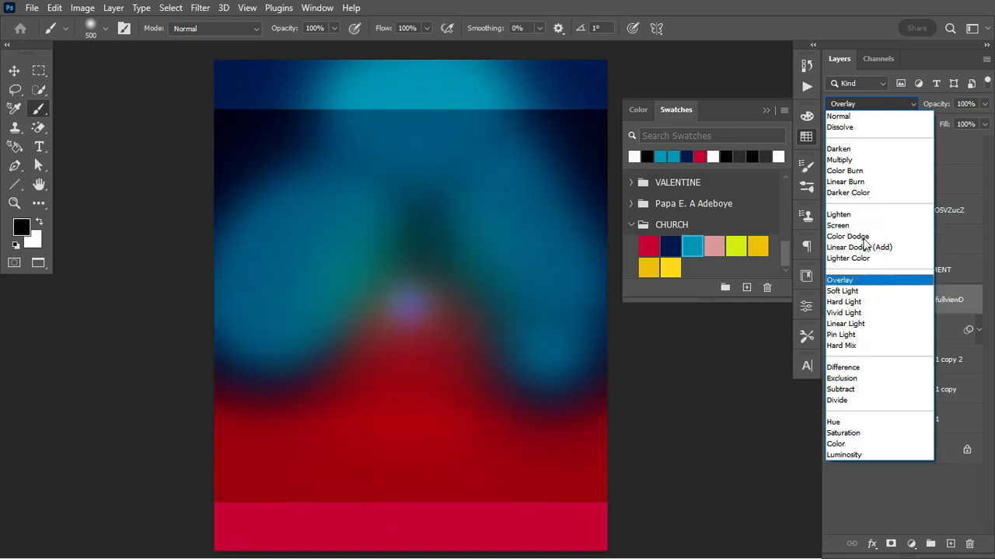
{"action": "left_click", "coordinate": [860, 226]}
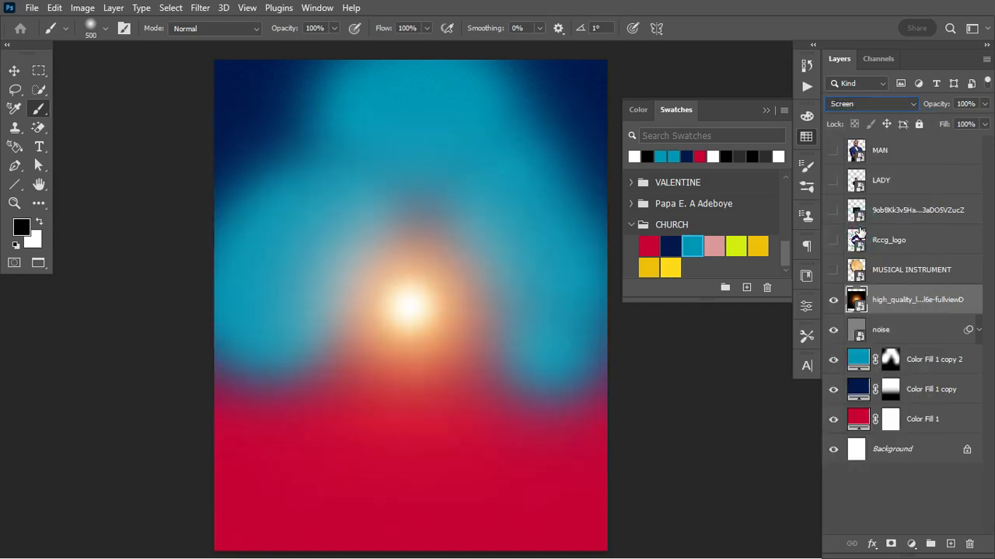
Scale the glow image and position it toward the lower left of the flyer
{"action": "key", "text": "ctrl+t"}
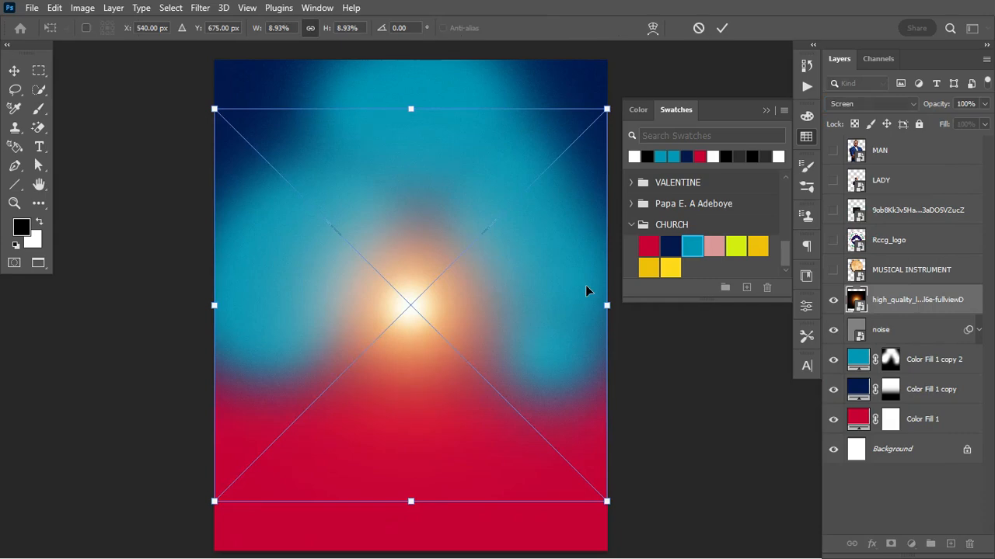
{"action": "left_click_drag", "start_coordinate": [607, 306], "coordinate": [703, 306]}
{"action": "left_click_drag", "start_coordinate": [629, 362], "coordinate": [549, 385]}
{"action": "left_click_drag", "start_coordinate": [635, 324], "coordinate": [721, 324]}
{"action": "left_click_drag", "start_coordinate": [683, 342], "coordinate": [697, 376]}
{"action": "left_click_drag", "start_coordinate": [608, 399], "coordinate": [567, 439]}
{"action": "left_click_drag", "start_coordinate": [658, 414], "coordinate": [606, 414]}
{"action": "left_click_drag", "start_coordinate": [564, 430], "coordinate": [572, 393]}
{"action": "left_click_drag", "start_coordinate": [631, 382], "coordinate": [618, 381]}
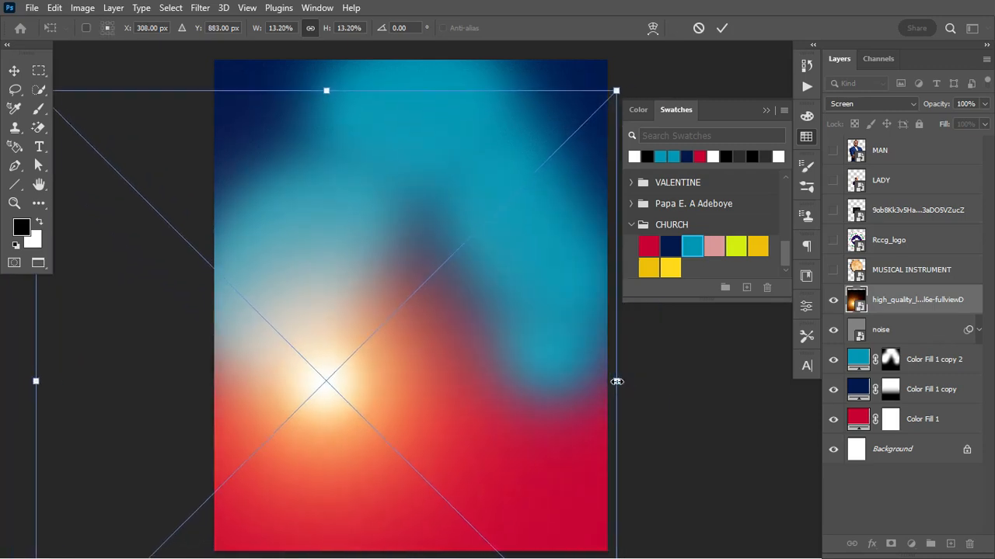
{"action": "left_click_drag", "start_coordinate": [543, 387], "coordinate": [556, 380]}
{"action": "left_click_drag", "start_coordinate": [342, 84], "coordinate": [341, 70]}
{"action": "left_click_drag", "start_coordinate": [326, 142], "coordinate": [648, 45]}
{"action": "left_click_drag", "start_coordinate": [492, 210], "coordinate": [188, 368]}
{"action": "key", "text": "ctrl+minus"}
{"action": "left_click_drag", "start_coordinate": [583, 175], "coordinate": [635, 123]}
{"action": "left_click_drag", "start_coordinate": [555, 220], "coordinate": [519, 265]}
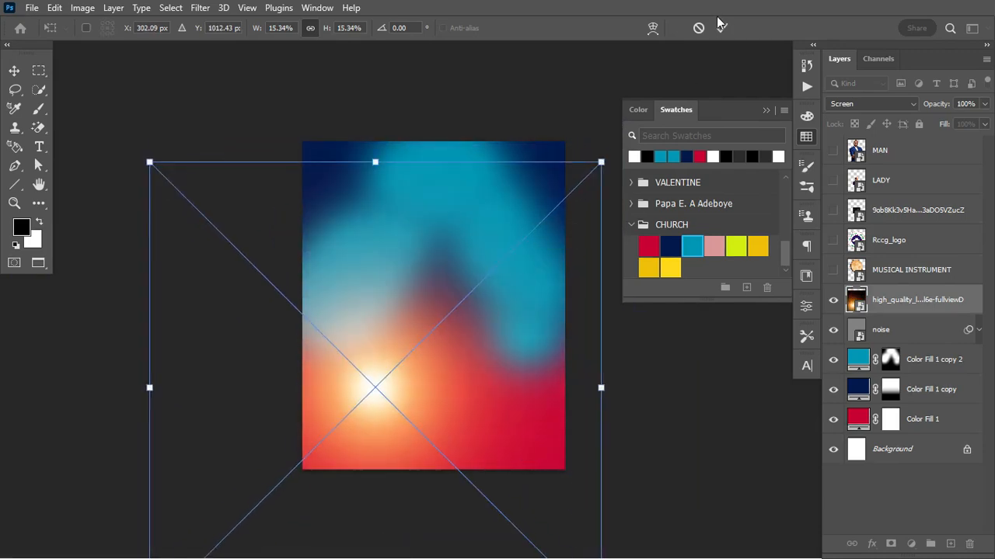
{"action": "left_click", "coordinate": [726, 28]}
{"action": "key", "text": "b"}
Move the scratch texture layer below MUSICAL INSTRUMENT and make it visible
{"action": "key", "text": "ctrl+0"}
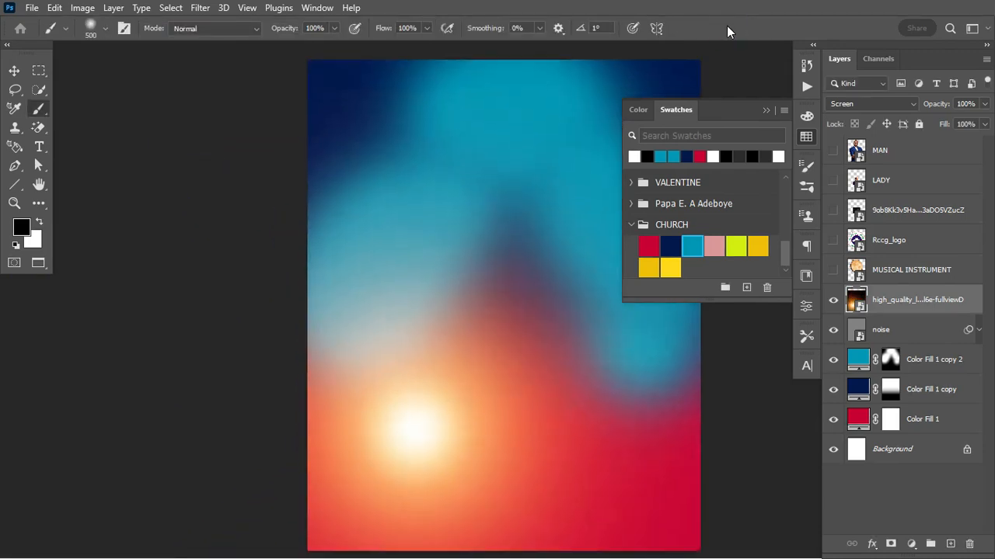
{"action": "scroll", "coordinate": [523, 264], "scroll_direction": "right", "scroll_amount": 2}
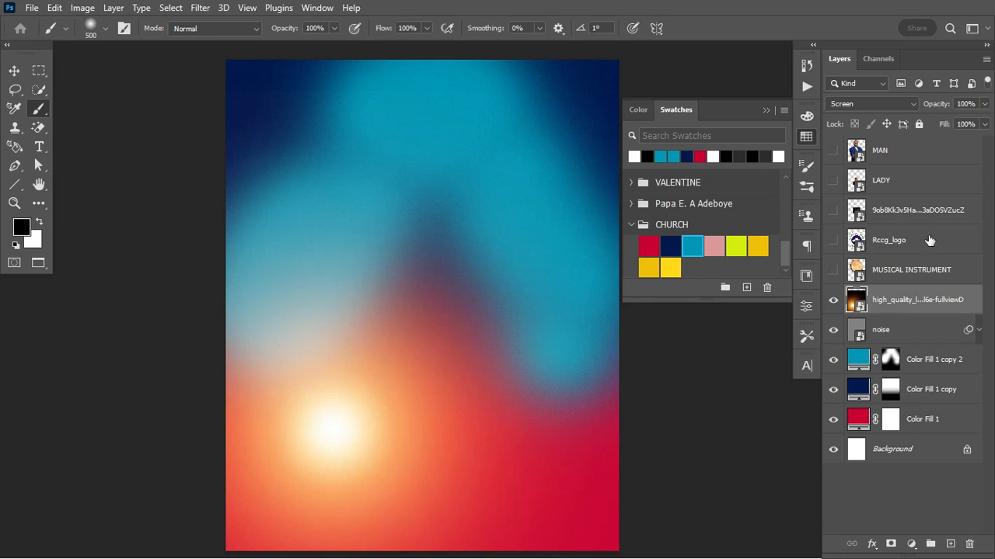
{"action": "left_click_drag", "start_coordinate": [917, 216], "coordinate": [918, 281]}
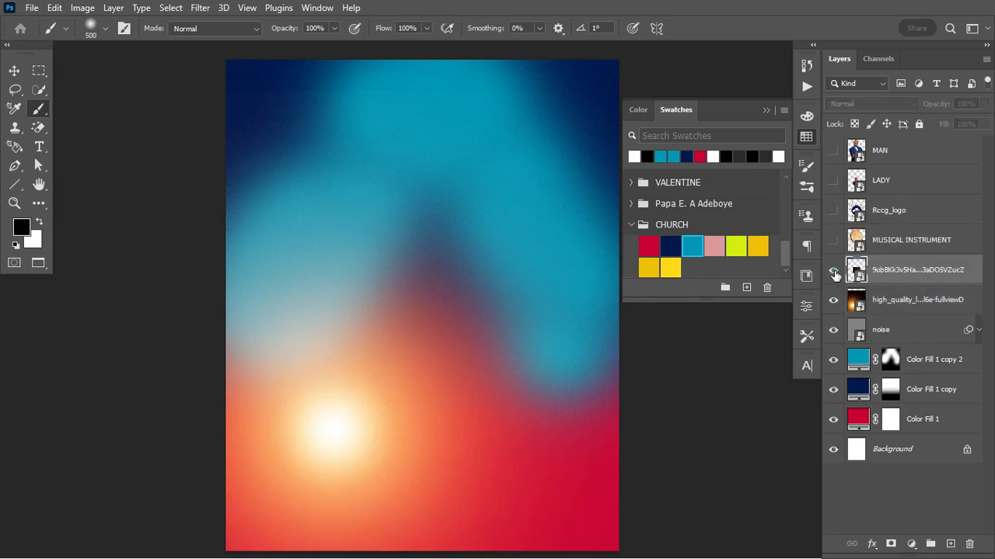
{"action": "left_click", "coordinate": [833, 270]}
Rotate the scratch texture 90° clockwise and scale it to cover the whole flyer
{"action": "left_click", "coordinate": [937, 274]}
{"action": "key", "text": "ctrl+t"}
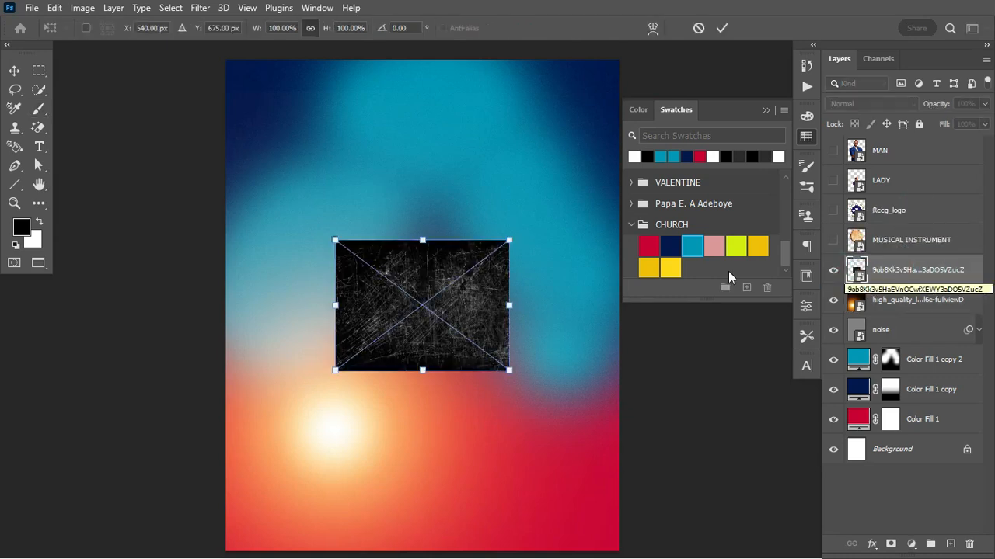
{"action": "right_click", "coordinate": [459, 307]}
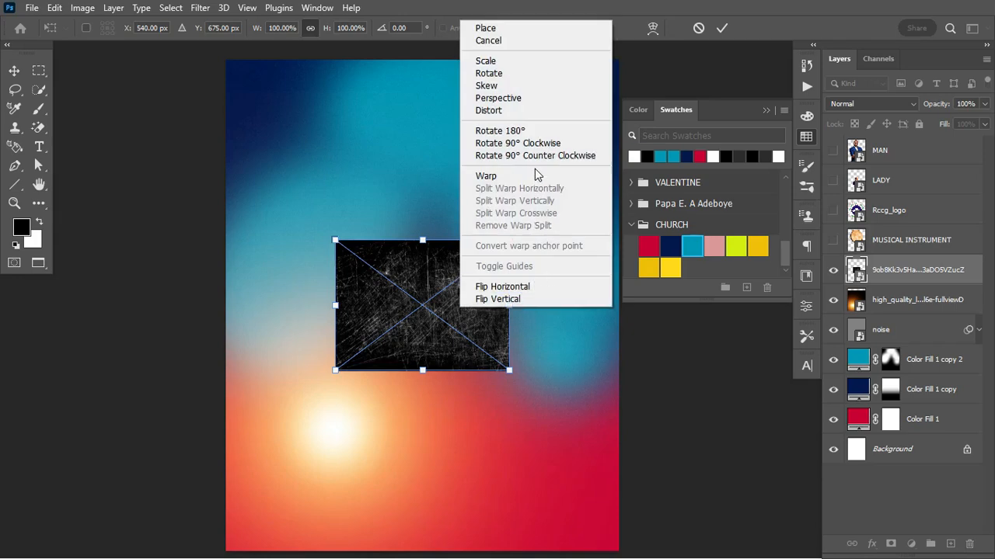
{"action": "left_click", "coordinate": [544, 143]}
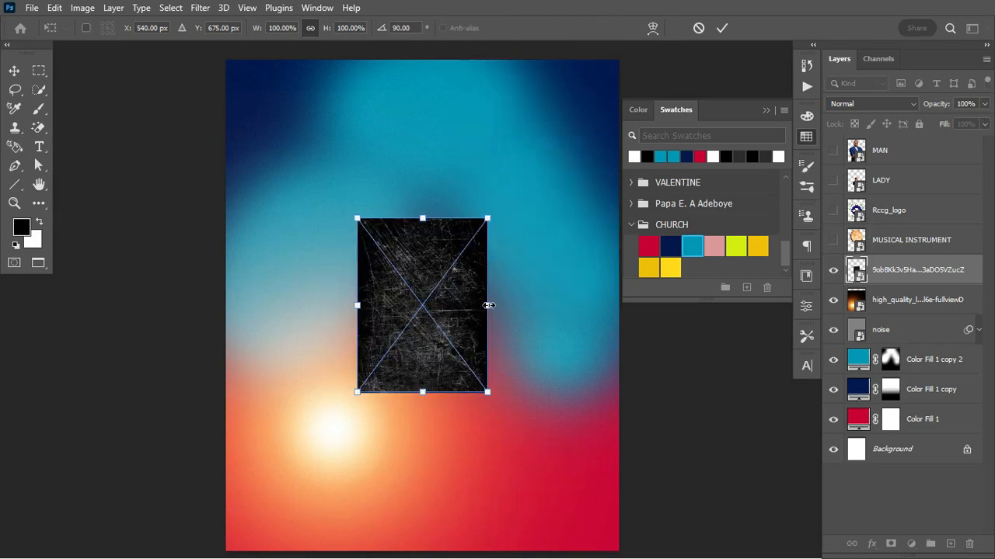
{"action": "left_click_drag", "start_coordinate": [489, 304], "coordinate": [624, 322]}
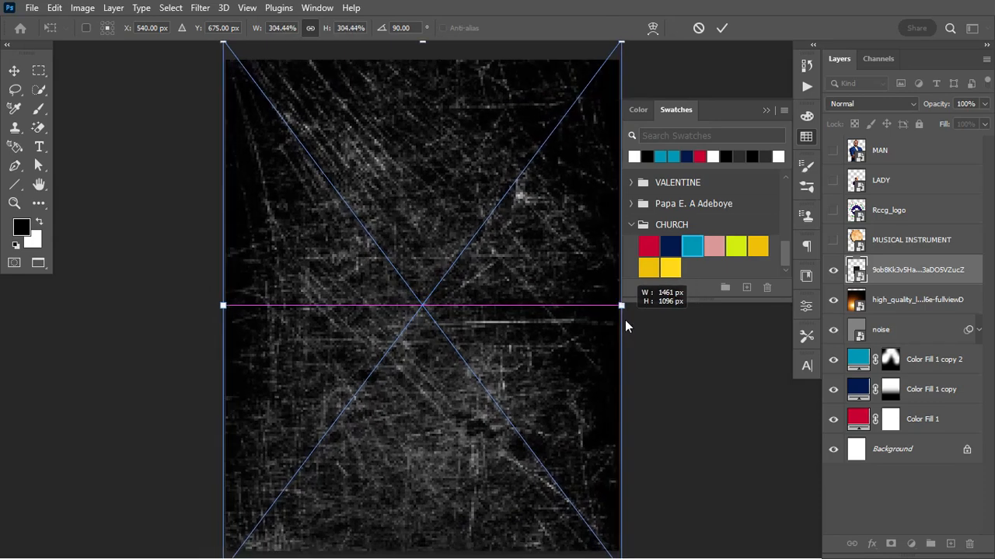
{"action": "left_click", "coordinate": [722, 28]}
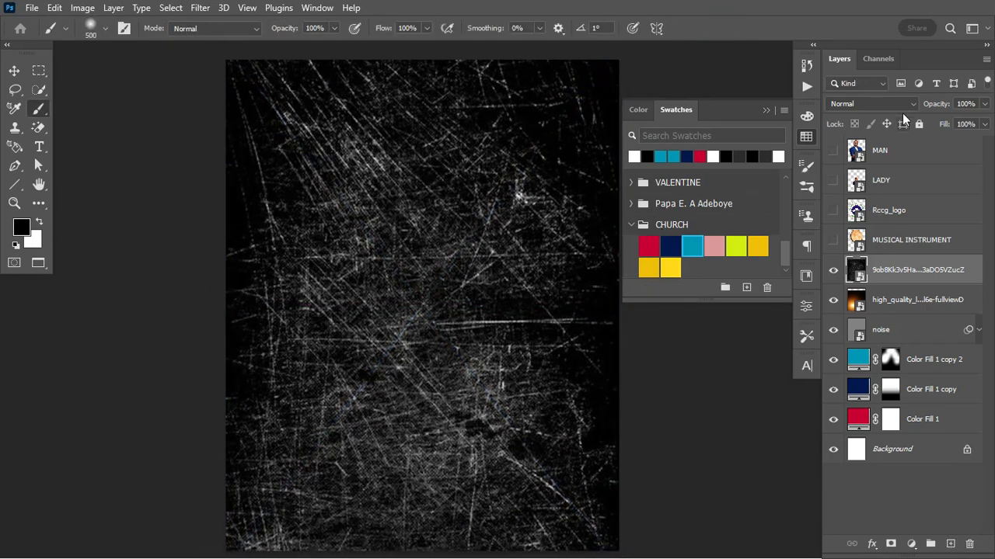
Set the texture's blend mode to Color Dodge with 28% opacity
{"action": "left_click", "coordinate": [898, 100]}
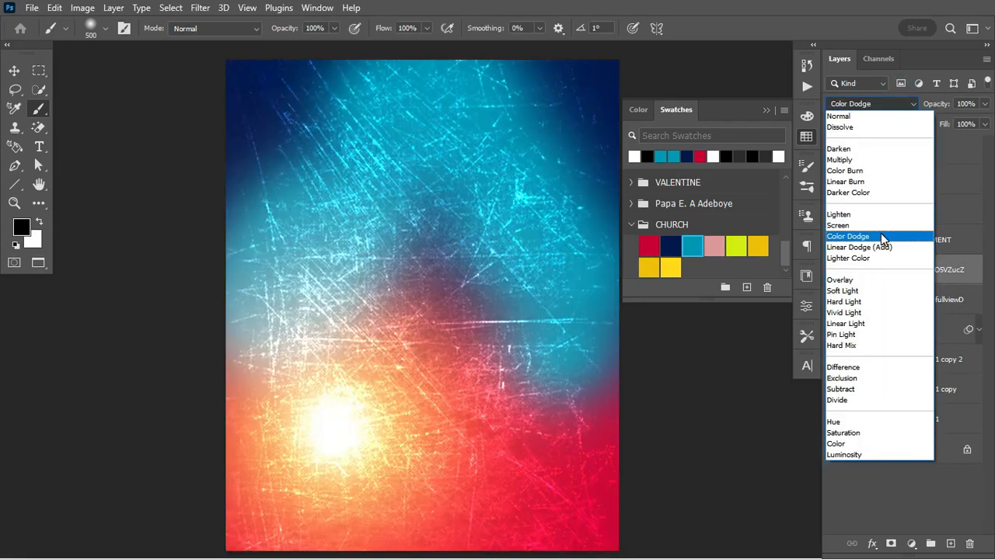
{"action": "left_click", "coordinate": [880, 236]}
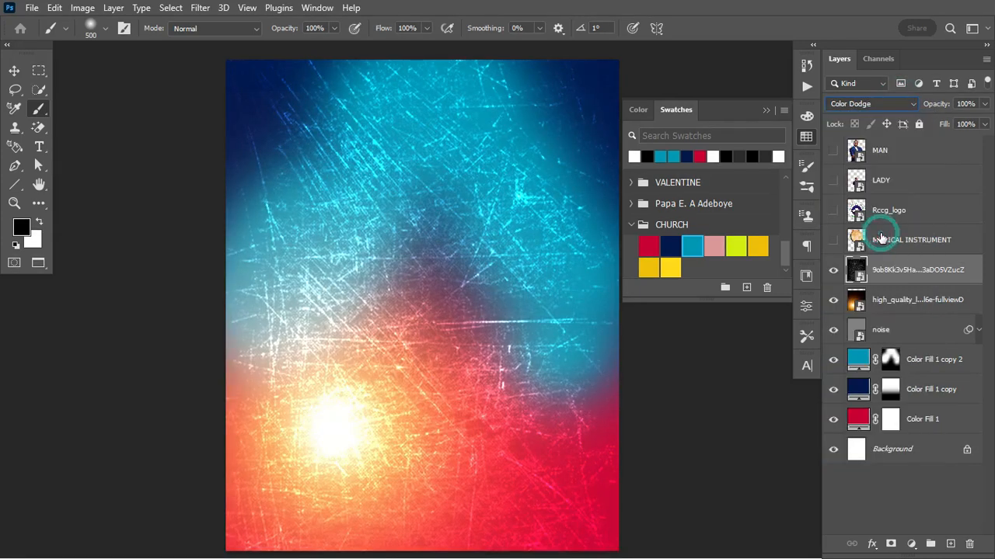
{"action": "left_click", "coordinate": [964, 103]}
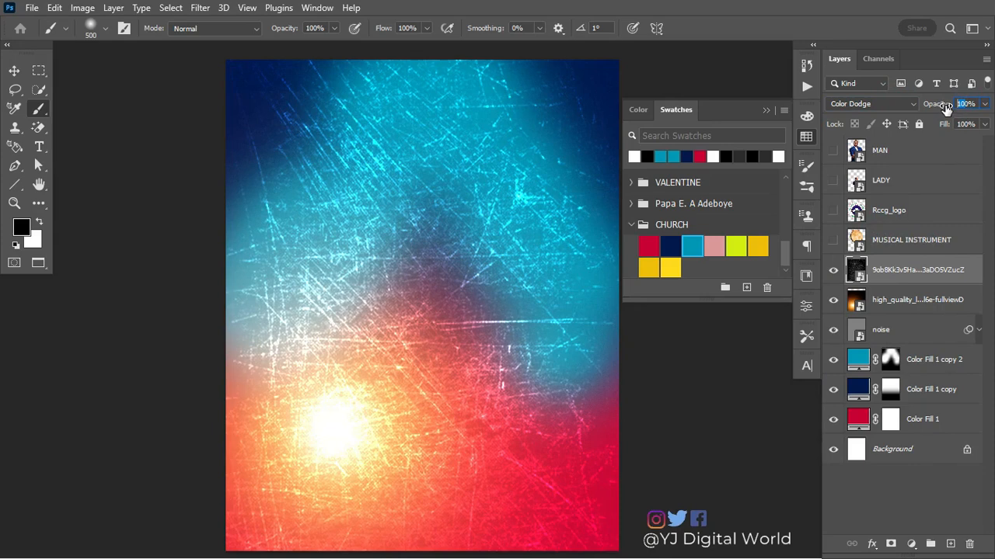
{"action": "key", "text": "BackSpace"}
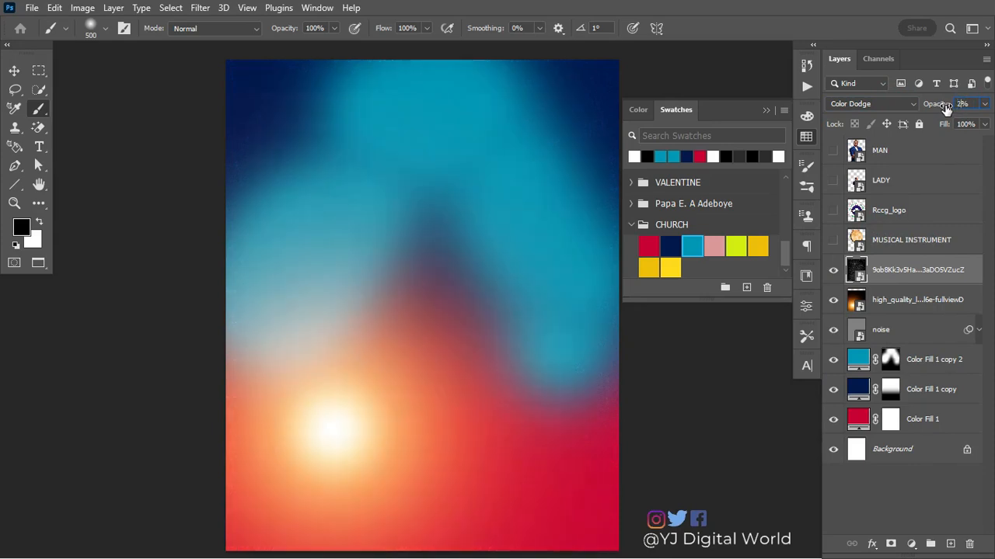
{"action": "key", "text": "Return"}
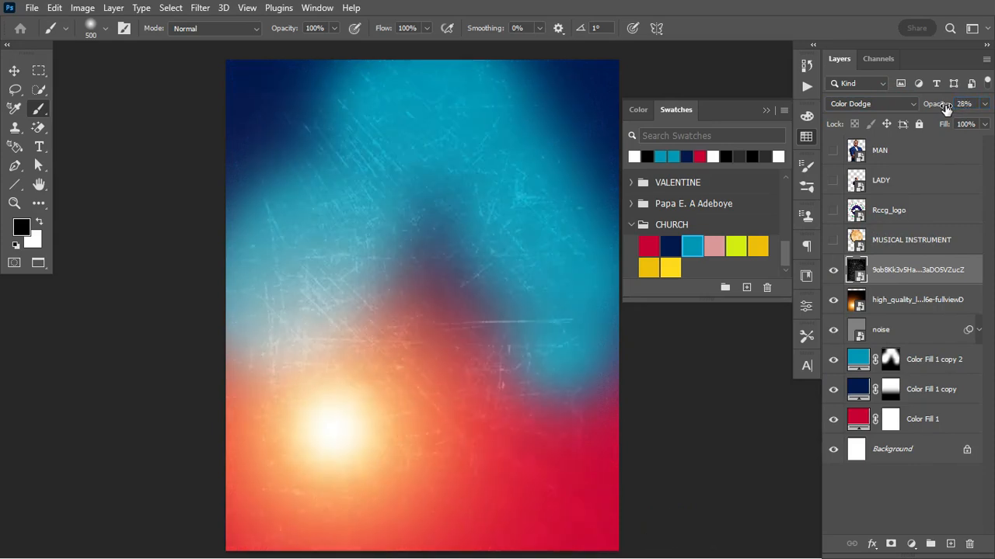
{"action": "double_click", "coordinate": [974, 265]}
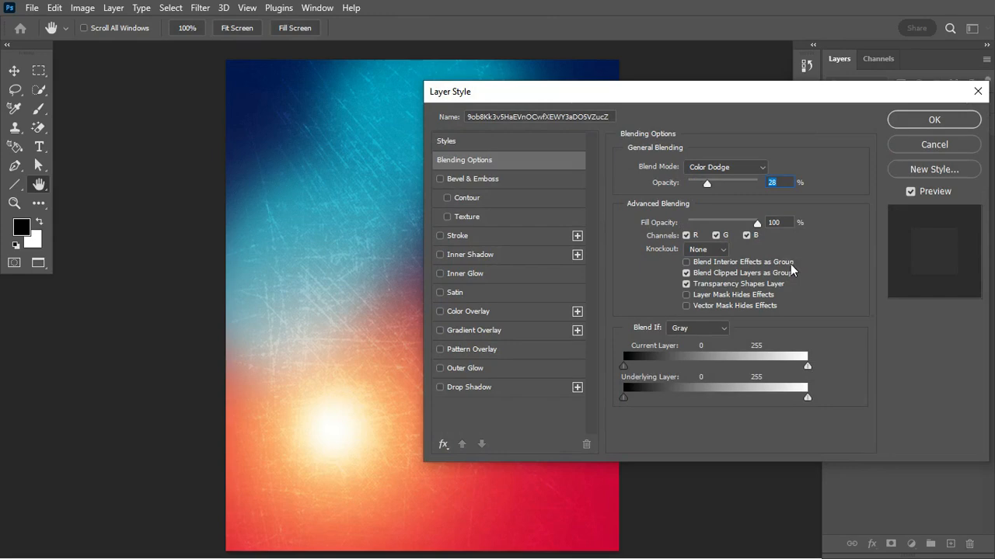
Set the texture layer's Blend If Underlying Layer ranges to 0/73 and 60/255 and confirm
{"action": "left_click", "coordinate": [668, 93]}
{"action": "mouse_move", "coordinate": [668, 93]}
{"action": "left_mouse_down"}
{"action": "mouse_move", "coordinate": [625, 117]}
{"action": "mouse_move", "coordinate": [570, 116]}
{"action": "left_mouse_up"}
{"action": "left_click", "coordinate": [881, 113]}
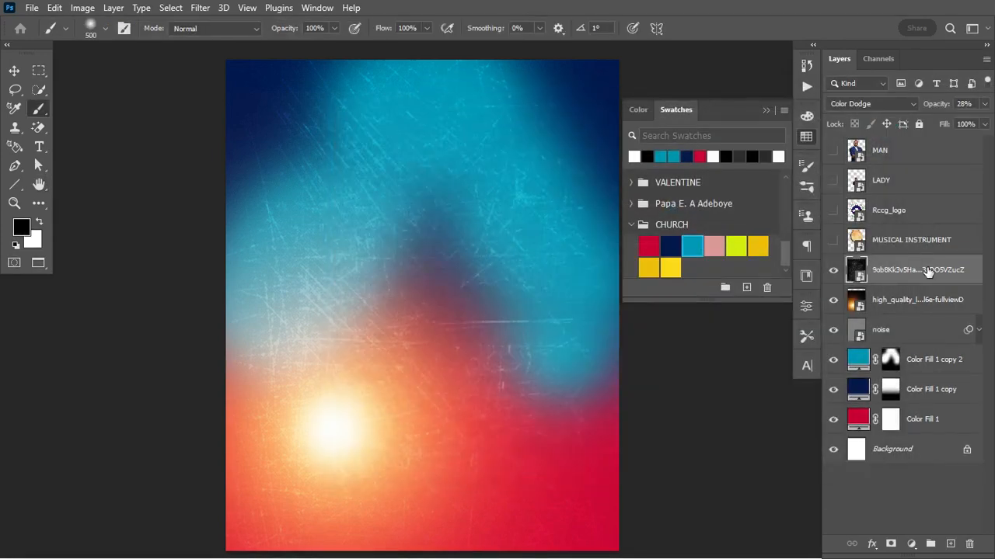
{"action": "right_click", "coordinate": [924, 269]}
{"action": "left_click", "coordinate": [802, 23]}
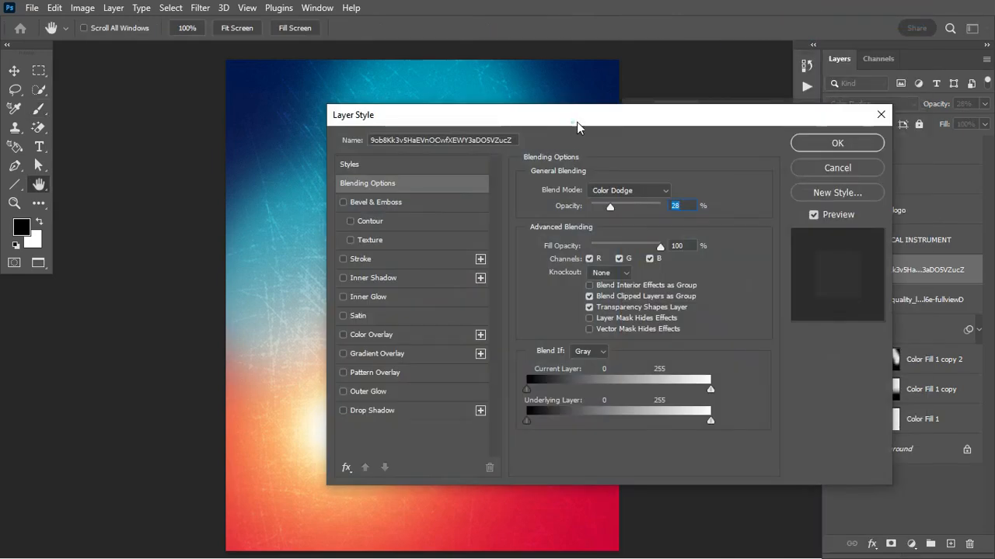
{"action": "left_click_drag", "start_coordinate": [577, 122], "coordinate": [665, 88]}
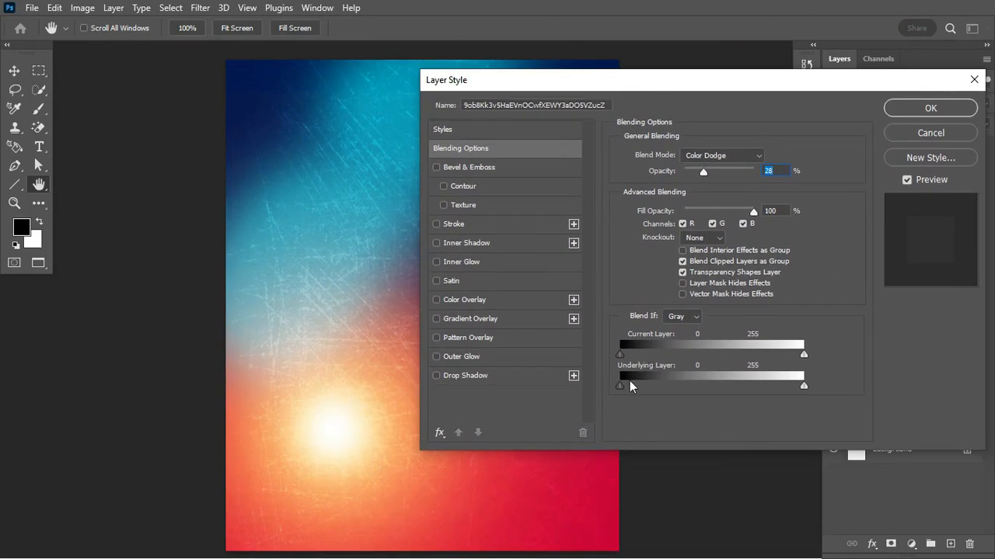
{"action": "left_click_drag", "start_coordinate": [621, 386], "coordinate": [640, 386]}
{"action": "left_click_drag", "start_coordinate": [690, 387], "coordinate": [674, 387]}
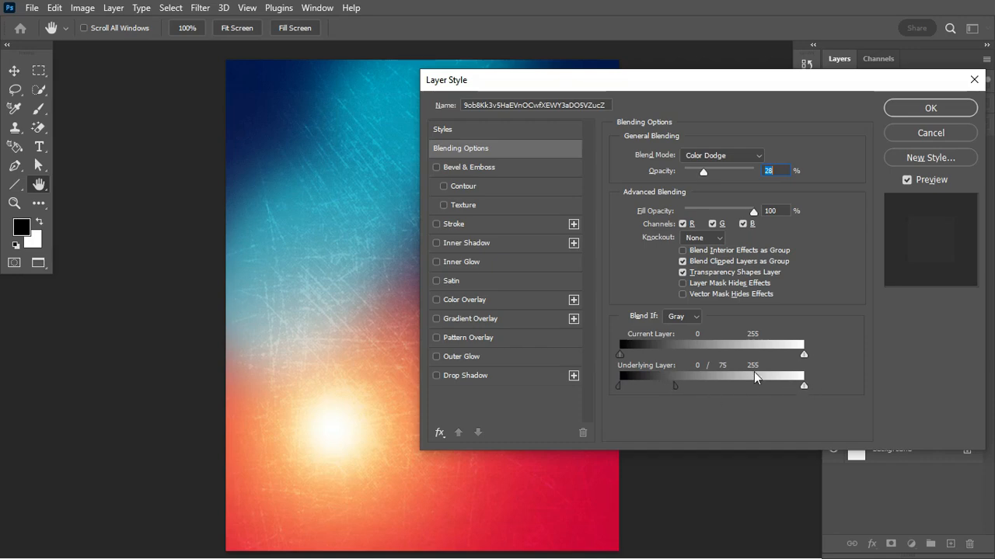
{"action": "mouse_move", "coordinate": [675, 387]}
{"action": "left_mouse_down"}
{"action": "mouse_move", "coordinate": [657, 387]}
{"action": "mouse_move", "coordinate": [671, 388]}
{"action": "left_mouse_up"}
{"action": "left_click_drag", "start_coordinate": [670, 388], "coordinate": [673, 388]}
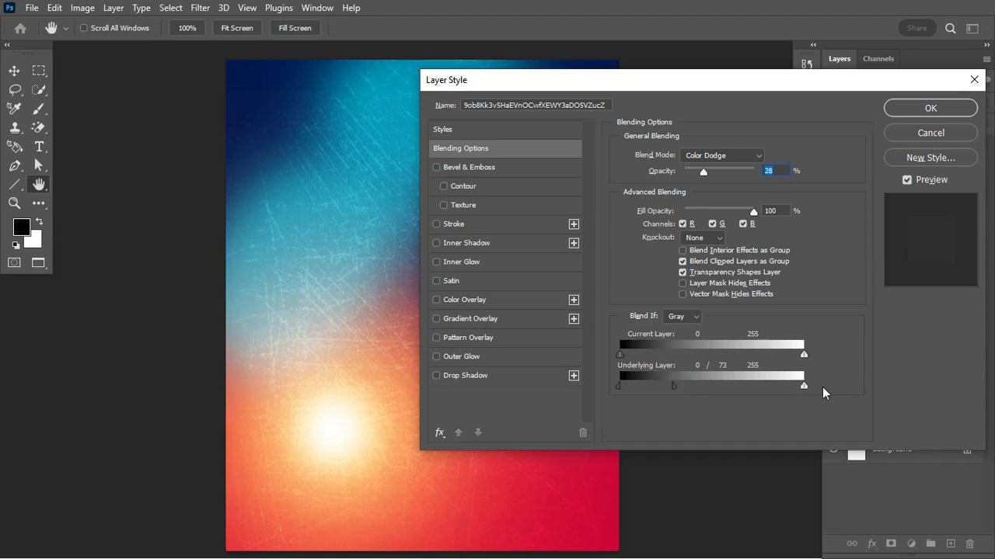
{"action": "left_click_drag", "start_coordinate": [805, 389], "coordinate": [666, 393]}
{"action": "left_click", "coordinate": [931, 109]}
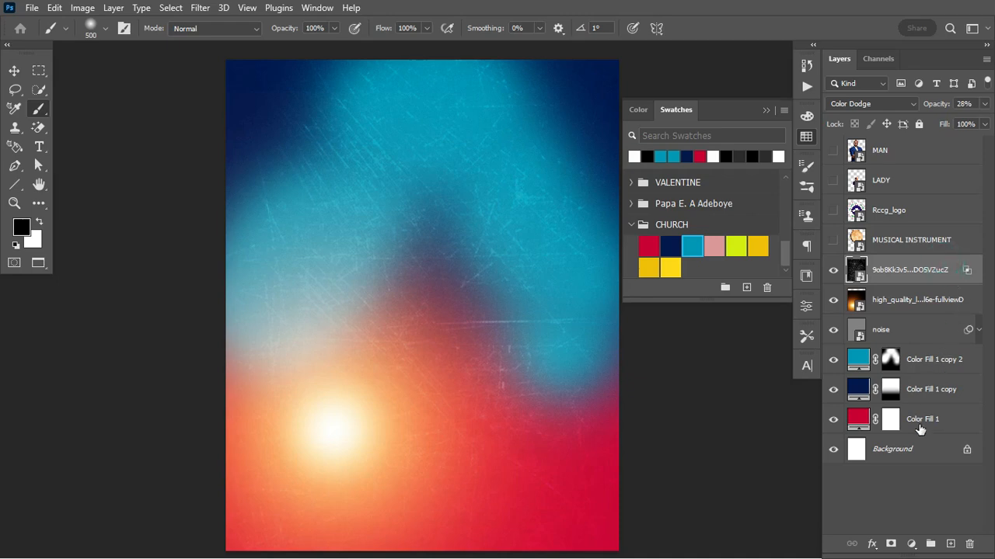
Group the background layers down to Color Fill 1 as 'BG' and move MAN above it
{"action": "left_click", "coordinate": [963, 422], "text": "shift"}
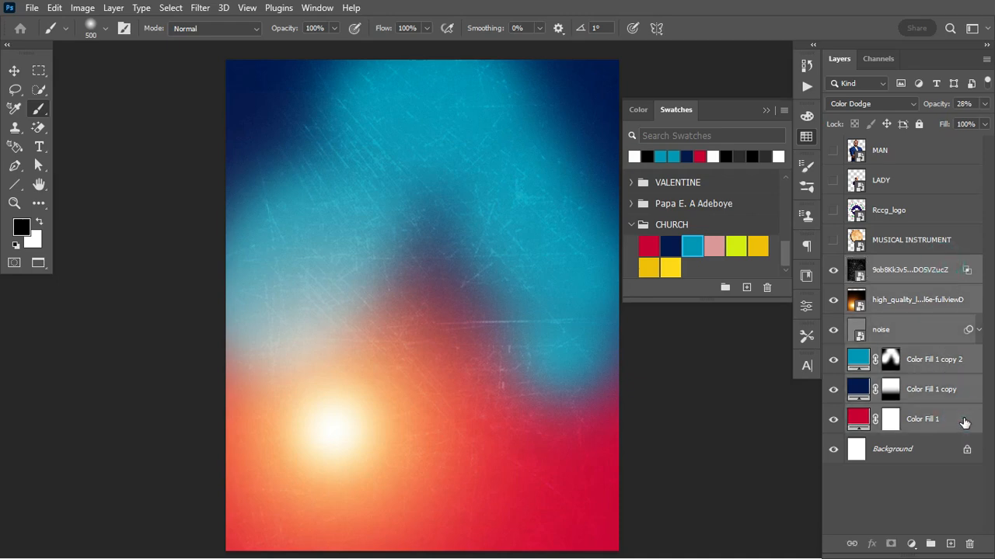
{"action": "key", "text": "ctrl+g"}
{"action": "double_click", "coordinate": [888, 264]}
{"action": "type", "text": "BG"}
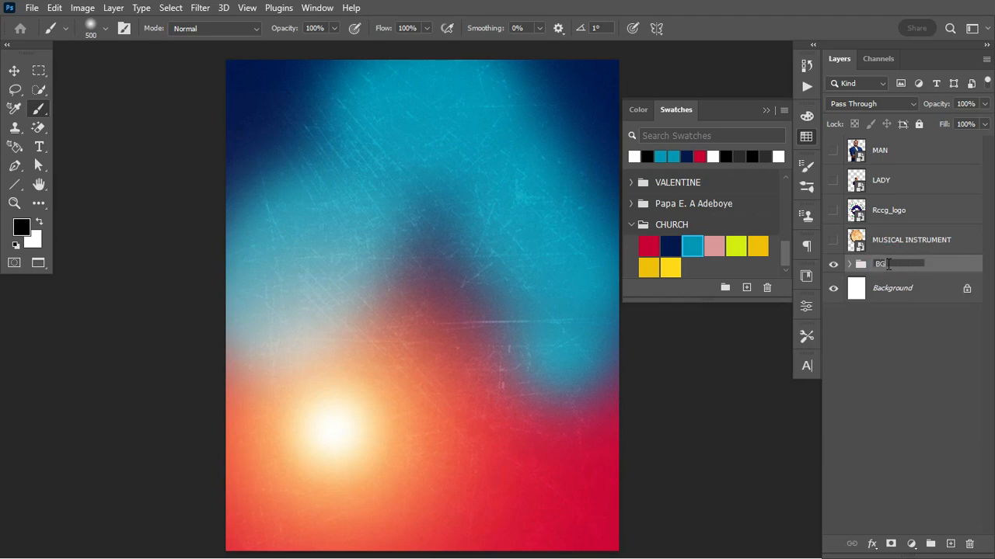
{"action": "key", "text": "Return"}
{"action": "mouse_move", "coordinate": [906, 204]}
{"action": "left_mouse_down"}
{"action": "mouse_move", "coordinate": [905, 251]}
{"action": "mouse_move", "coordinate": [901, 210]}
{"action": "left_mouse_up"}
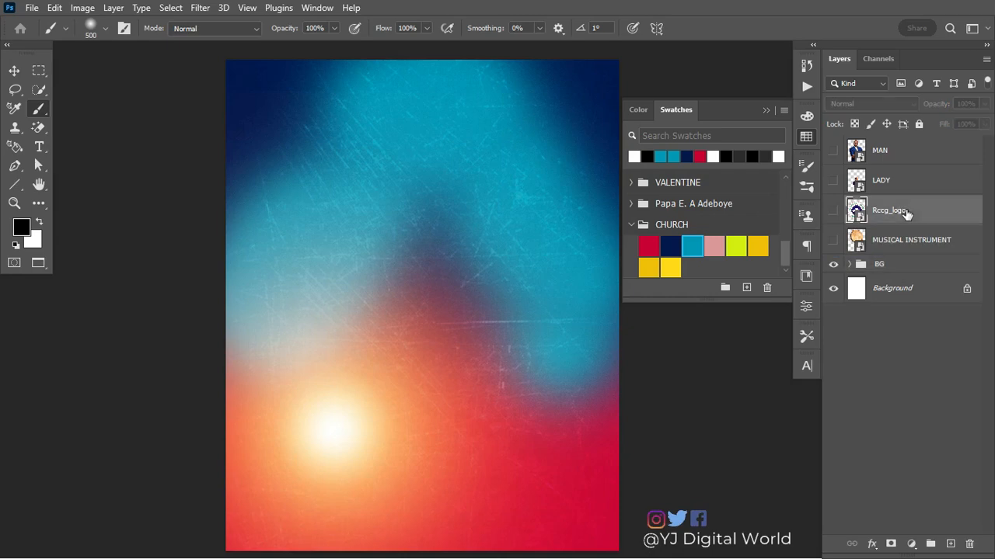
{"action": "left_click_drag", "start_coordinate": [906, 155], "coordinate": [905, 254]}
Show the MAN and LADY layers and convert both to smart objects
{"action": "left_click", "coordinate": [833, 240]}
{"action": "left_click_drag", "start_coordinate": [908, 150], "coordinate": [910, 231]}
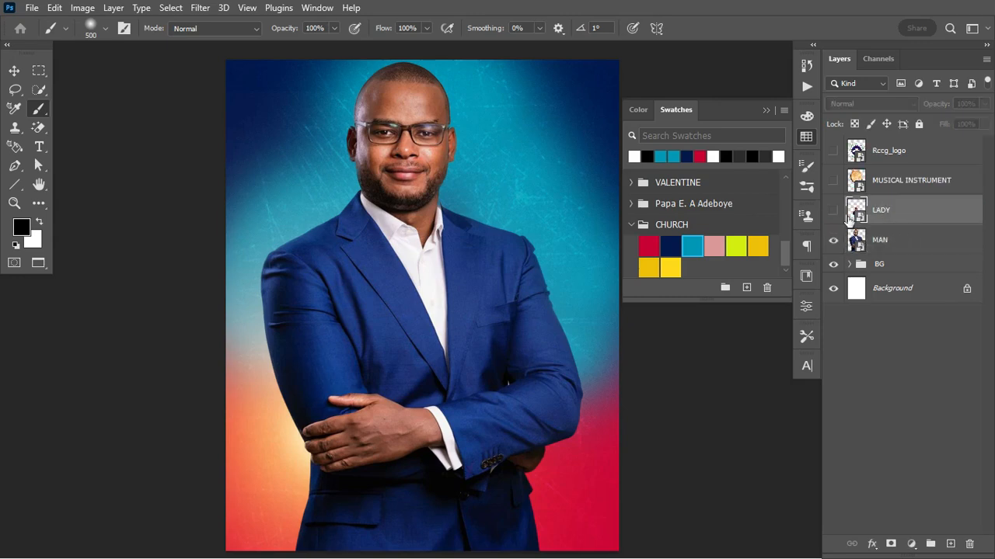
{"action": "left_click", "coordinate": [834, 212]}
{"action": "left_click", "coordinate": [906, 242]}
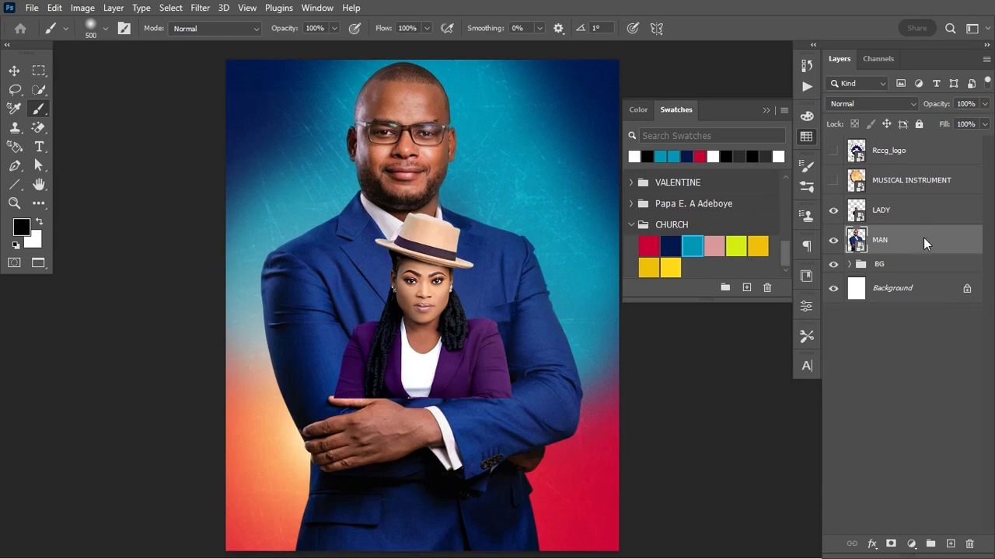
{"action": "right_click", "coordinate": [924, 243]}
{"action": "left_click", "coordinate": [822, 172]}
{"action": "left_click", "coordinate": [932, 206]}
{"action": "right_click", "coordinate": [932, 205]}
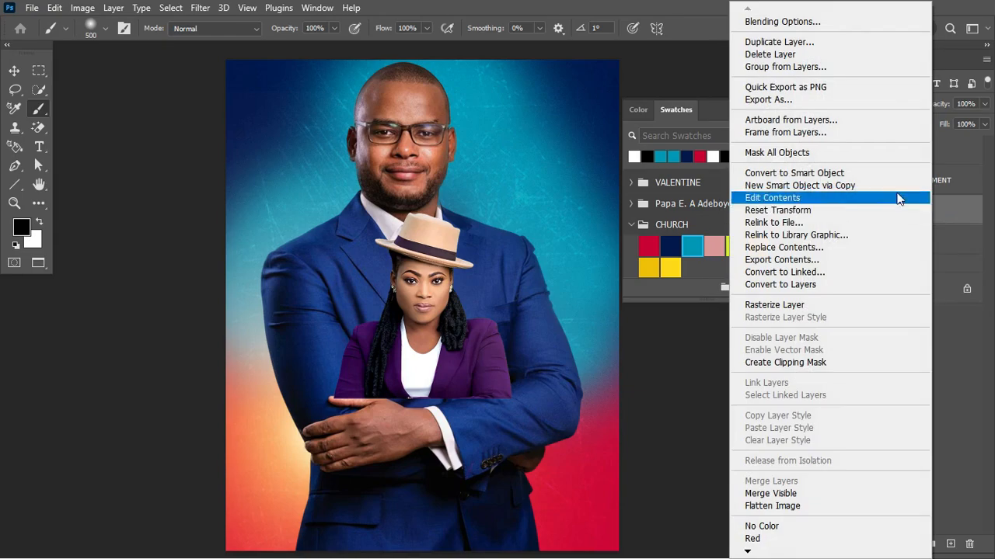
{"action": "left_click", "coordinate": [842, 173]}
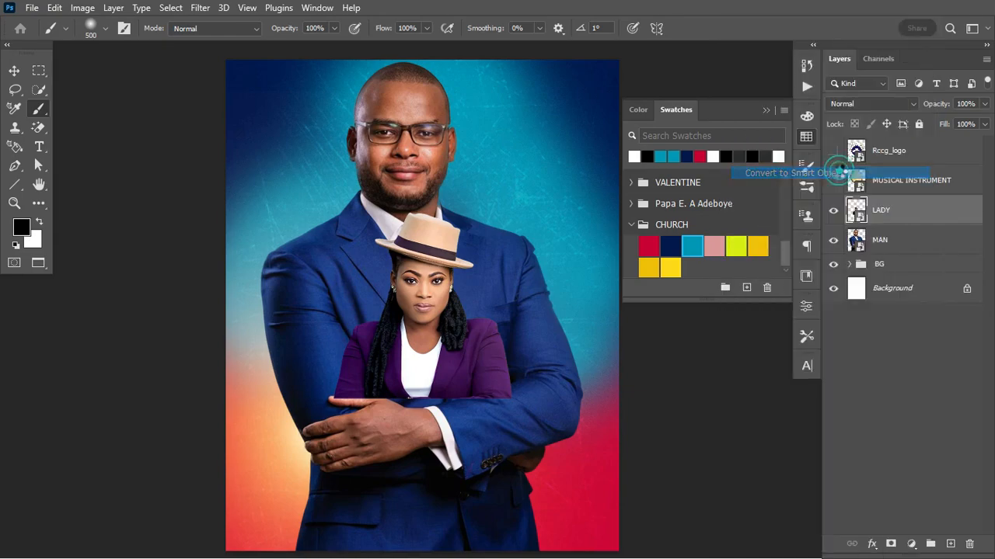
Scale the man's photo to 65.63% and move it to the lower left
{"action": "left_click", "coordinate": [913, 243]}
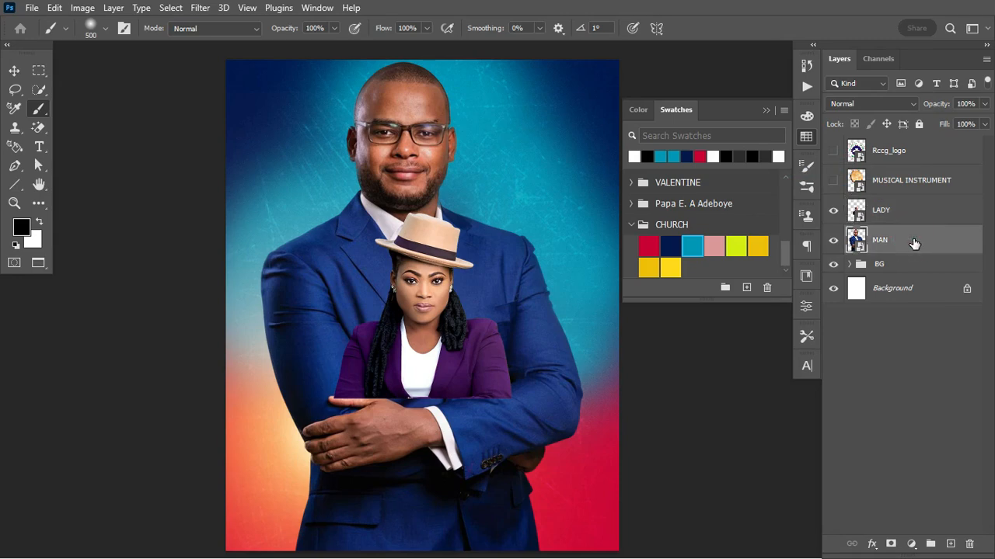
{"action": "key", "text": "ctrl+t"}
{"action": "mouse_move", "coordinate": [576, 305]}
{"action": "left_mouse_down"}
{"action": "mouse_move", "coordinate": [528, 303]}
{"action": "mouse_move", "coordinate": [461, 388]}
{"action": "mouse_move", "coordinate": [448, 425]}
{"action": "left_mouse_up"}
{"action": "key", "text": "Return"}
{"action": "key", "text": "b"}
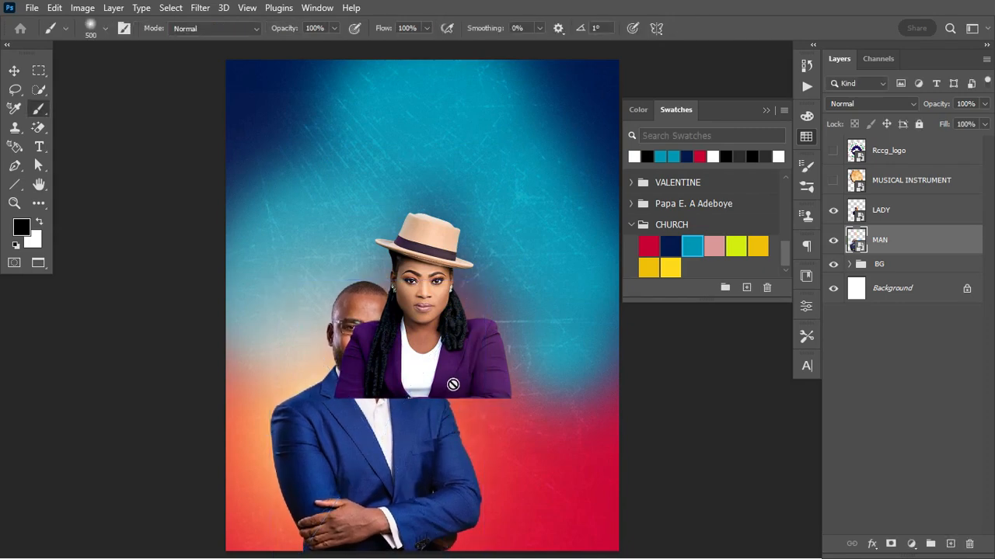
Move and enlarge the woman beside the man, then place LADY below MAN
{"action": "left_click", "coordinate": [903, 204]}
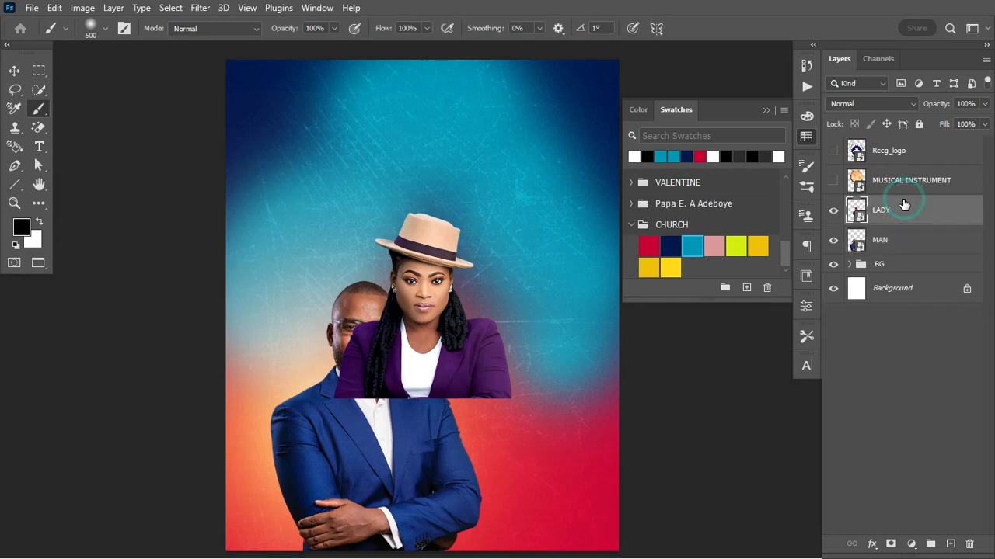
{"action": "key", "text": "ctrl+t"}
{"action": "left_click_drag", "start_coordinate": [458, 335], "coordinate": [522, 445]}
{"action": "left_click_drag", "start_coordinate": [575, 412], "coordinate": [556, 428]}
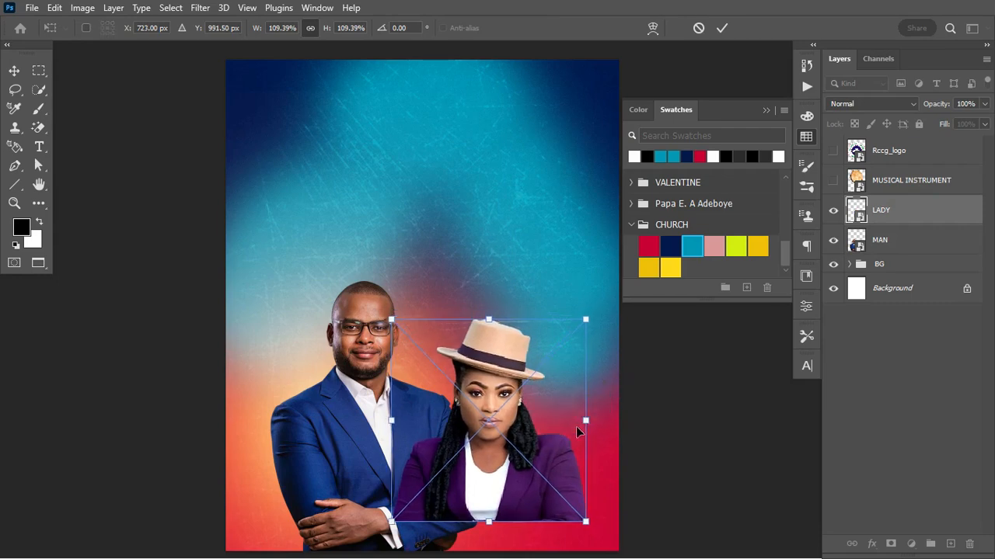
{"action": "mouse_move", "coordinate": [551, 444]}
{"action": "left_mouse_down"}
{"action": "mouse_move", "coordinate": [546, 451]}
{"action": "mouse_move", "coordinate": [541, 427]}
{"action": "left_mouse_up"}
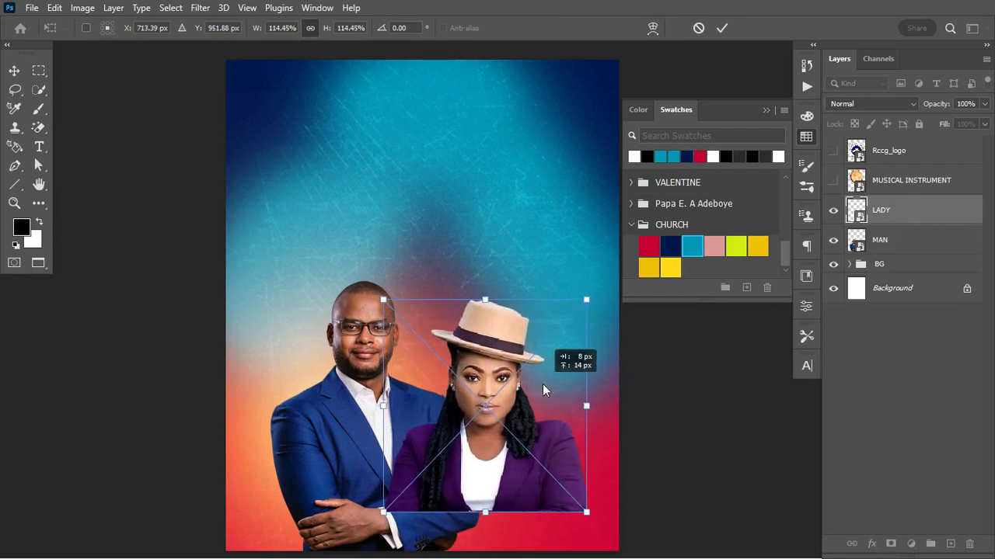
{"action": "key", "text": "Return"}
{"action": "left_click_drag", "start_coordinate": [918, 218], "coordinate": [906, 262]}
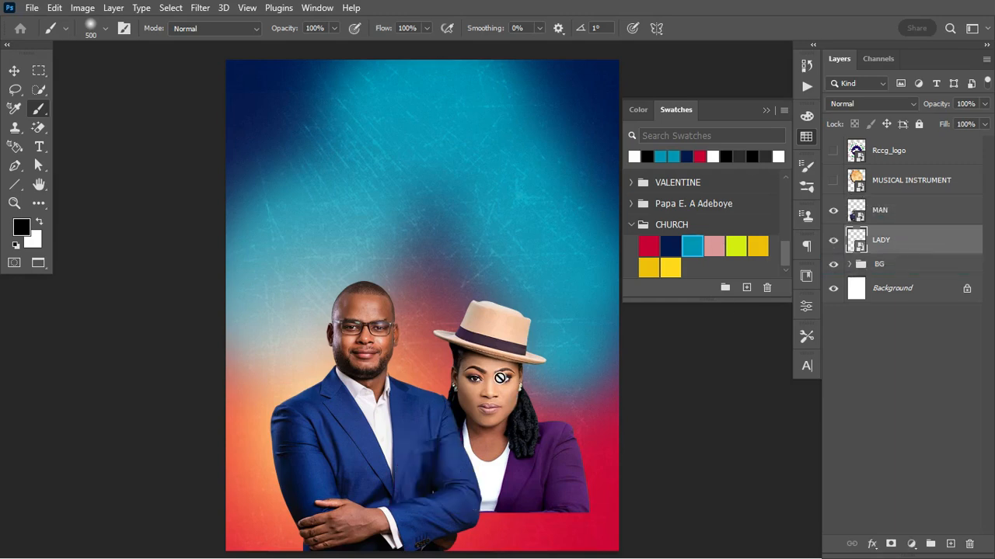
Nudge the woman right and rescale her to about 113%
{"action": "key", "text": "v"}
{"action": "mouse_move", "coordinate": [491, 370]}
{"action": "left_mouse_down"}
{"action": "mouse_move", "coordinate": [499, 362]}
{"action": "mouse_move", "coordinate": [494, 371]}
{"action": "mouse_move", "coordinate": [483, 363]}
{"action": "left_mouse_up"}
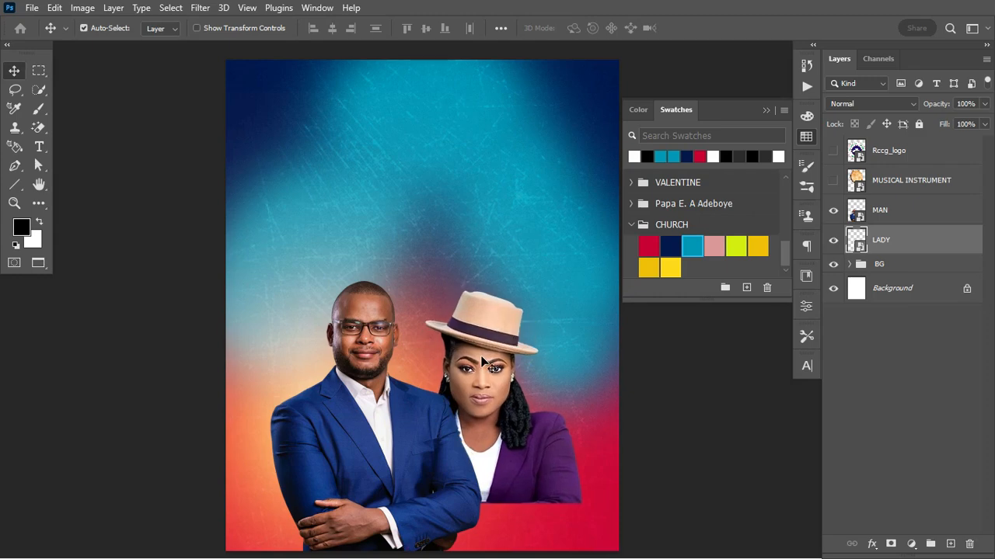
{"action": "key", "text": "ctrl+t"}
{"action": "left_click_drag", "start_coordinate": [580, 288], "coordinate": [569, 301]}
{"action": "left_click_drag", "start_coordinate": [512, 331], "coordinate": [515, 327]}
{"action": "left_click_drag", "start_coordinate": [578, 501], "coordinate": [588, 506]}
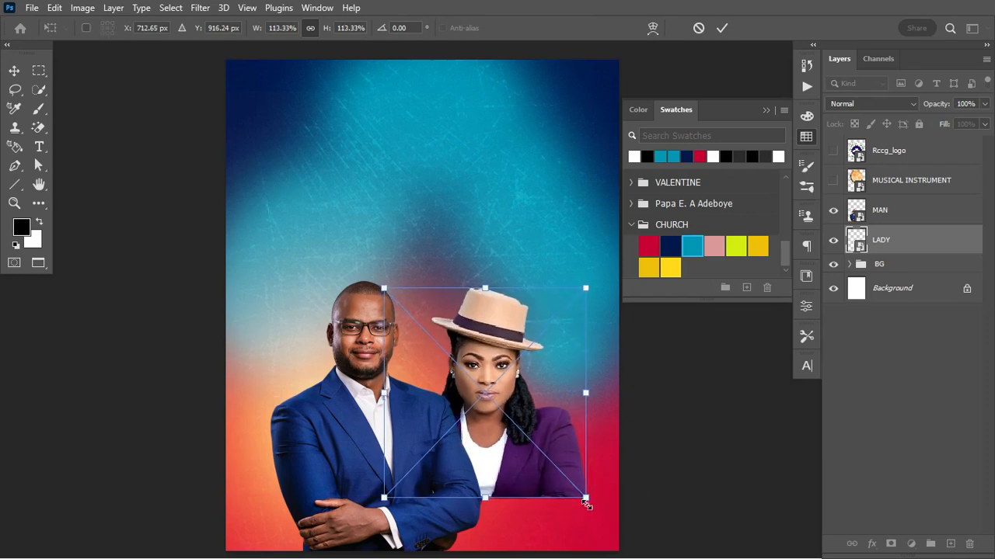
{"action": "double_click", "coordinate": [518, 464]}
Scale the man and woman together to 93.10% and lower them slightly
{"action": "left_click", "coordinate": [893, 212], "text": "shift"}
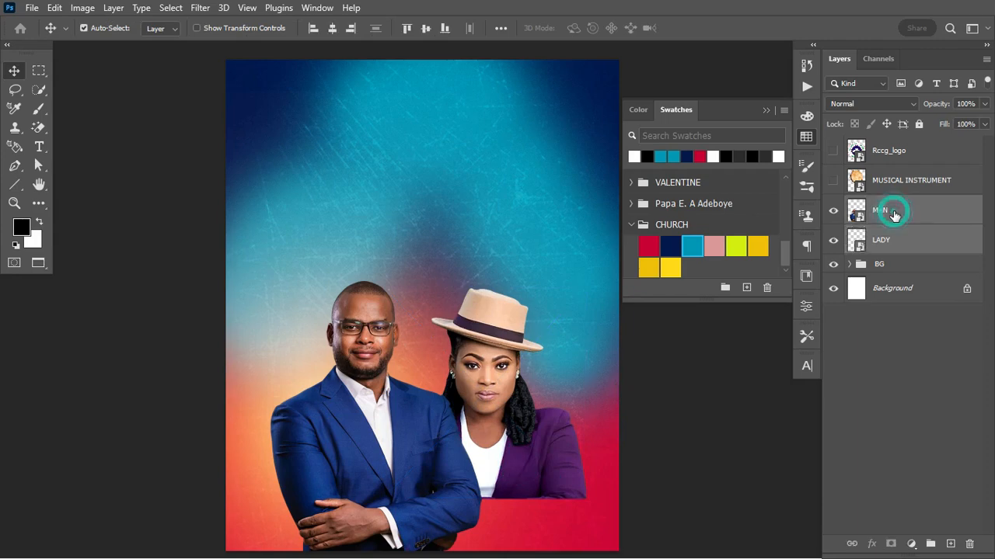
{"action": "key", "text": "ctrl+t"}
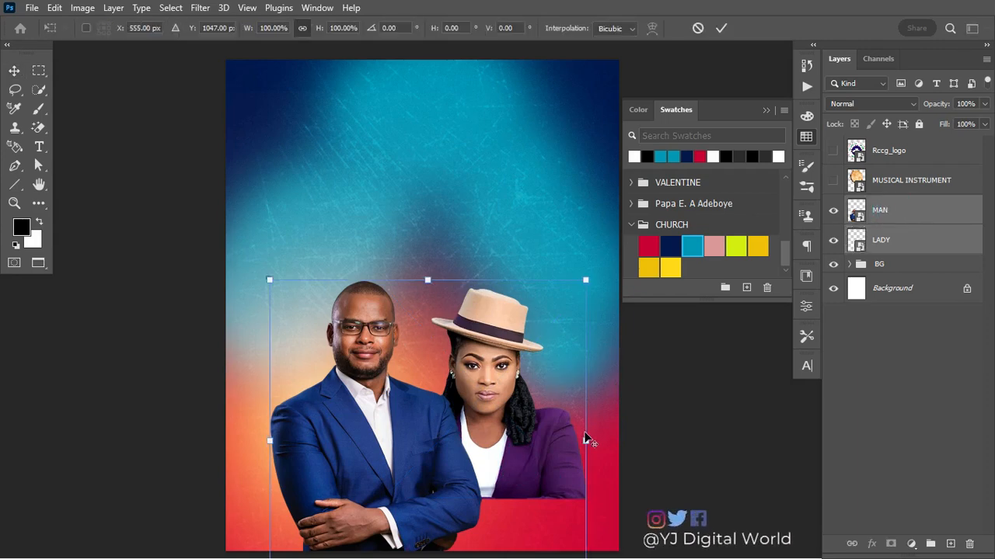
{"action": "left_click_drag", "start_coordinate": [587, 439], "coordinate": [521, 457]}
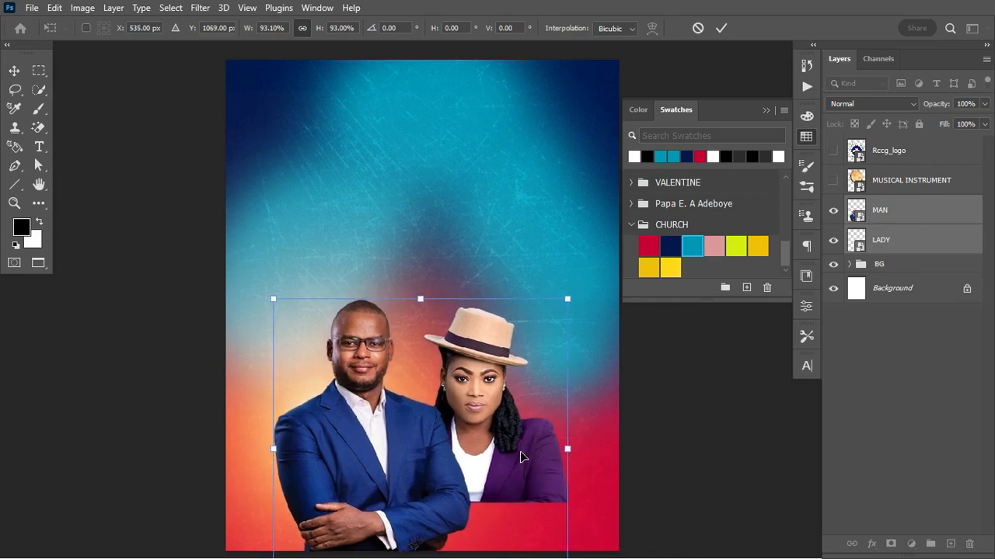
{"action": "key", "text": "Return"}
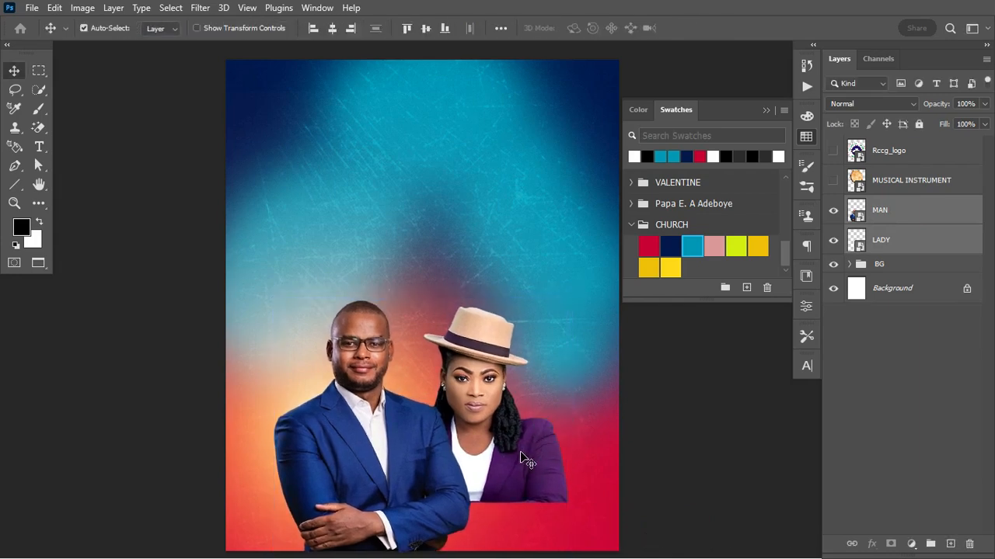
{"action": "left_click", "coordinate": [946, 204]}
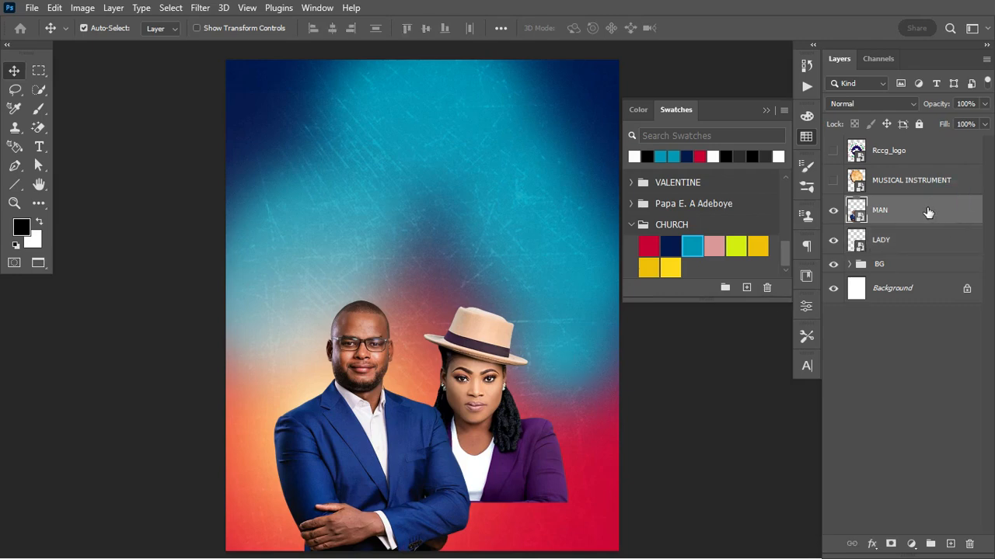
{"action": "left_click", "coordinate": [830, 211]}
{"action": "left_click", "coordinate": [829, 210]}
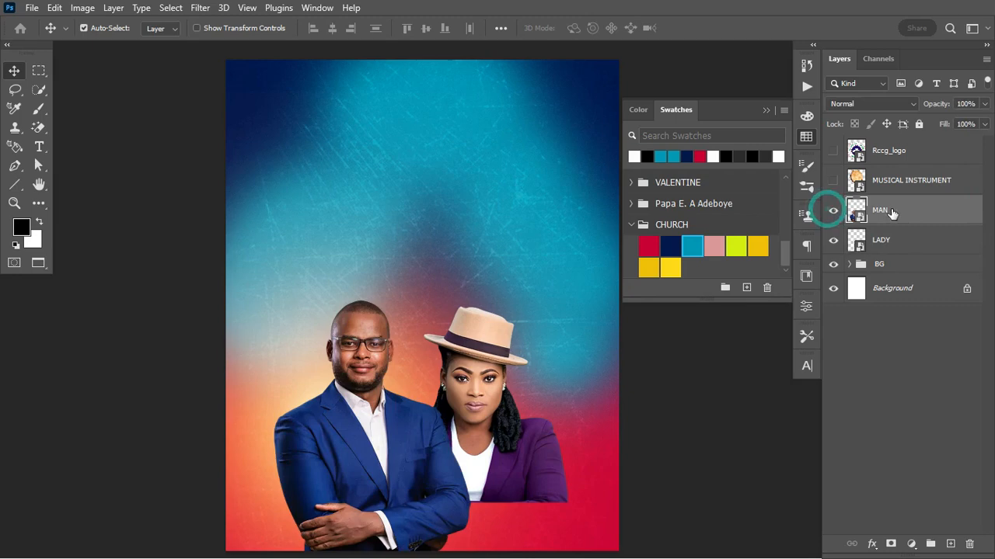
Open the Camera Raw Filter on the MAN layer
{"action": "left_click", "coordinate": [196, 9]}
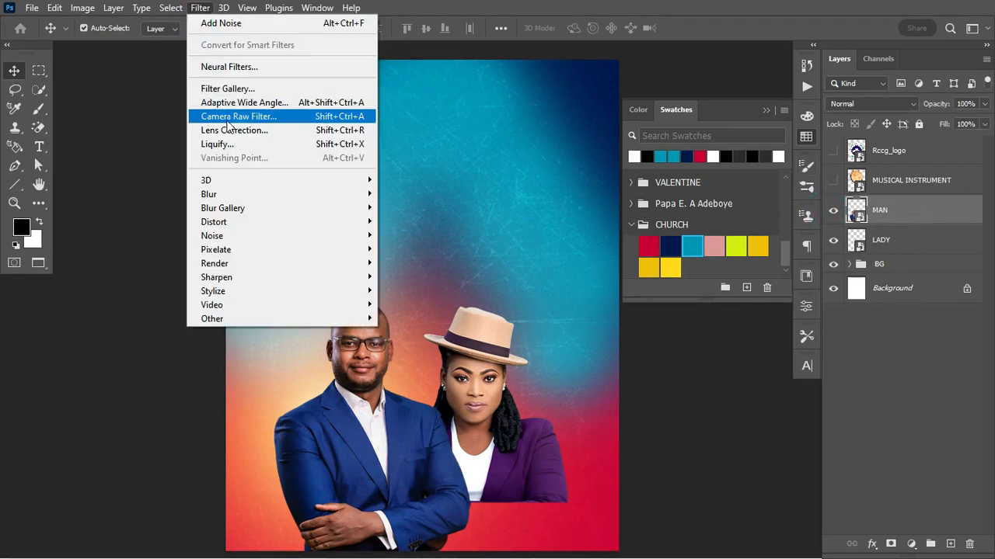
{"action": "left_click", "coordinate": [253, 115]}
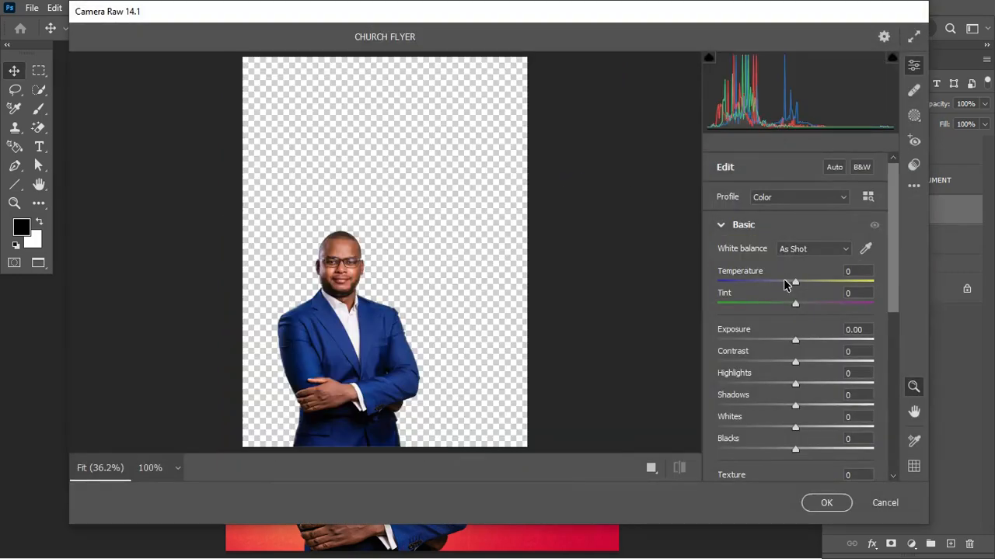
{"action": "left_click", "coordinate": [721, 224]}
{"action": "left_click", "coordinate": [721, 224]}
{"action": "left_click_drag", "start_coordinate": [894, 256], "coordinate": [895, 285]}
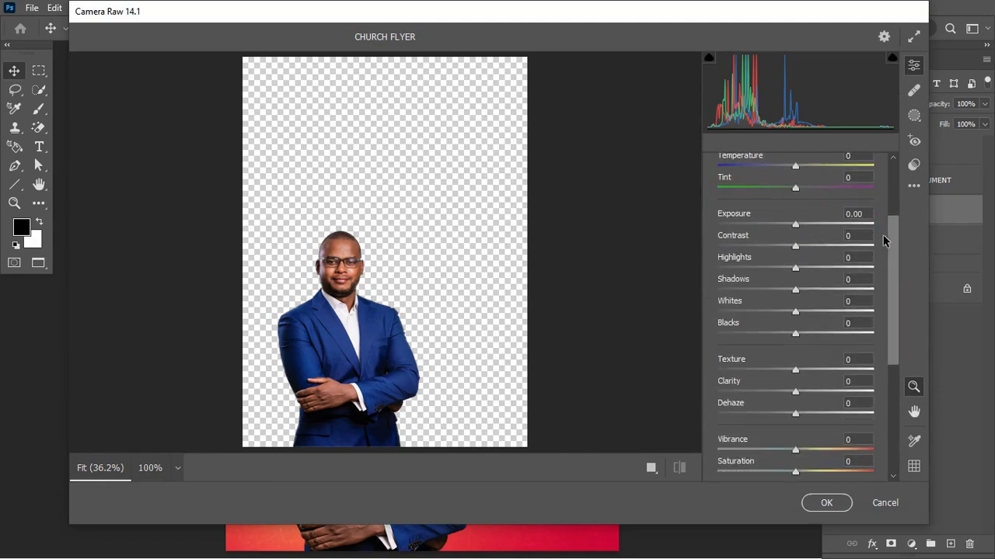
{"action": "left_click_drag", "start_coordinate": [888, 242], "coordinate": [894, 263]}
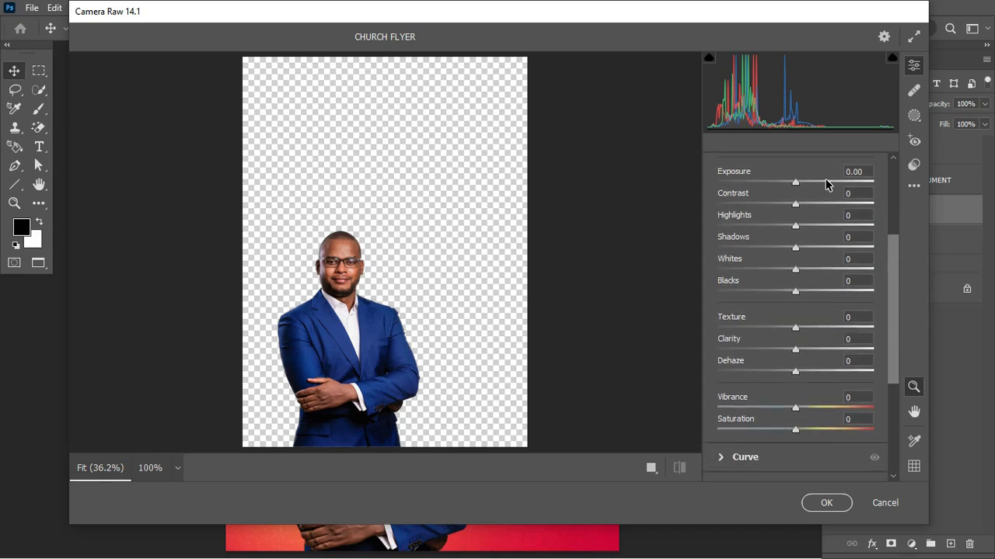
Set Exposure +0.10, Contrast +7, Highlights -12, Shadows +43, Whites +5, Blacks +7
{"action": "left_click_drag", "start_coordinate": [795, 184], "coordinate": [791, 184]}
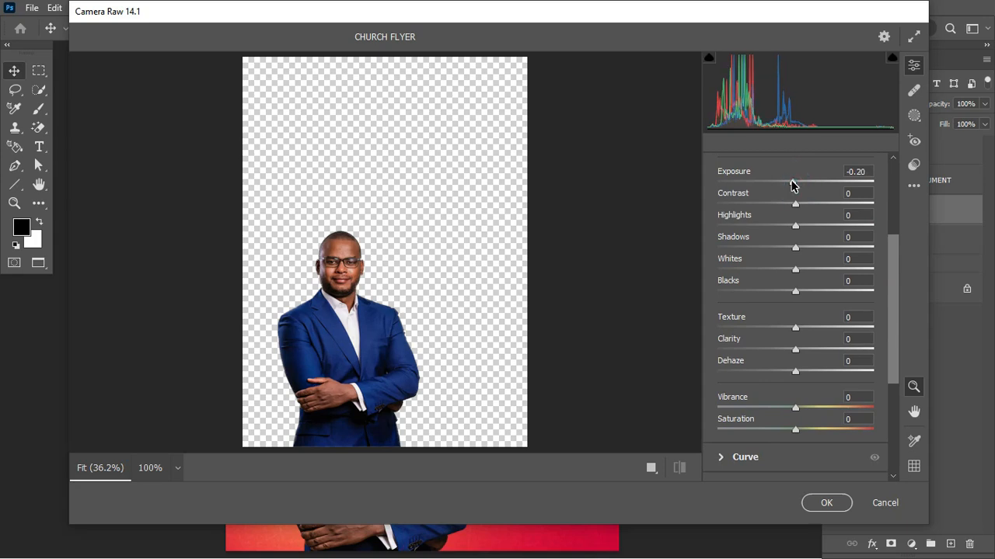
{"action": "left_click_drag", "start_coordinate": [791, 183], "coordinate": [785, 228]}
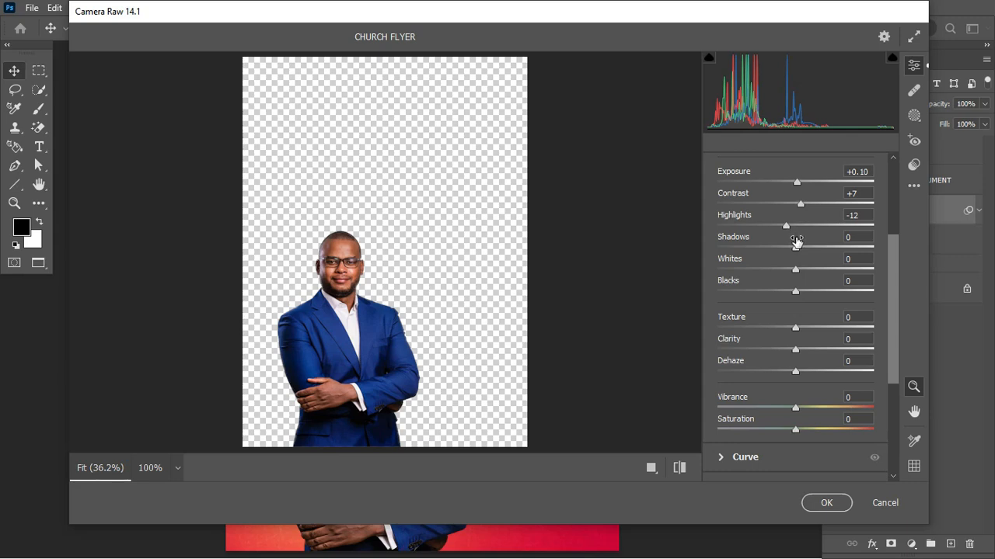
{"action": "left_click_drag", "start_coordinate": [795, 249], "coordinate": [801, 275]}
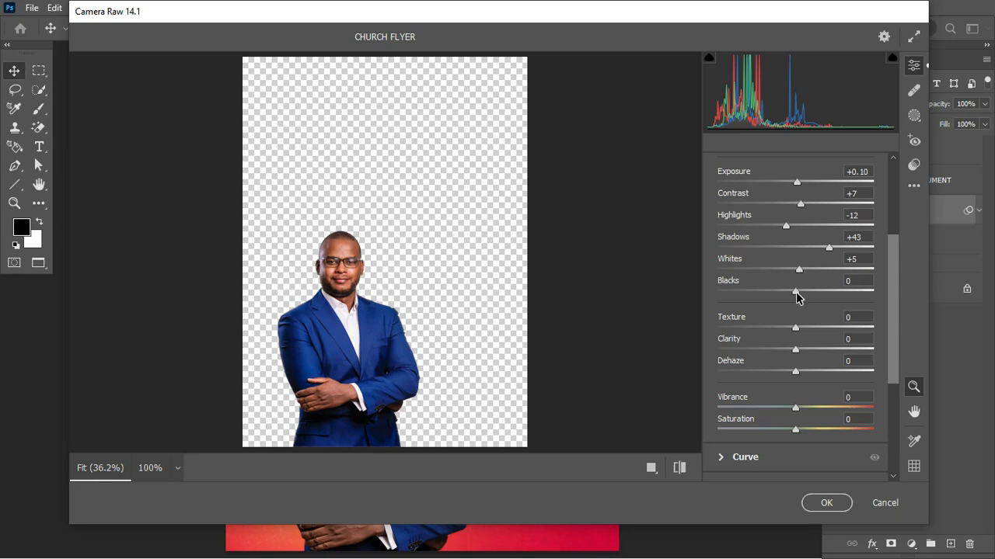
{"action": "left_click_drag", "start_coordinate": [796, 296], "coordinate": [801, 296]}
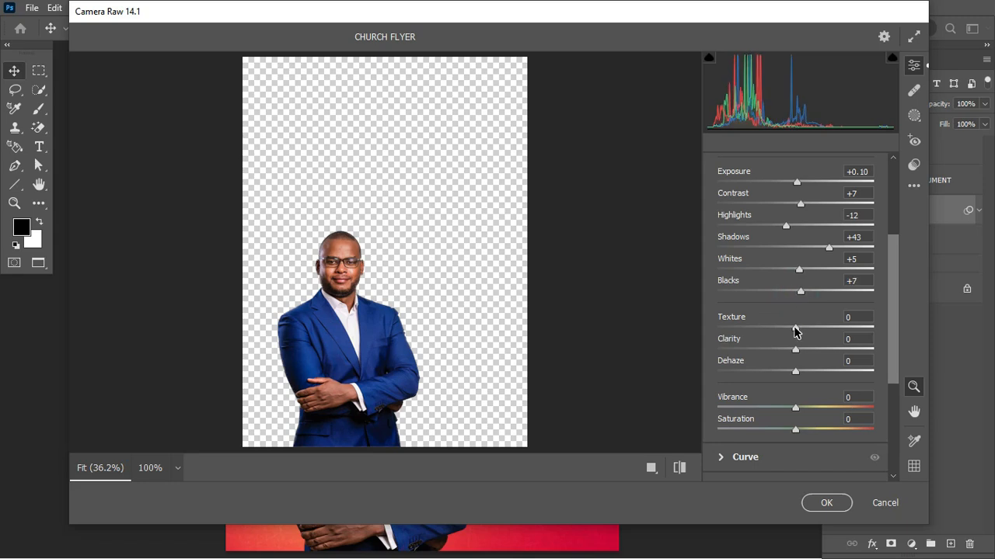
{"action": "left_click", "coordinate": [651, 468]}
Set the man's Texture to +61, Clarity to +38 and Saturation to -30
{"action": "key", "text": "ctrl+plus"}
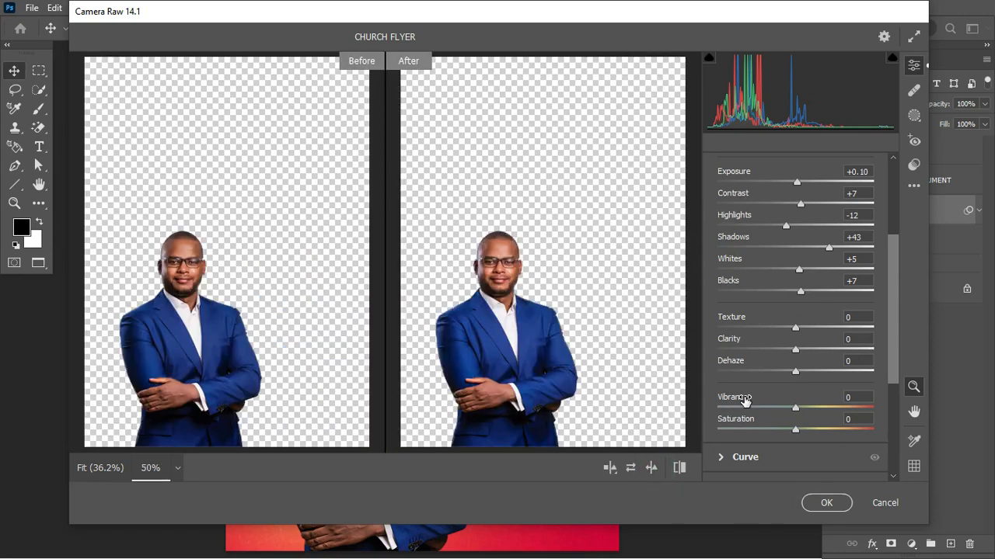
{"action": "key", "text": "ctrl+plus"}
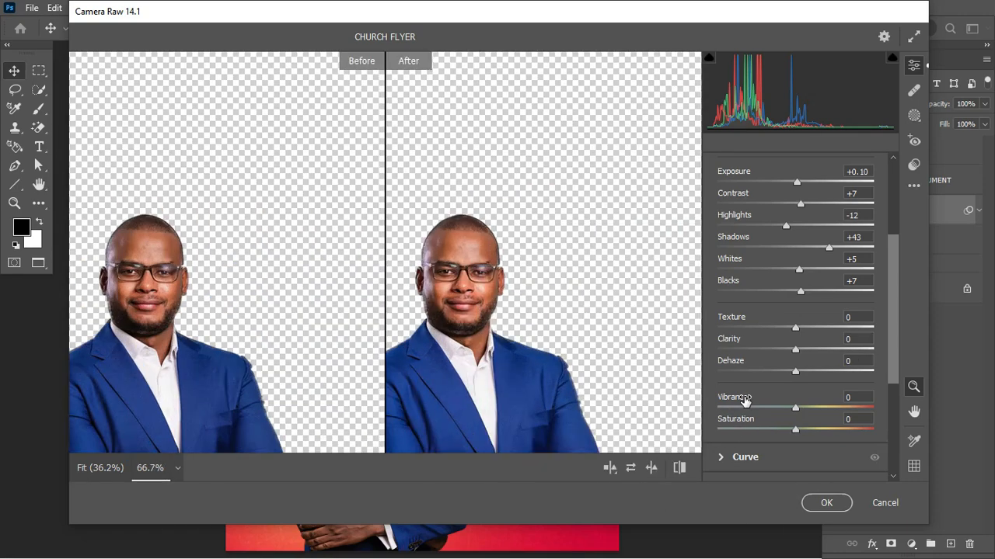
{"action": "left_click_drag", "start_coordinate": [796, 334], "coordinate": [828, 354]}
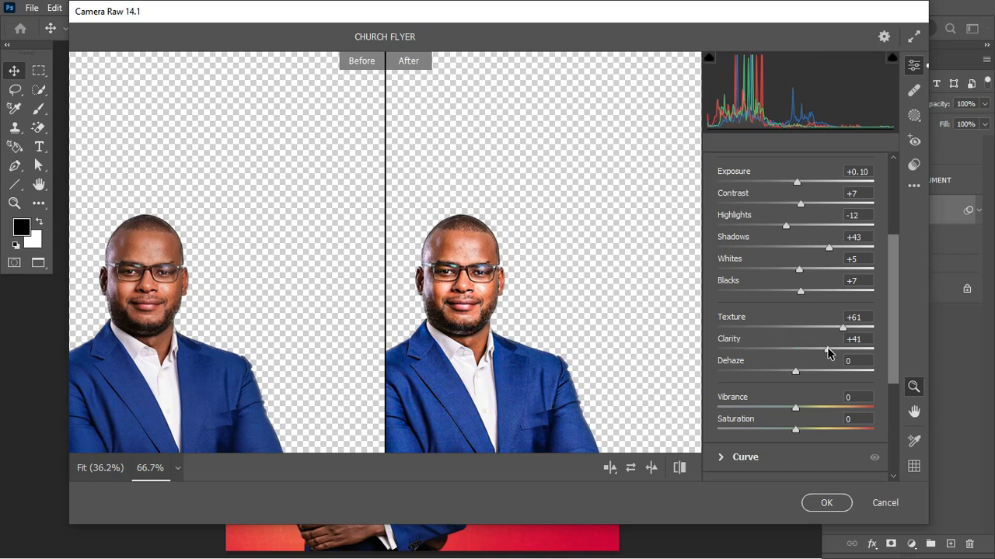
{"action": "left_click_drag", "start_coordinate": [828, 354], "coordinate": [826, 350]}
{"action": "left_click_drag", "start_coordinate": [796, 434], "coordinate": [773, 436]}
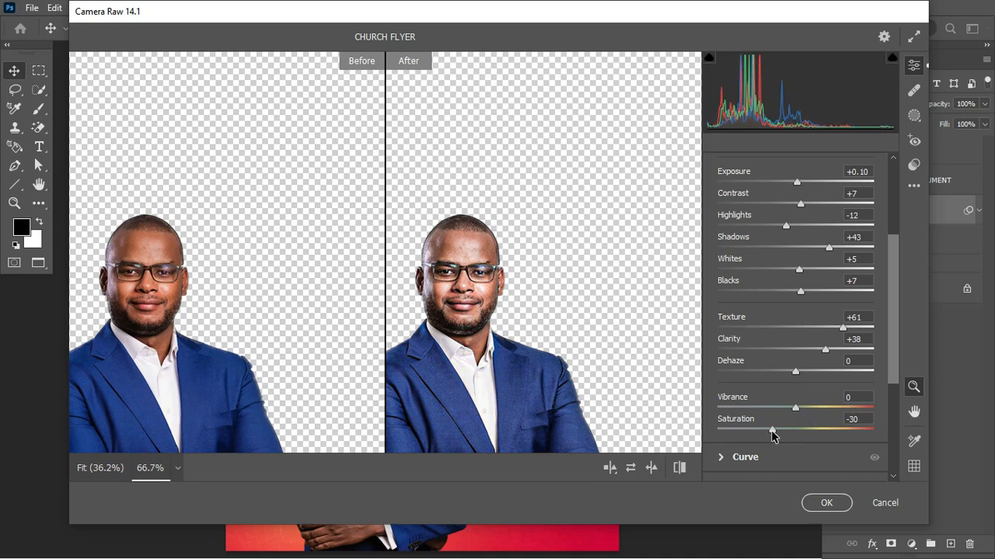
{"action": "left_click_drag", "start_coordinate": [893, 371], "coordinate": [892, 413]}
Add Sharpening 93, Noise Reduction 16 and Grain 4, then apply the filter
{"action": "left_click", "coordinate": [726, 383]}
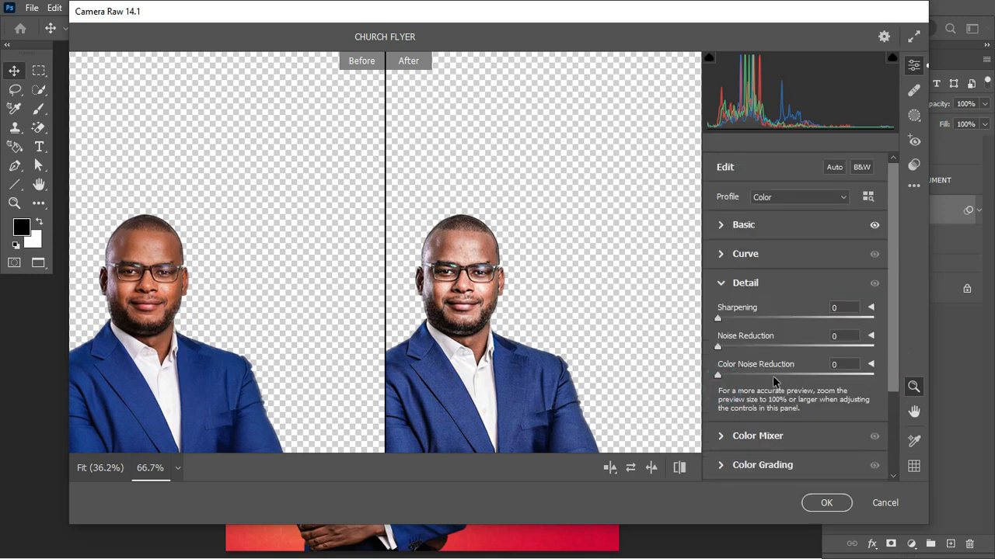
{"action": "left_click_drag", "start_coordinate": [718, 319], "coordinate": [814, 318]}
{"action": "left_click_drag", "start_coordinate": [717, 346], "coordinate": [742, 351]}
{"action": "left_click_drag", "start_coordinate": [895, 337], "coordinate": [872, 416]}
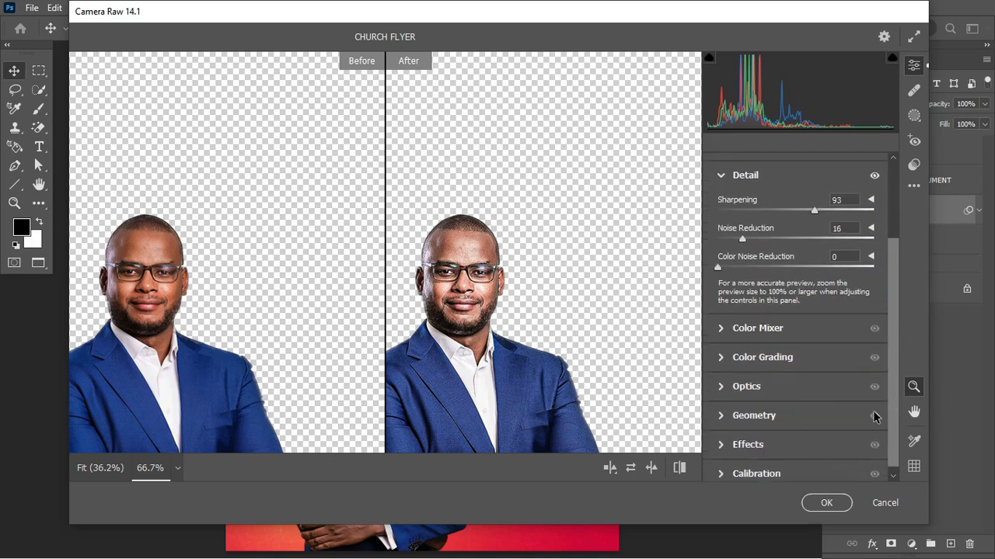
{"action": "left_click", "coordinate": [723, 443]}
{"action": "left_click_drag", "start_coordinate": [726, 365], "coordinate": [728, 365]}
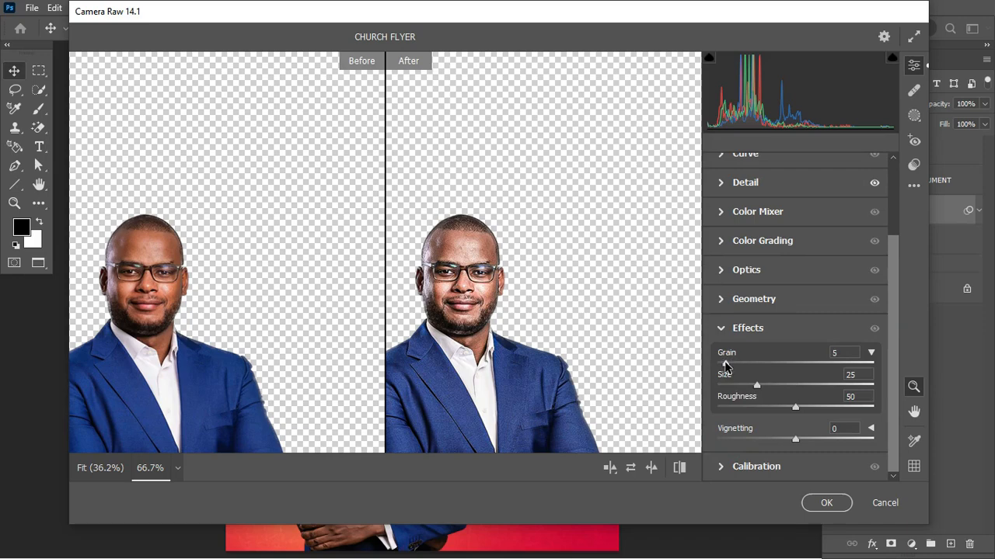
{"action": "left_click", "coordinate": [826, 503]}
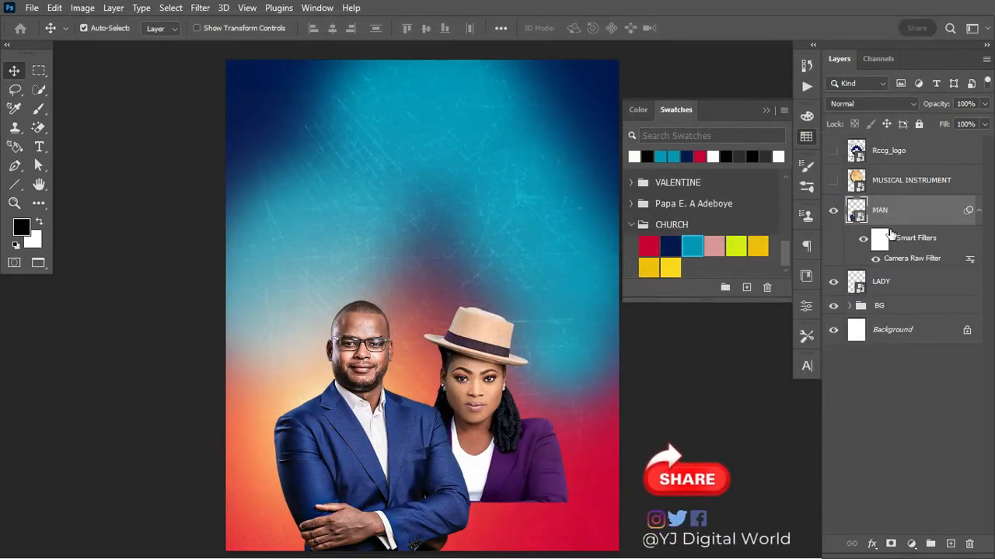
{"action": "left_click", "coordinate": [876, 259]}
{"action": "left_click", "coordinate": [876, 259]}
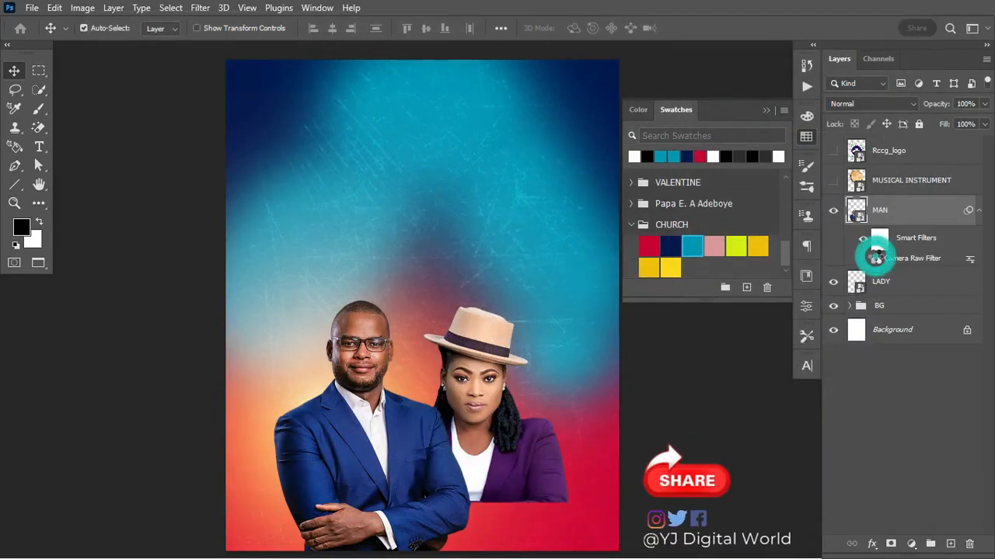
Select the LADY layer and launch Filter > Camera Raw Filter on it
{"action": "left_click", "coordinate": [905, 286]}
{"action": "left_click", "coordinate": [977, 210]}
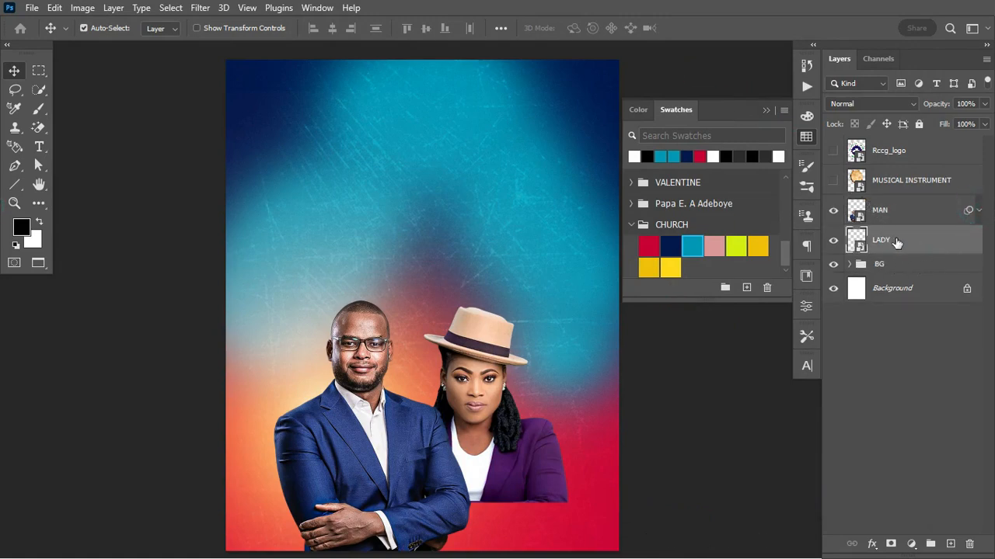
{"action": "left_click", "coordinate": [200, 8]}
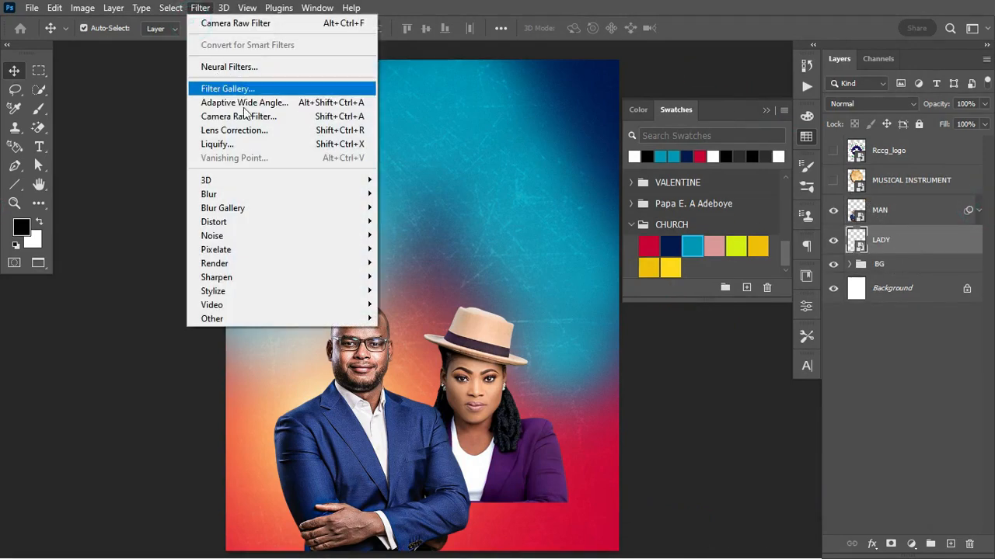
{"action": "left_click", "coordinate": [240, 118]}
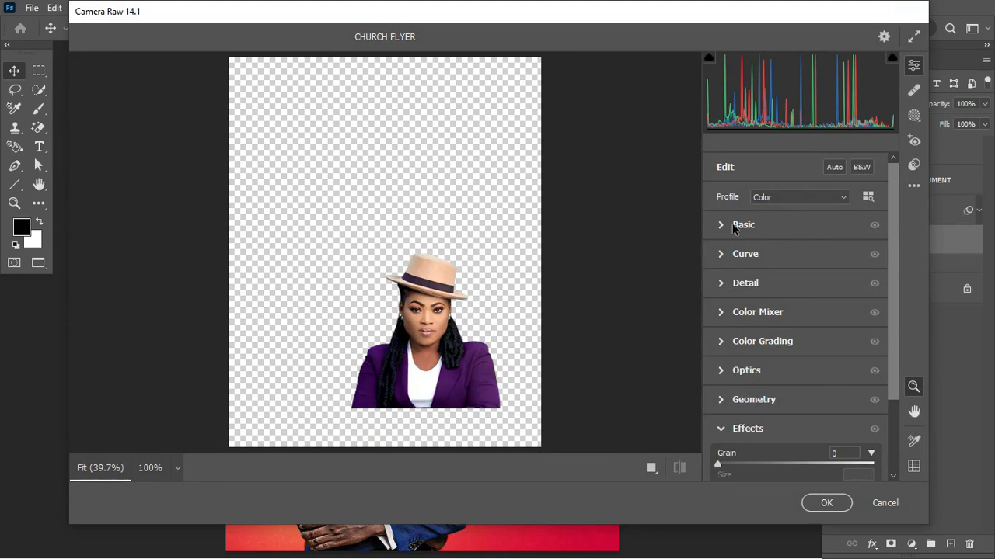
Adjust the lady's tones: Exposure -0.05, Shadows +38, Whites -4, Blacks -16
{"action": "left_click", "coordinate": [722, 225]}
{"action": "left_click_drag", "start_coordinate": [795, 285], "coordinate": [796, 286]}
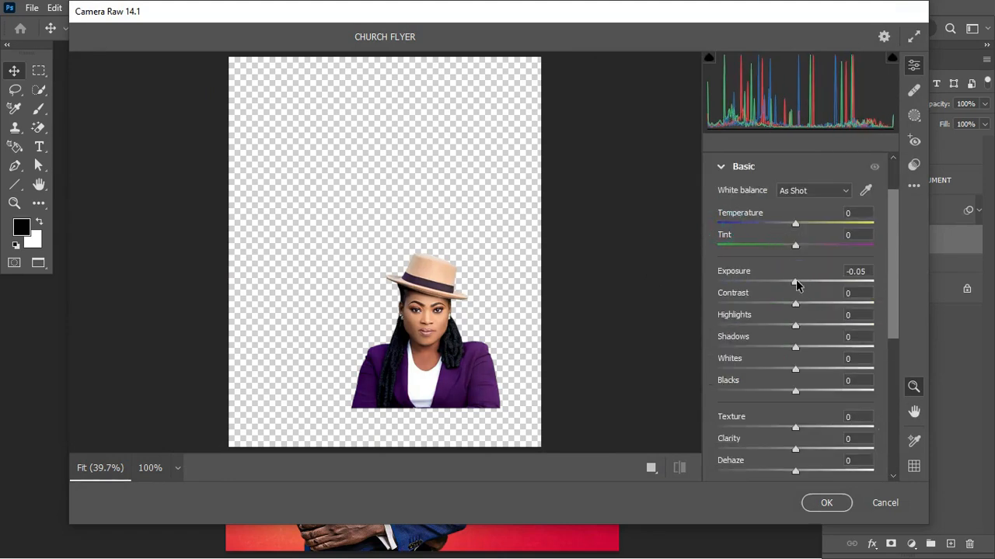
{"action": "left_click_drag", "start_coordinate": [798, 308], "coordinate": [793, 309]}
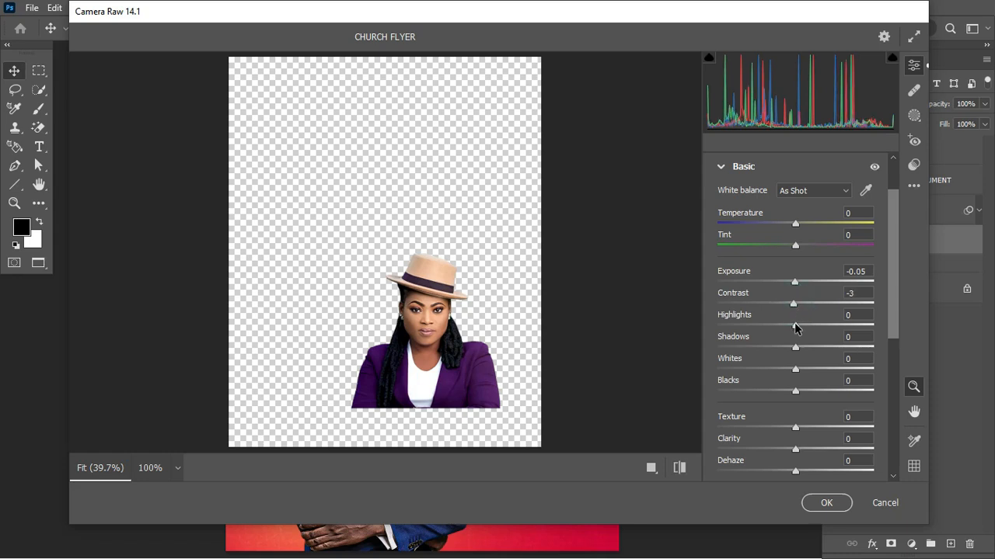
{"action": "left_click_drag", "start_coordinate": [796, 327], "coordinate": [824, 350]}
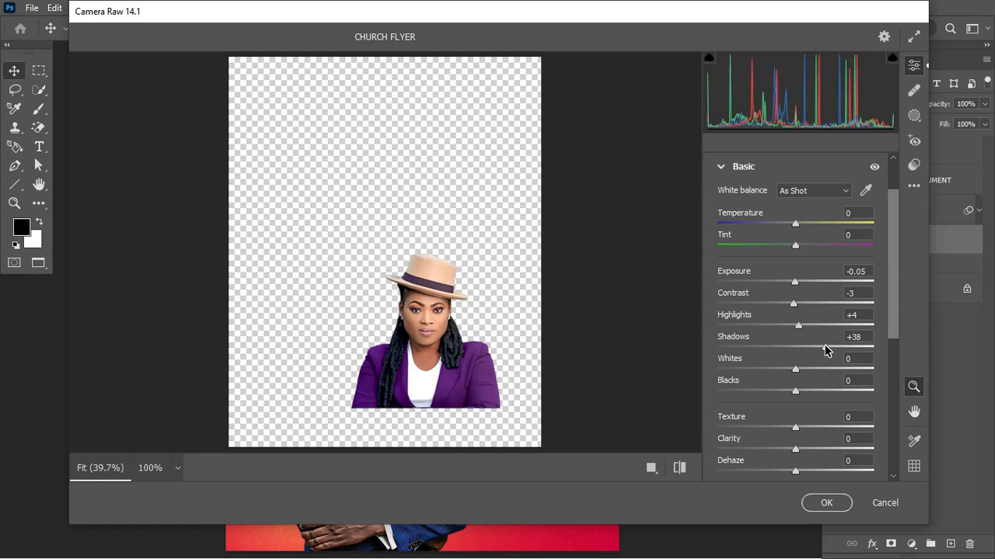
{"action": "left_click", "coordinate": [655, 469]}
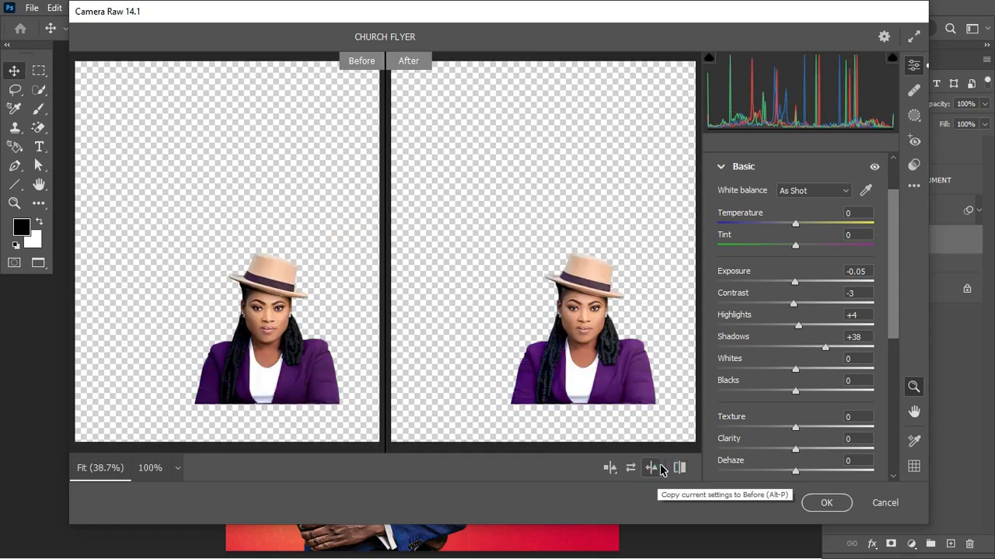
{"action": "key", "text": "ctrl+plus"}
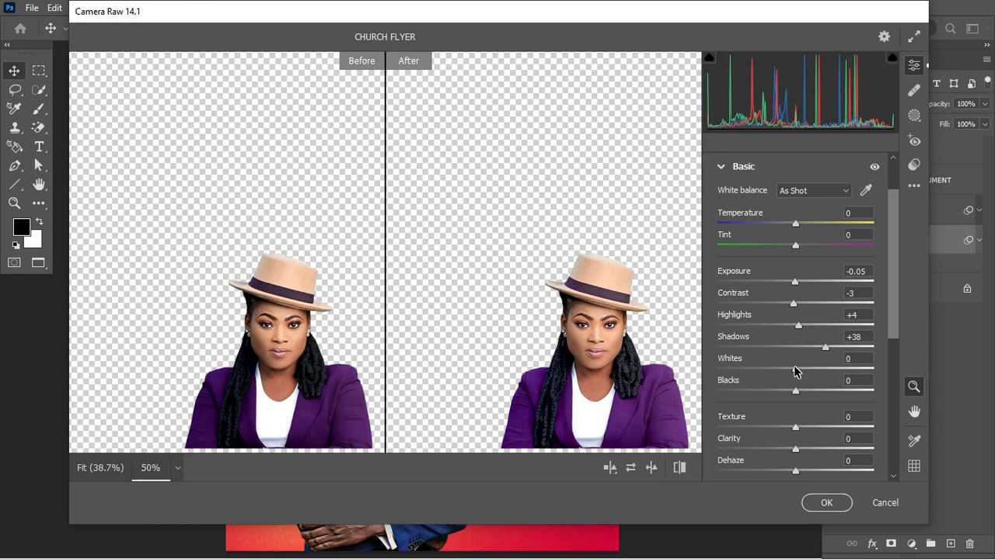
{"action": "left_click_drag", "start_coordinate": [794, 371], "coordinate": [792, 370]}
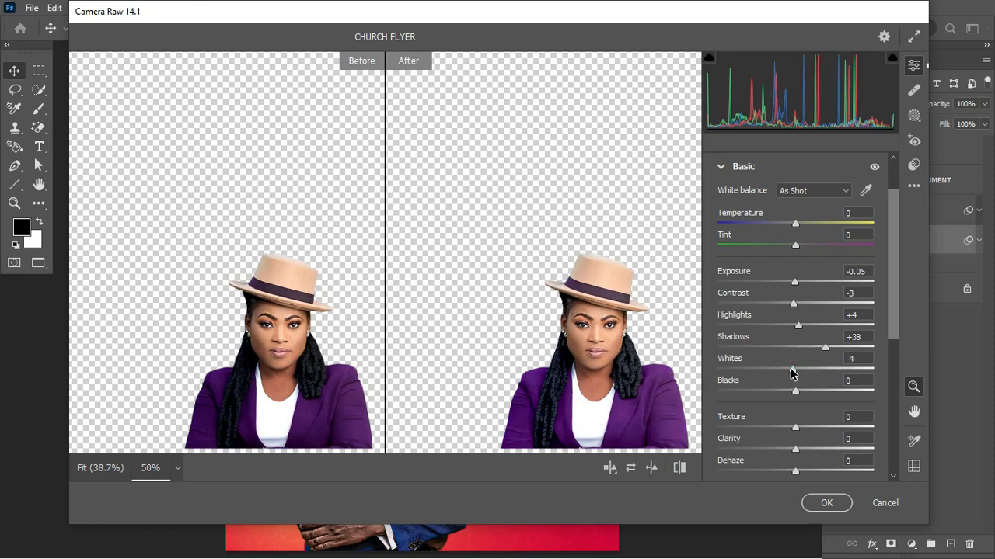
{"action": "left_click", "coordinate": [795, 394]}
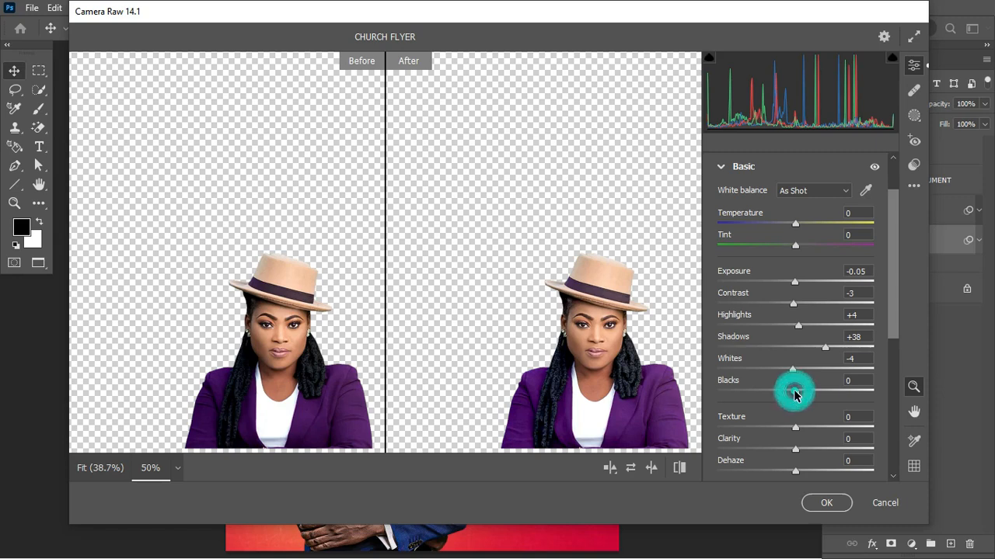
{"action": "left_click_drag", "start_coordinate": [794, 394], "coordinate": [782, 396]}
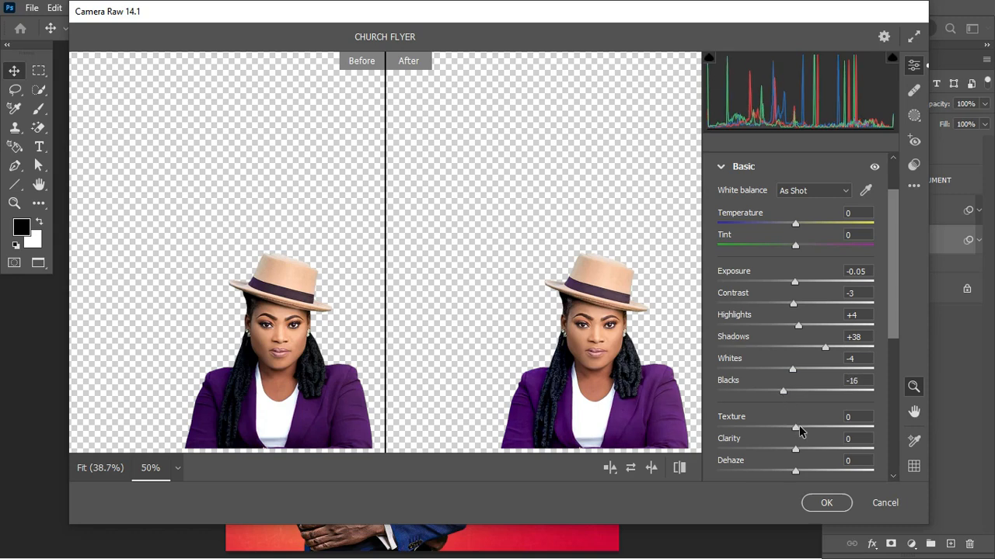
Raise the lady's Texture to +79 and Clarity to +34, and set Saturation to -29
{"action": "left_click_drag", "start_coordinate": [794, 427], "coordinate": [850, 427]}
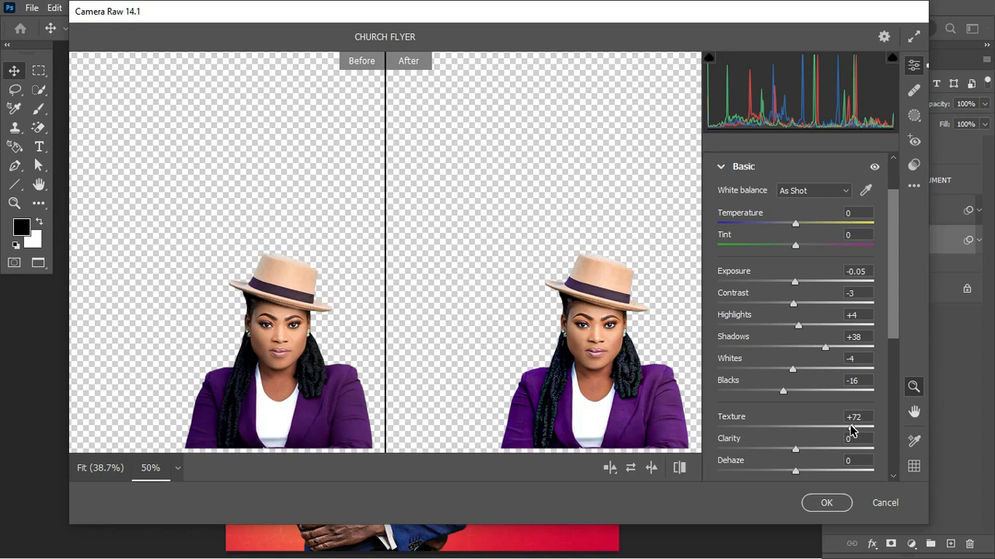
{"action": "left_click_drag", "start_coordinate": [852, 430], "coordinate": [854, 429]}
{"action": "left_click_drag", "start_coordinate": [796, 451], "coordinate": [821, 453]}
{"action": "left_click_drag", "start_coordinate": [889, 320], "coordinate": [898, 399]}
{"action": "left_click_drag", "start_coordinate": [798, 372], "coordinate": [773, 379]}
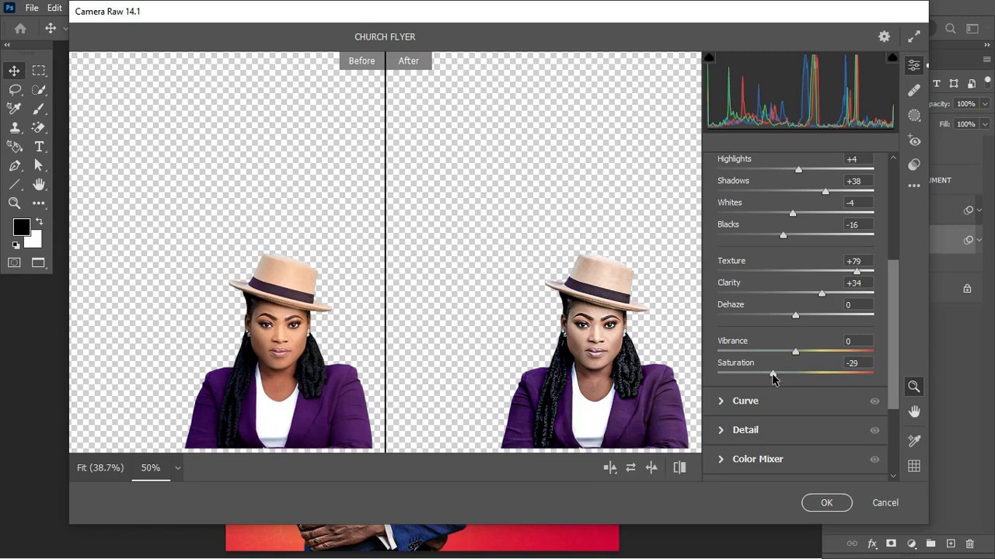
{"action": "left_click_drag", "start_coordinate": [892, 371], "coordinate": [892, 400]}
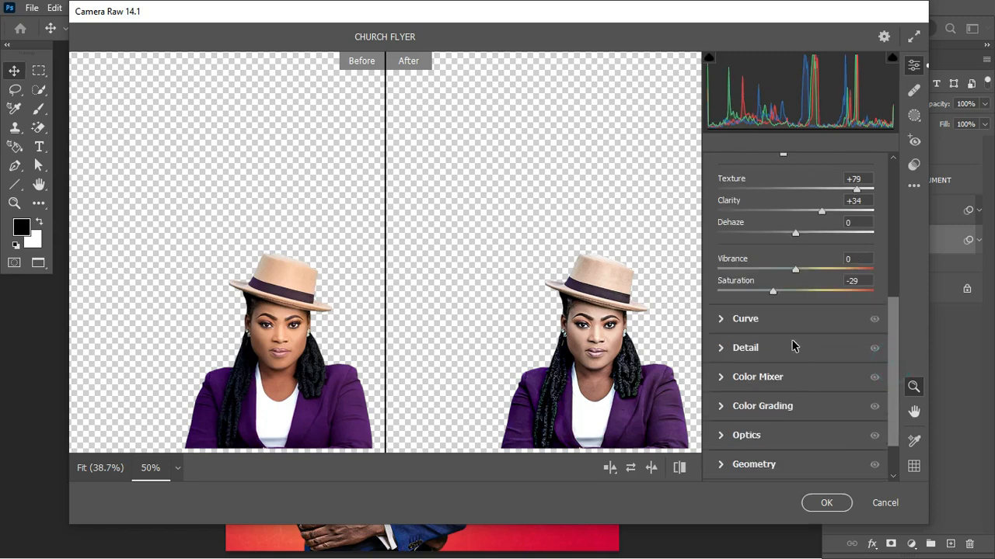
{"action": "left_click", "coordinate": [721, 347]}
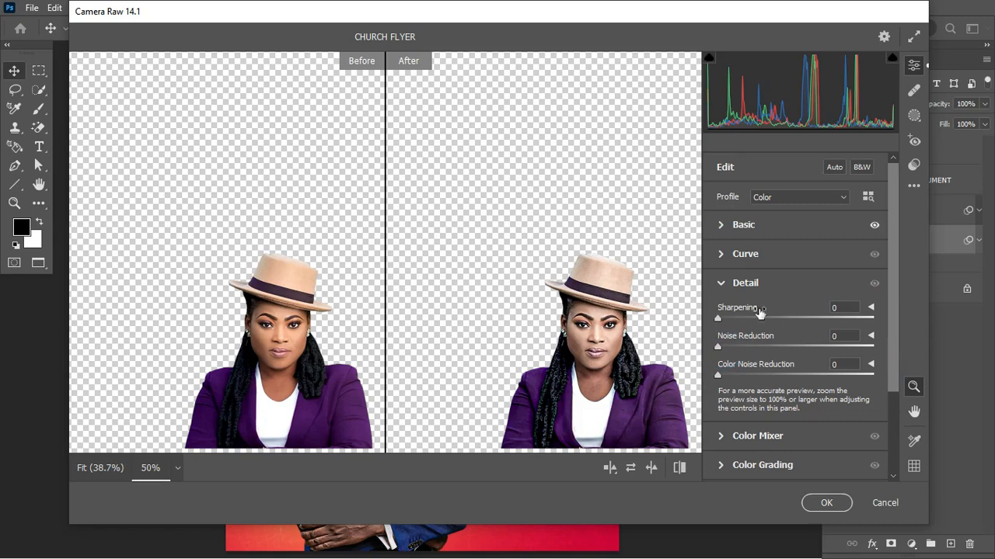
Give the lady Sharpening 100, Noise Reduction 14 and slight grain, then apply
{"action": "left_click", "coordinate": [723, 320]}
{"action": "left_click_drag", "start_coordinate": [729, 322], "coordinate": [823, 320]}
{"action": "left_click", "coordinate": [718, 347]}
{"action": "left_click_drag", "start_coordinate": [724, 349], "coordinate": [742, 349]}
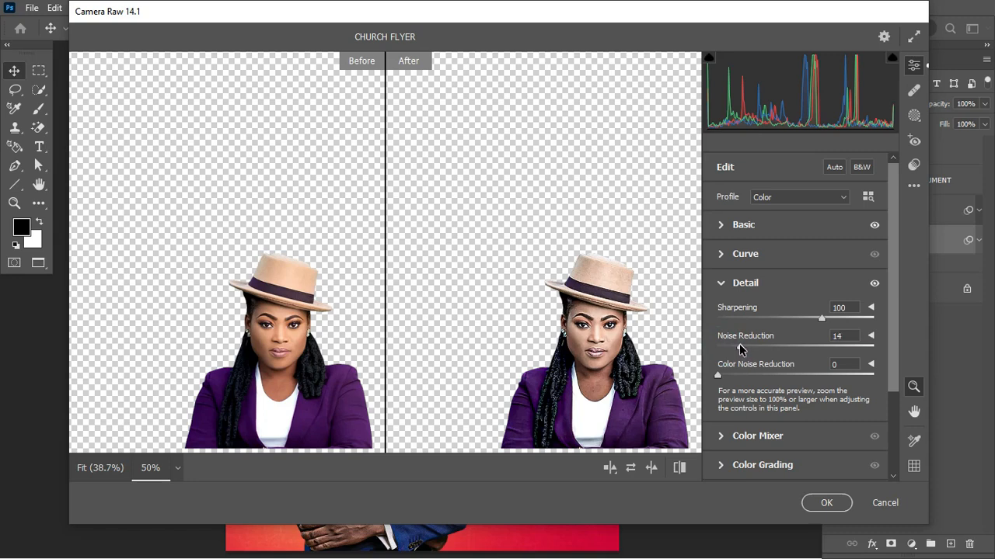
{"action": "left_click_drag", "start_coordinate": [891, 318], "coordinate": [893, 399]}
{"action": "left_click", "coordinate": [729, 437]}
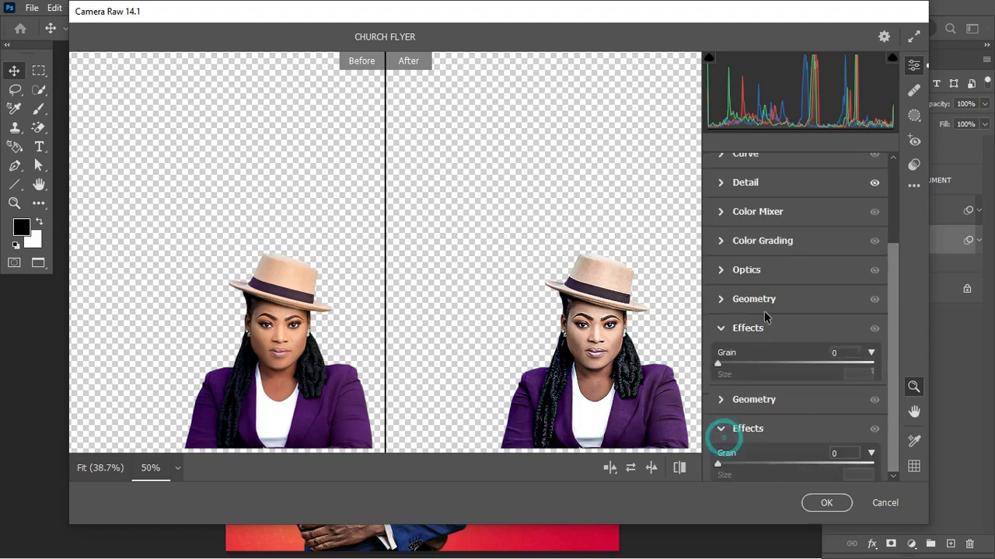
{"action": "left_click_drag", "start_coordinate": [718, 363], "coordinate": [723, 363]}
{"action": "left_click", "coordinate": [826, 502]}
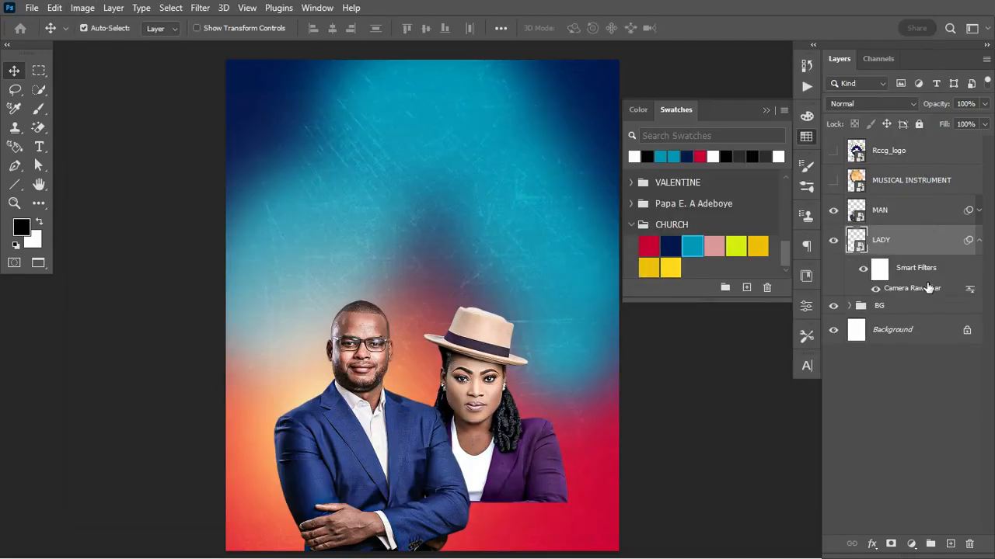
{"action": "left_click", "coordinate": [979, 240]}
Add a Curves 1 layer clipped to LADY, pulling the curve down at two points
{"action": "left_click", "coordinate": [910, 544]}
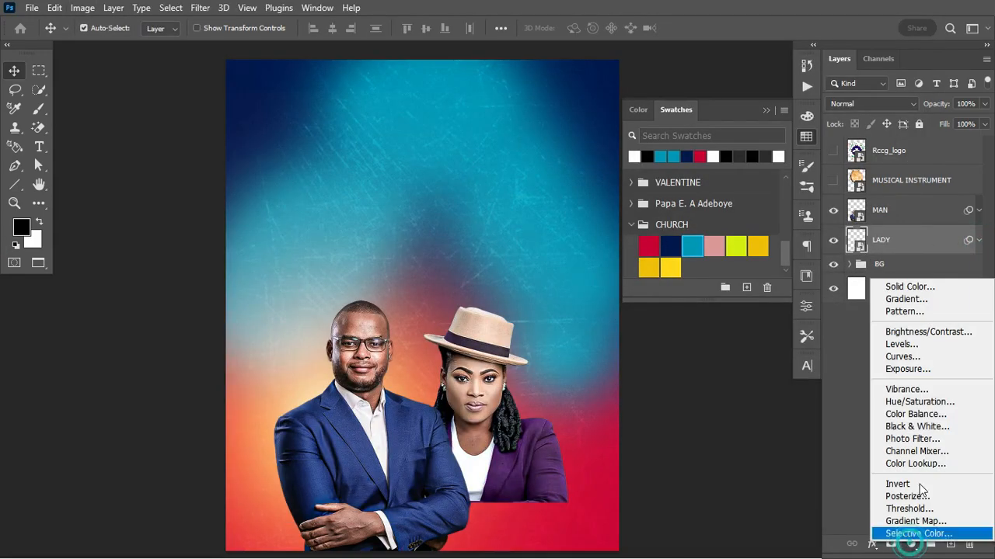
{"action": "left_click", "coordinate": [903, 357]}
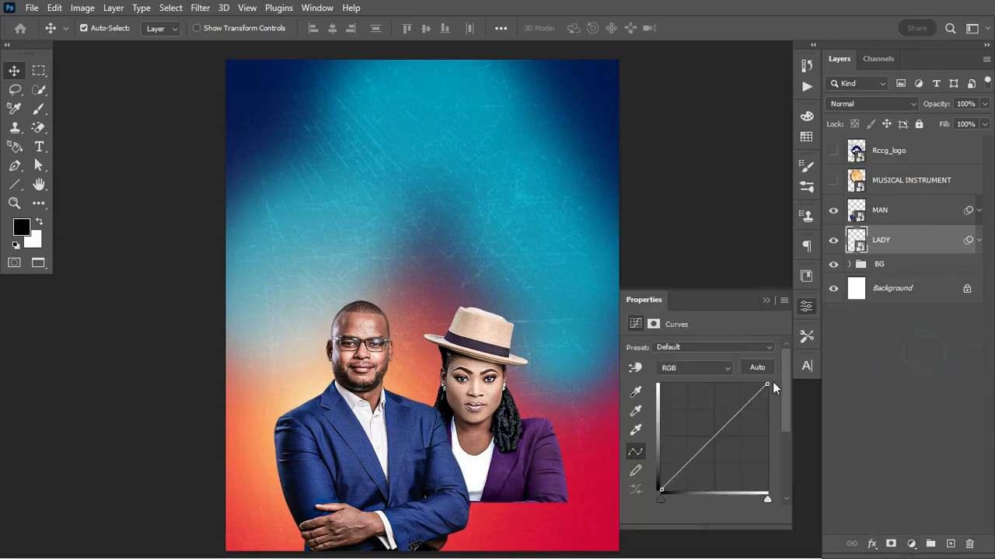
{"action": "left_click", "coordinate": [681, 514]}
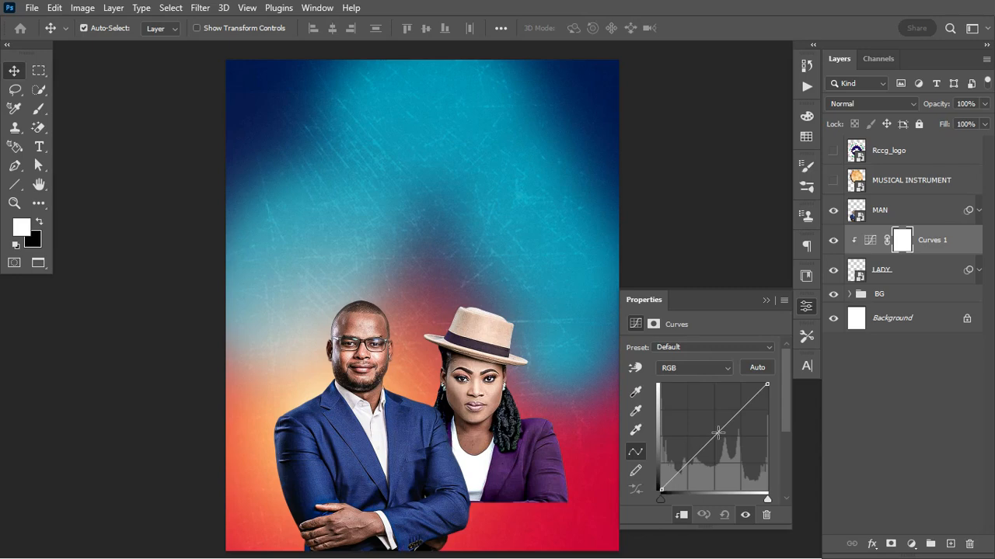
{"action": "left_click_drag", "start_coordinate": [673, 478], "coordinate": [676, 482]}
{"action": "mouse_move", "coordinate": [751, 407]}
{"action": "left_mouse_down"}
{"action": "mouse_move", "coordinate": [745, 396]}
{"action": "mouse_move", "coordinate": [755, 407]}
{"action": "left_mouse_up"}
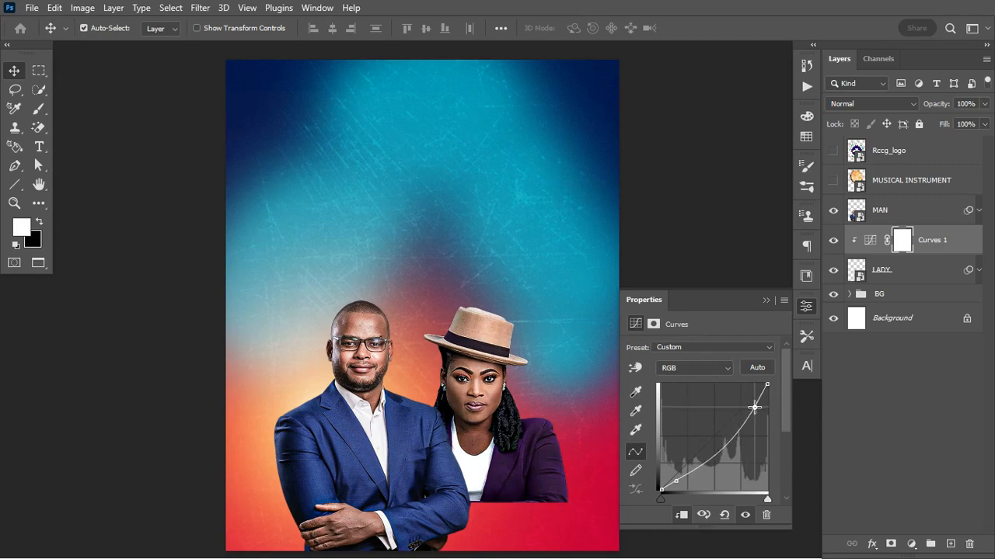
{"action": "left_click", "coordinate": [766, 300]}
{"action": "left_click", "coordinate": [832, 241]}
Add a Hue/Saturation adjustment layer clipped to the woman's LADY layer
{"action": "left_click", "coordinate": [833, 241]}
{"action": "left_click", "coordinate": [912, 544]}
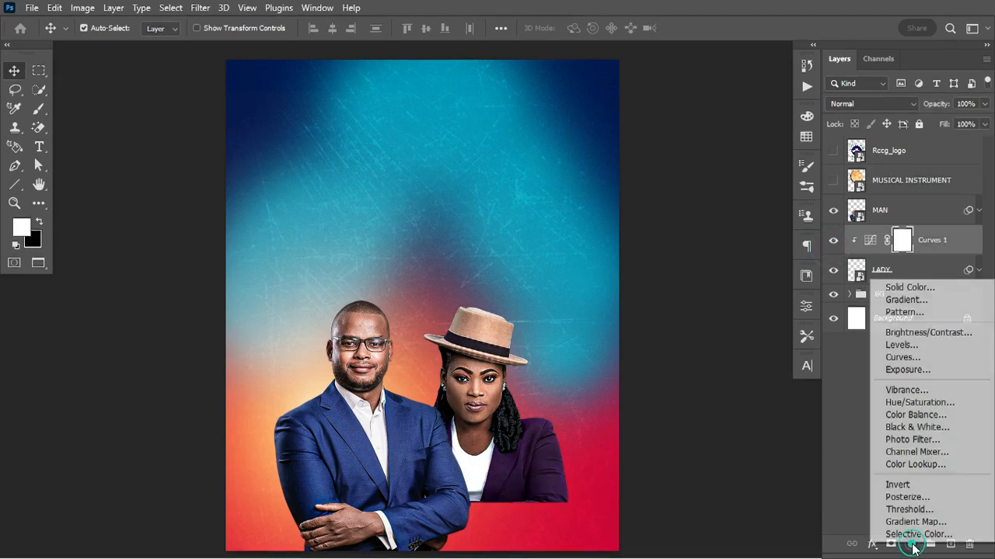
{"action": "left_click", "coordinate": [919, 402]}
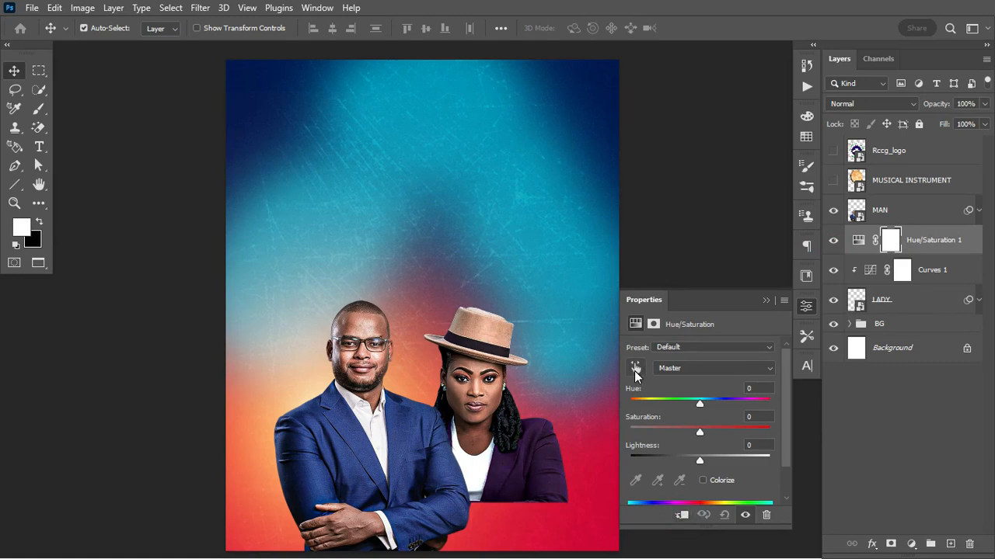
{"action": "left_click", "coordinate": [682, 515]}
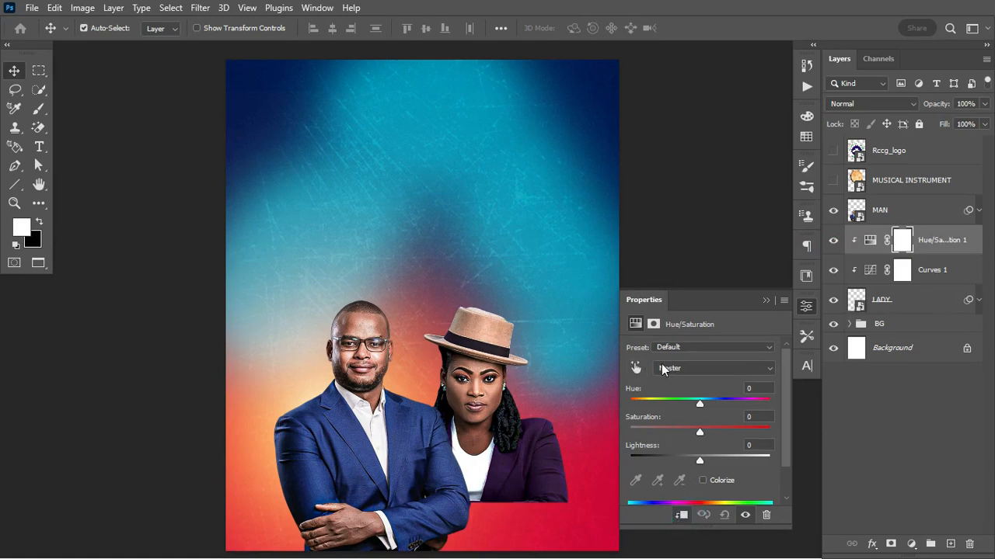
Sample the jacket and set Magentas Hue to -103 and Lightness to -80
{"action": "left_click", "coordinate": [636, 367]}
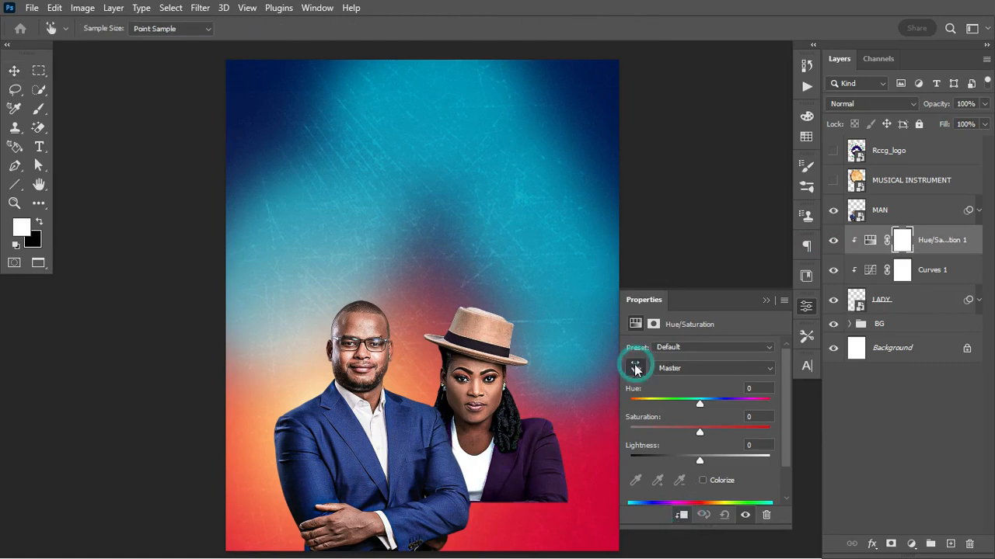
{"action": "left_click", "coordinate": [537, 418]}
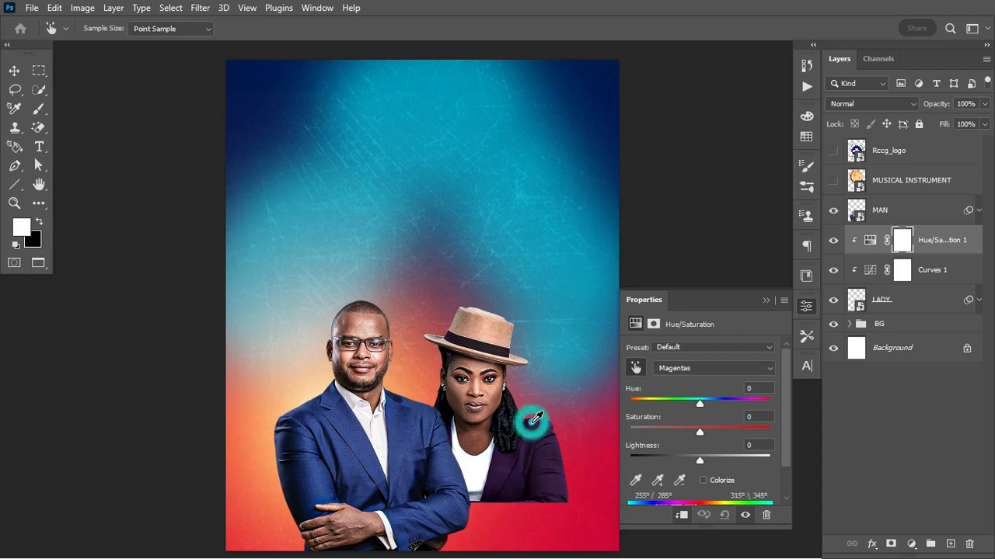
{"action": "left_click_drag", "start_coordinate": [699, 404], "coordinate": [652, 407]}
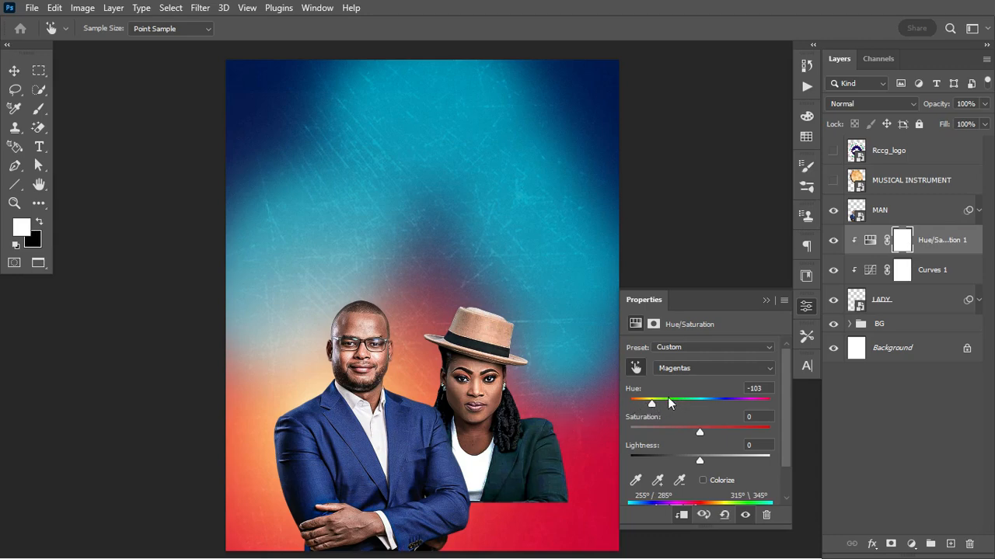
{"action": "left_click_drag", "start_coordinate": [699, 464], "coordinate": [677, 468]}
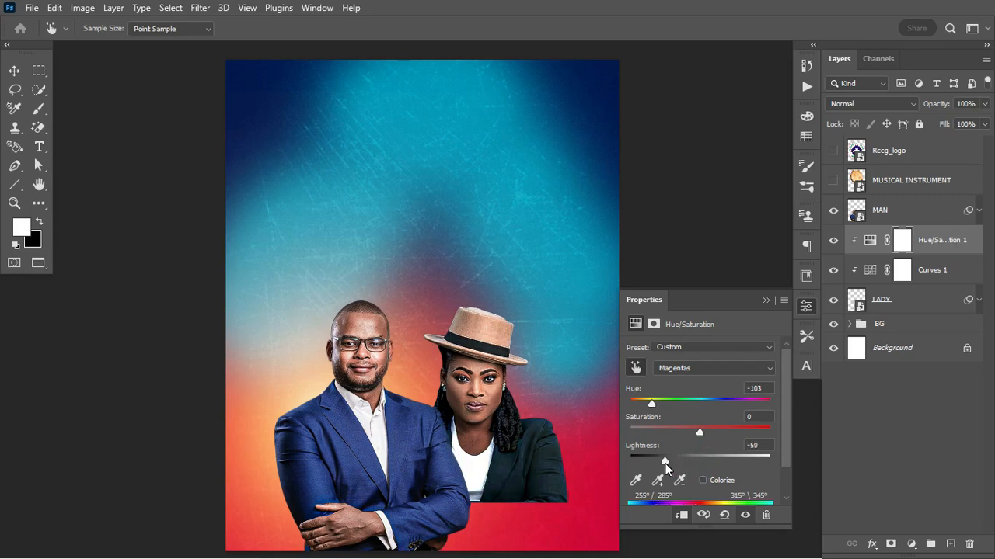
{"action": "left_click_drag", "start_coordinate": [657, 464], "coordinate": [642, 465]}
{"action": "left_click", "coordinate": [764, 299]}
Group LADY with its Curves and Hue/Saturation adjustments into a folder named GUEST
{"action": "left_click", "coordinate": [917, 302], "text": "shift"}
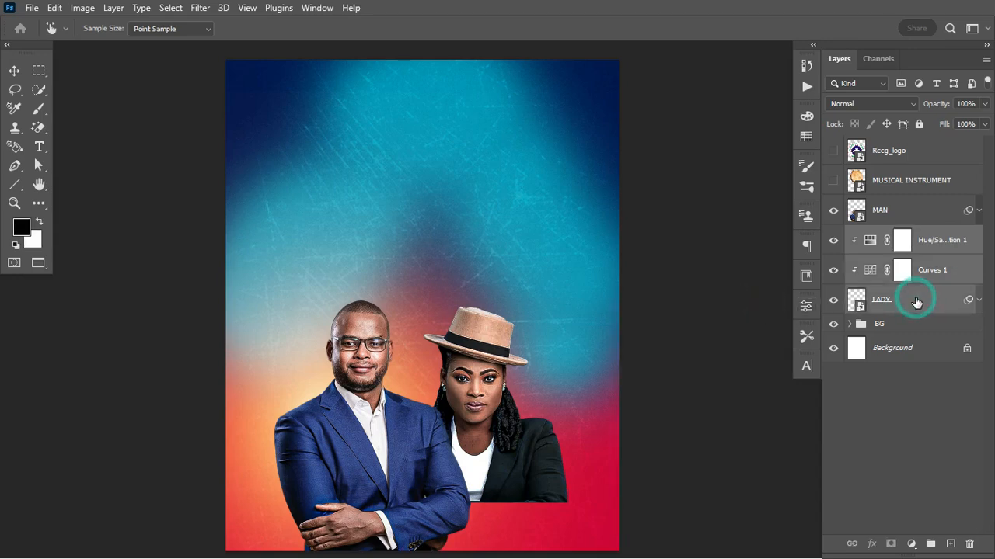
{"action": "key", "text": "ctrl+g"}
{"action": "double_click", "coordinate": [888, 234]}
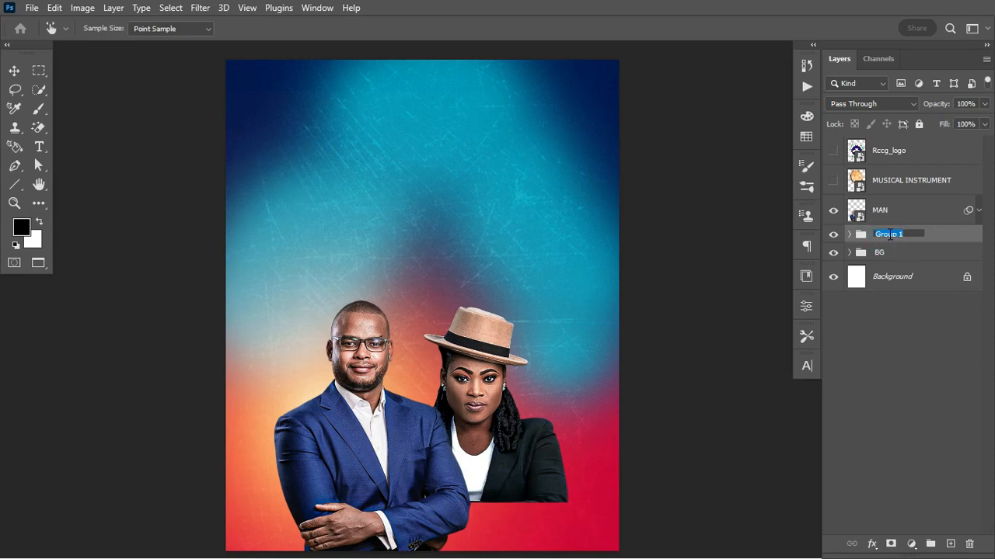
{"action": "type", "text": "GUEST"}
{"action": "key", "text": "Return"}
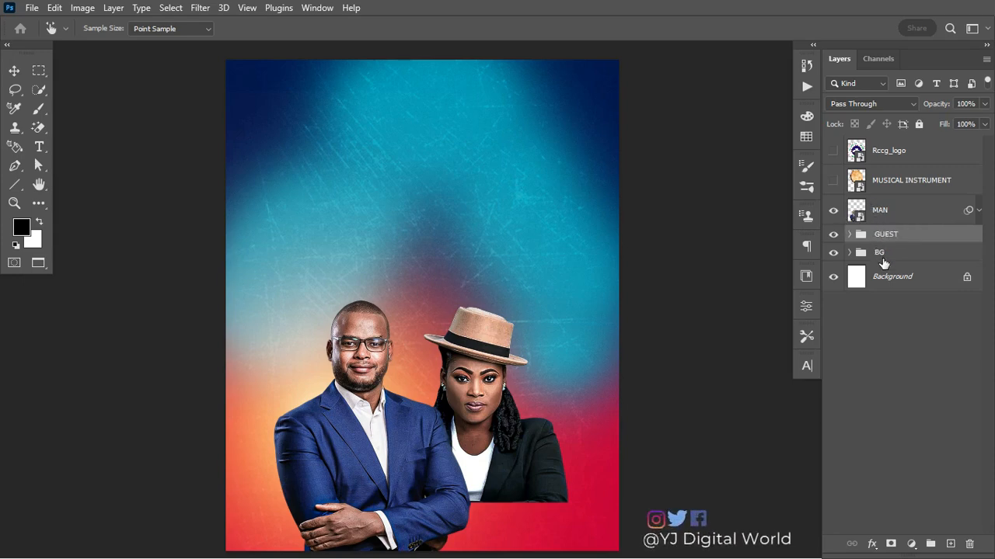
{"action": "left_click", "coordinate": [906, 208]}
{"action": "key", "text": "v"}
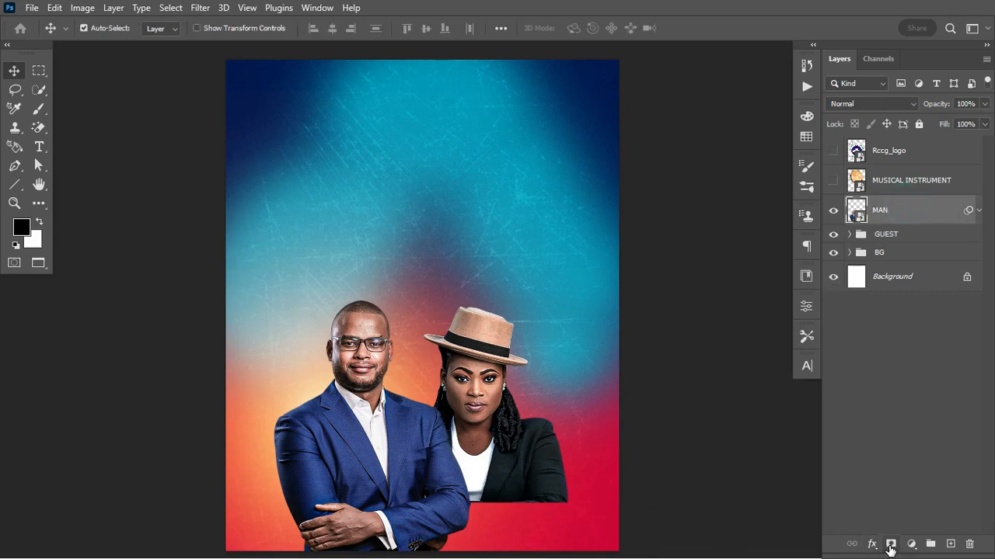
Add a black gradient mask to MAN, fading his lower body into the background
{"action": "left_click", "coordinate": [890, 544]}
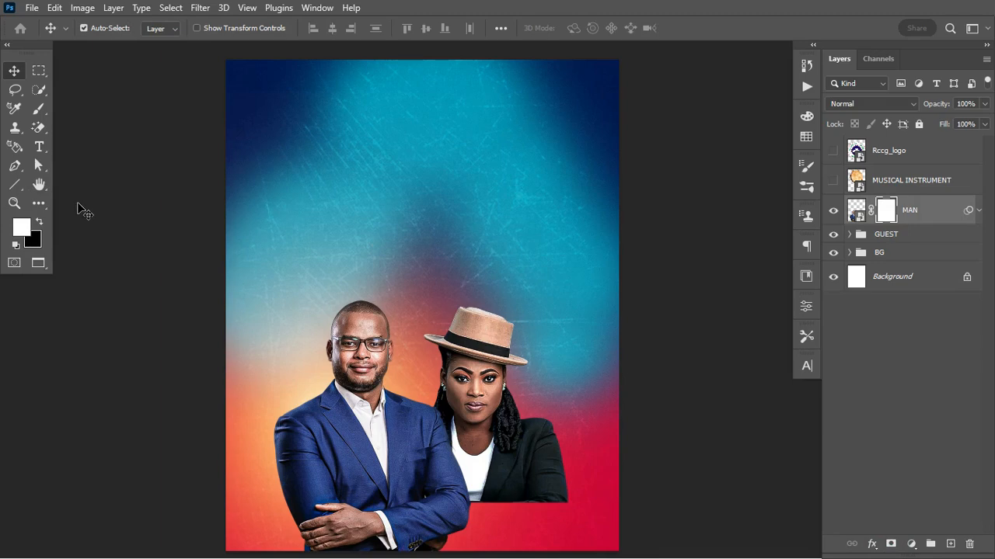
{"action": "key", "text": "g"}
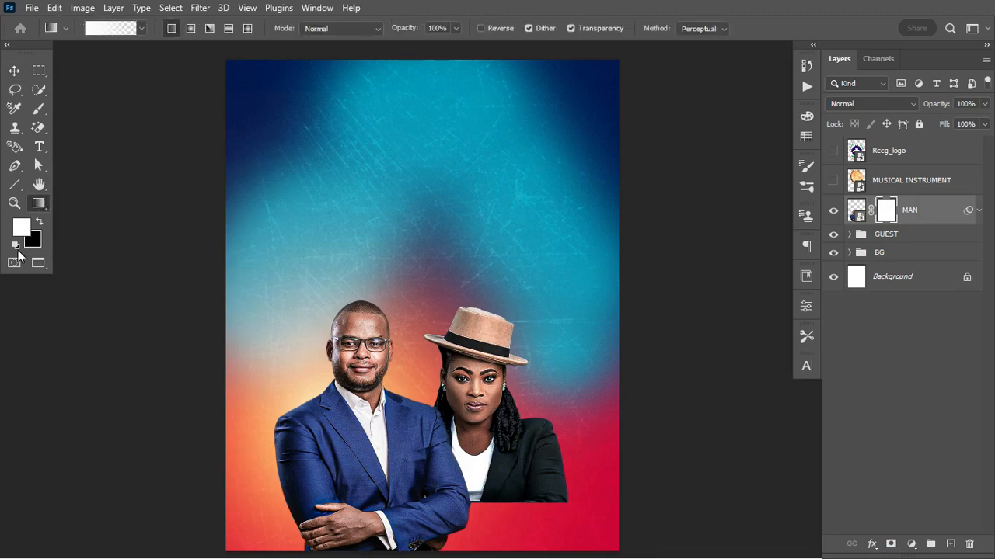
{"action": "left_click", "coordinate": [39, 224]}
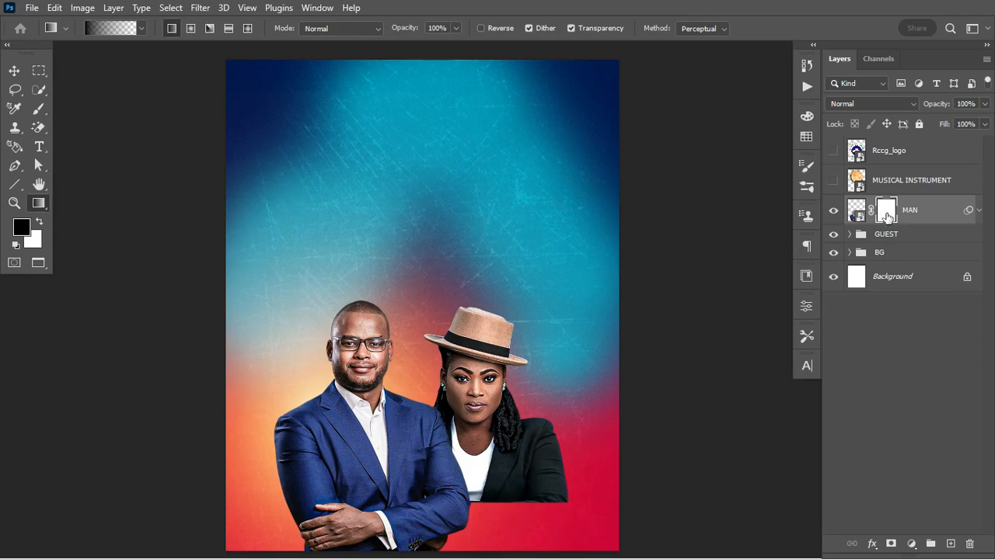
{"action": "left_click_drag", "start_coordinate": [361, 499], "coordinate": [376, 357]}
{"action": "scroll", "coordinate": [356, 426], "scroll_direction": "down", "scroll_amount": 3}
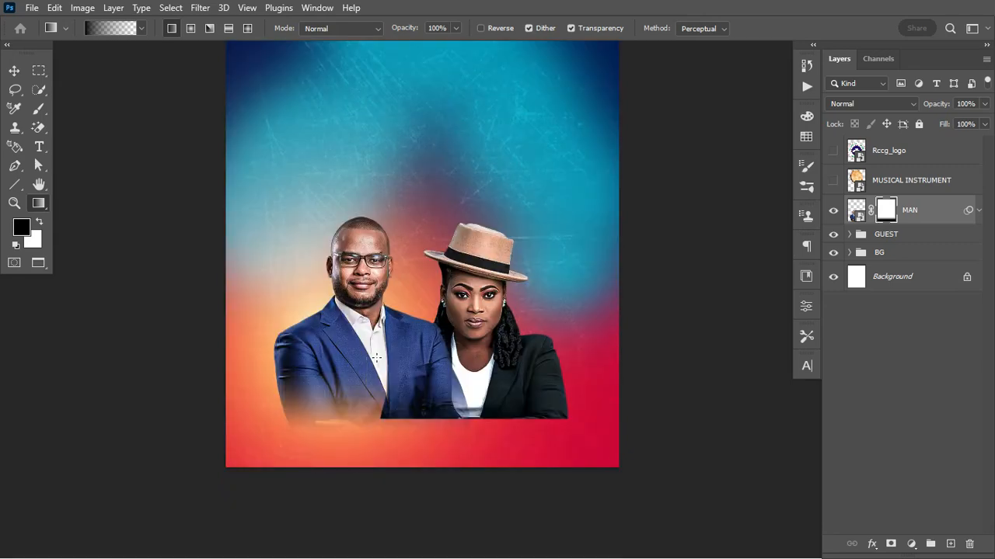
{"action": "scroll", "coordinate": [376, 357], "scroll_direction": "up", "scroll_amount": 3}
{"action": "key", "text": "ctrl+z"}
{"action": "left_click_drag", "start_coordinate": [384, 495], "coordinate": [390, 431]}
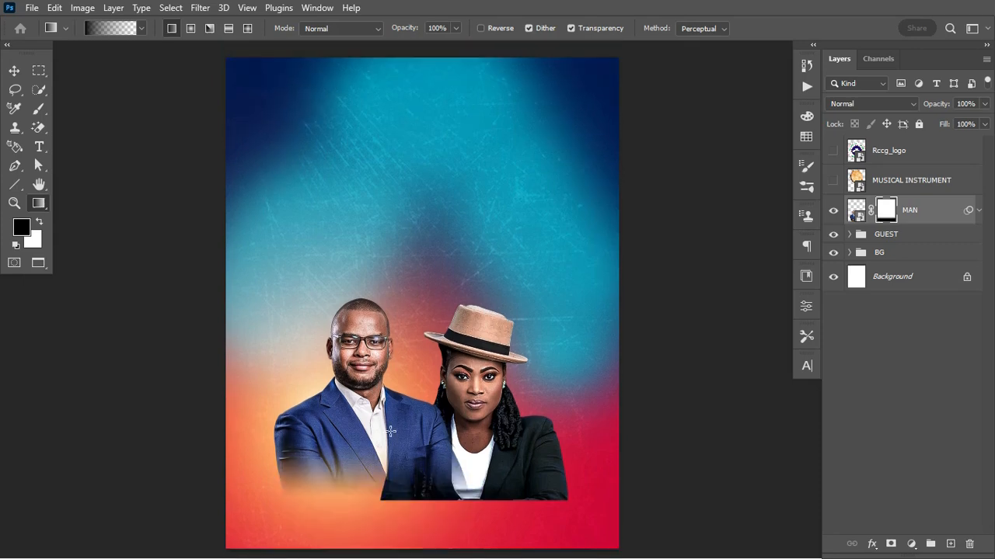
Mask the GUEST group with an upward gradient fading the woman's lower body
{"action": "left_click", "coordinate": [890, 234]}
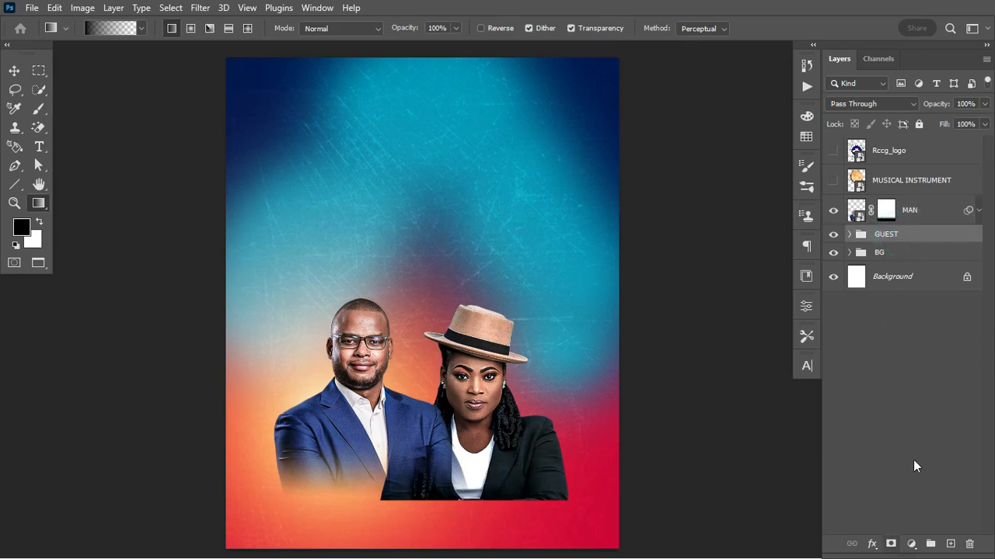
{"action": "left_click", "coordinate": [886, 542]}
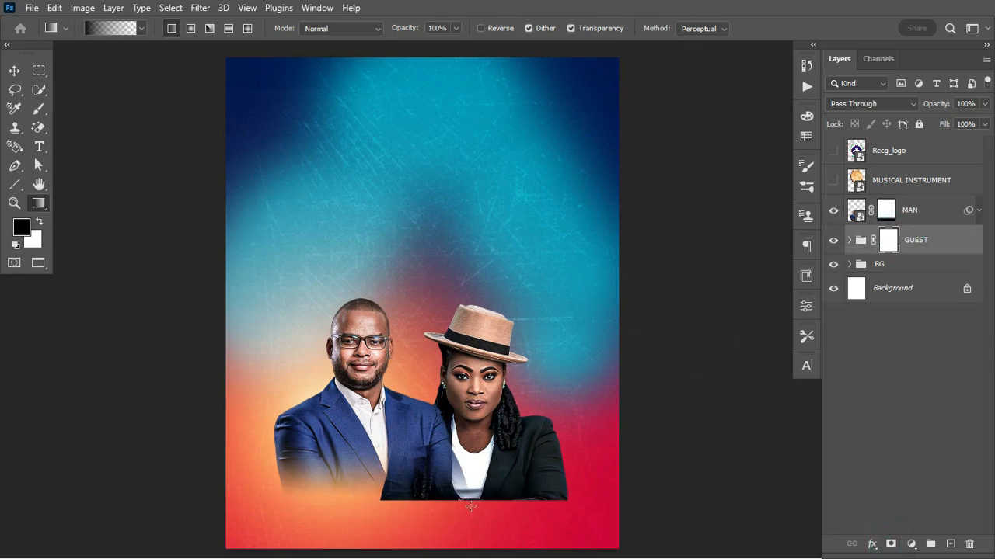
{"action": "left_click_drag", "start_coordinate": [483, 492], "coordinate": [484, 434]}
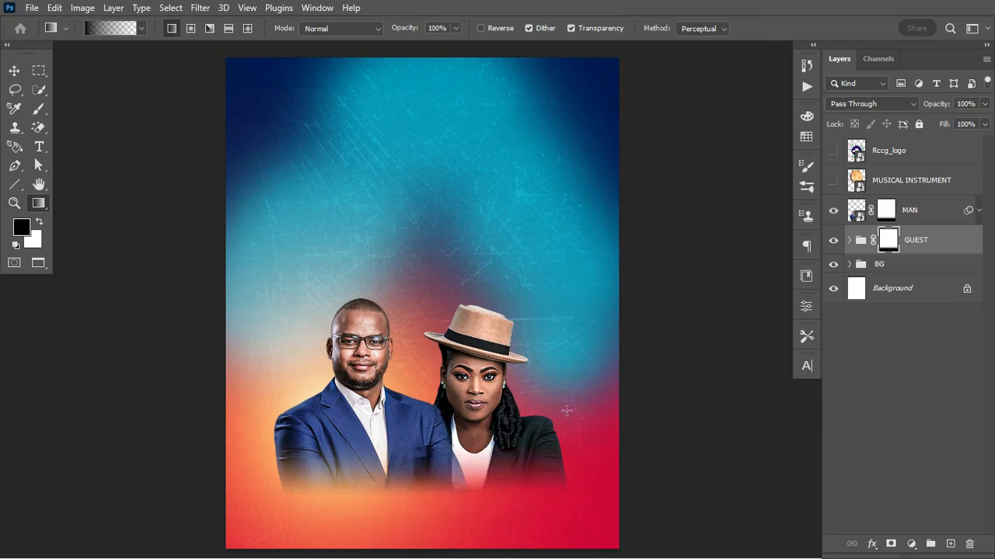
{"action": "left_click", "coordinate": [885, 212]}
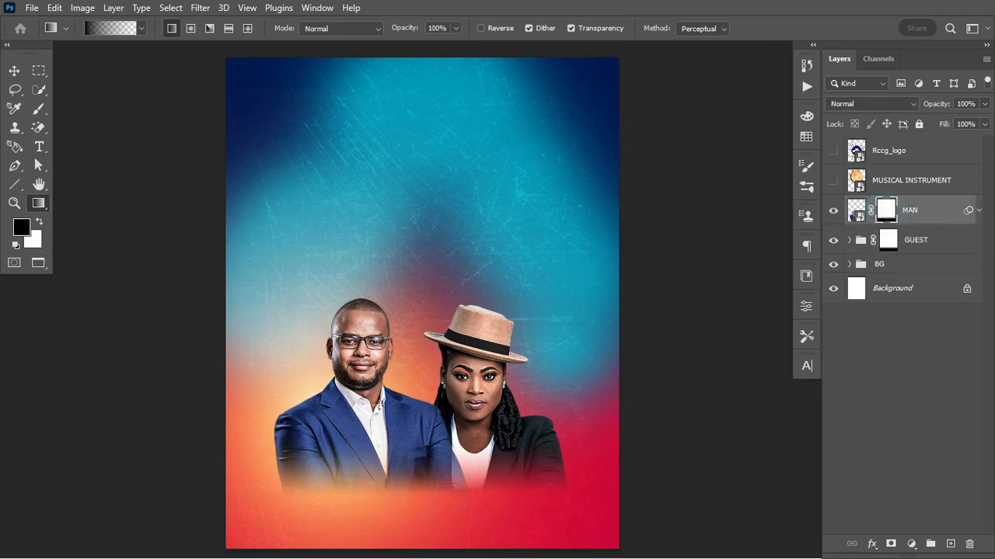
{"action": "left_click", "coordinate": [14, 70]}
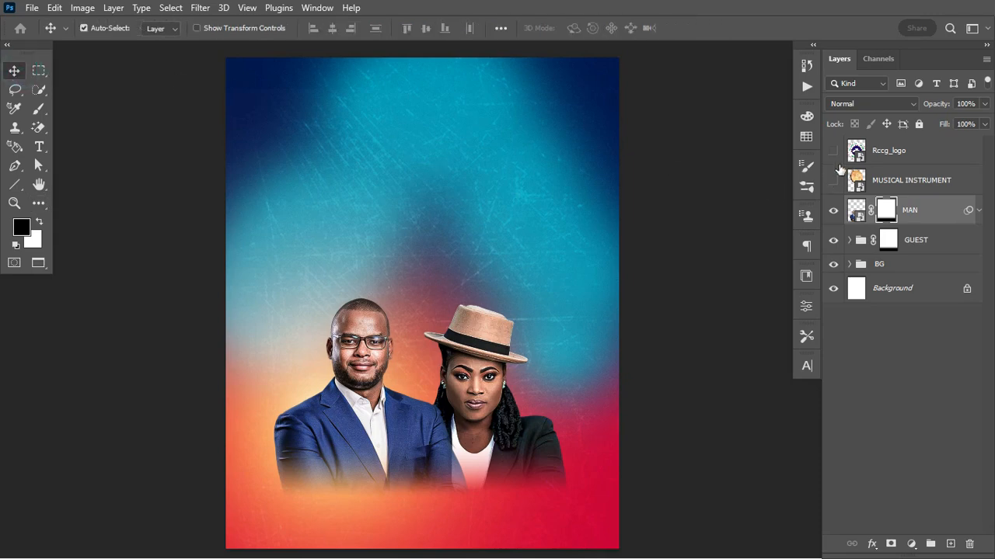
{"action": "left_click", "coordinate": [834, 181]}
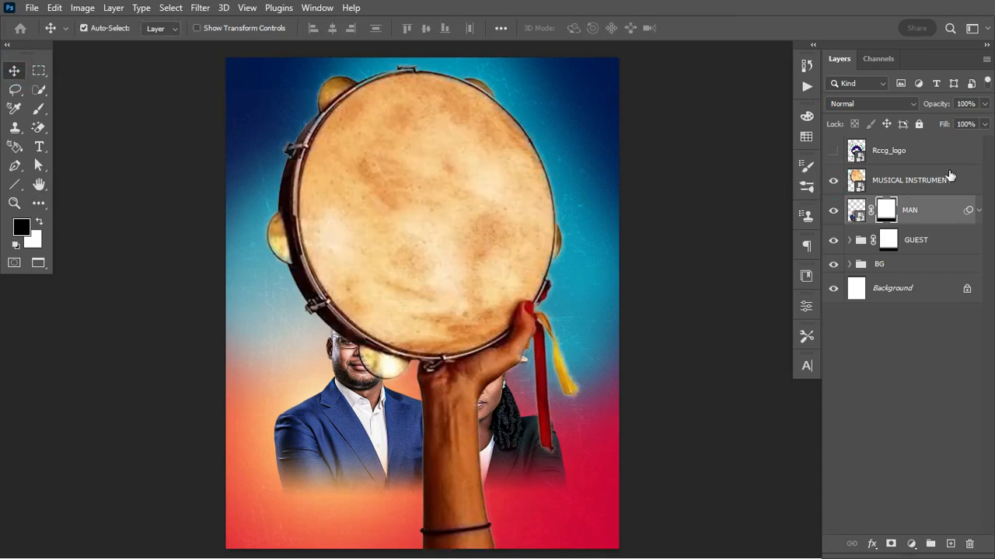
Convert the MUSICAL INSTRUMENT layer into a smart object
{"action": "left_click", "coordinate": [941, 183]}
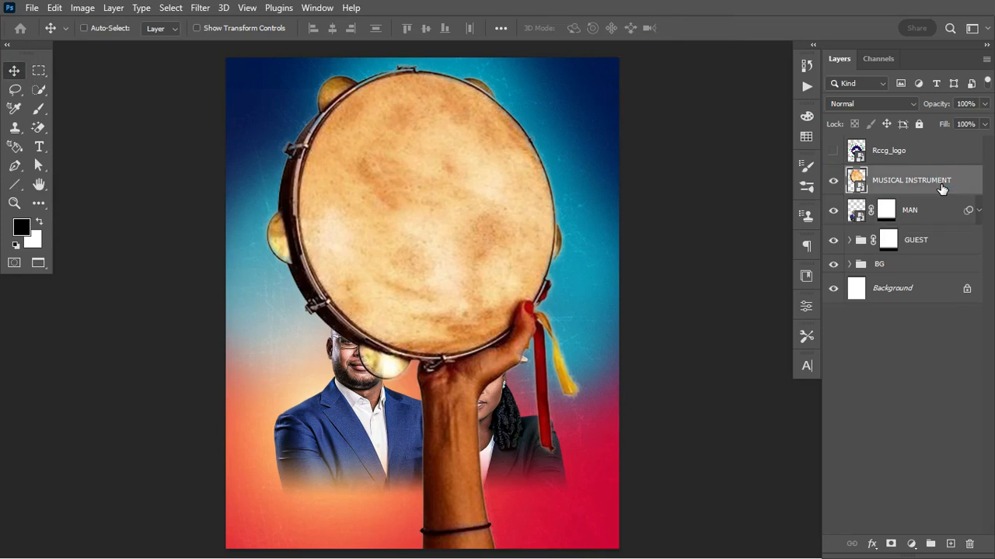
{"action": "right_click", "coordinate": [954, 184]}
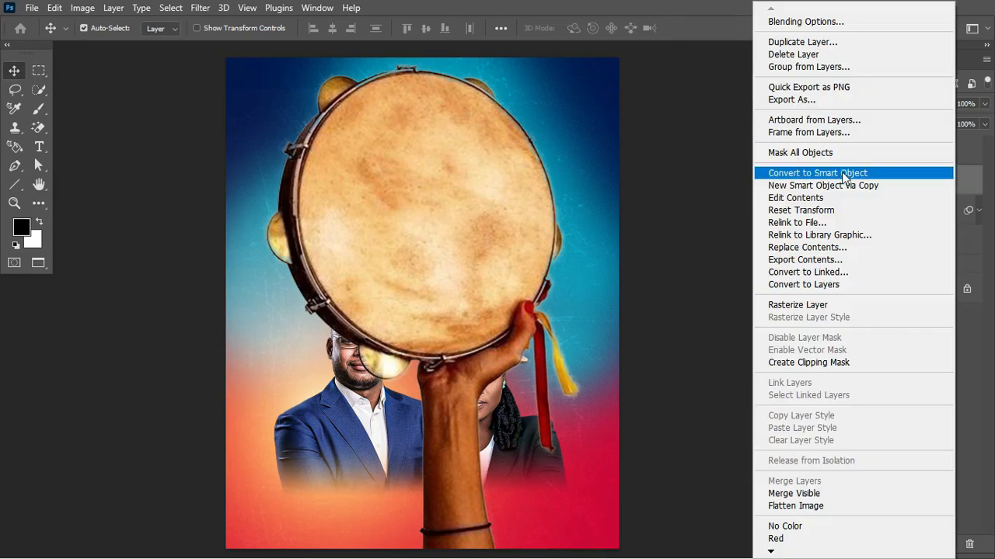
{"action": "left_click", "coordinate": [850, 171]}
Shrink the tambourine to about 20.75%, rotate it 62.35°, and move it upper left
{"action": "key", "text": "ctrl+t"}
{"action": "left_click_drag", "start_coordinate": [582, 303], "coordinate": [317, 300]}
{"action": "left_click_drag", "start_coordinate": [333, 244], "coordinate": [421, 320]}
{"action": "left_click_drag", "start_coordinate": [316, 300], "coordinate": [309, 268]}
{"action": "key", "text": "Return"}
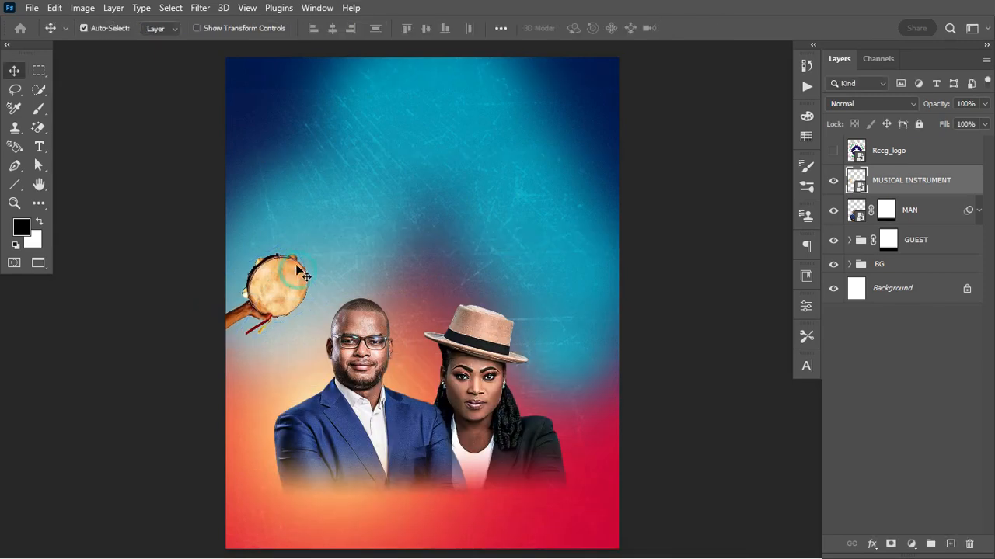
{"action": "left_click", "coordinate": [200, 8]}
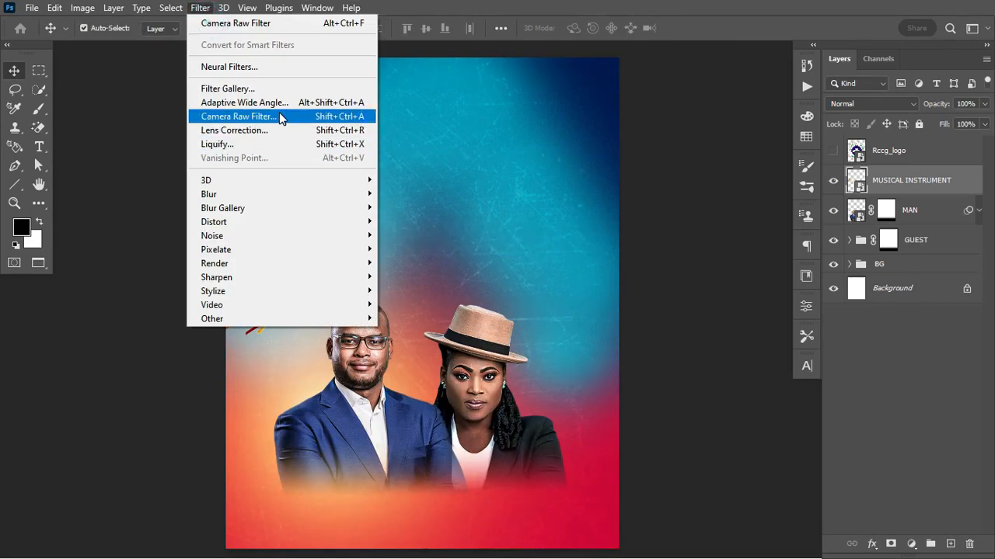
{"action": "left_click", "coordinate": [279, 114]}
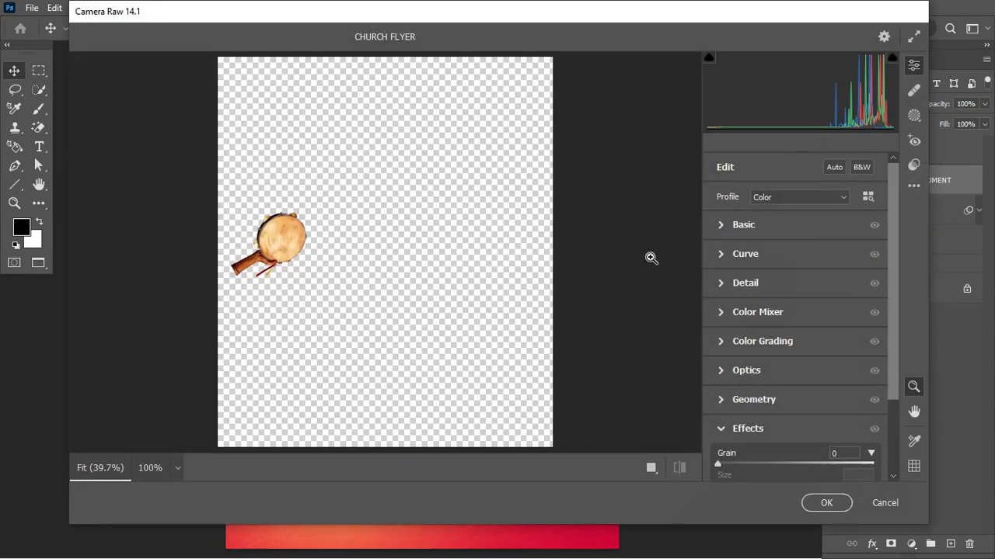
In Camera Raw, add texture, raise Sharpening to about 113 and Noise Reduction to 17
{"action": "left_click", "coordinate": [723, 227]}
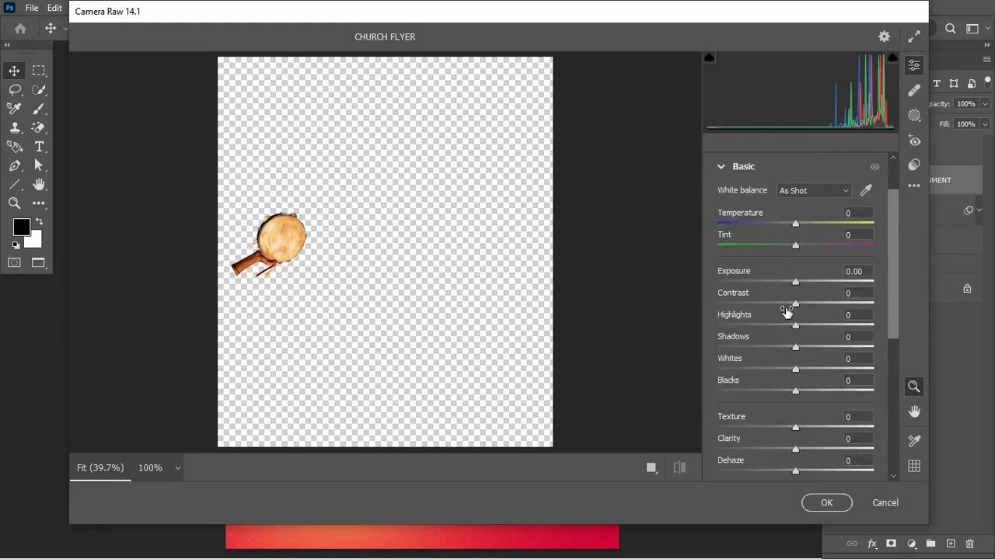
{"action": "left_click_drag", "start_coordinate": [795, 428], "coordinate": [831, 428]}
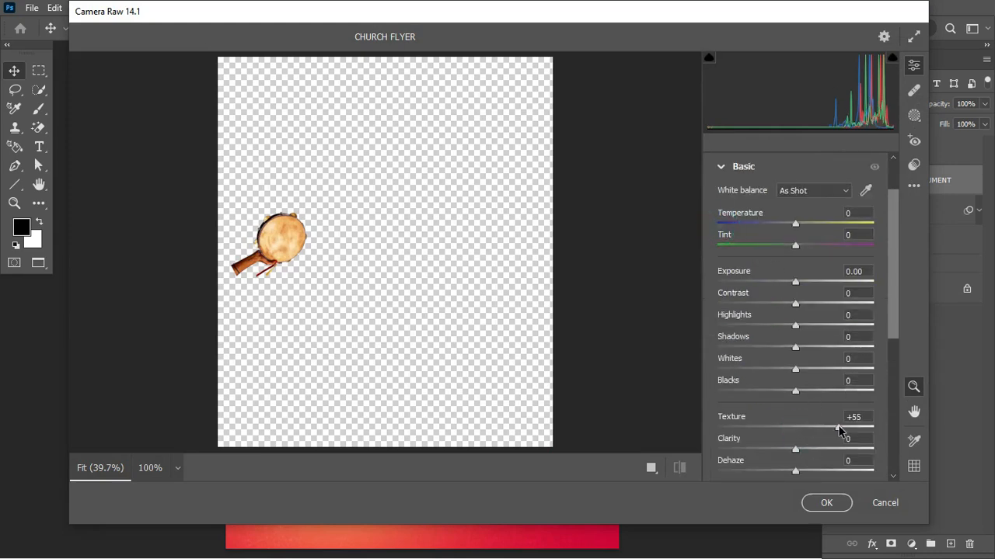
{"action": "left_click_drag", "start_coordinate": [849, 429], "coordinate": [860, 432]}
{"action": "left_click_drag", "start_coordinate": [891, 323], "coordinate": [894, 416]}
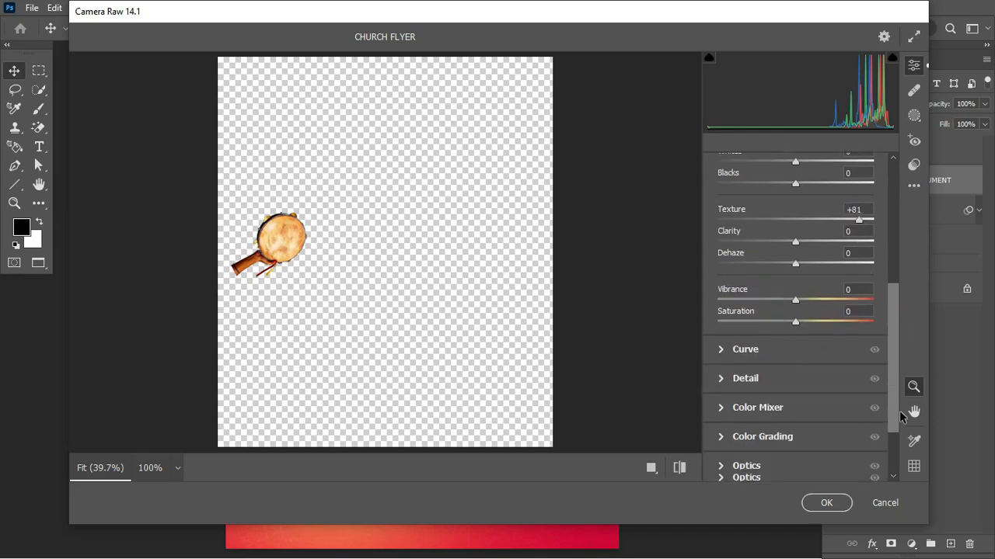
{"action": "left_click", "coordinate": [721, 379]}
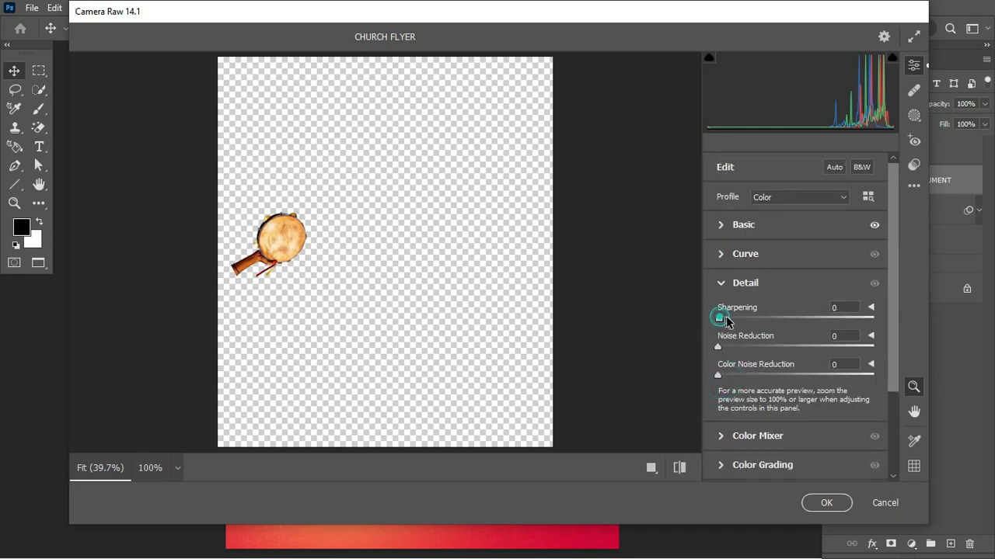
{"action": "left_click_drag", "start_coordinate": [738, 320], "coordinate": [831, 321]}
{"action": "left_click", "coordinate": [655, 469]}
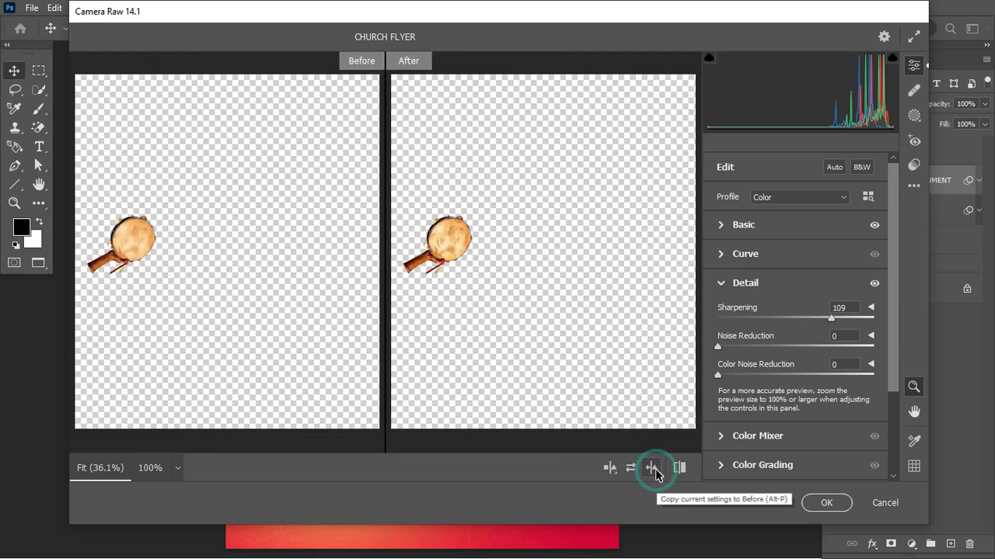
{"action": "key", "text": "ctrl+plus"}
{"action": "key", "text": "ctrl+plus"}
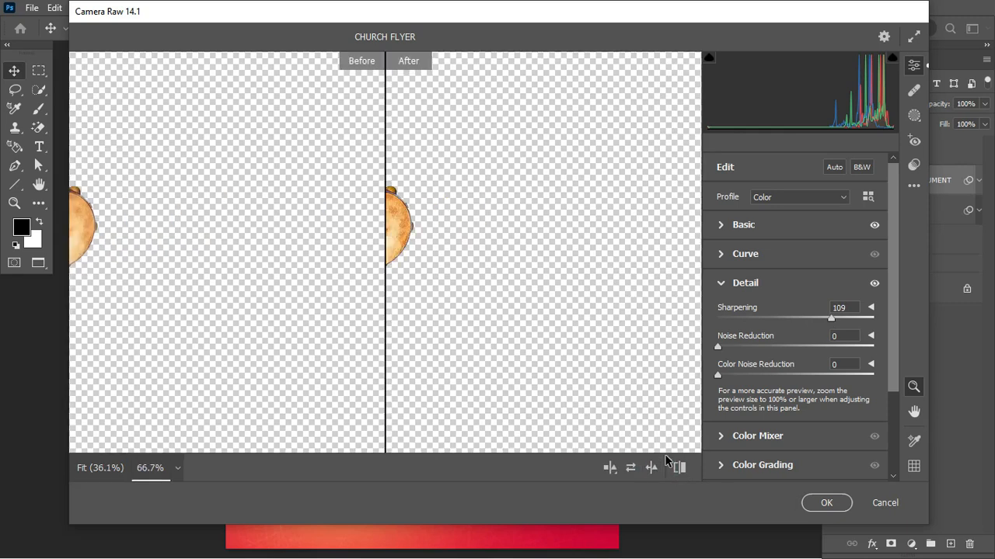
{"action": "key", "text": "ctrl+minus"}
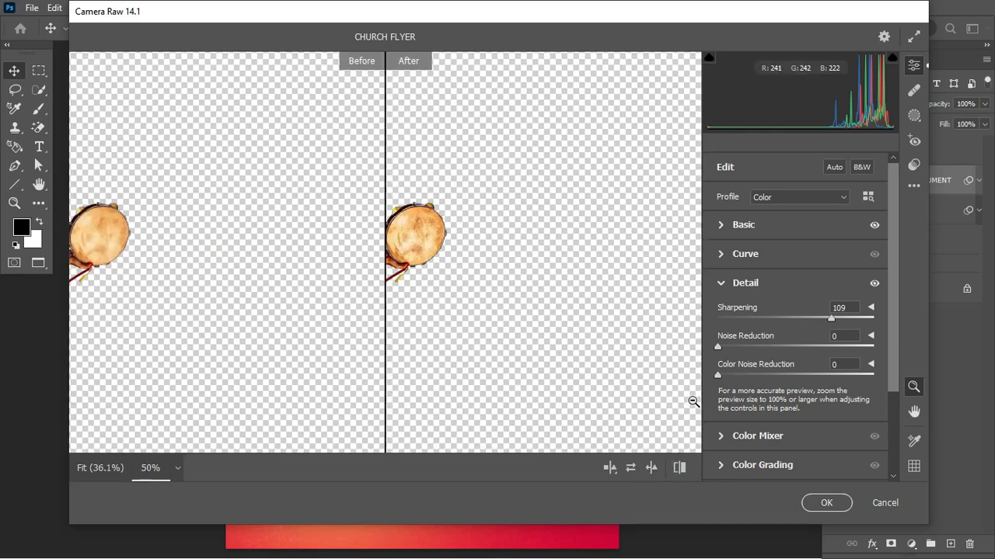
{"action": "left_click_drag", "start_coordinate": [830, 318], "coordinate": [836, 321]}
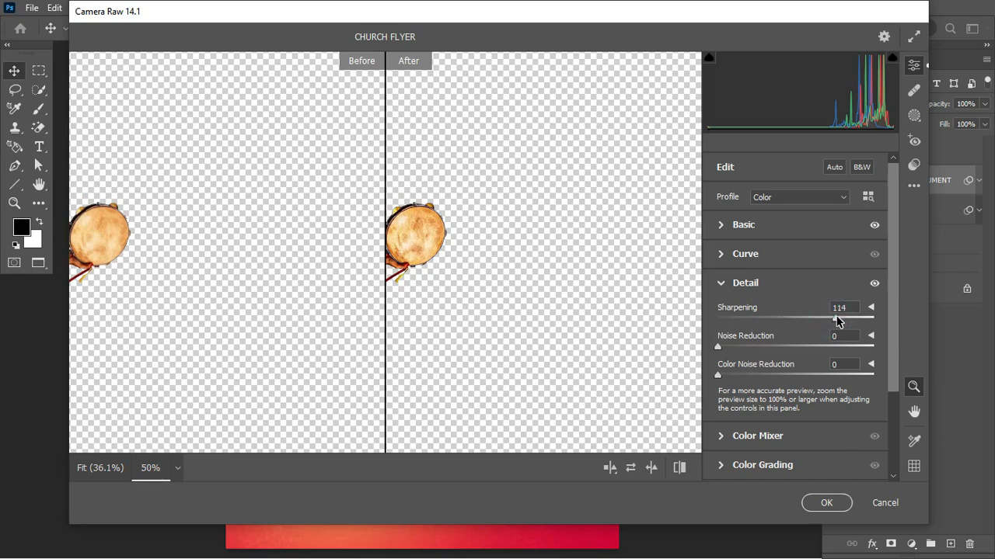
{"action": "left_click_drag", "start_coordinate": [719, 348], "coordinate": [759, 350]}
{"action": "left_click", "coordinate": [830, 502]}
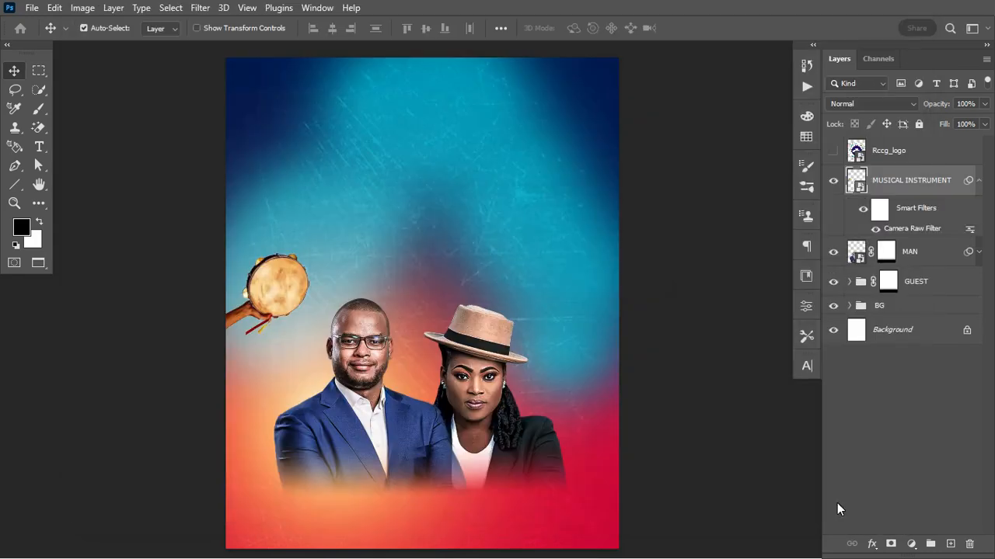
Apply a Motion Blur of 45° angle and 18 pixels distance to the tambourine
{"action": "left_click", "coordinate": [978, 180]}
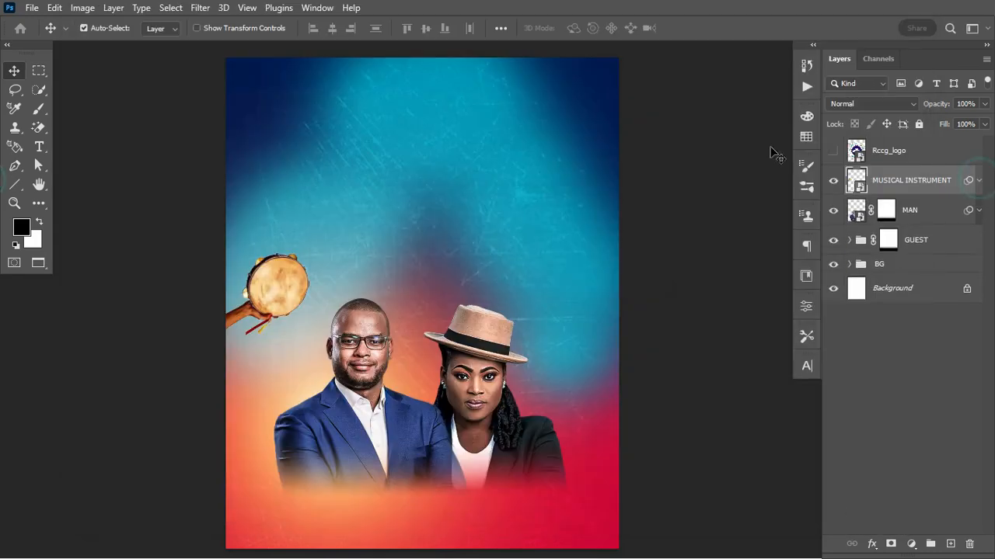
{"action": "left_click", "coordinate": [203, 8]}
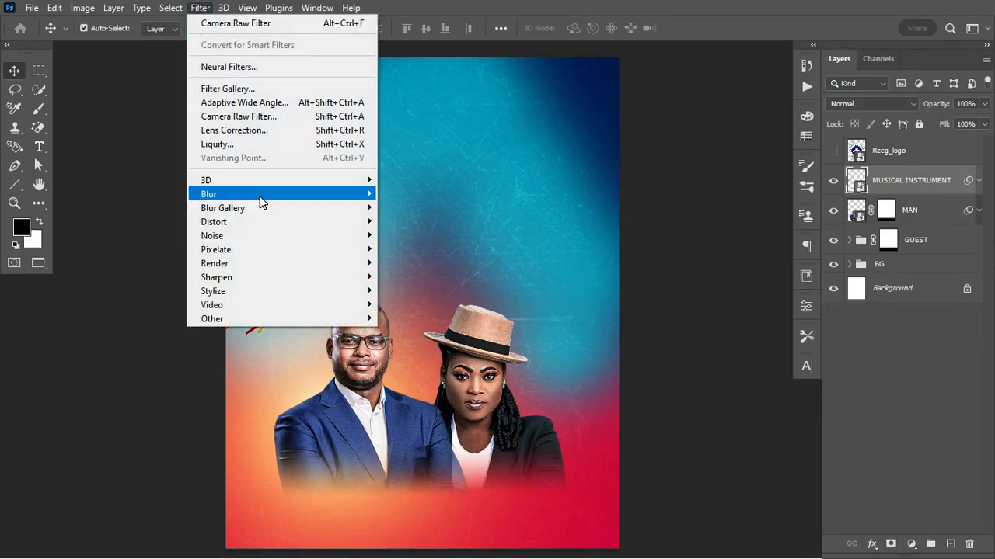
{"action": "mouse_move", "coordinate": [295, 201]}
{"action": "left_click", "coordinate": [405, 275]}
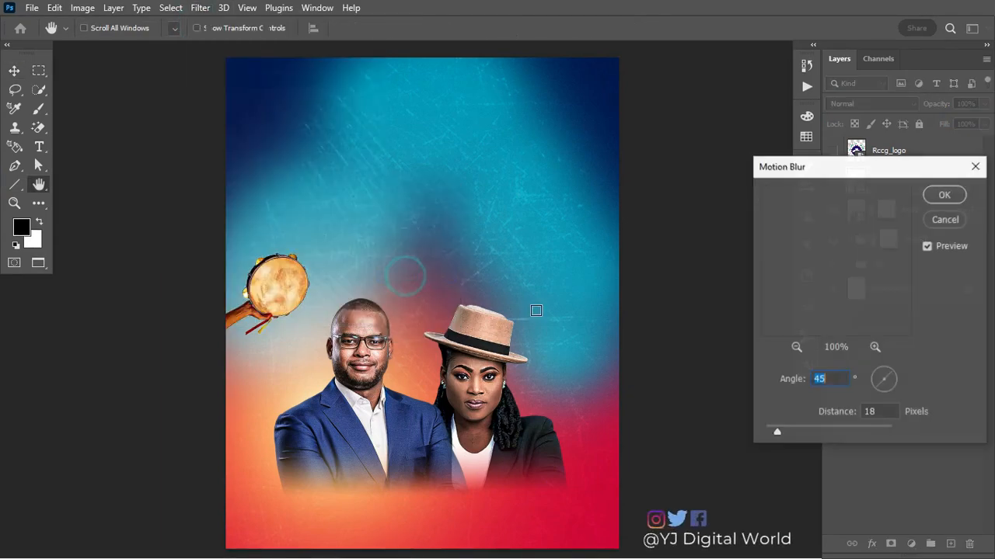
{"action": "left_click", "coordinate": [948, 195]}
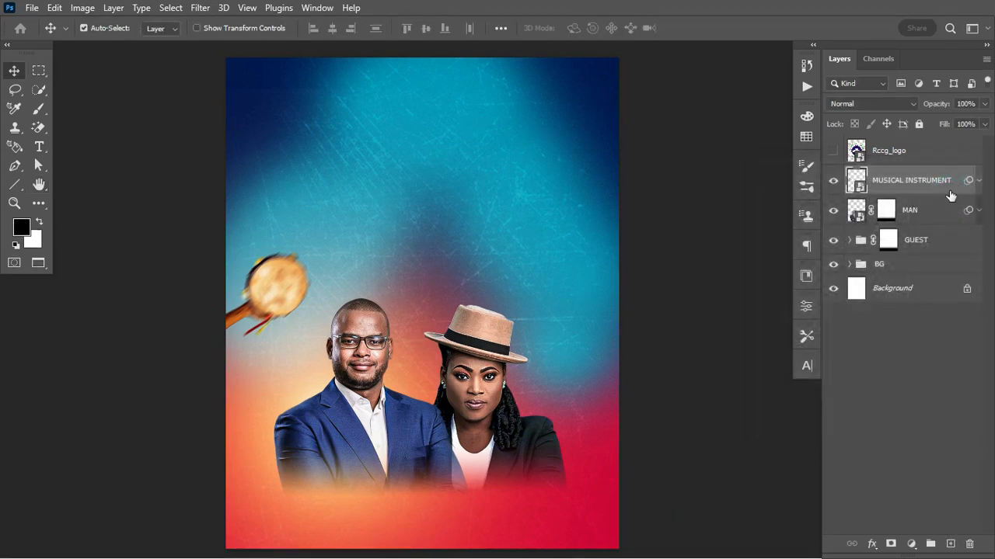
{"action": "left_click", "coordinate": [831, 152]}
Scale the Rccg_logo layer down to a small badge at the top centre
{"action": "left_click", "coordinate": [938, 151]}
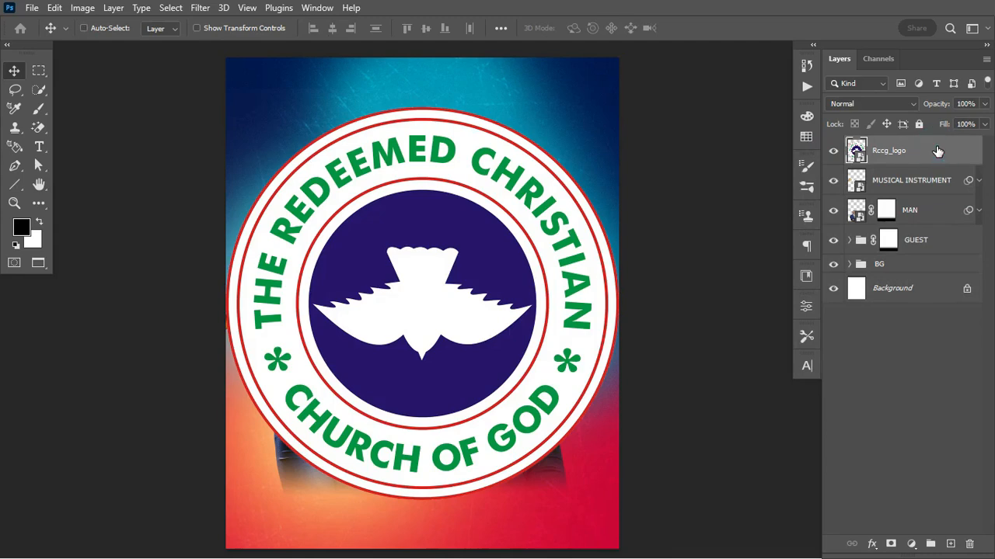
{"action": "key", "text": "ctrl+t"}
{"action": "left_click_drag", "start_coordinate": [621, 301], "coordinate": [425, 90]}
{"action": "key", "text": "Return"}
{"action": "key", "text": "ctrl+t"}
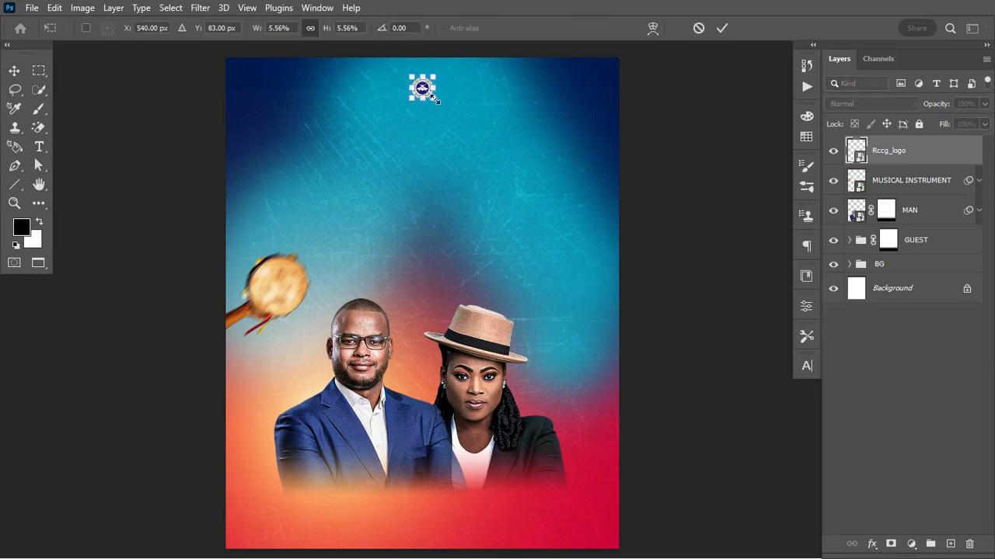
{"action": "left_click_drag", "start_coordinate": [436, 102], "coordinate": [439, 101]}
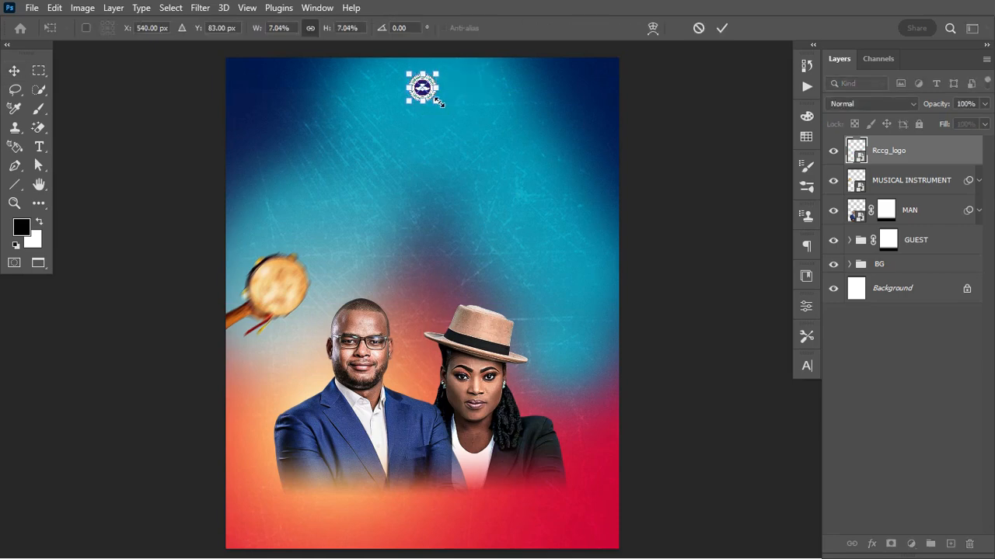
{"action": "key", "text": "Return"}
{"action": "key", "text": "ctrl"}
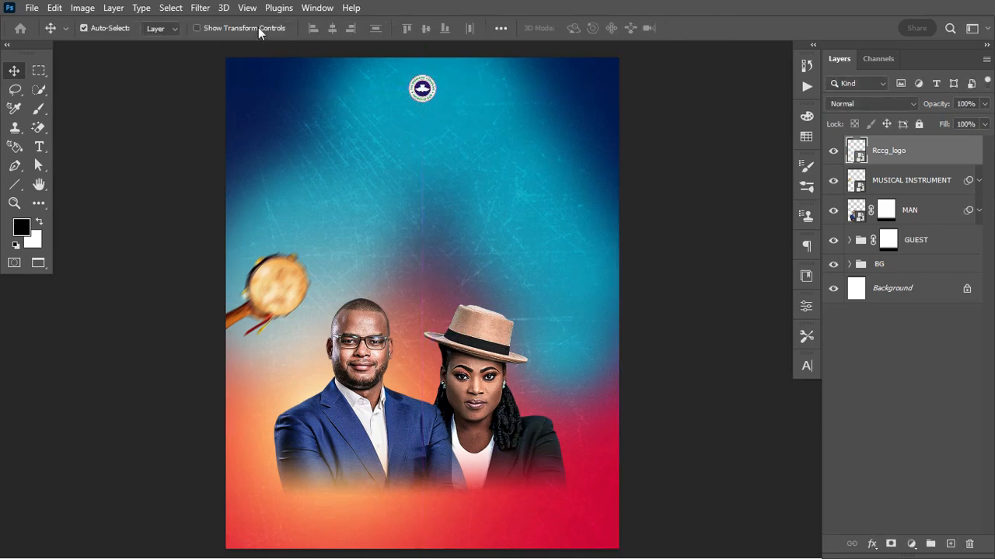
Add margin guides with New Guide Layout and nudge the logo slightly lower
{"action": "left_click", "coordinate": [247, 8]}
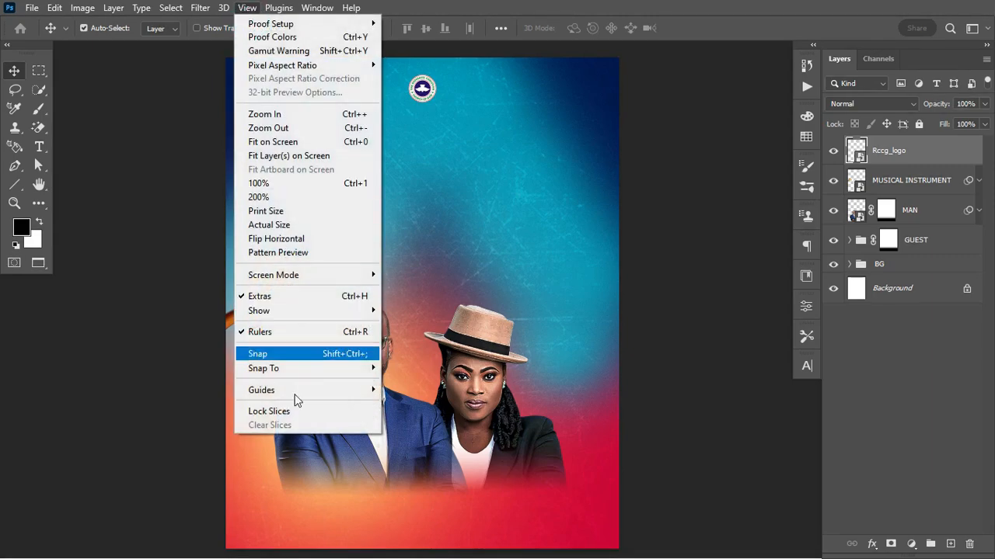
{"action": "mouse_move", "coordinate": [349, 390]}
{"action": "left_click", "coordinate": [423, 492]}
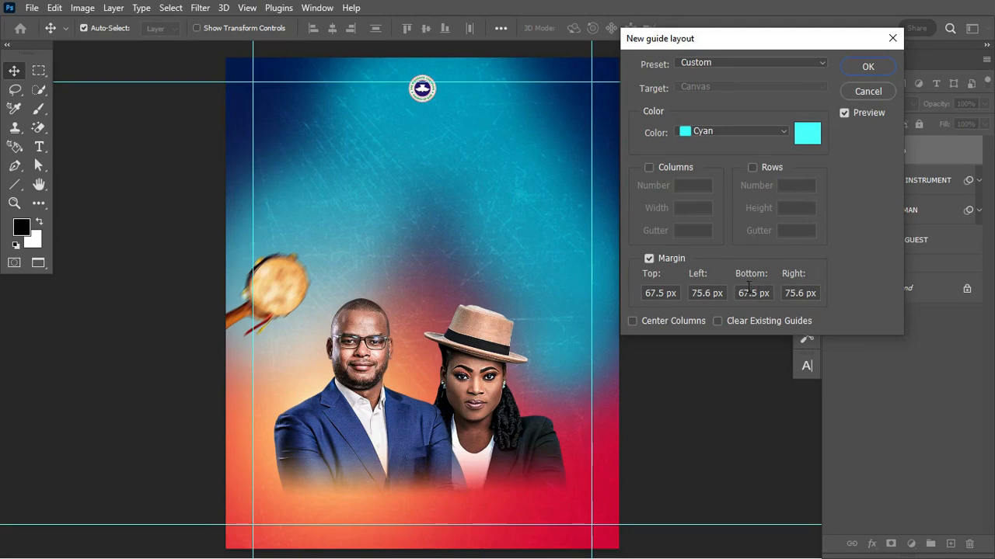
{"action": "left_click", "coordinate": [868, 67]}
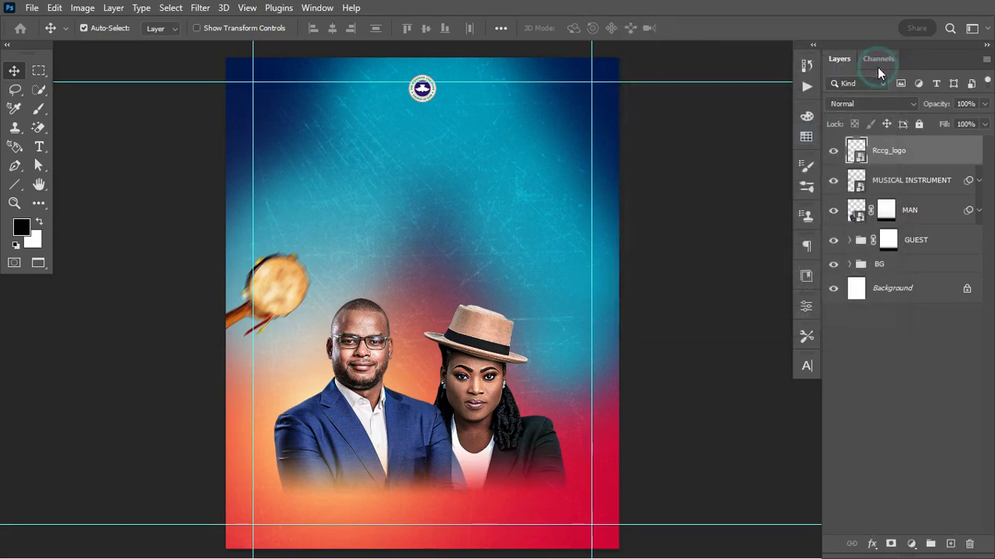
{"action": "left_click", "coordinate": [420, 91]}
{"action": "left_click_drag", "start_coordinate": [420, 90], "coordinate": [424, 97]}
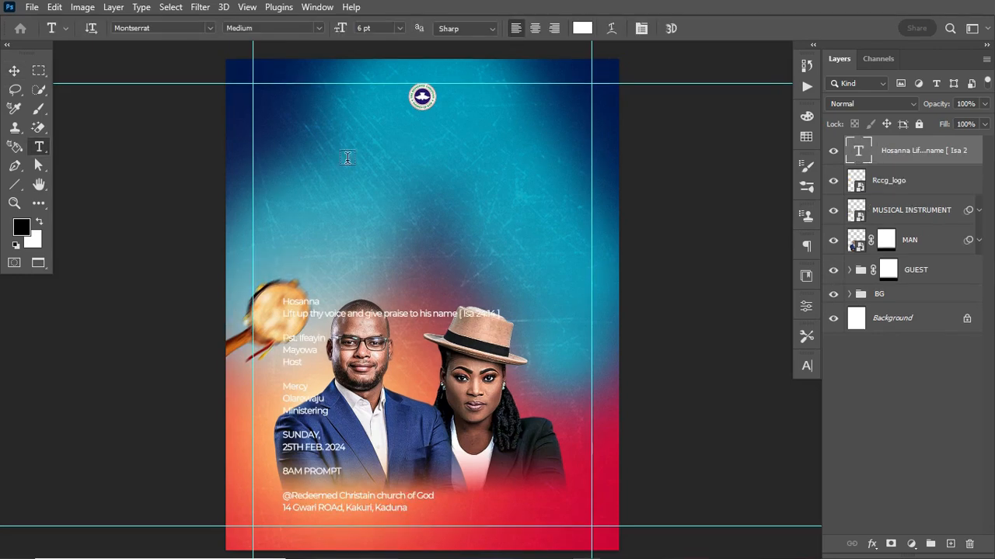
{"action": "left_click", "coordinate": [348, 158]}
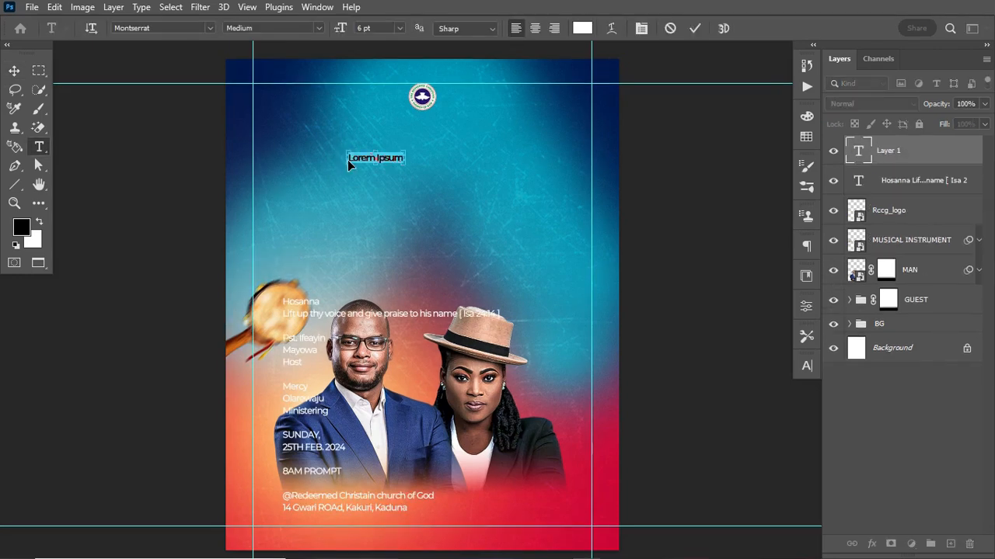
Paste the heading text 'The Redeemed Christain church of God / Presents' and fix the typo
{"action": "type", "text": "The Redeemed Christain church of God presents"}
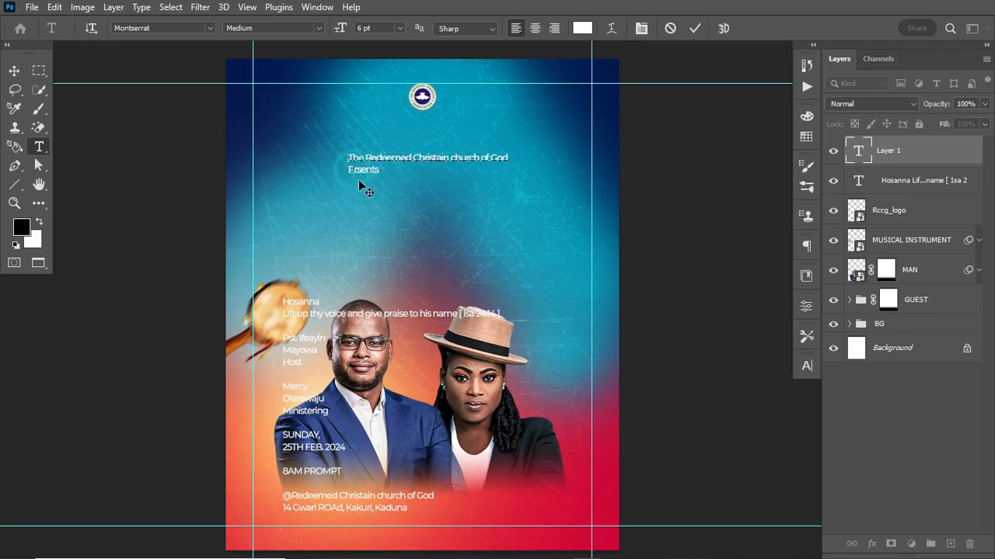
{"action": "type", "text": "e"}
{"action": "key", "text": "ctrl+z"}
{"action": "type", "text": "e"}
{"action": "key", "text": "ctrl+a"}
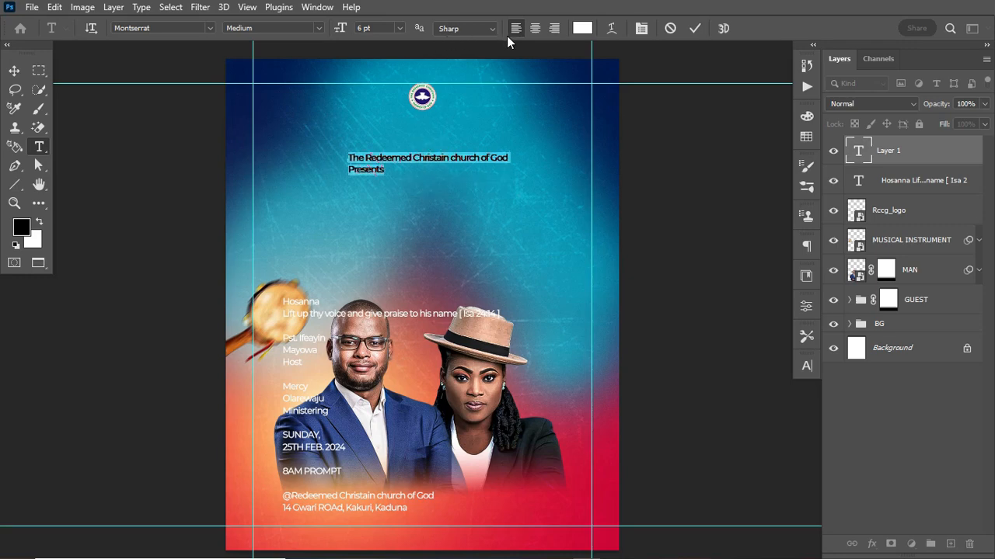
Centre-align the heading, make it Bold, and set 'Presents' to Regular weight
{"action": "left_click", "coordinate": [535, 28]}
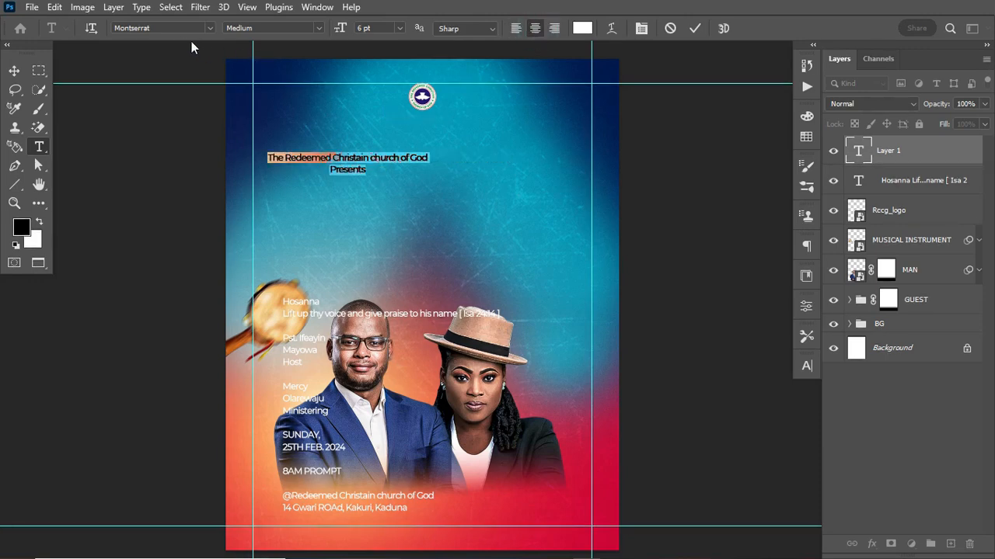
{"action": "left_click", "coordinate": [319, 28]}
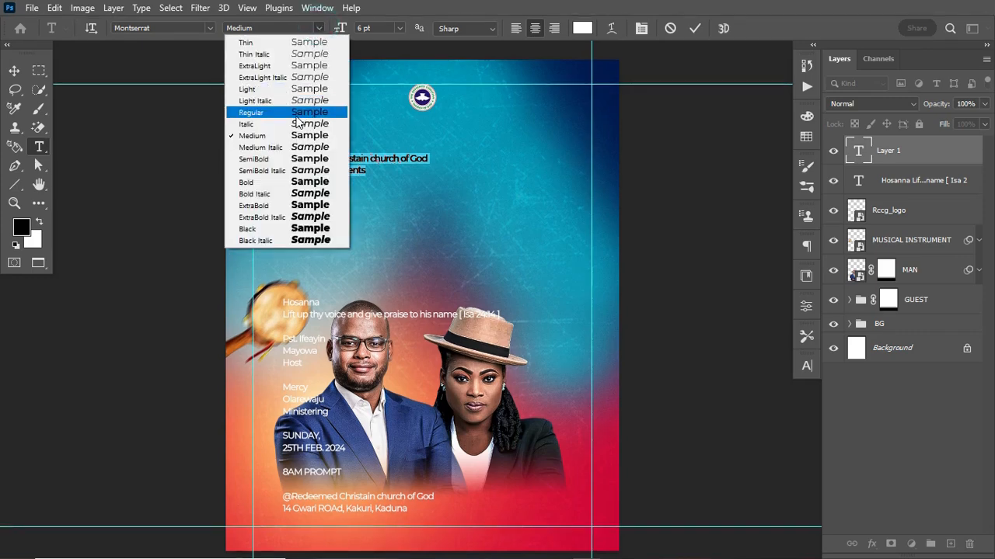
{"action": "left_click", "coordinate": [272, 183]}
{"action": "left_click_drag", "start_coordinate": [329, 170], "coordinate": [380, 170]}
{"action": "left_click", "coordinate": [319, 28]}
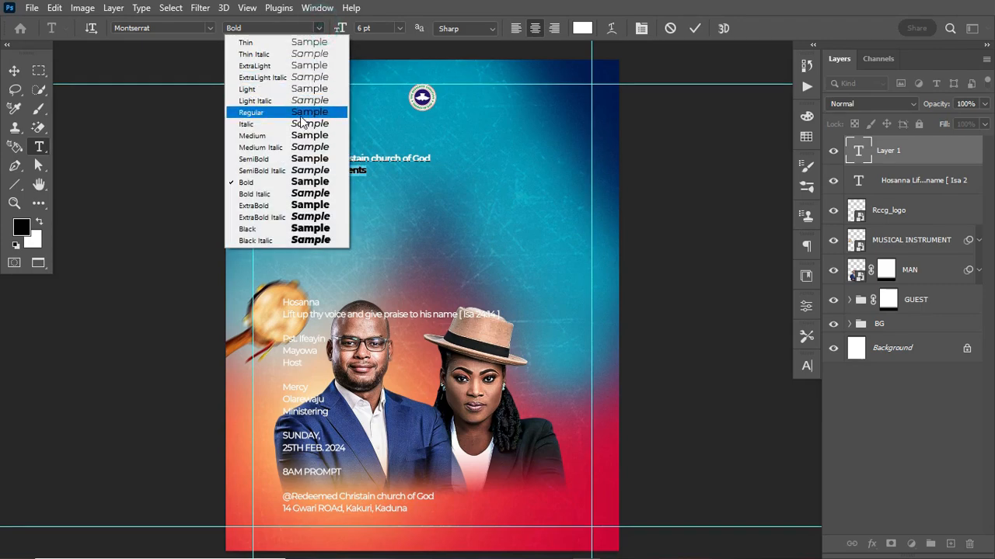
{"action": "left_click", "coordinate": [300, 113]}
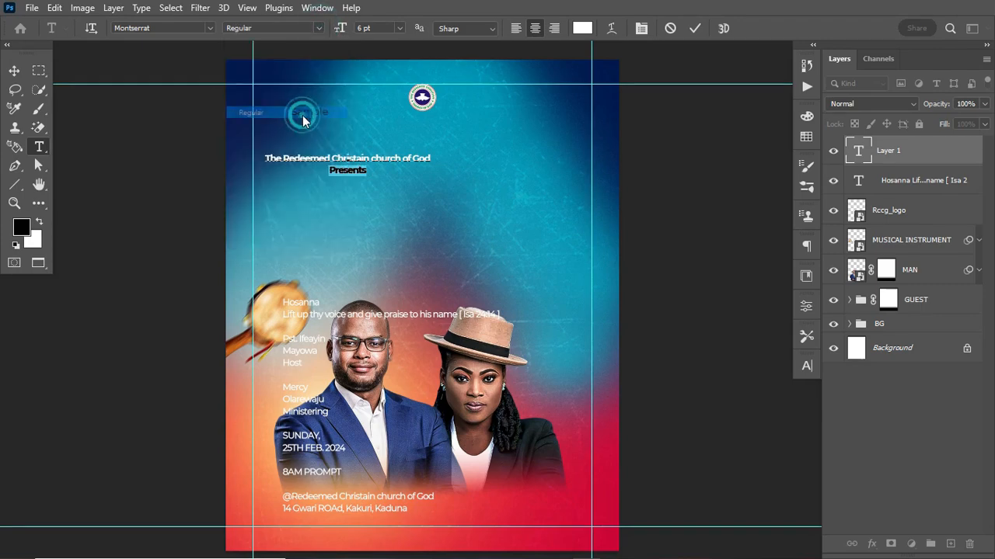
{"action": "left_click", "coordinate": [696, 29]}
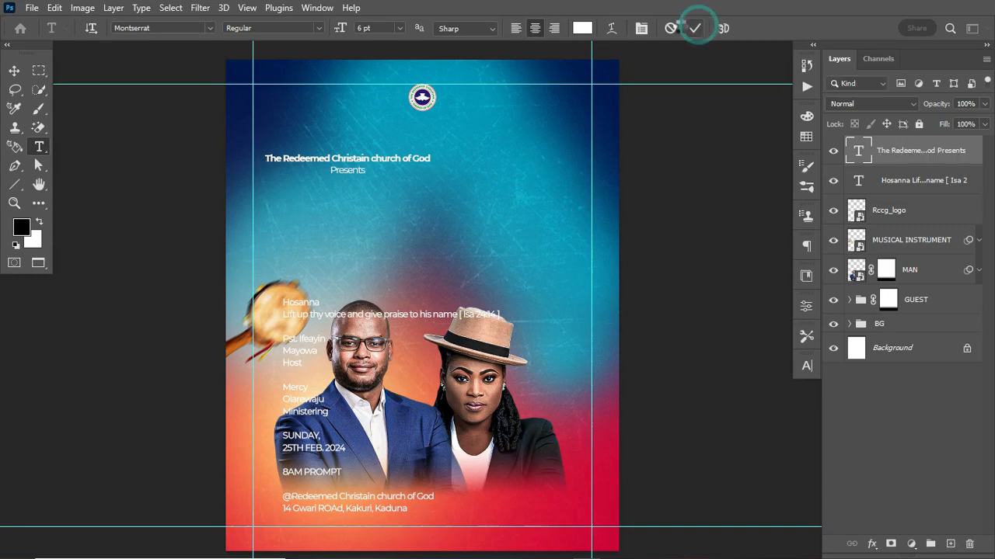
Move the heading under the logo, centre it on the canvas, and set leading to 6 pt
{"action": "left_click", "coordinate": [15, 73]}
{"action": "left_click_drag", "start_coordinate": [376, 161], "coordinate": [440, 137]}
{"action": "key", "text": "ctrl+a"}
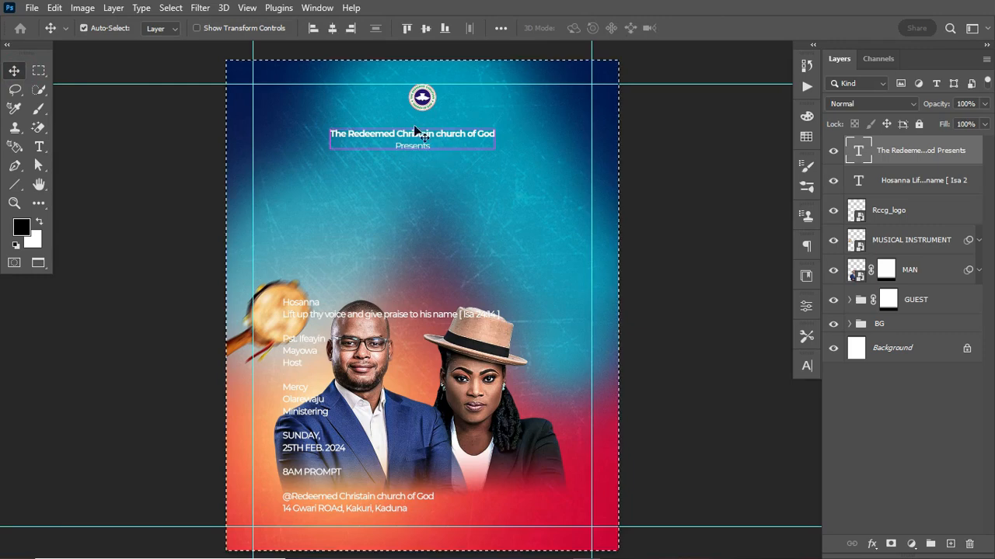
{"action": "left_click", "coordinate": [332, 28]}
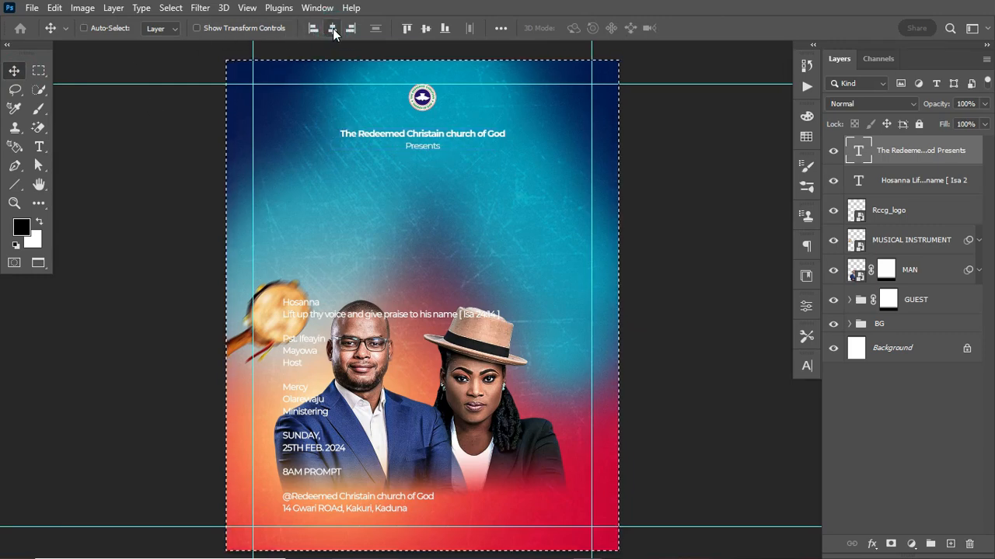
{"action": "key", "text": "ctrl+d"}
{"action": "key", "text": "Up"}
{"action": "key", "text": "Up"}
{"action": "key", "text": "Up"}
{"action": "key", "text": "Up"}
{"action": "key", "text": "Up"}
{"action": "key", "text": "Up"}
{"action": "key", "text": "Up"}
{"action": "key", "text": "Up"}
{"action": "key", "text": "Up"}
{"action": "key", "text": "Up"}
{"action": "key", "text": "Up"}
{"action": "key", "text": "Up"}
{"action": "key", "text": "Up"}
{"action": "key", "text": "Up"}
{"action": "key", "text": "Up"}
{"action": "key", "text": "Up"}
{"action": "key", "text": "Up"}
{"action": "key", "text": "Up"}
{"action": "key", "text": "Up"}
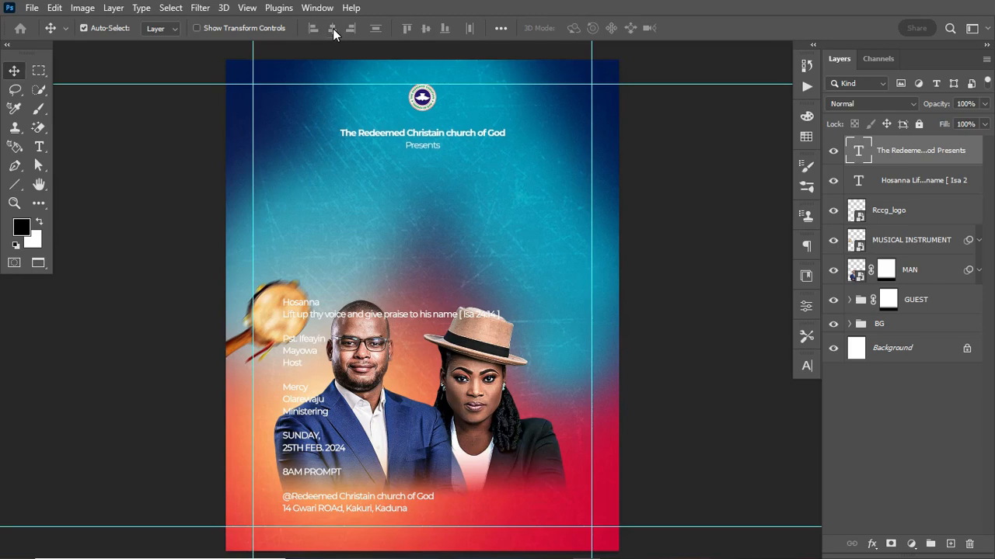
{"action": "key", "text": "Down"}
{"action": "key", "text": "Down"}
{"action": "key", "text": "Down"}
{"action": "key", "text": "Down"}
{"action": "key", "text": "Down"}
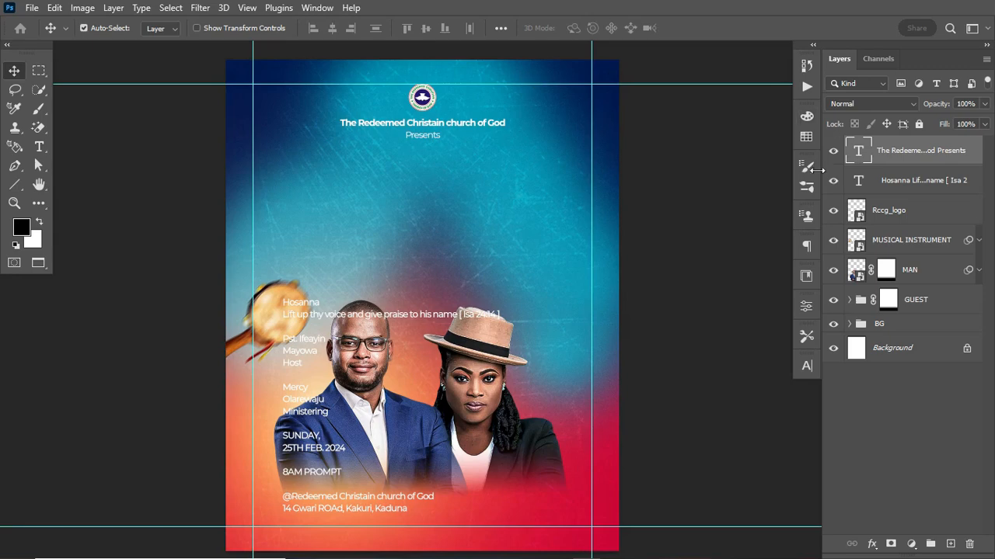
{"action": "left_click", "coordinate": [806, 366]}
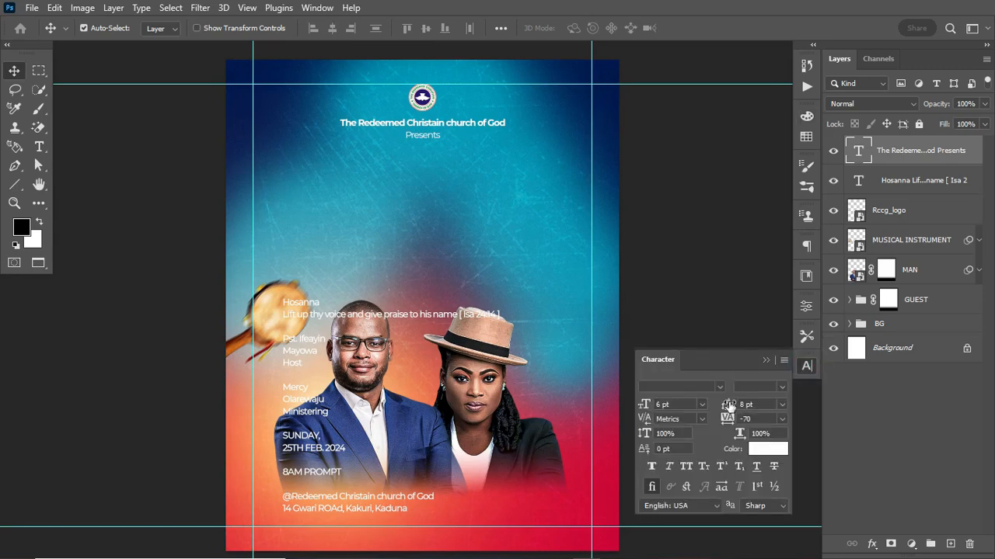
{"action": "left_click_drag", "start_coordinate": [729, 408], "coordinate": [724, 404]}
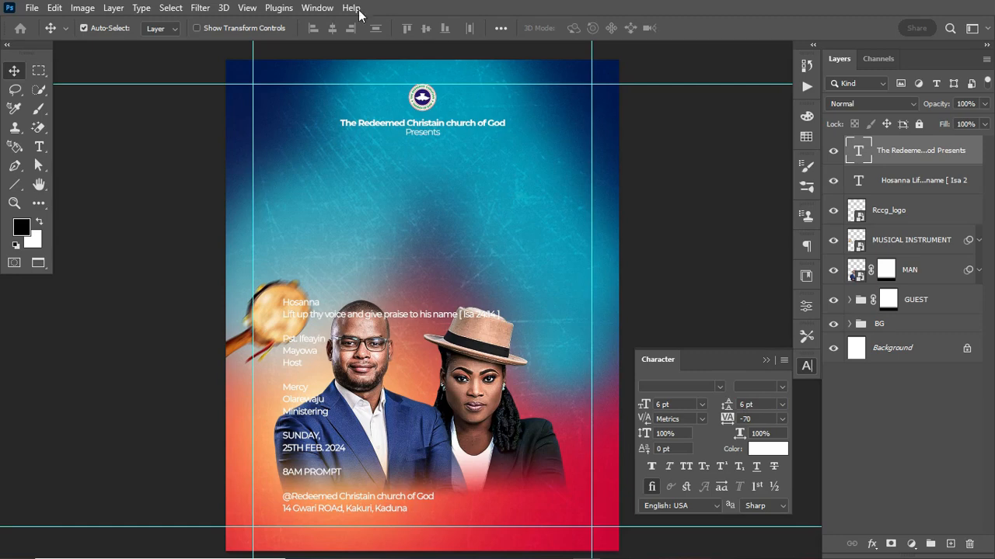
Dismiss the Window menu and close the Character panel, leaving the flyer and Layers list visible
{"action": "left_click", "coordinate": [318, 8]}
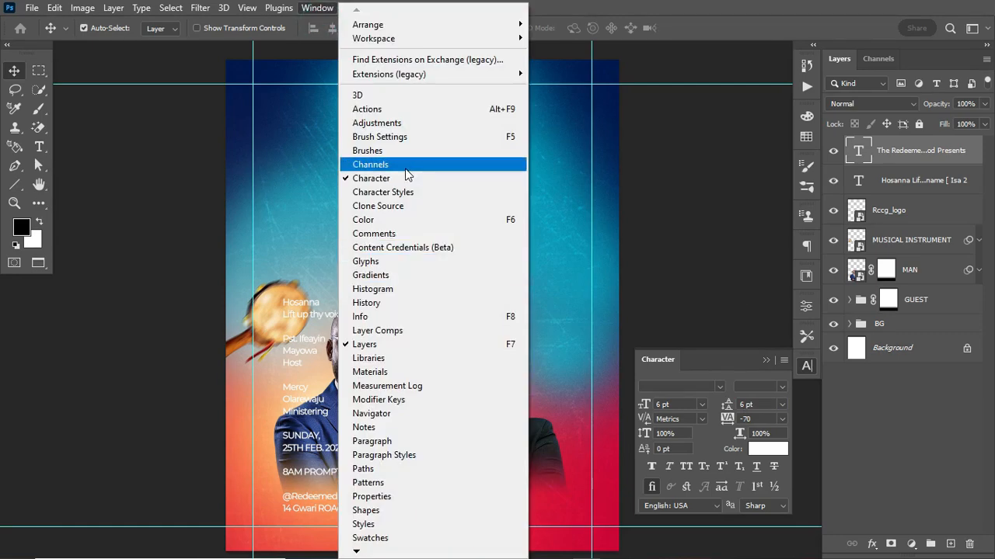
{"action": "left_click", "coordinate": [699, 17]}
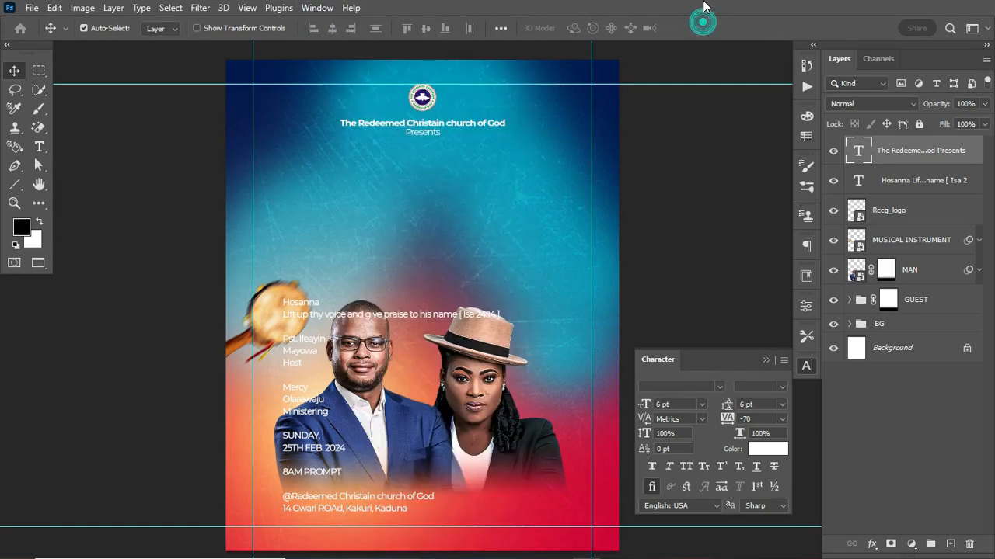
{"action": "left_click", "coordinate": [808, 366]}
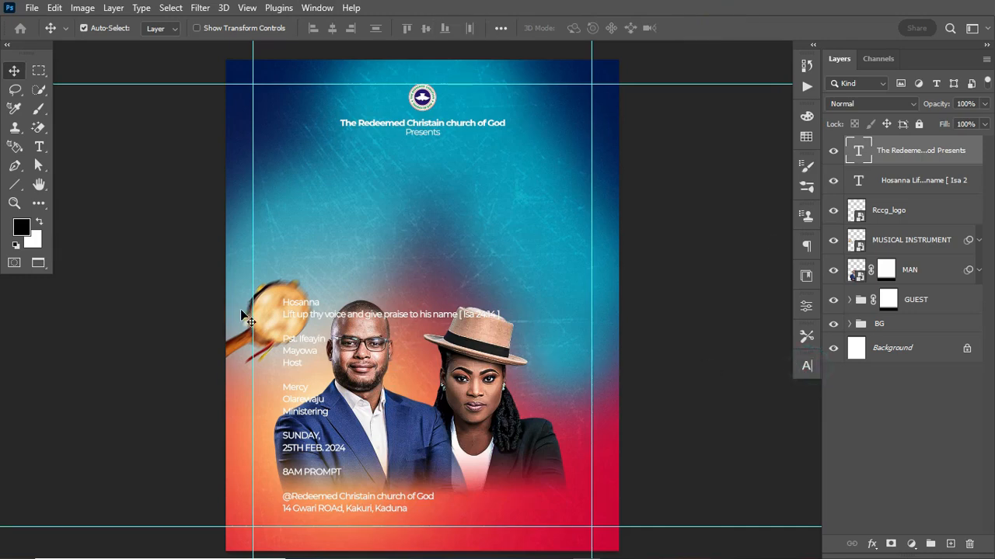
{"action": "left_click", "coordinate": [39, 146]}
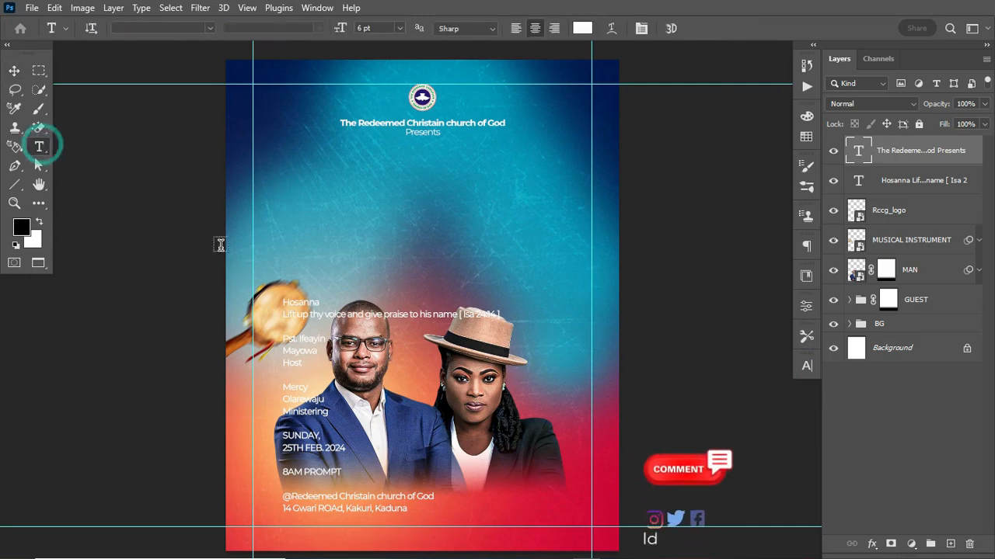
Cut 'Hosanna' from the main text block into its own new type layer
{"action": "left_click", "coordinate": [284, 303]}
{"action": "key", "text": "ctrl+x"}
{"action": "key", "text": "ctrl+Return"}
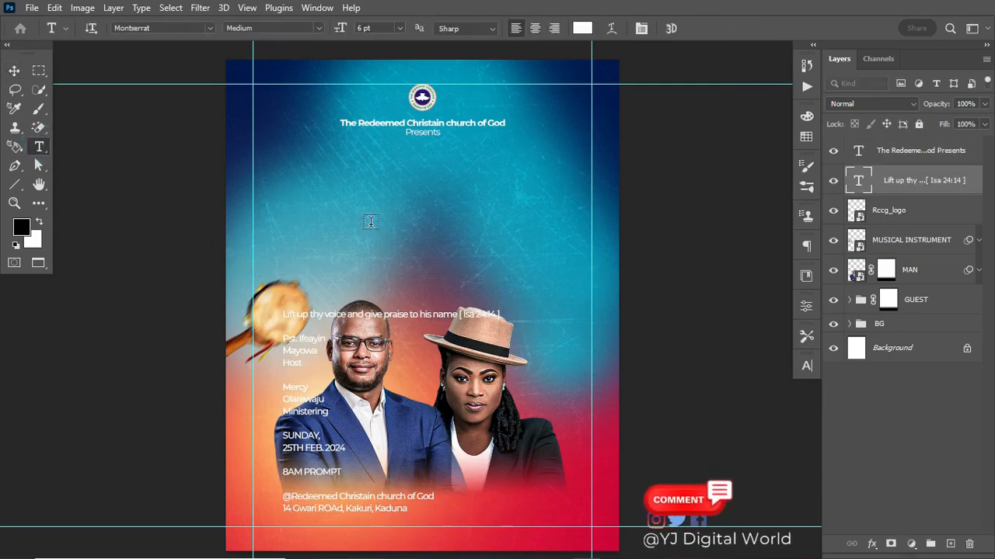
{"action": "left_click", "coordinate": [369, 195]}
{"action": "key", "text": "ctrl+v"}
{"action": "key", "text": "ctrl+Return"}
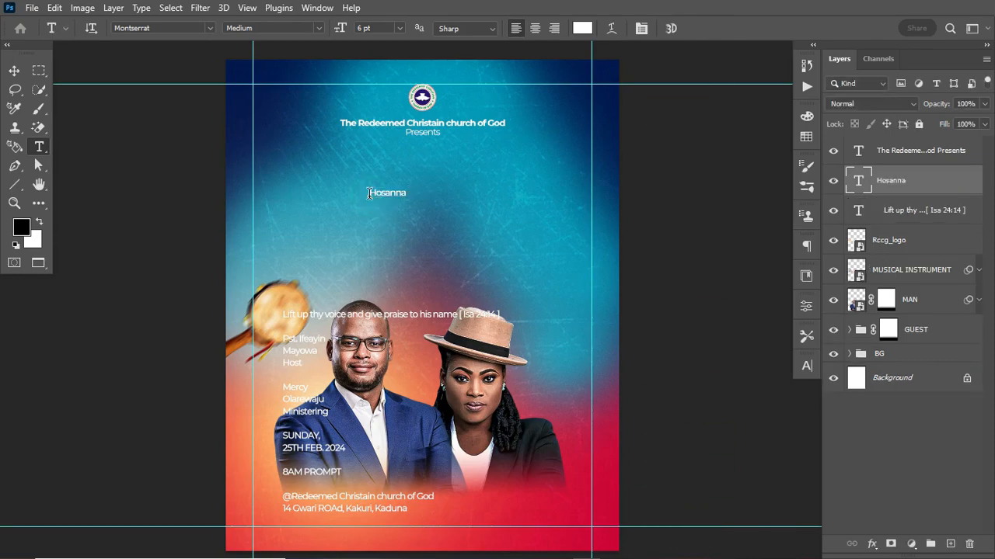
Set the Hosanna text font to Heathergreen
{"action": "left_click", "coordinate": [189, 30]}
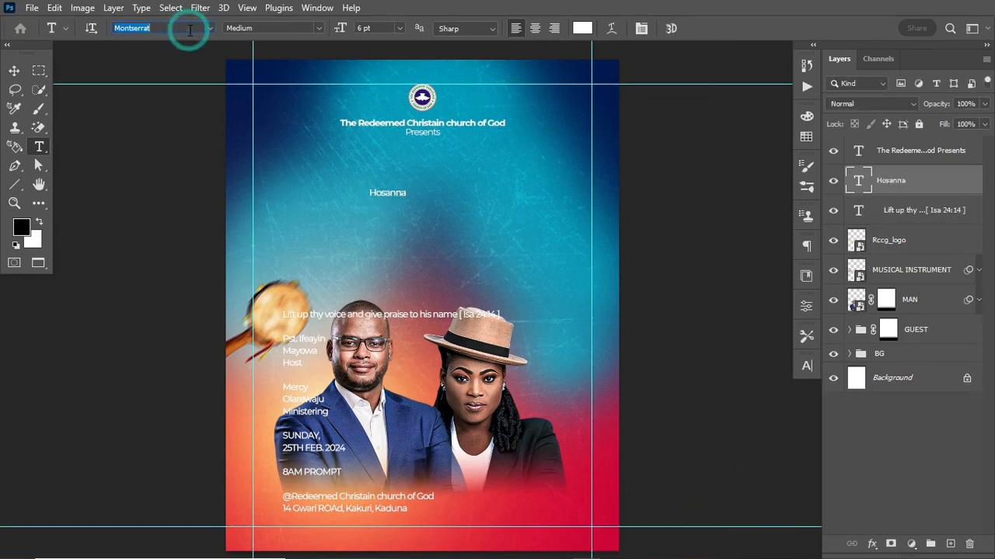
{"action": "type", "text": "hea"}
{"action": "key", "text": "Down"}
{"action": "key", "text": "BackSpace"}
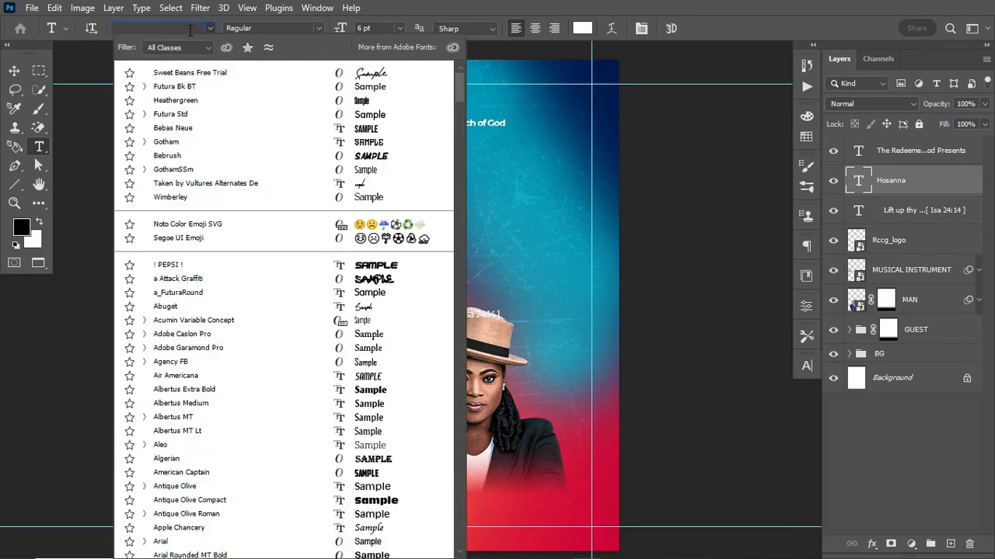
{"action": "type", "text": "heath"}
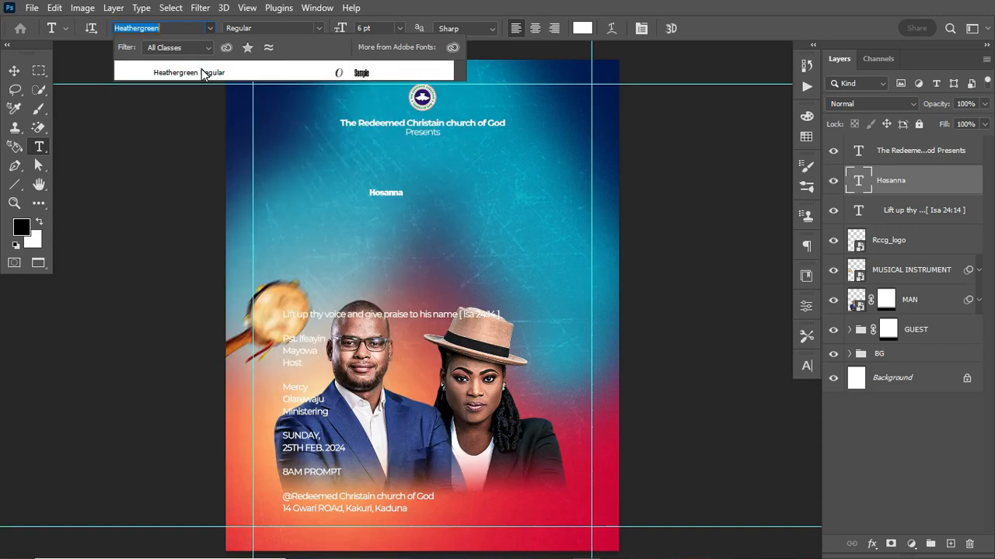
{"action": "left_click", "coordinate": [267, 76]}
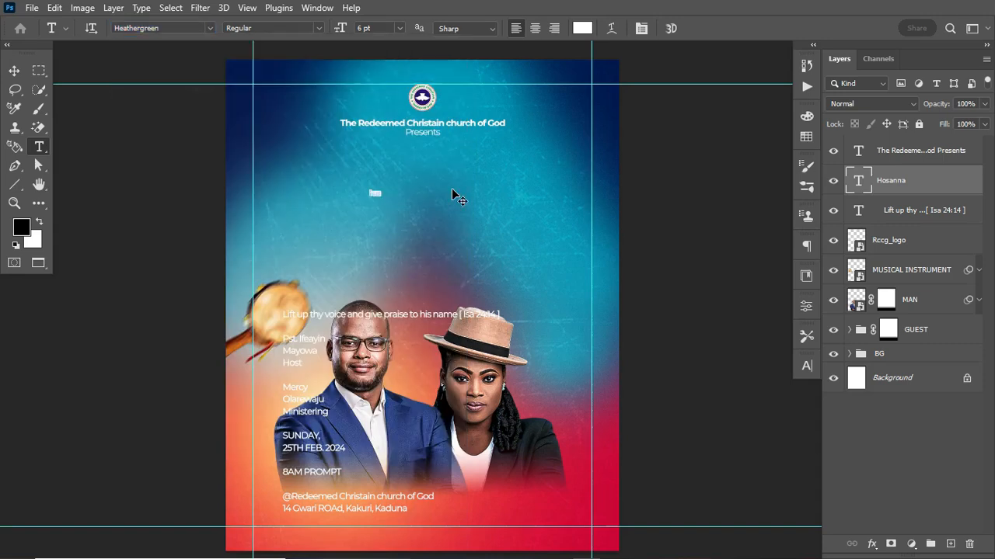
Enlarge Hosanna into a large headline and move it under the church name
{"action": "key", "text": "ctrl+t"}
{"action": "left_click_drag", "start_coordinate": [385, 187], "coordinate": [510, 70]}
{"action": "left_click_drag", "start_coordinate": [451, 162], "coordinate": [453, 212]}
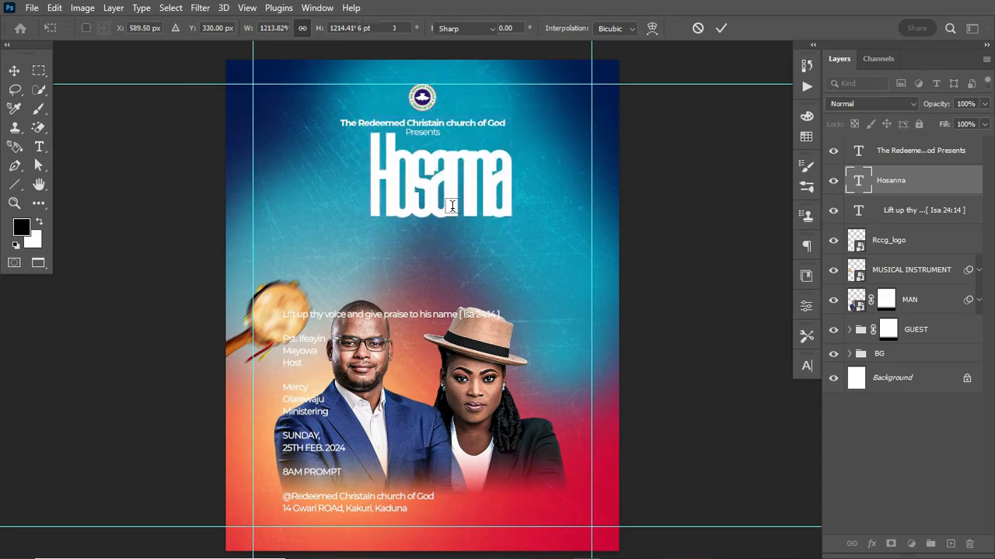
{"action": "key", "text": "Return"}
Set Hosanna's tracking to -10 in the Character panel
{"action": "left_click", "coordinate": [806, 366]}
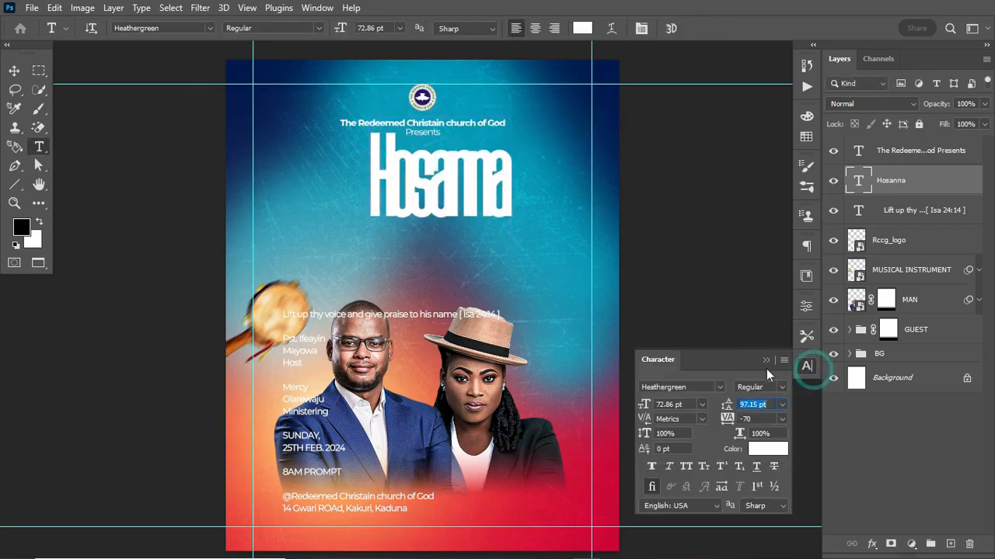
{"action": "left_click", "coordinate": [727, 419]}
{"action": "left_click_drag", "start_coordinate": [727, 419], "coordinate": [727, 421]}
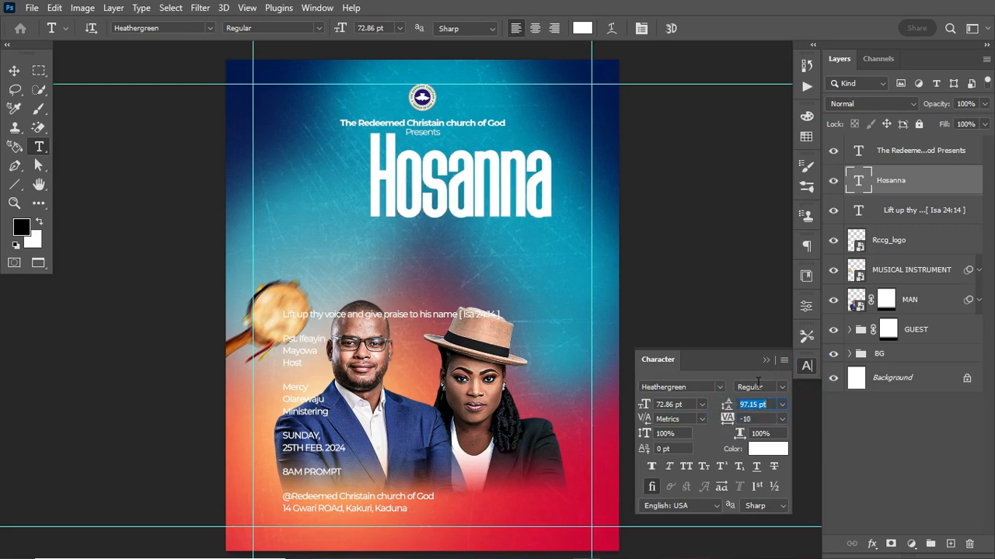
{"action": "left_click", "coordinate": [769, 361]}
Centre Hosanna horizontally on the canvas
{"action": "key", "text": "ctrl+a"}
{"action": "left_click", "coordinate": [14, 70]}
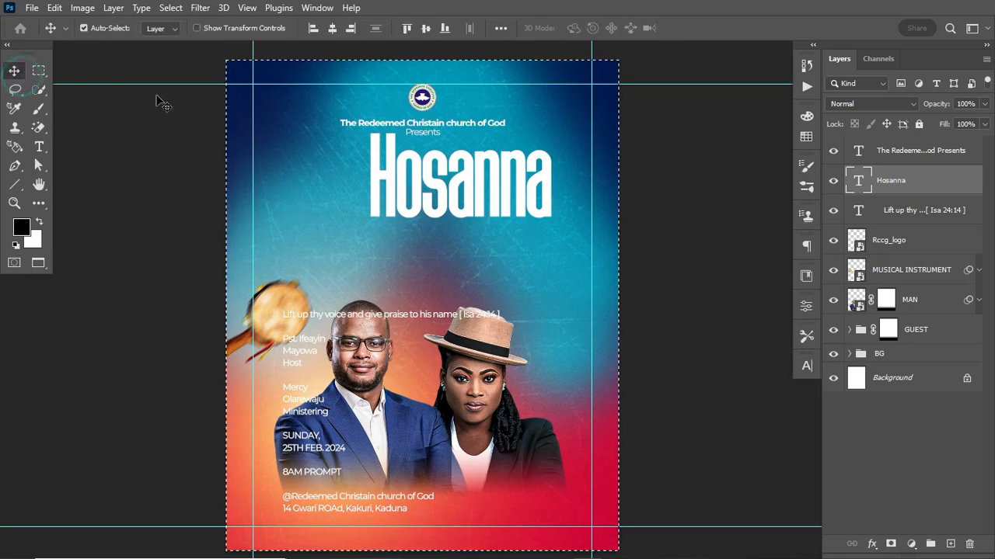
{"action": "left_click", "coordinate": [333, 28]}
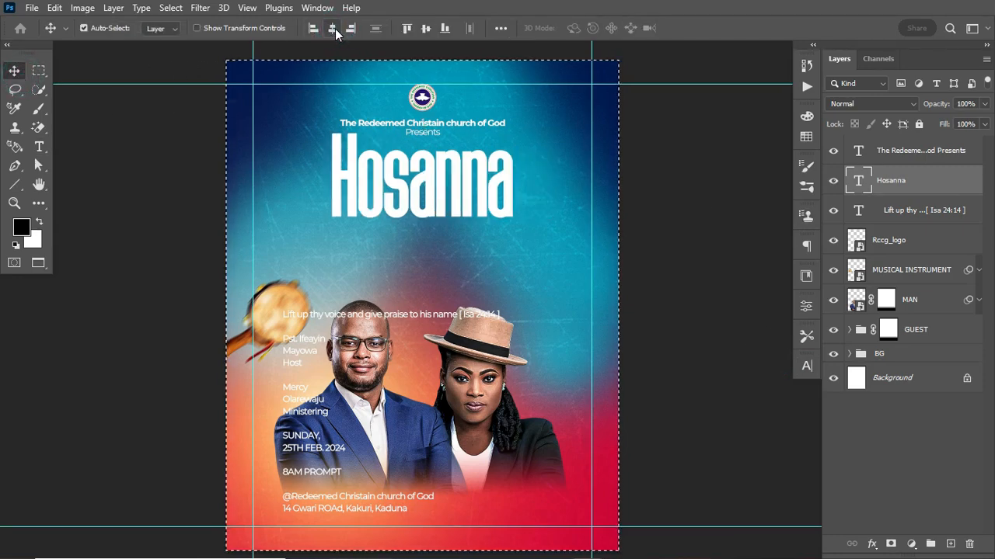
Scale Hosanna up to about 141% and nudge it slightly lower
{"action": "key", "text": "ctrl+t"}
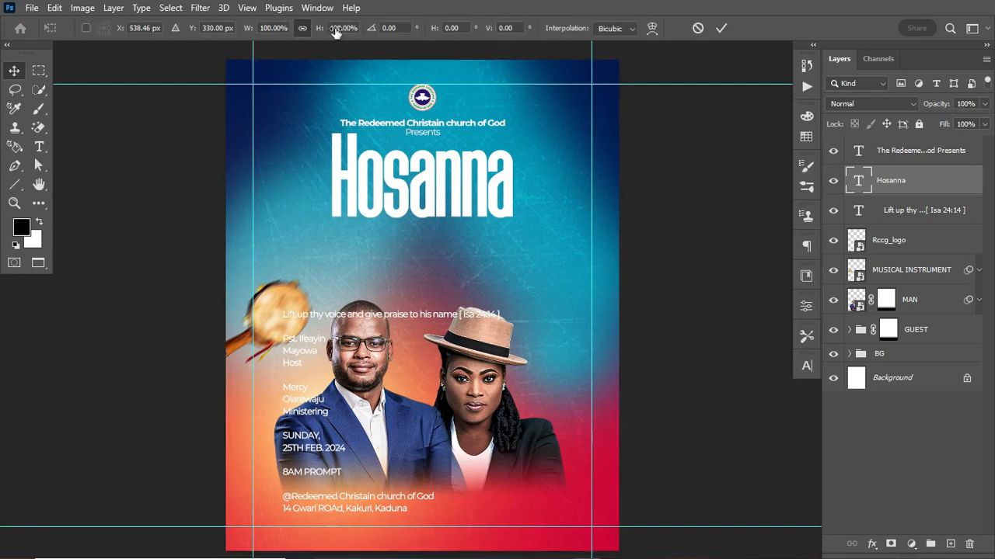
{"action": "left_click_drag", "start_coordinate": [510, 247], "coordinate": [545, 269]}
{"action": "left_click_drag", "start_coordinate": [509, 203], "coordinate": [508, 229]}
{"action": "left_click_drag", "start_coordinate": [543, 292], "coordinate": [550, 293]}
{"action": "left_click_drag", "start_coordinate": [512, 224], "coordinate": [509, 227]}
{"action": "key", "text": "Return"}
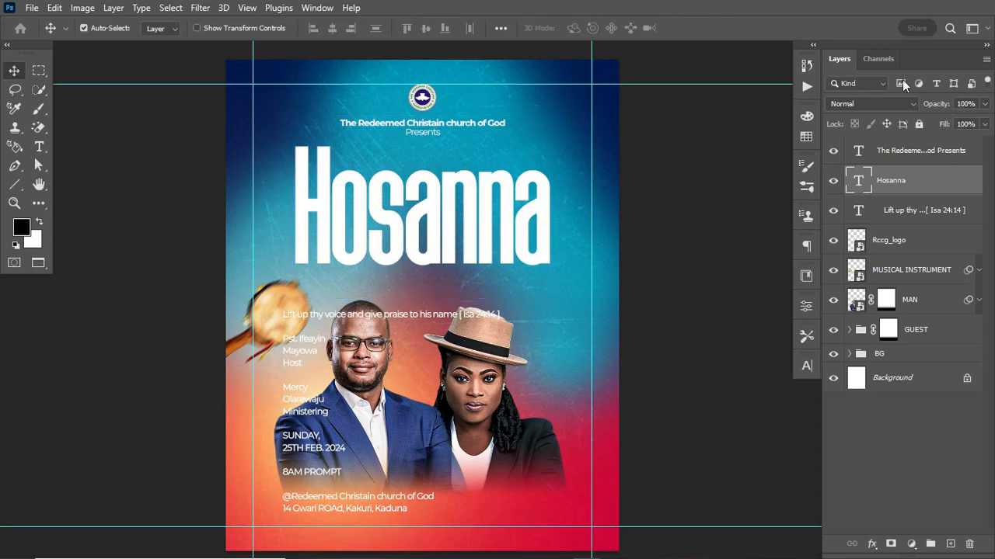
Set Hosanna to Soft Light, duplicate it, and group both layers as 'THEME'
{"action": "left_click", "coordinate": [896, 106]}
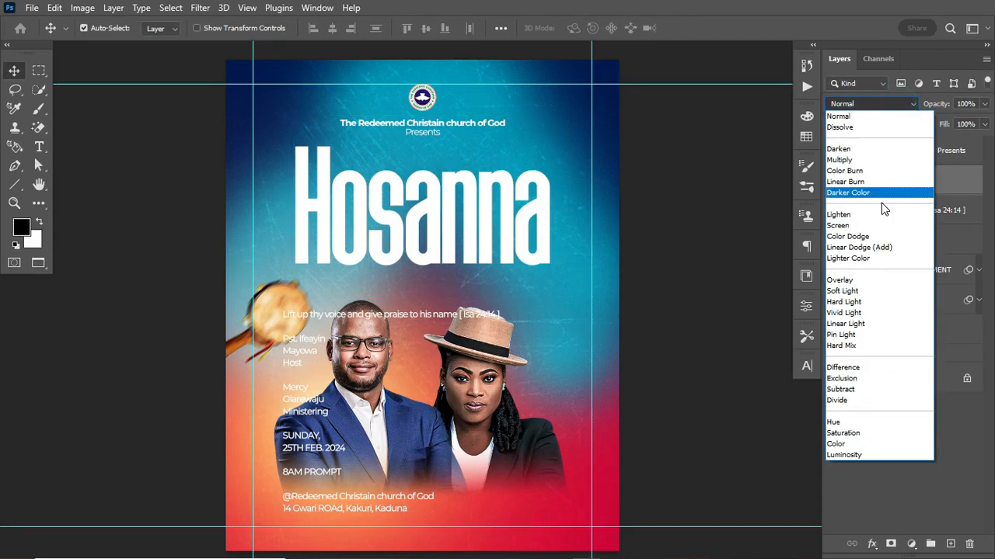
{"action": "left_click", "coordinate": [871, 292]}
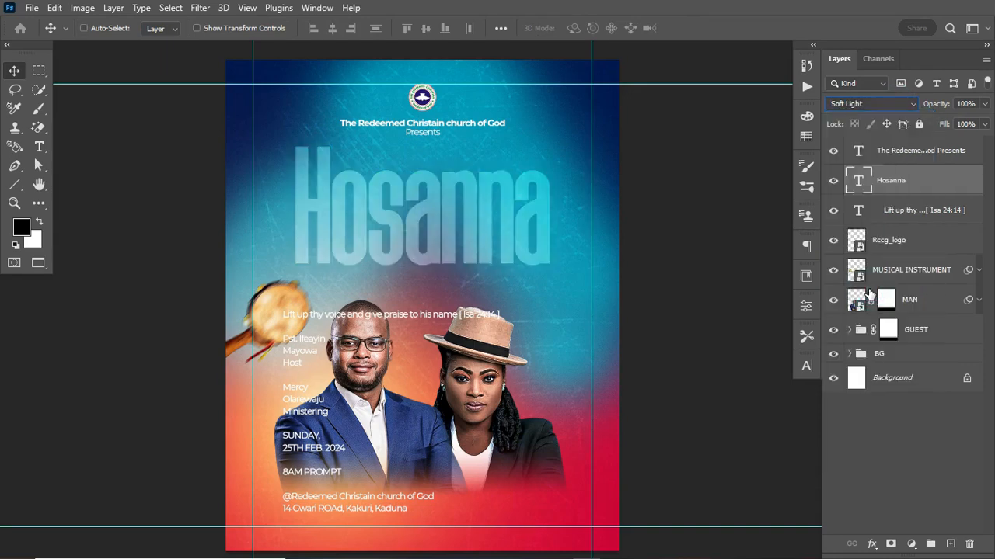
{"action": "key", "text": "ctrl+j"}
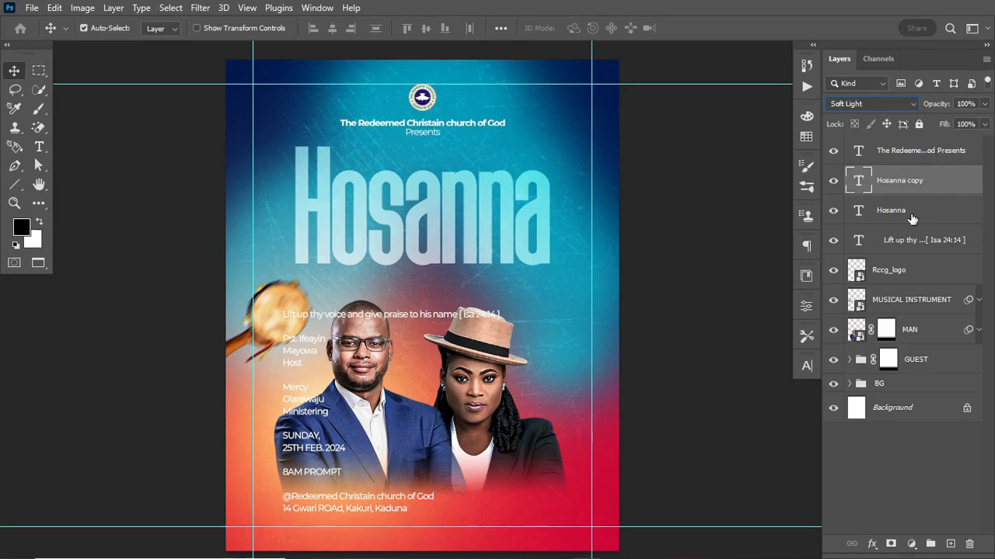
{"action": "left_click", "coordinate": [936, 215], "text": "shift"}
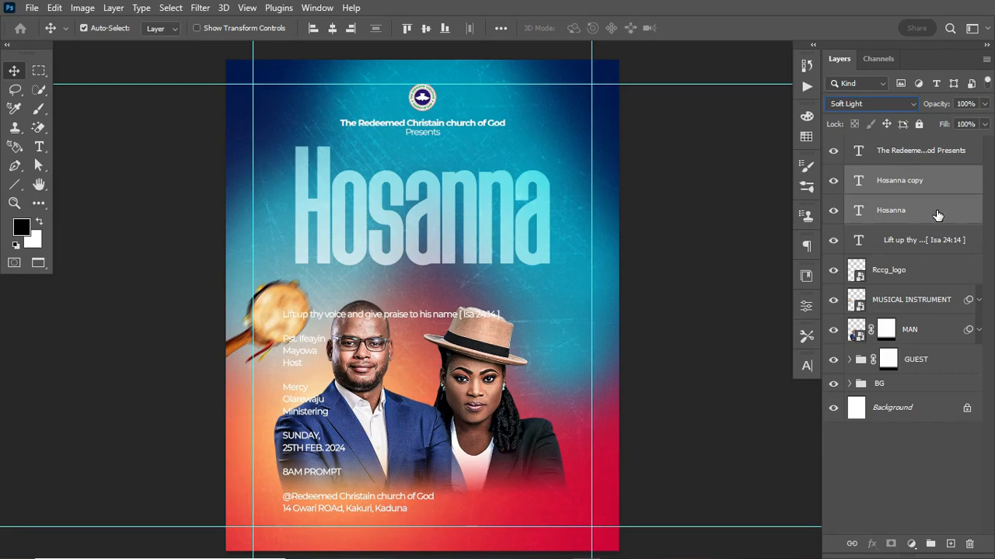
{"action": "key", "text": "ctrl+g"}
{"action": "double_click", "coordinate": [888, 175]}
{"action": "type", "text": "THEME"}
{"action": "key", "text": "Return"}
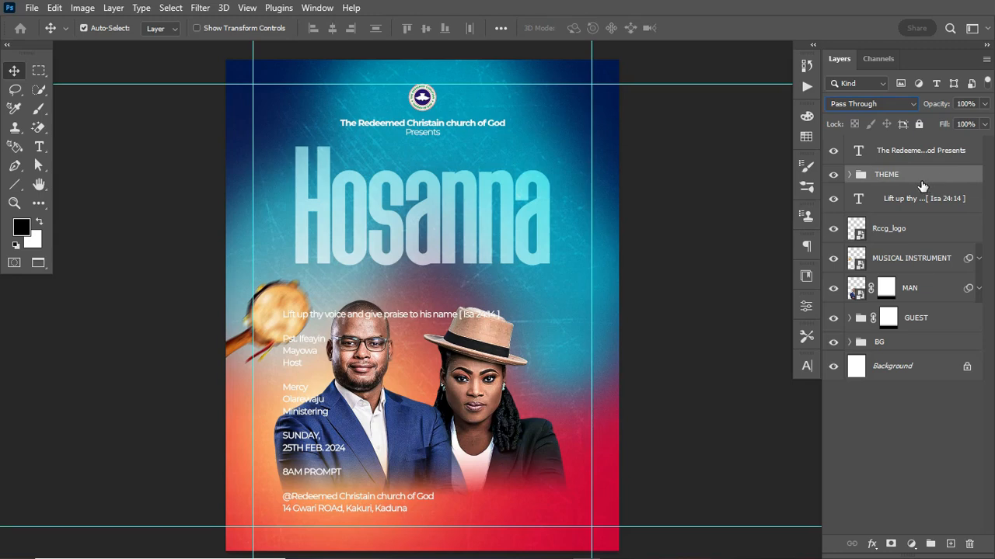
Give the THEME group a black Drop Shadow at 30% opacity
{"action": "double_click", "coordinate": [949, 177]}
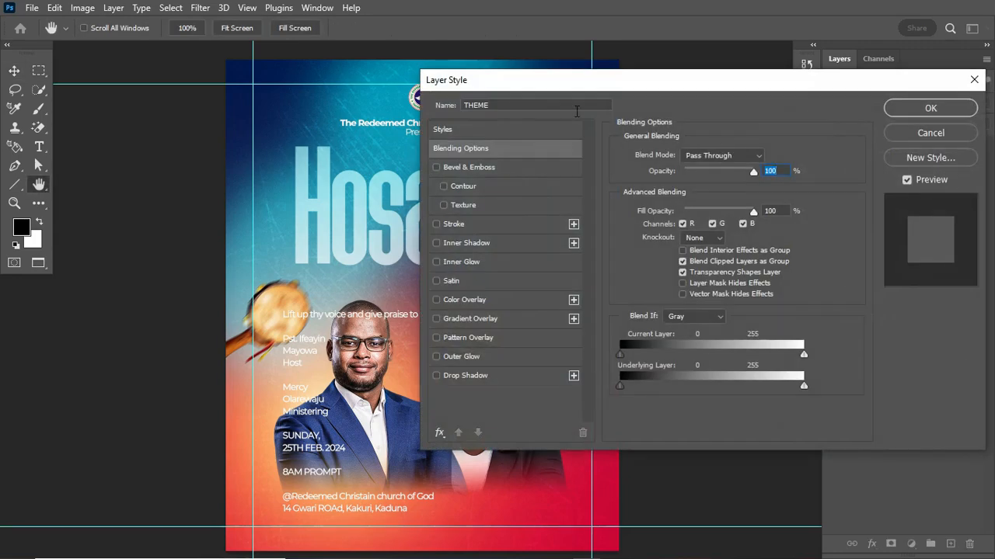
{"action": "left_click", "coordinate": [471, 376]}
{"action": "left_click_drag", "start_coordinate": [672, 86], "coordinate": [740, 99]}
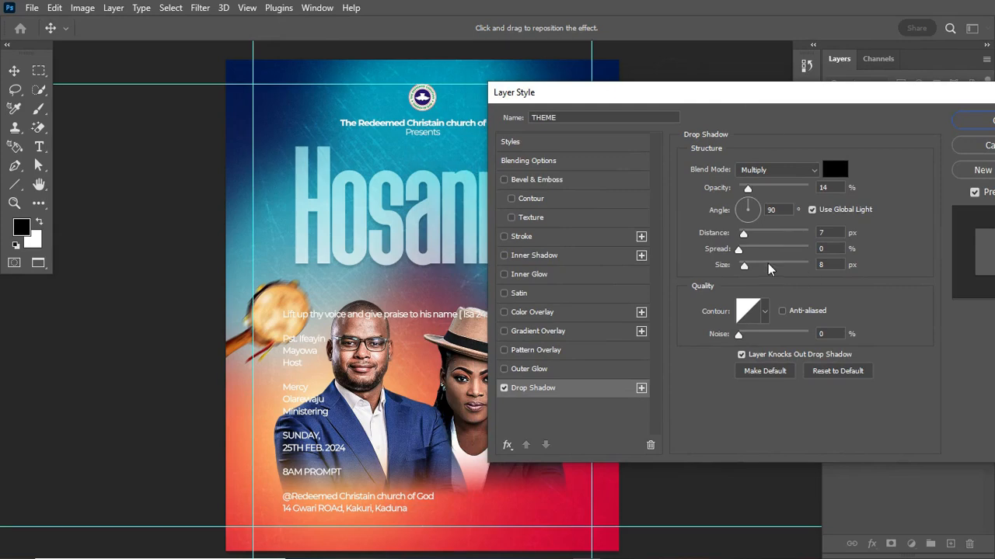
{"action": "left_click_drag", "start_coordinate": [746, 189], "coordinate": [761, 192]}
{"action": "left_click_drag", "start_coordinate": [792, 98], "coordinate": [744, 94]}
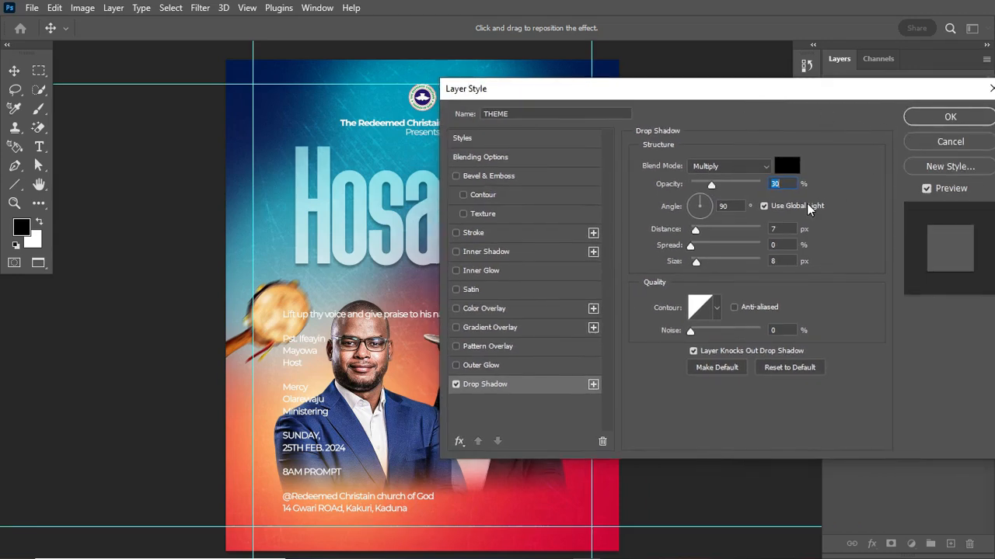
{"action": "left_click", "coordinate": [947, 118]}
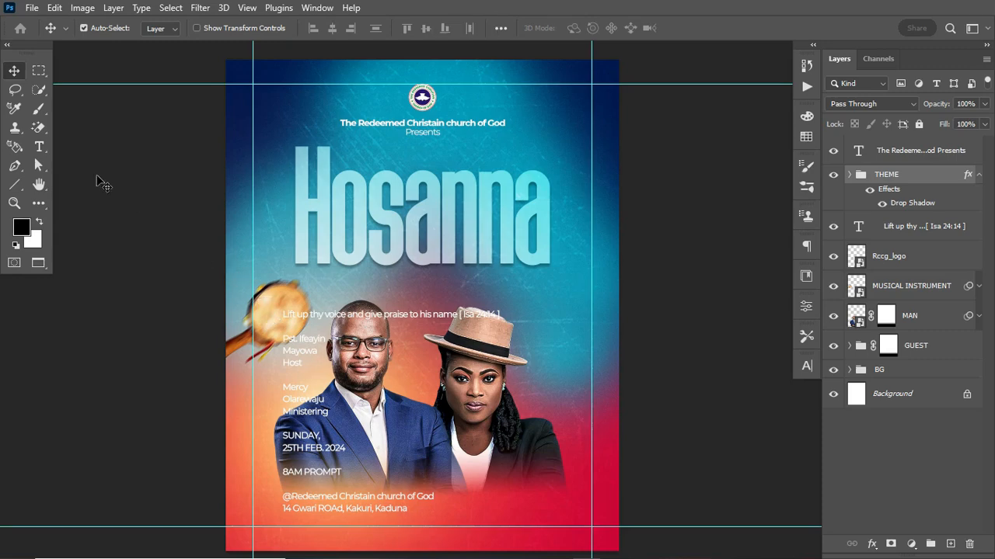
{"action": "left_click", "coordinate": [39, 146]}
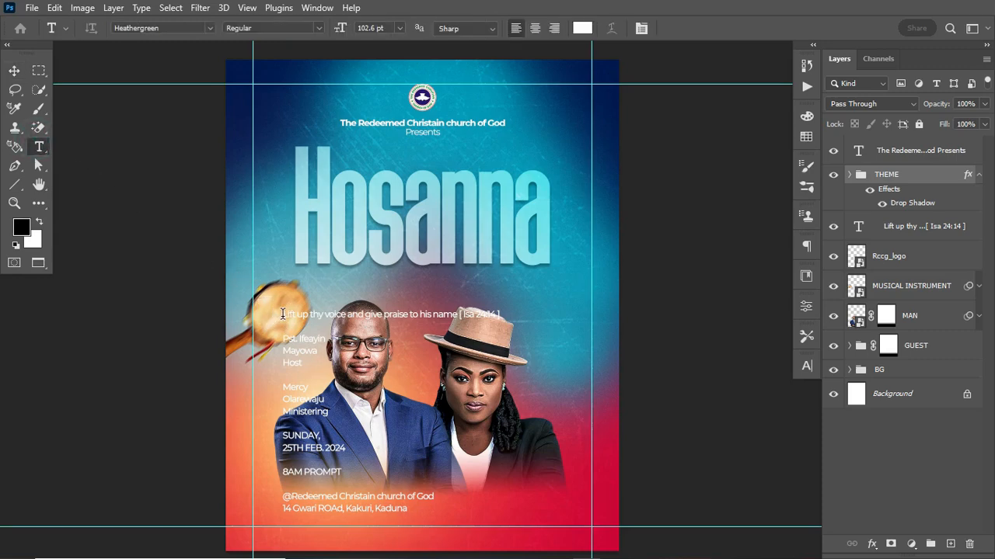
Cut the 'Lift up thy voice… [ Isa 24:14 ]' scripture line into its own text layer
{"action": "left_click", "coordinate": [283, 314]}
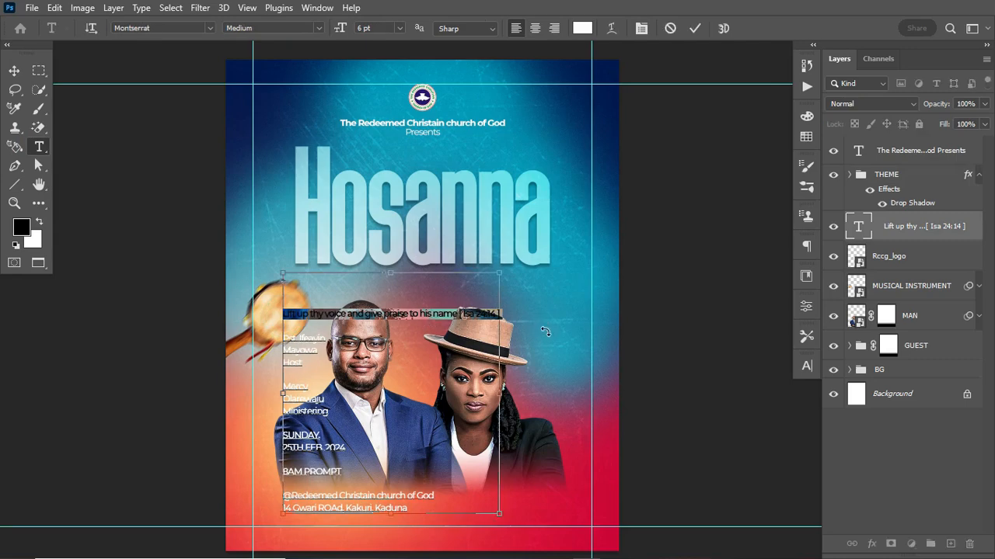
{"action": "key", "text": "ctrl+x"}
{"action": "left_click", "coordinate": [545, 330]}
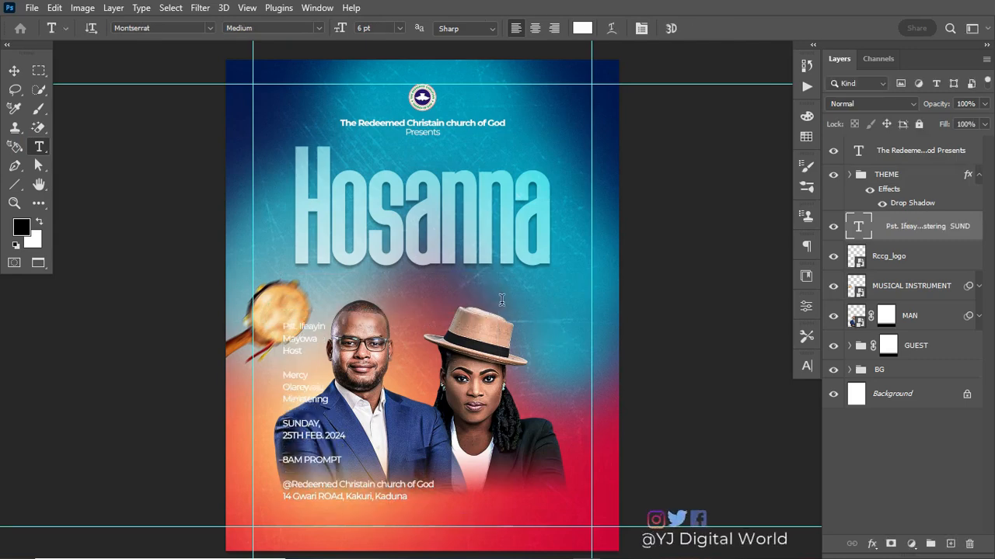
{"action": "left_click", "coordinate": [531, 308]}
{"action": "key", "text": "ctrl+v"}
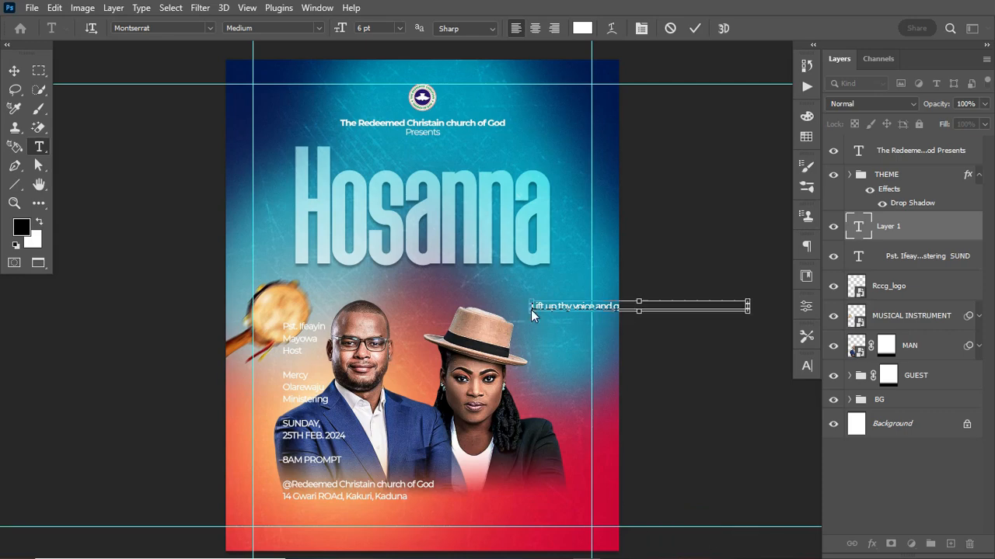
{"action": "key", "text": "ctrl+Return"}
Move the scripture line centred below Hosanna and enlarge it slightly
{"action": "key", "text": "v"}
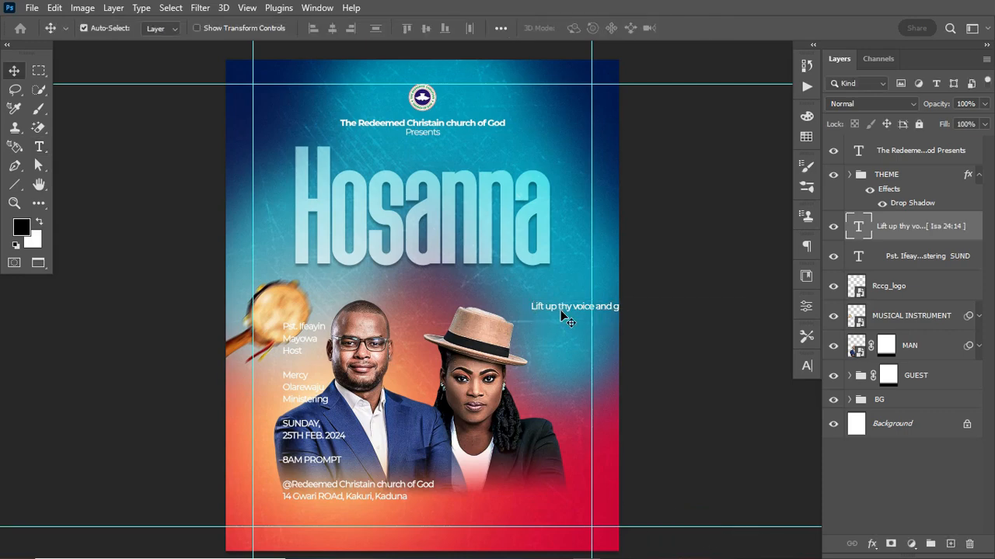
{"action": "left_click_drag", "start_coordinate": [566, 312], "coordinate": [371, 276]}
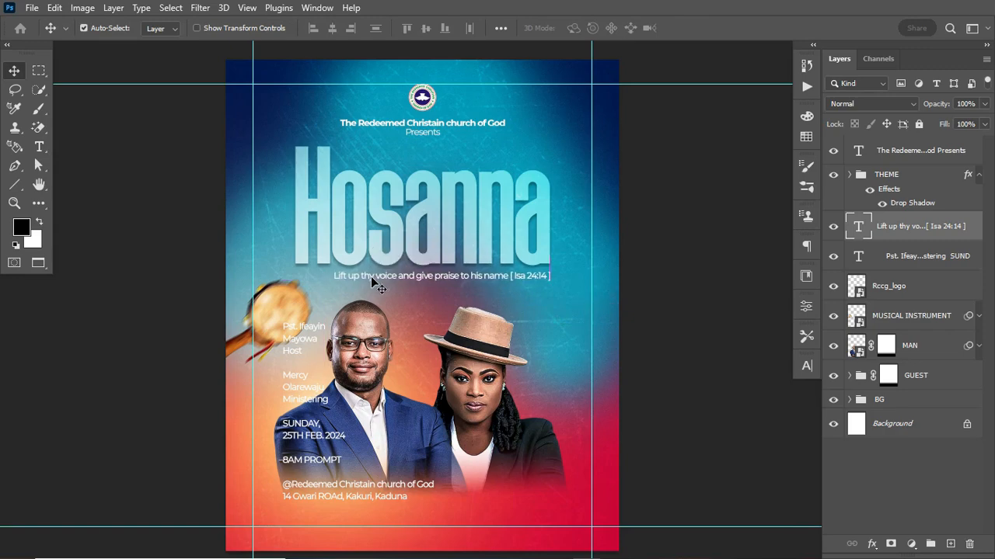
{"action": "key", "text": "ctrl+t"}
{"action": "left_click_drag", "start_coordinate": [333, 282], "coordinate": [331, 288]}
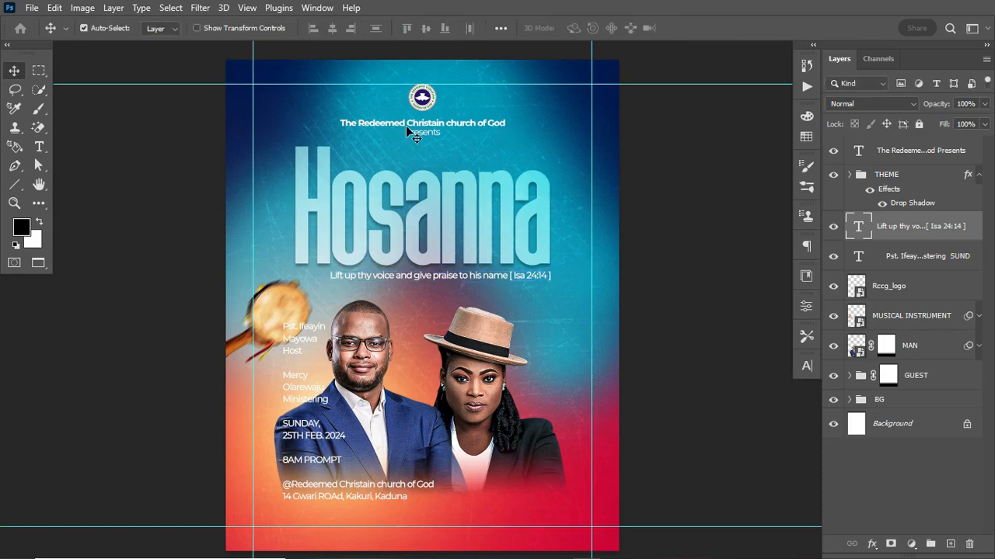
Make the '[ Isa 24:14 ]' reference Bold in the scripture line
{"action": "left_click", "coordinate": [807, 369]}
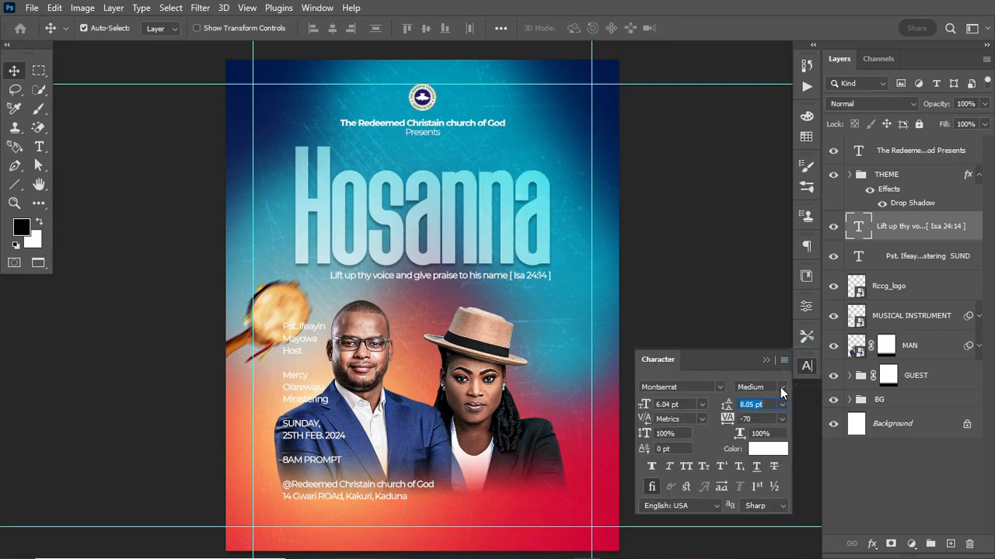
{"action": "left_click", "coordinate": [781, 387]}
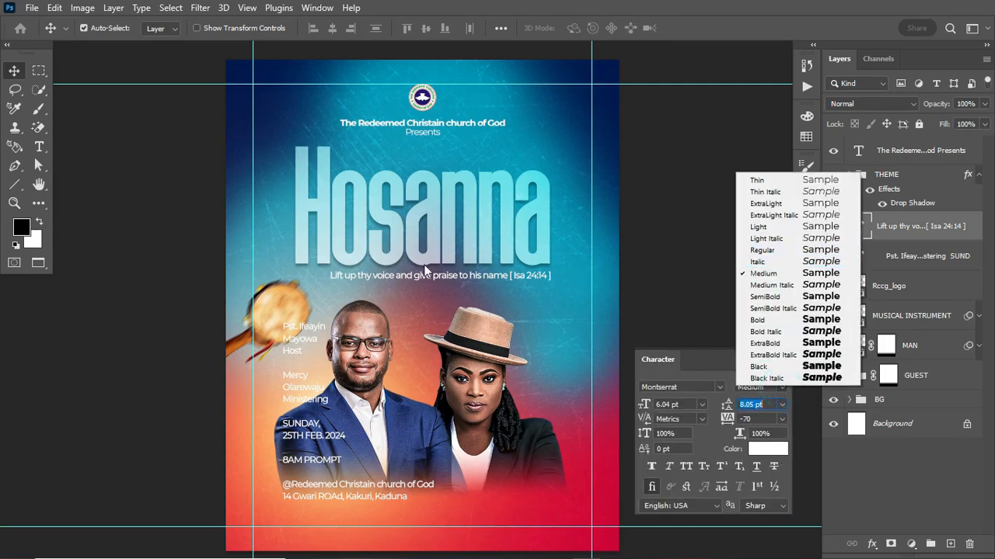
{"action": "left_click", "coordinate": [39, 144]}
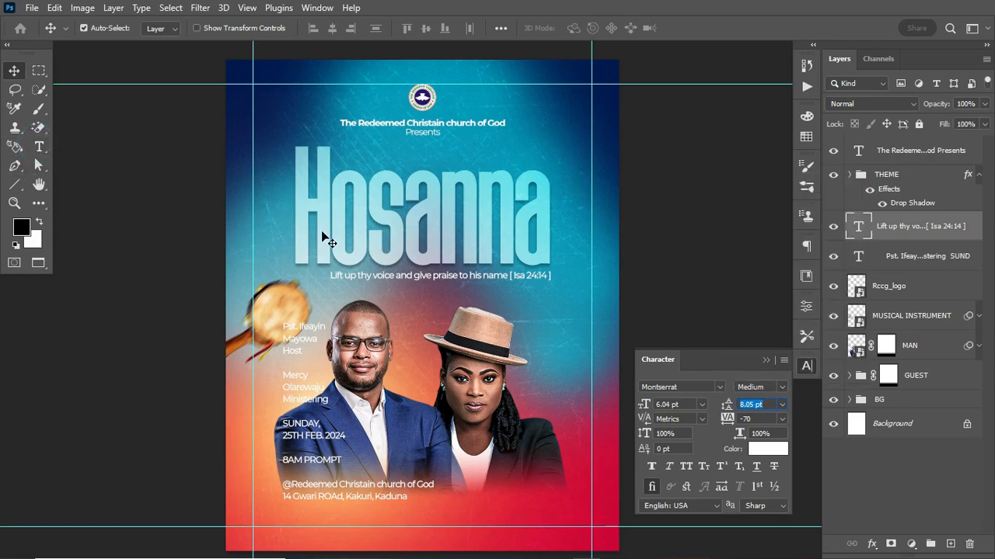
{"action": "left_click", "coordinate": [38, 144]}
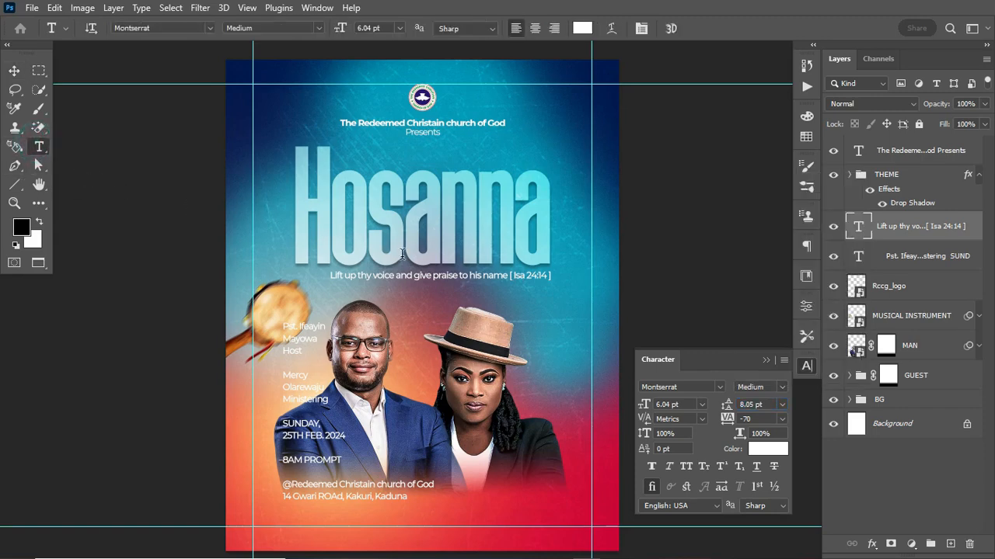
{"action": "left_click_drag", "start_coordinate": [511, 277], "coordinate": [553, 282]}
{"action": "left_click", "coordinate": [556, 277]}
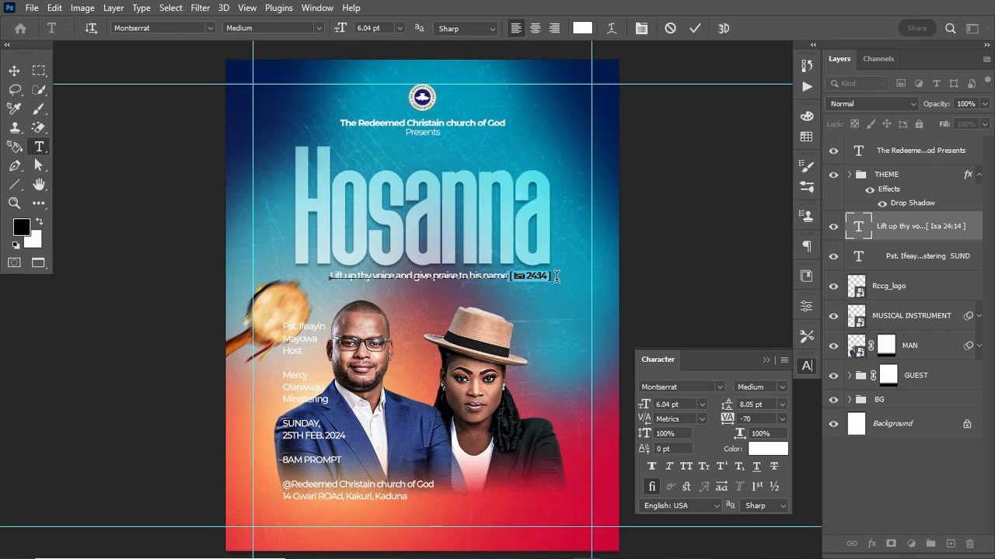
{"action": "left_click", "coordinate": [780, 387]}
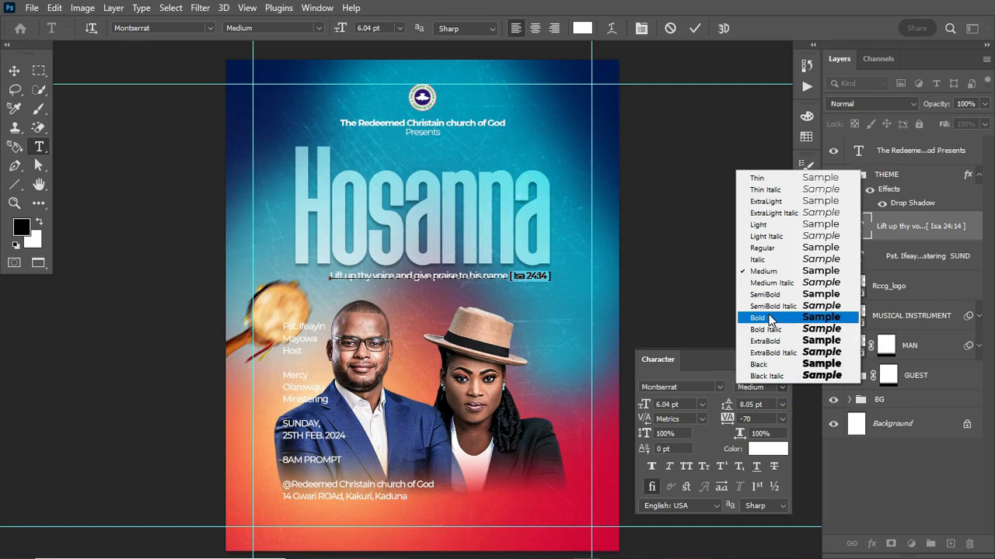
{"action": "left_click", "coordinate": [758, 318]}
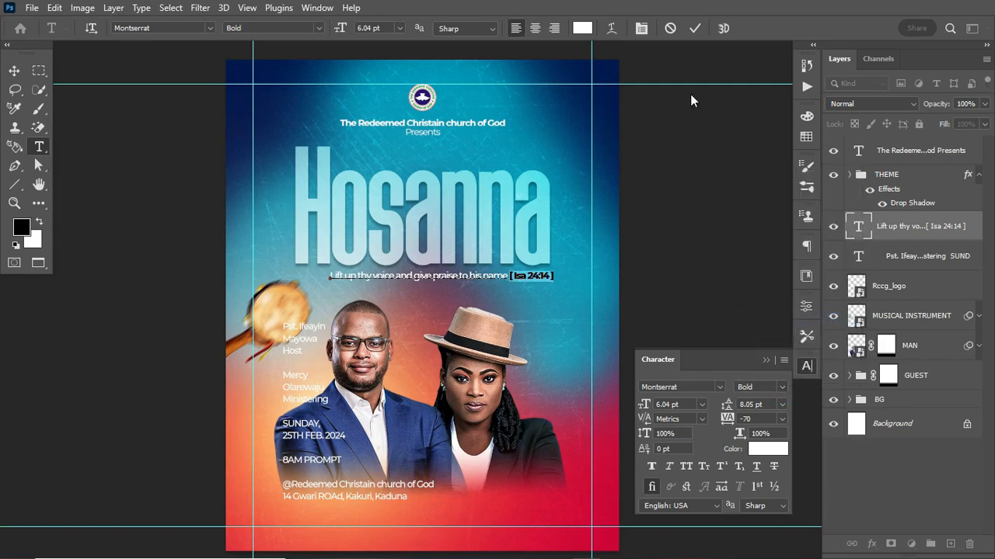
{"action": "left_click", "coordinate": [692, 27]}
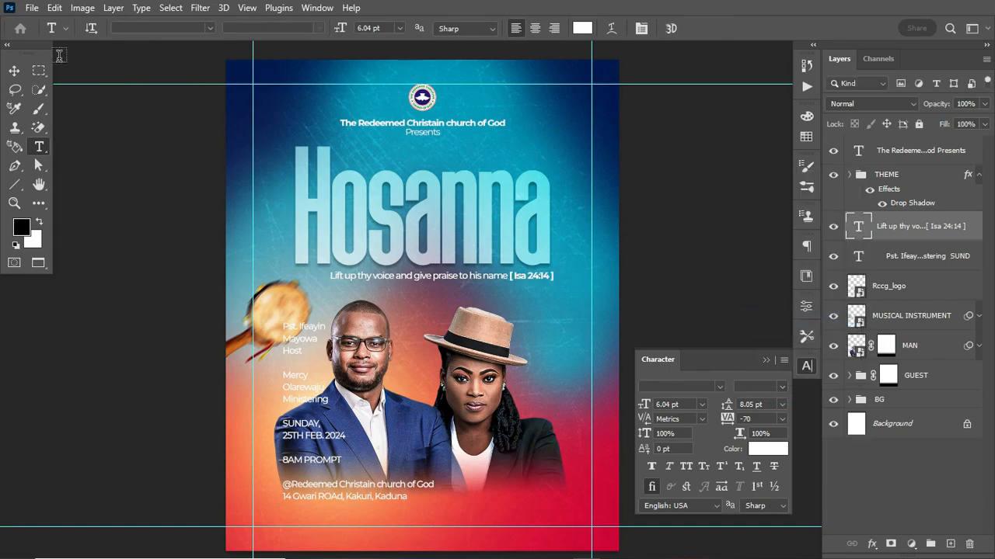
Select the THEME group and scripture layer together and nudge both down slightly
{"action": "left_click", "coordinate": [16, 72]}
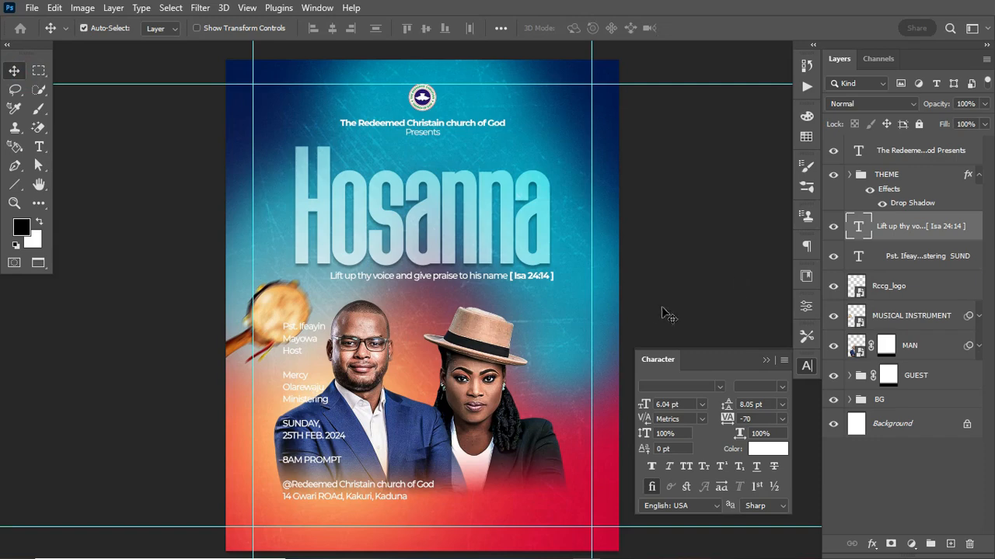
{"action": "left_click", "coordinate": [978, 174]}
{"action": "left_click", "coordinate": [948, 170], "text": "shift"}
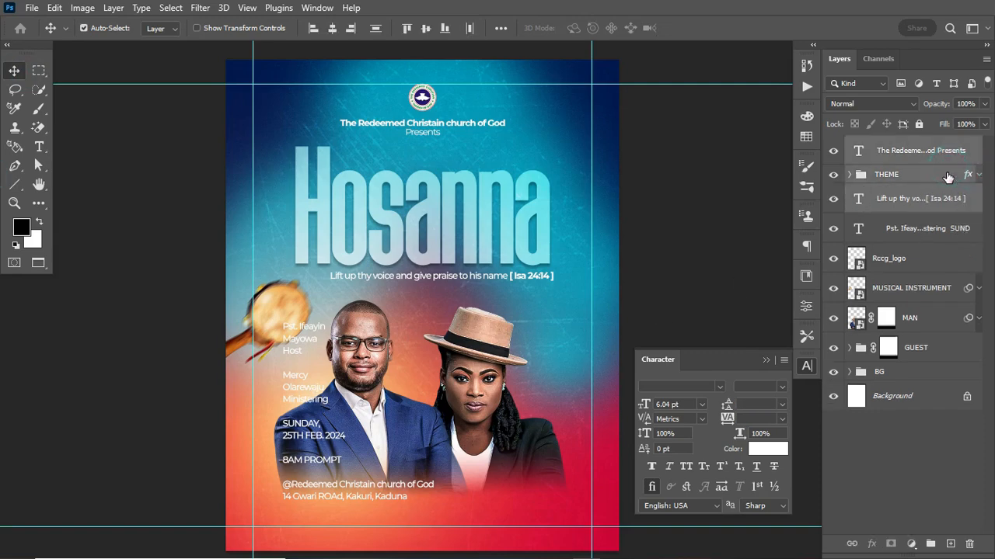
{"action": "left_click", "coordinate": [948, 176]}
{"action": "left_click", "coordinate": [955, 195], "text": "shift"}
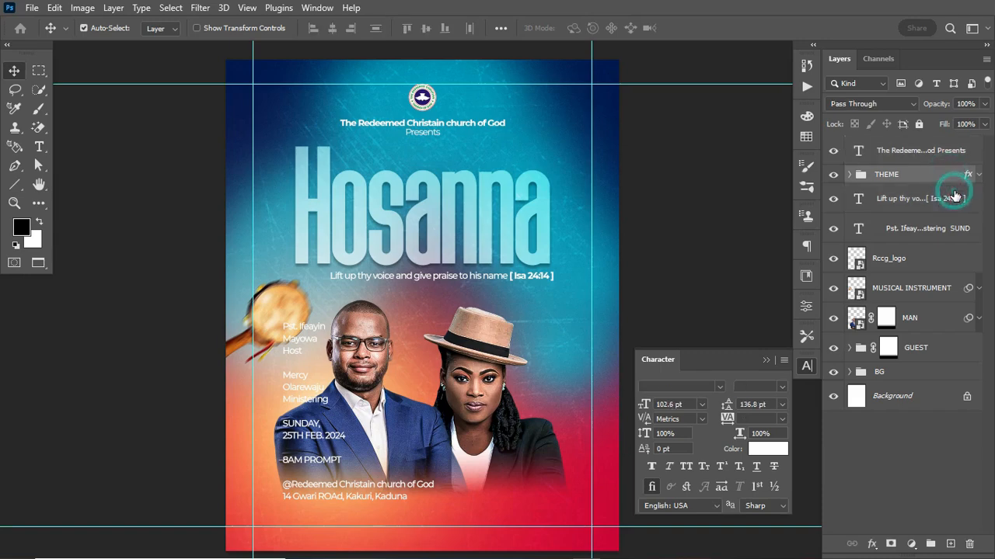
{"action": "key", "text": "Down"}
{"action": "key", "text": "Down"}
{"action": "key", "text": "Down"}
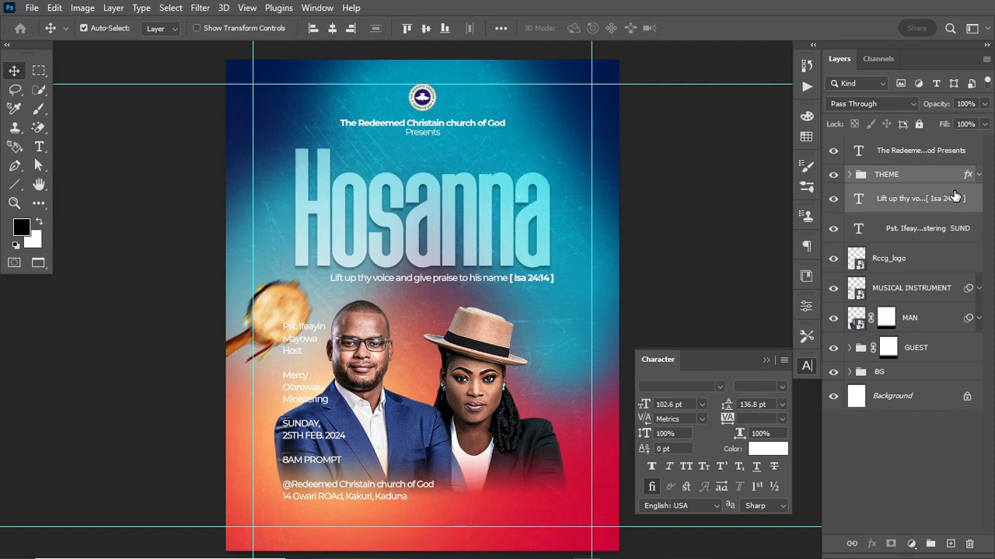
{"action": "left_click", "coordinate": [39, 146]}
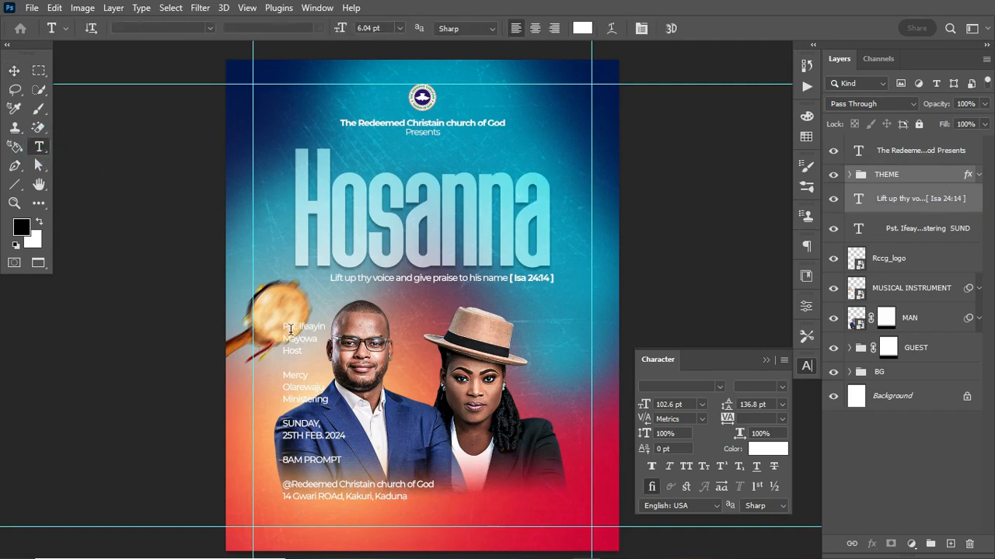
Move the host's three-line credit out of the left block into new text beside the woman
{"action": "left_click_drag", "start_coordinate": [284, 325], "coordinate": [317, 356]}
{"action": "key", "text": "ctrl+c"}
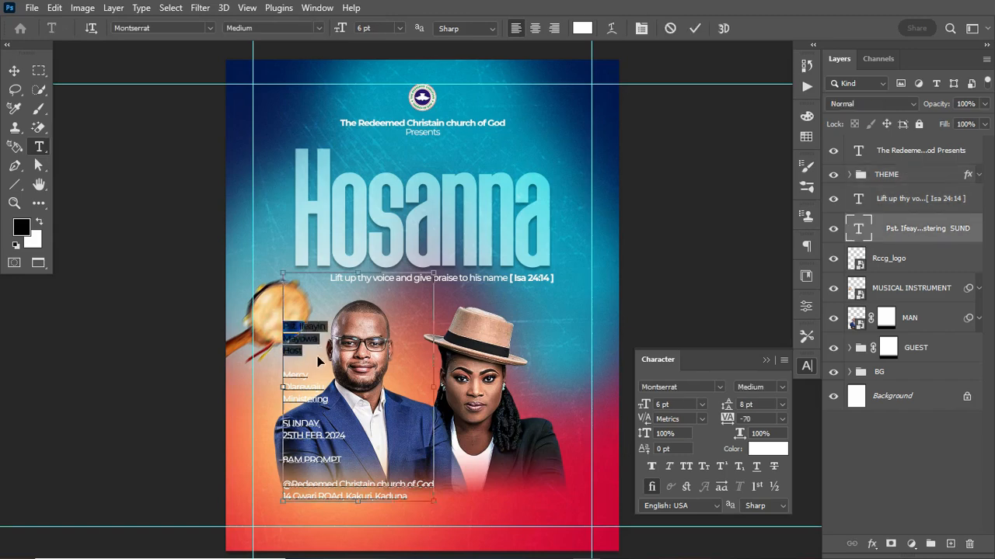
{"action": "key", "text": "BackSpace"}
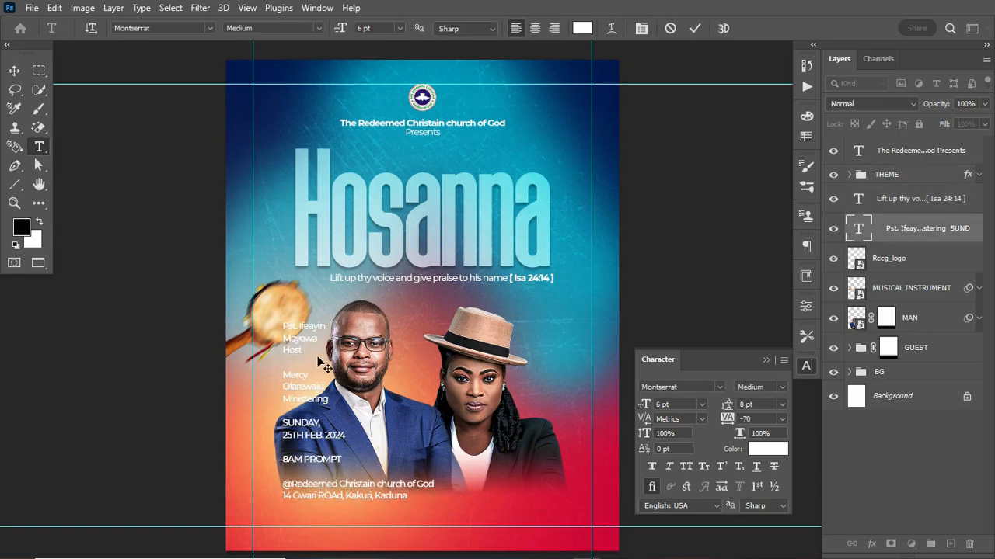
{"action": "key", "text": "ctrl+Return"}
{"action": "left_click", "coordinate": [430, 367]}
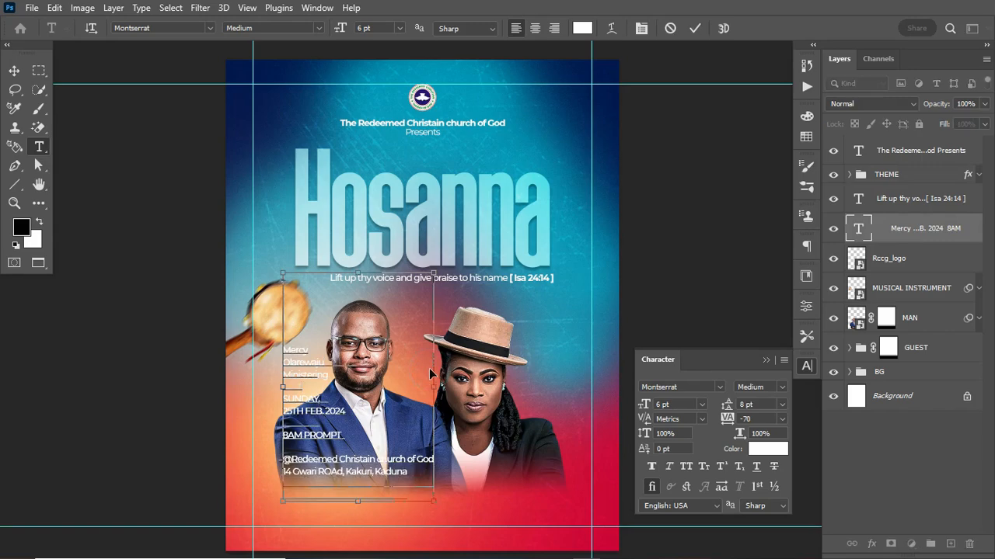
{"action": "key", "text": "ctrl+v"}
{"action": "key", "text": "Escape"}
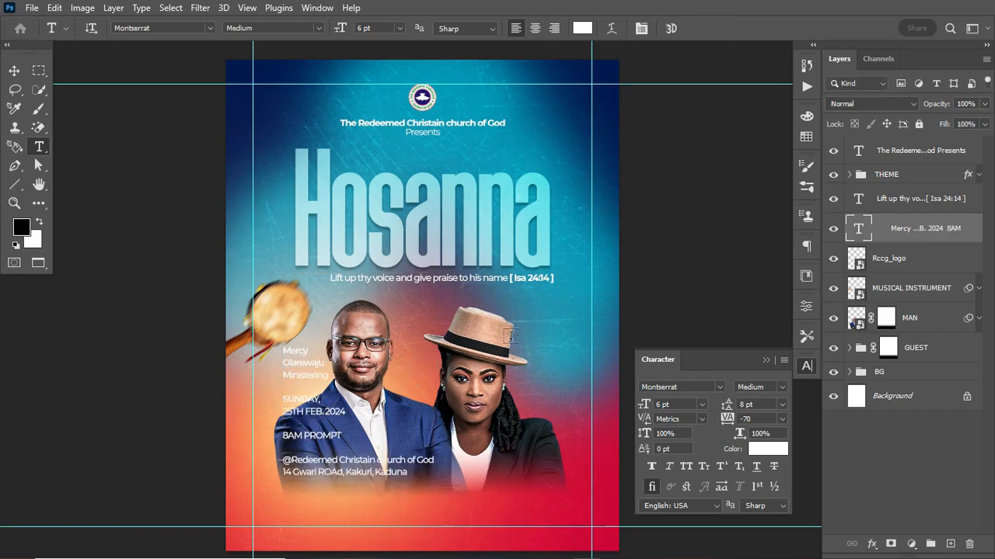
{"action": "left_click", "coordinate": [543, 335]}
{"action": "key", "text": "ctrl+v"}
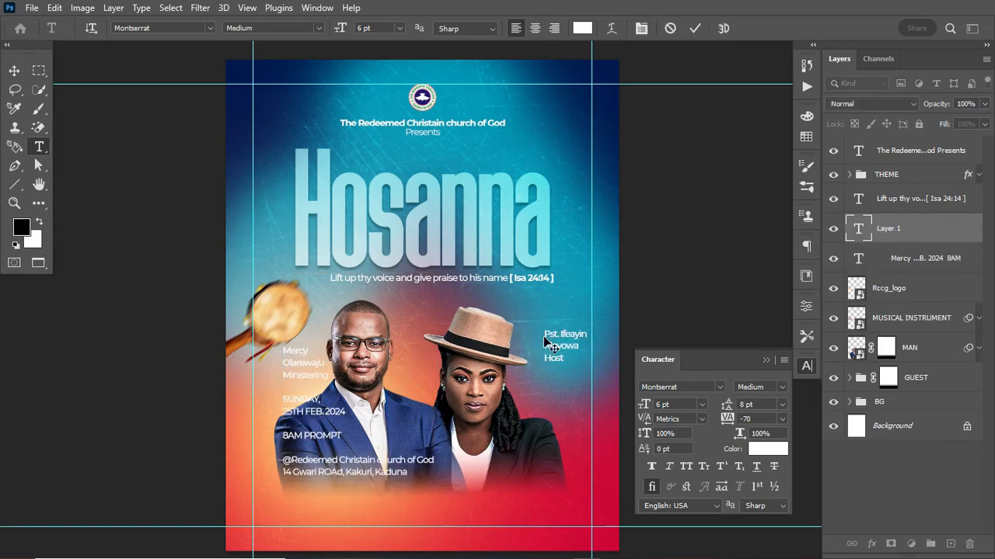
{"action": "key", "text": "ctrl+Return"}
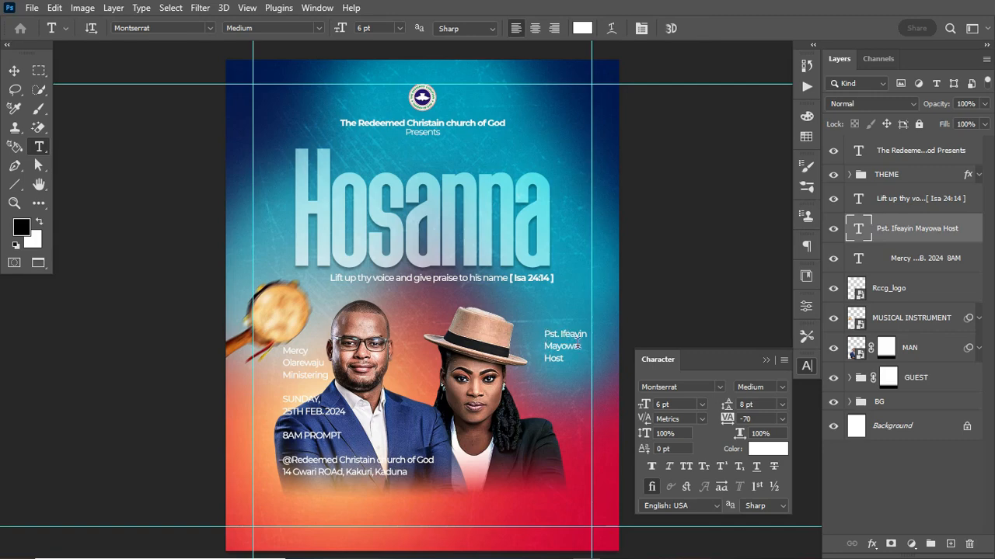
{"action": "left_click", "coordinate": [688, 386]}
Set the host credit to Futura Bk BT Book Italic, its second line to Futura Std Heavy
{"action": "type", "text": "FUT"}
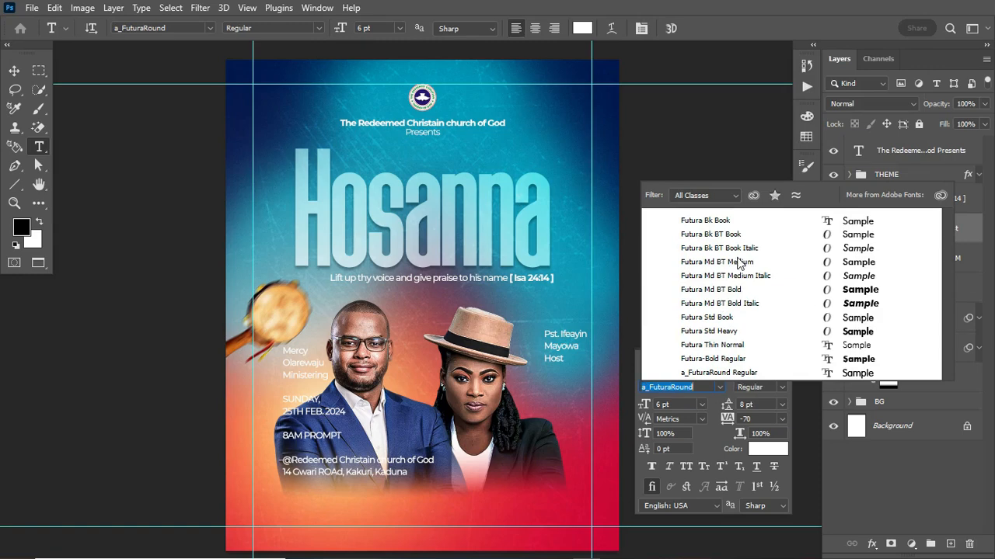
{"action": "left_click", "coordinate": [744, 249]}
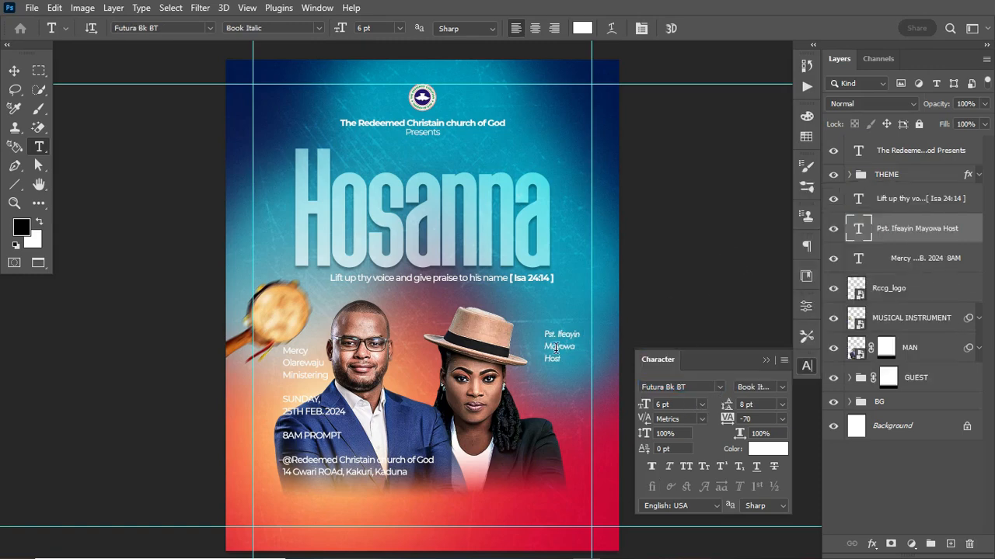
{"action": "left_click_drag", "start_coordinate": [545, 347], "coordinate": [586, 348]}
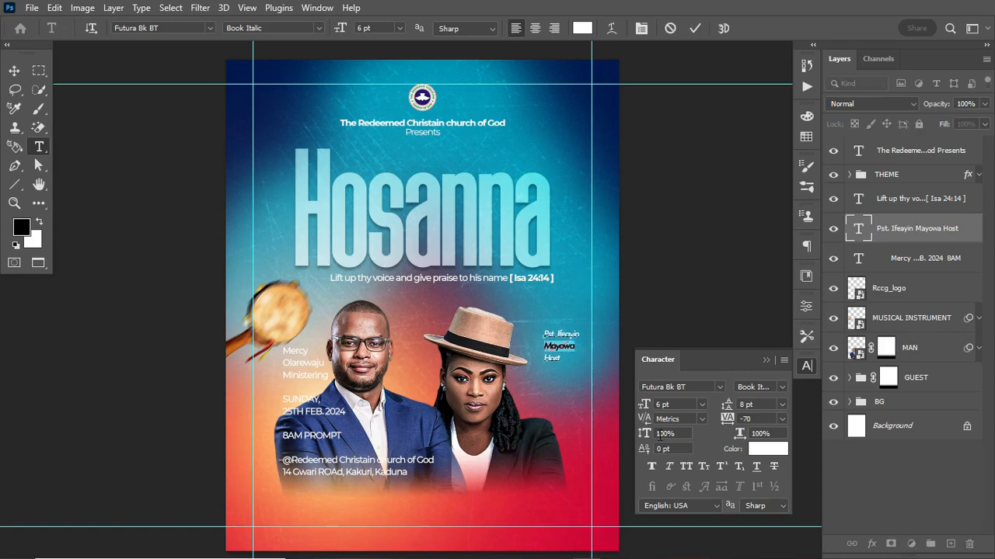
{"action": "left_click", "coordinate": [695, 386]}
{"action": "type", "text": "FUT"}
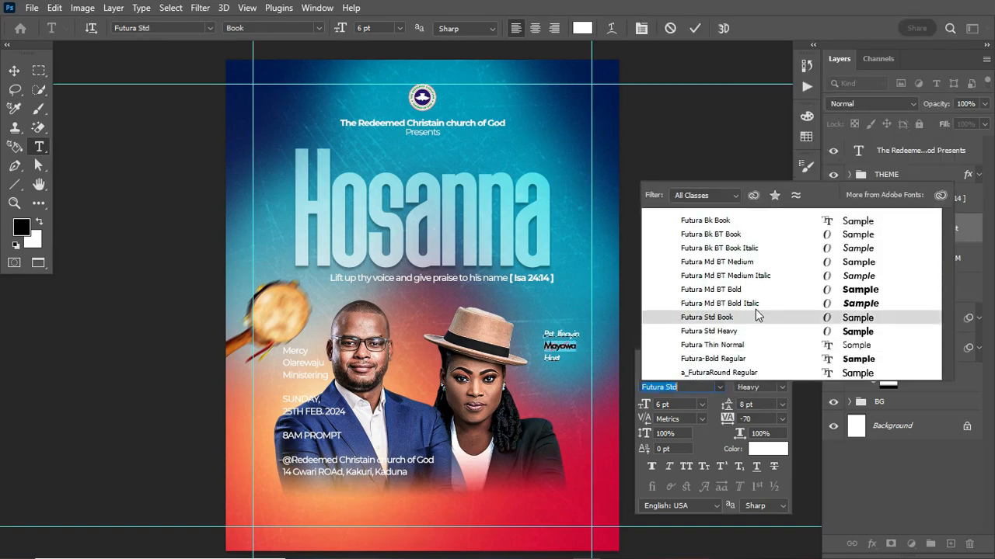
{"action": "left_click", "coordinate": [747, 335]}
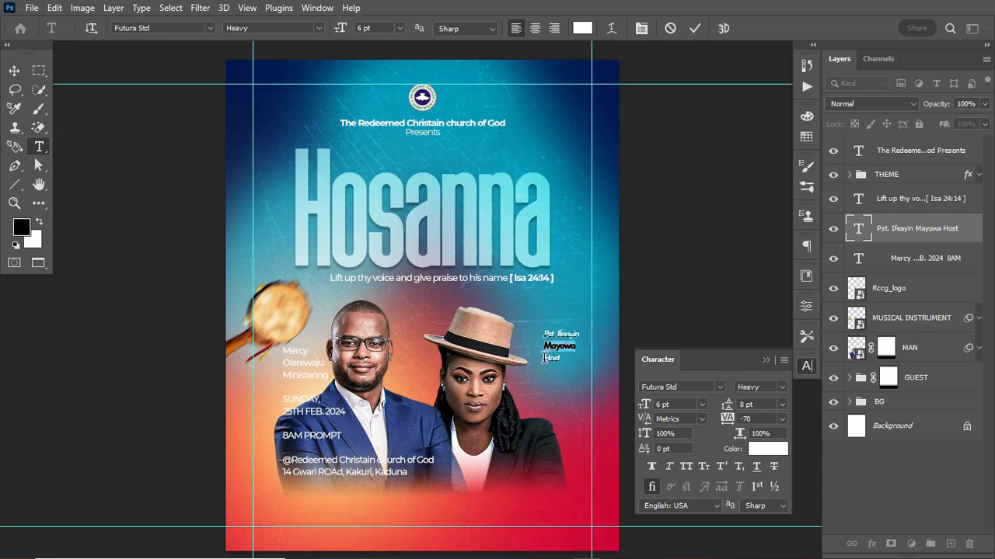
Make the word 'Host' yellow in the Sweet Beans Free Trial font
{"action": "left_click_drag", "start_coordinate": [544, 357], "coordinate": [567, 359]}
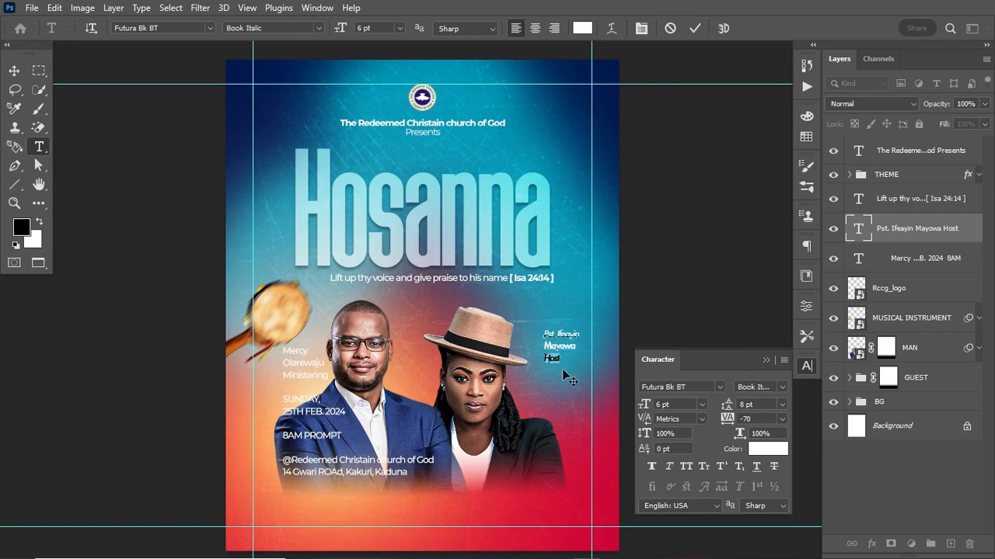
{"action": "left_click", "coordinate": [698, 386]}
{"action": "type", "text": "SWETT"}
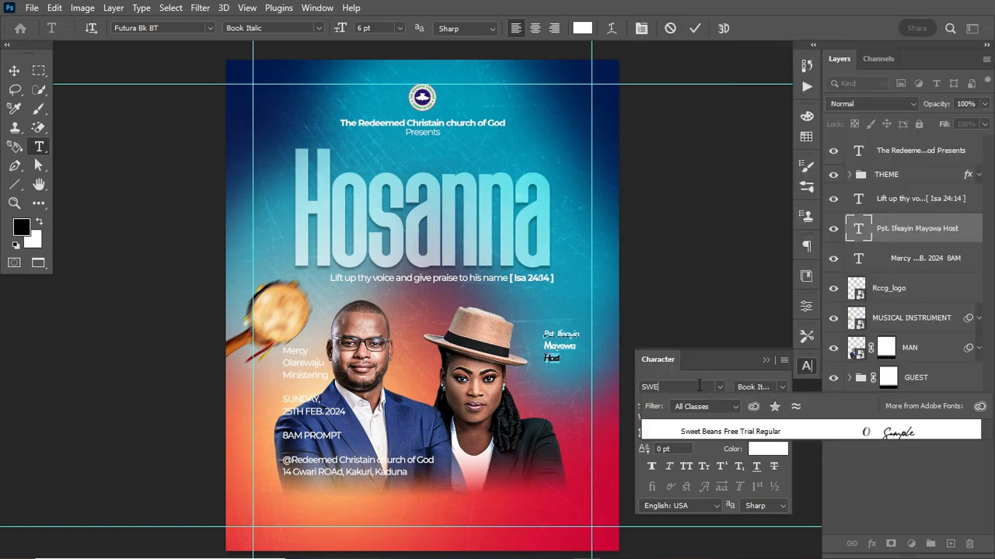
{"action": "key", "text": "BackSpace"}
{"action": "left_click", "coordinate": [706, 426]}
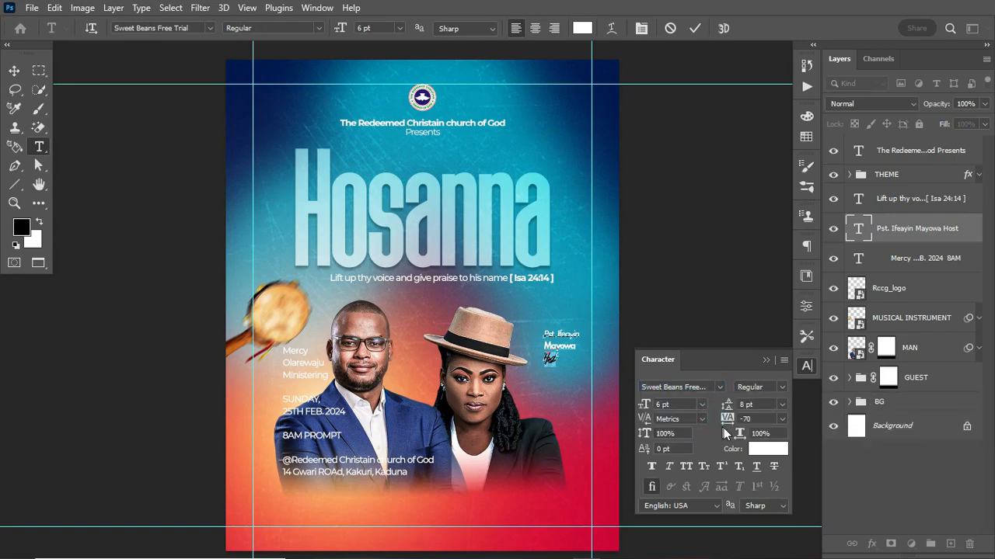
{"action": "left_click", "coordinate": [769, 449]}
{"action": "left_click_drag", "start_coordinate": [697, 460], "coordinate": [691, 468]}
{"action": "left_click", "coordinate": [673, 309]}
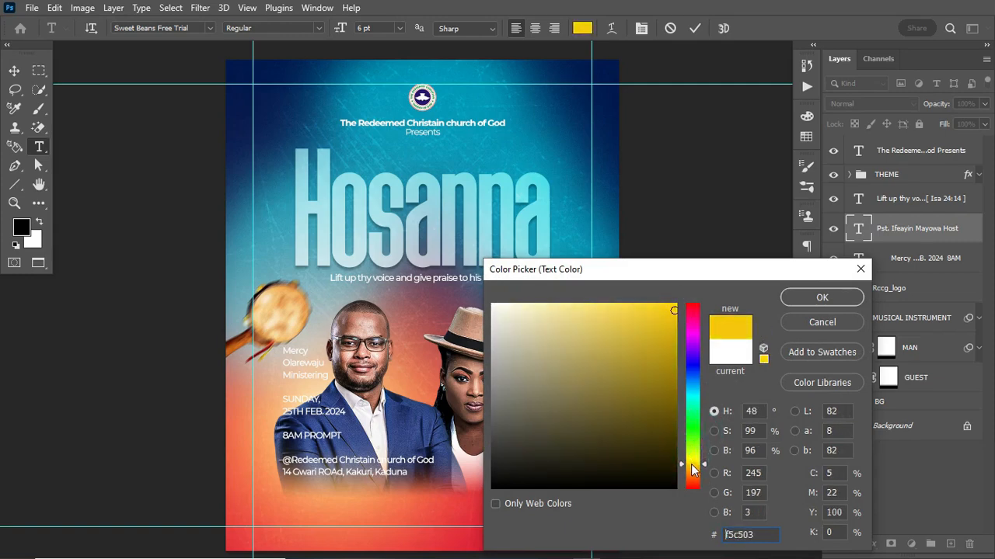
{"action": "left_click", "coordinate": [674, 306]}
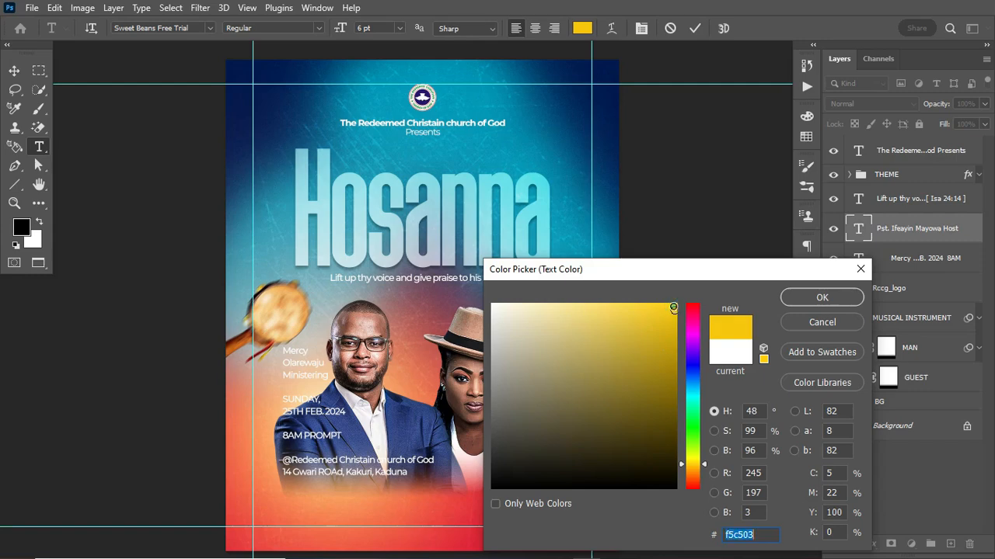
{"action": "left_click", "coordinate": [786, 298]}
{"action": "left_click", "coordinate": [693, 28]}
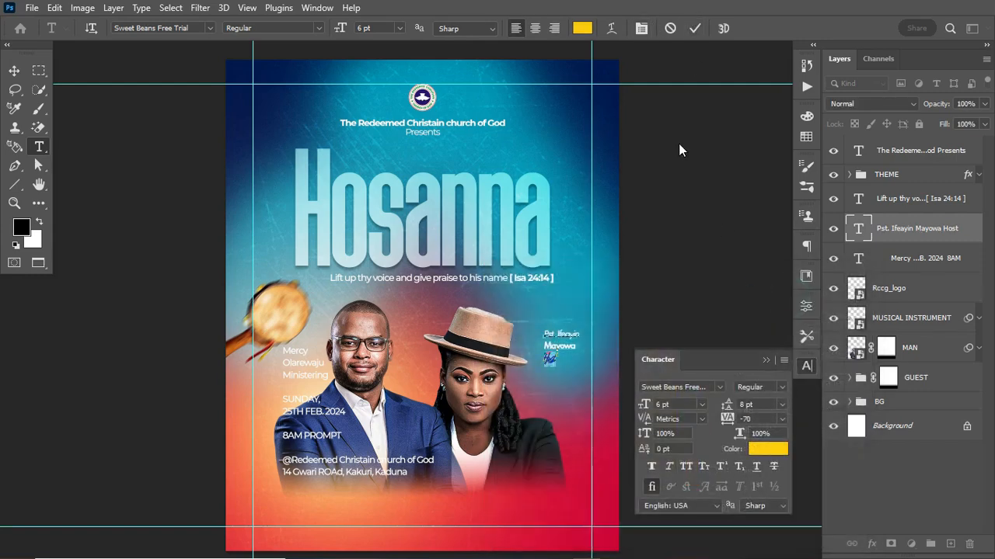
Make the name Faux Bold with -30 tracking and 6 pt leading
{"action": "left_click", "coordinate": [653, 467]}
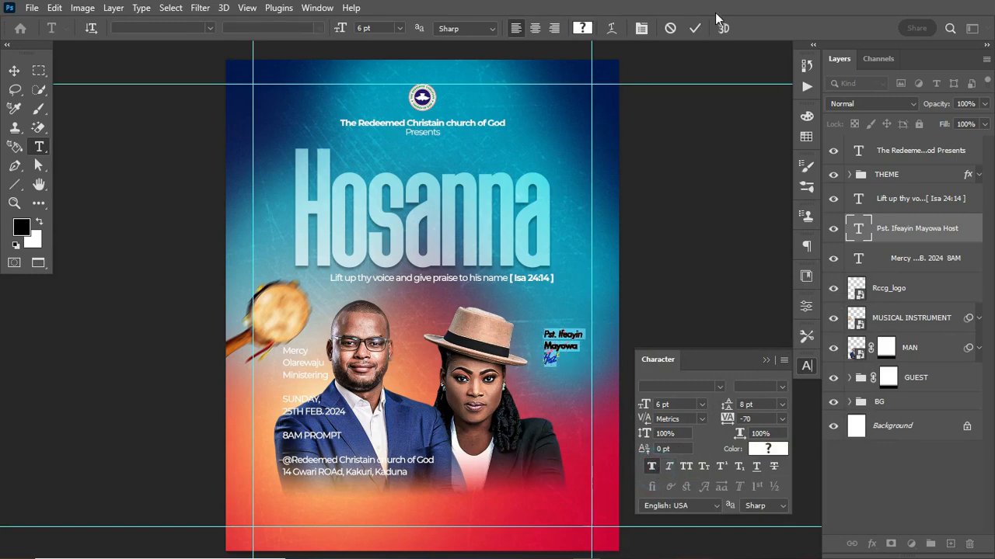
{"action": "left_click", "coordinate": [694, 29]}
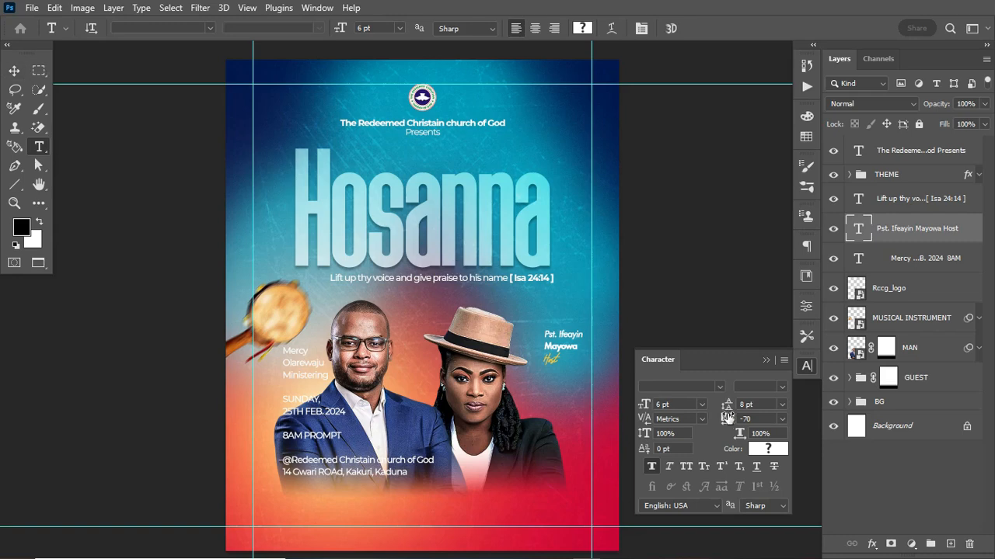
{"action": "left_click_drag", "start_coordinate": [726, 418], "coordinate": [728, 420]}
{"action": "left_click_drag", "start_coordinate": [733, 406], "coordinate": [728, 404]}
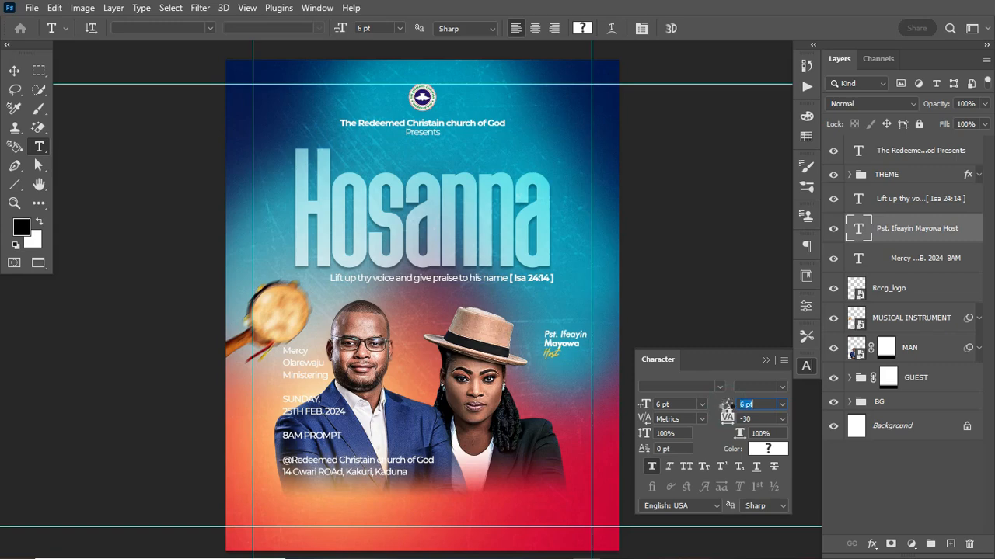
{"action": "left_click", "coordinate": [14, 71]}
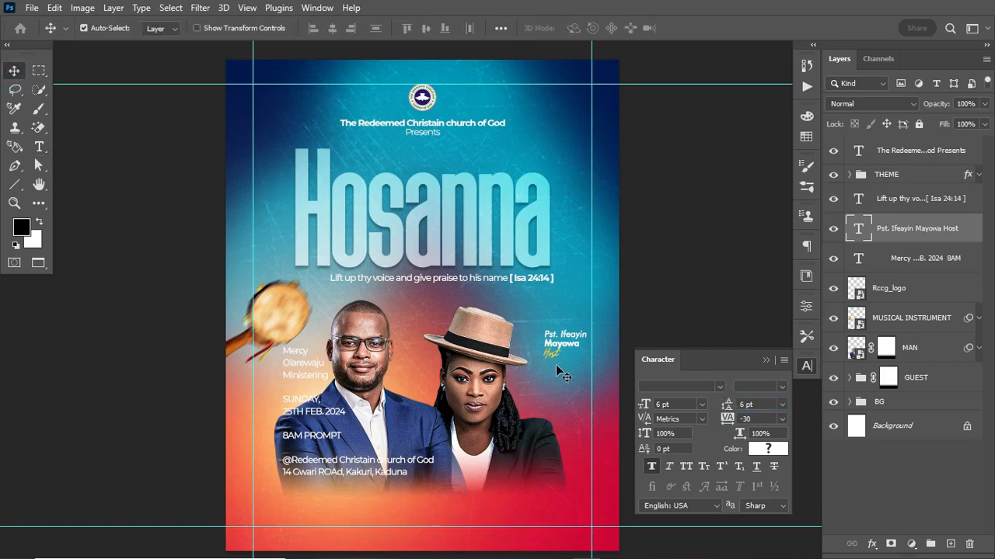
Place the host credit on the man's jacket, scale it about 109%, and copy it onto the woman
{"action": "left_click_drag", "start_coordinate": [561, 345], "coordinate": [411, 429]}
{"action": "key", "text": "ctrl+t"}
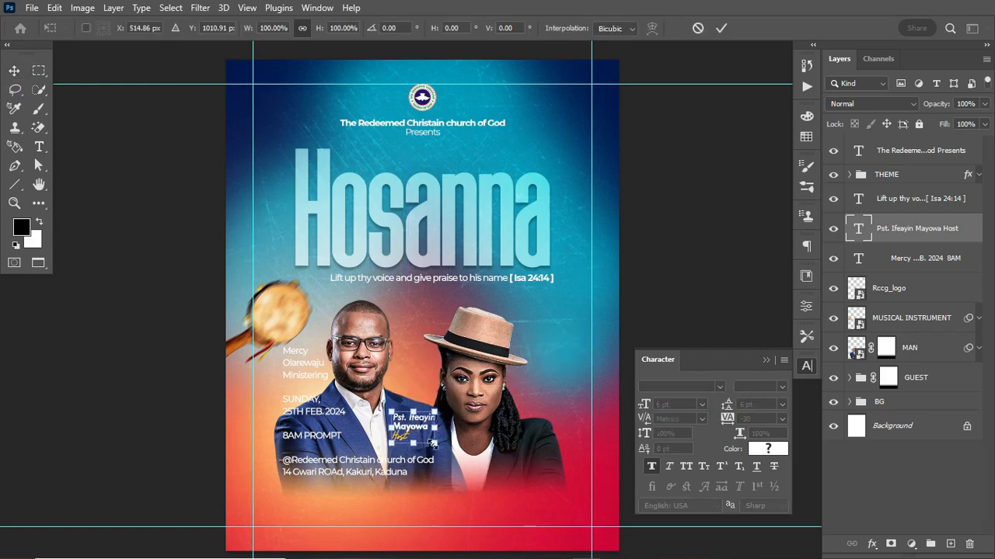
{"action": "left_click_drag", "start_coordinate": [435, 442], "coordinate": [442, 449]}
{"action": "key", "text": "Return"}
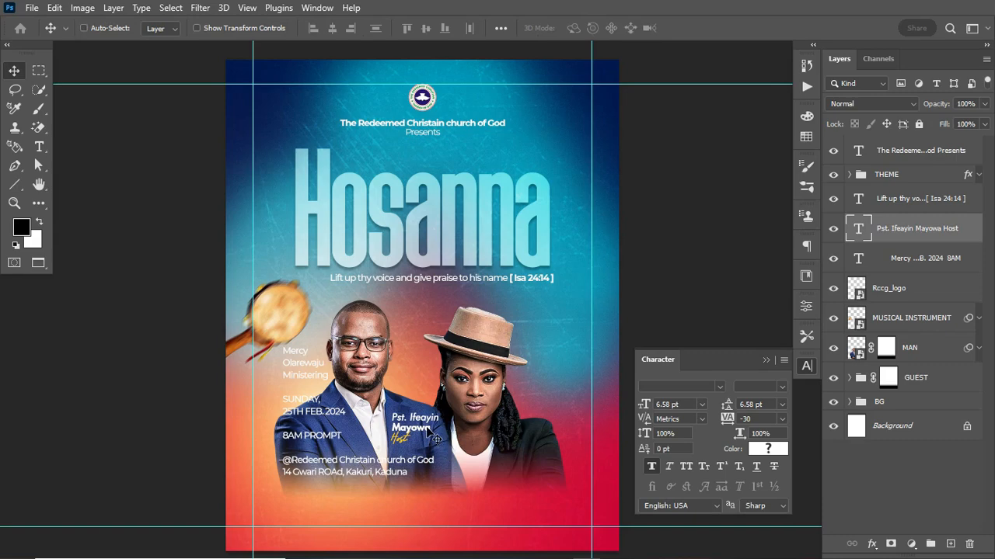
{"action": "left_click_drag", "start_coordinate": [427, 429], "coordinate": [541, 452]}
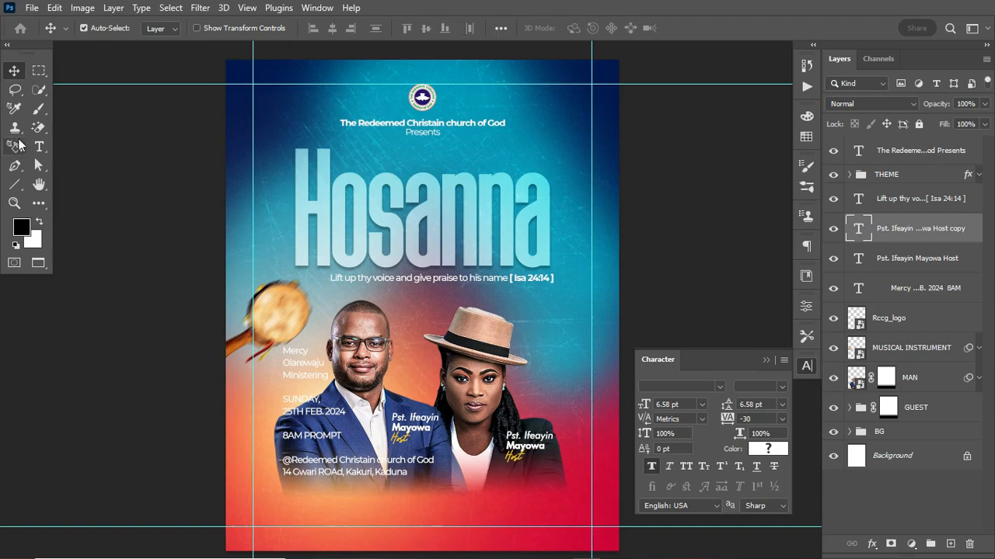
{"action": "key", "text": "t"}
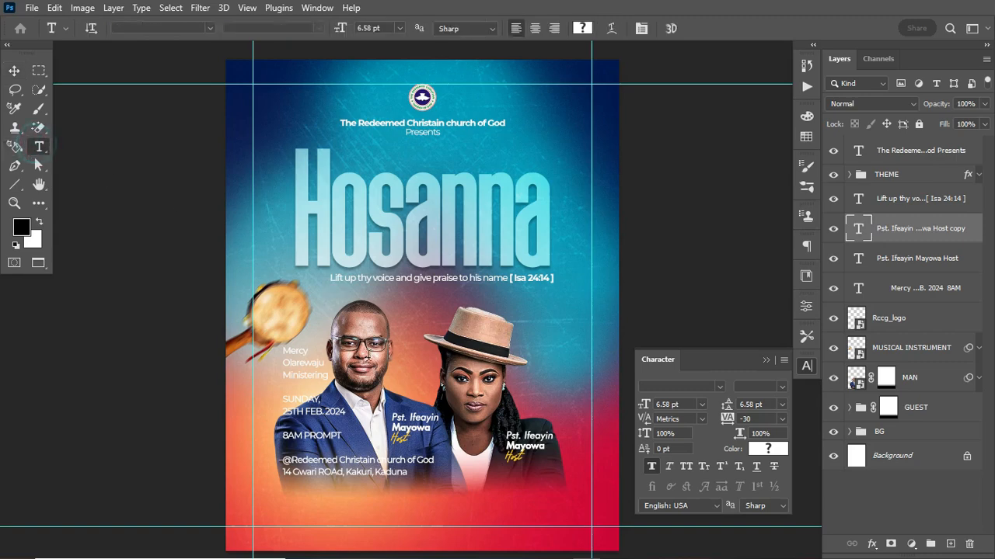
Replace the copied credit's name lines with the guest minister's first name and surname
{"action": "left_click", "coordinate": [524, 435]}
{"action": "left_click_drag", "start_coordinate": [507, 436], "coordinate": [572, 436]}
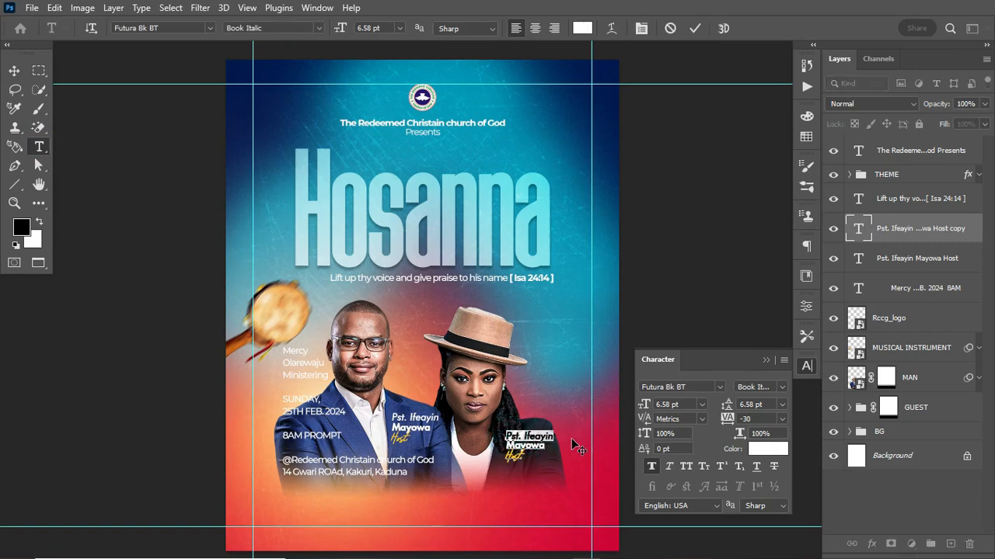
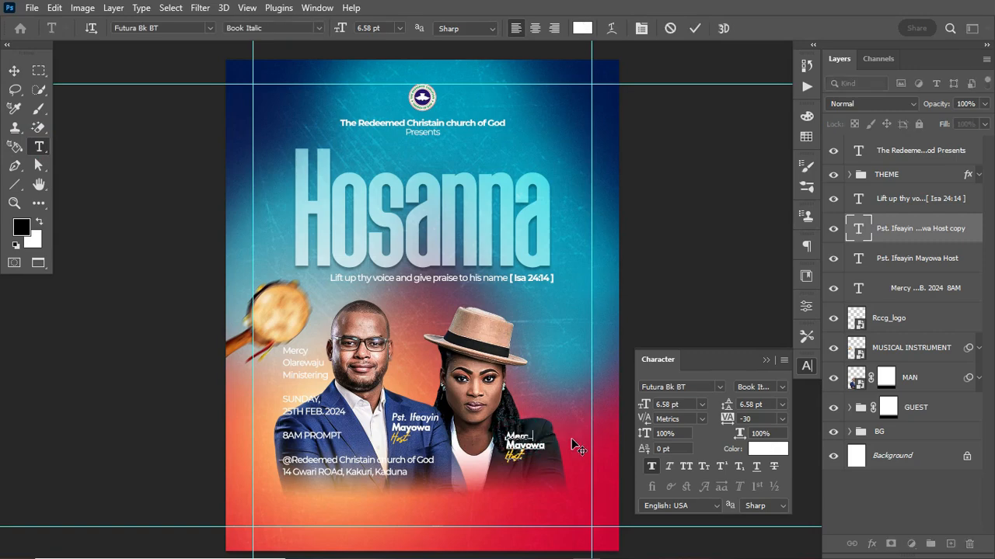
{"action": "left_click_drag", "start_coordinate": [507, 446], "coordinate": [583, 448]}
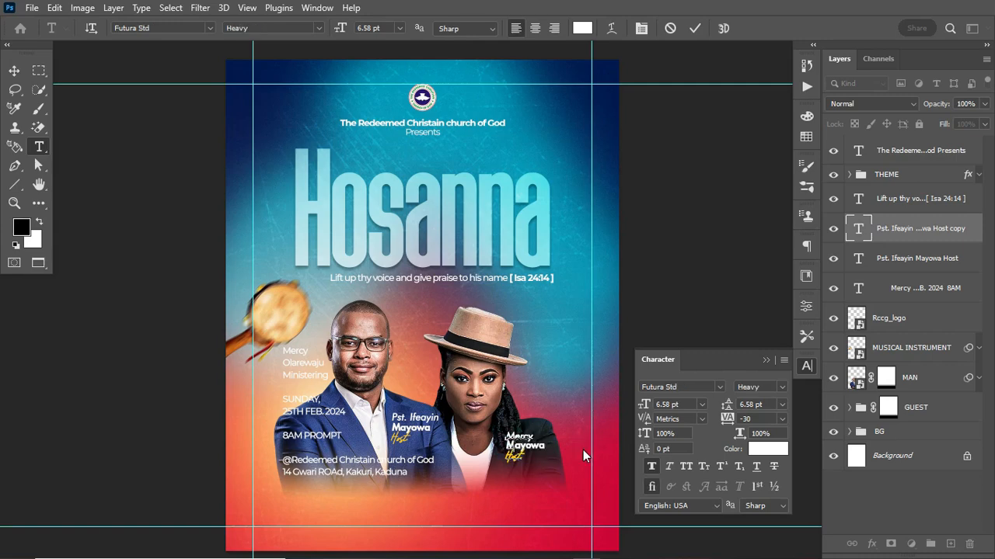
{"action": "left_click_drag", "start_coordinate": [509, 455], "coordinate": [544, 458]}
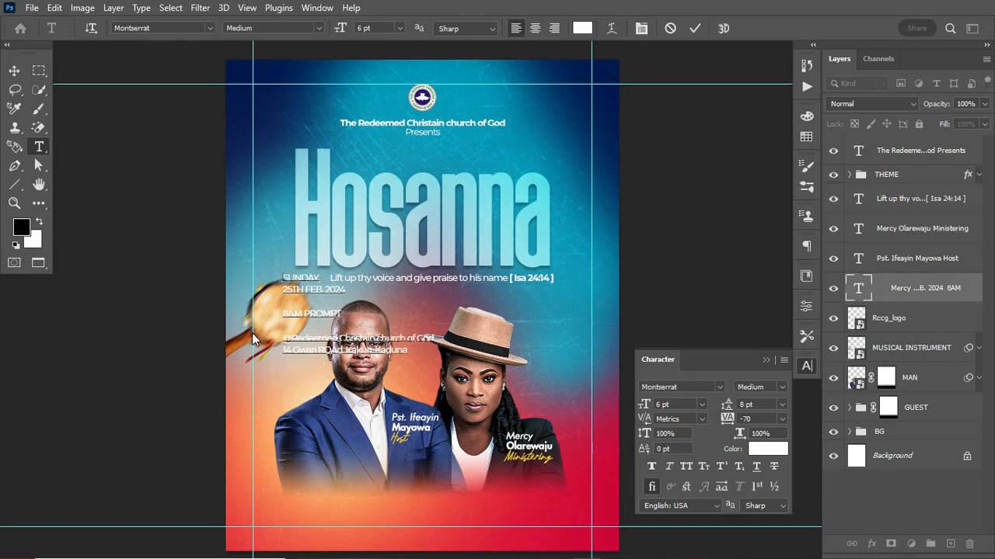
{"action": "left_click_drag", "start_coordinate": [281, 273], "coordinate": [346, 292]}
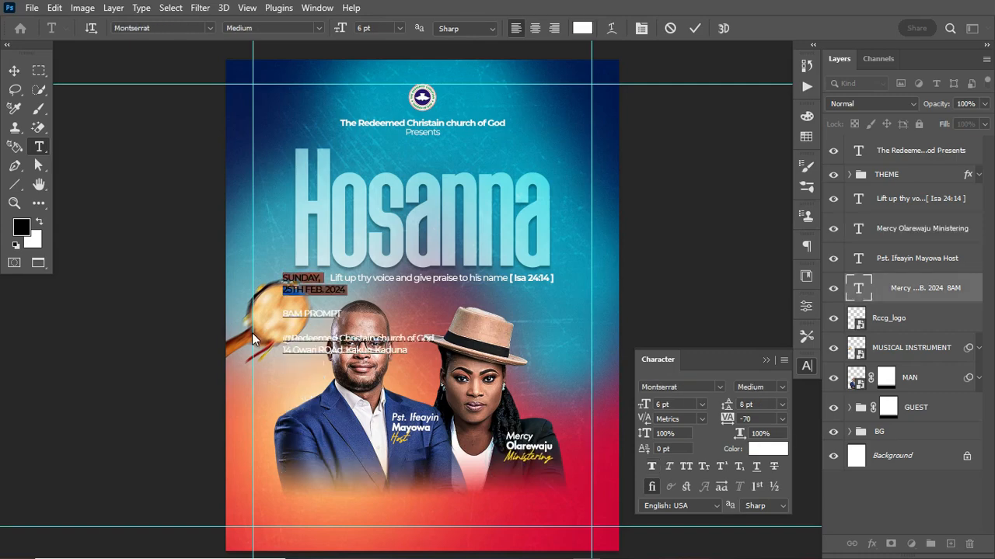
Cut the SUNDAY through 8AM PROMPT lines from the event text and commit the edit
{"action": "key", "text": "shift+Down"}
{"action": "key", "text": "shift+Down"}
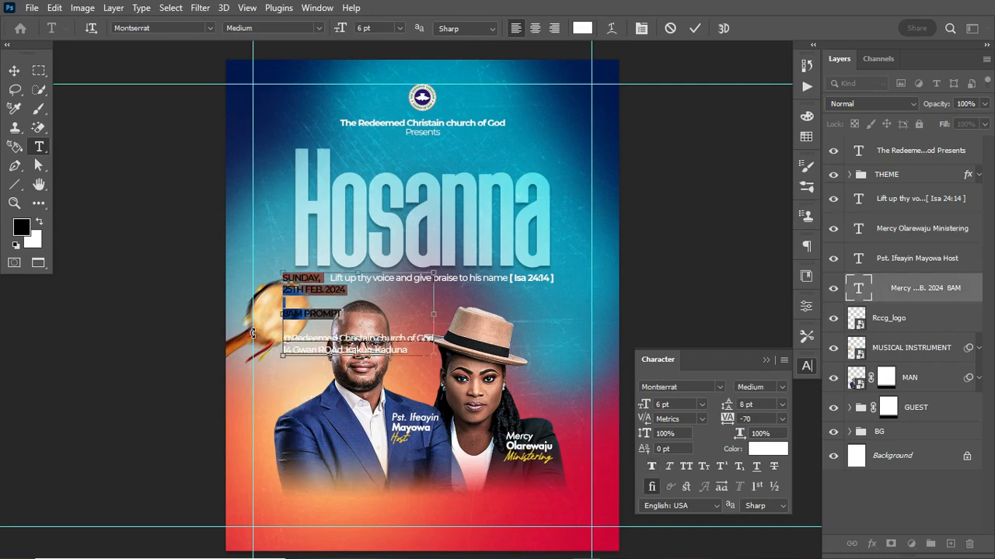
{"action": "key", "text": "ctrl+x"}
{"action": "key", "text": "ctrl+Return"}
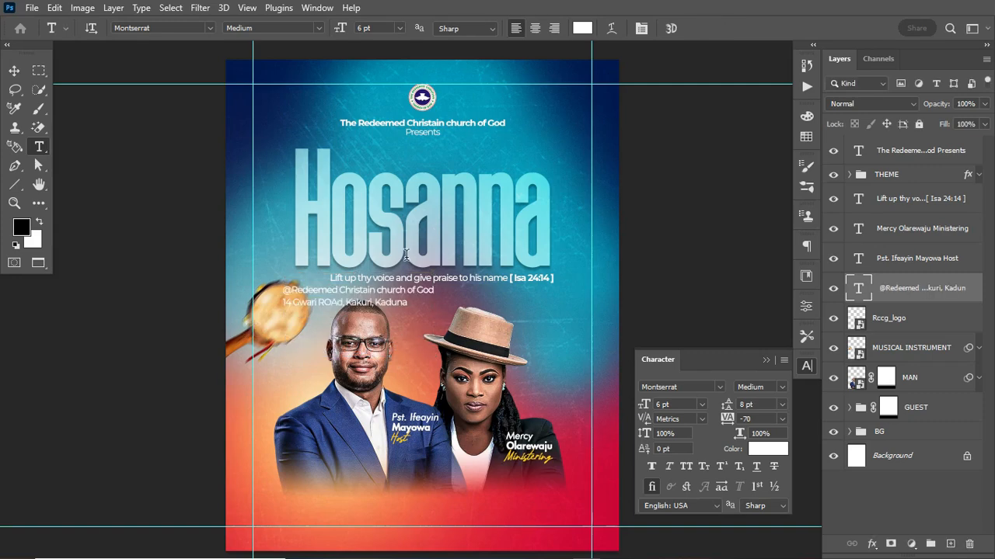
Move the church address text down to sit just above the man's head
{"action": "left_click_drag", "start_coordinate": [308, 307], "coordinate": [308, 345]}
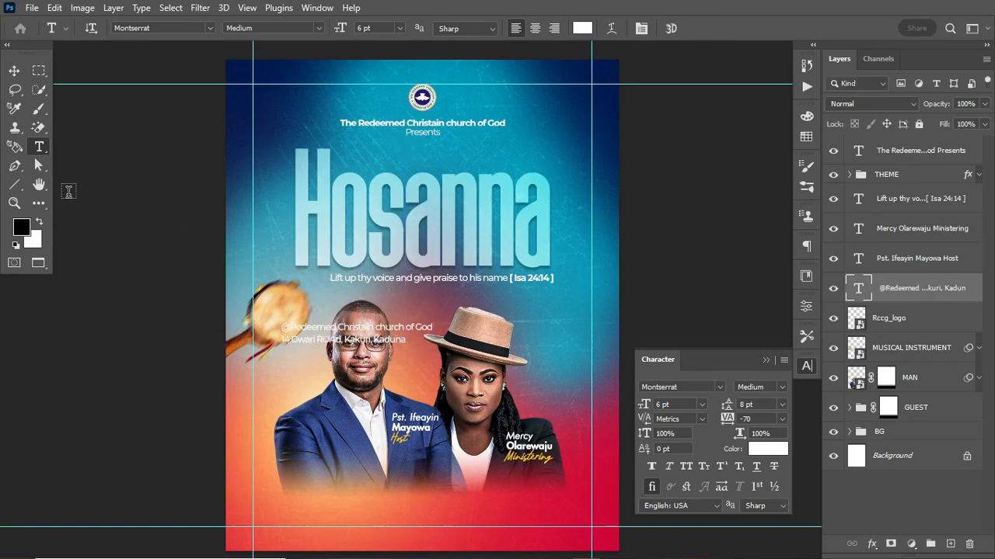
{"action": "left_click", "coordinate": [14, 184]}
{"action": "left_click", "coordinate": [63, 185]}
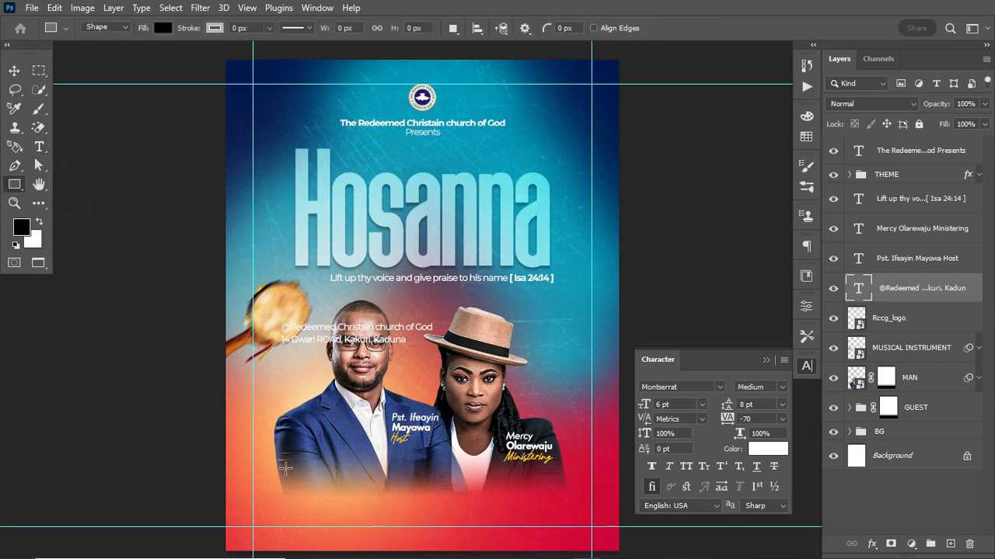
Draw a wide rectangle across the bottom of the flyer and fill it white
{"action": "left_click_drag", "start_coordinate": [279, 471], "coordinate": [567, 522]}
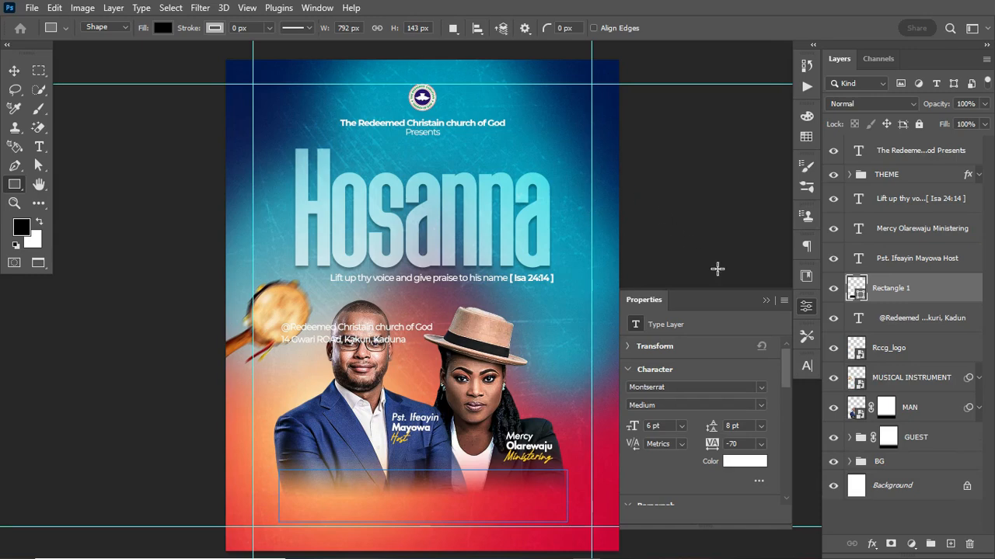
{"action": "left_click", "coordinate": [861, 294]}
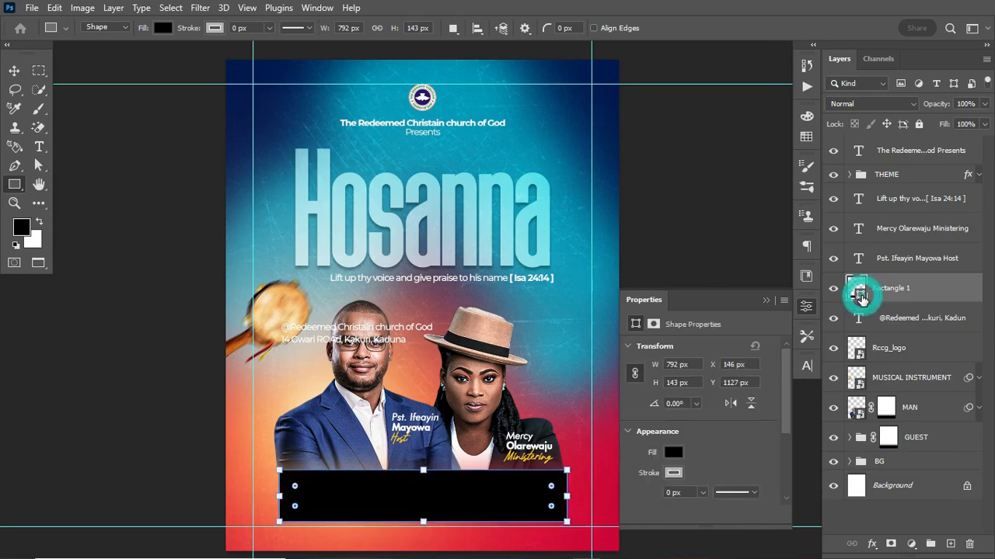
{"action": "double_click", "coordinate": [859, 296]}
{"action": "left_click_drag", "start_coordinate": [520, 330], "coordinate": [484, 290]}
{"action": "left_click", "coordinate": [822, 297]}
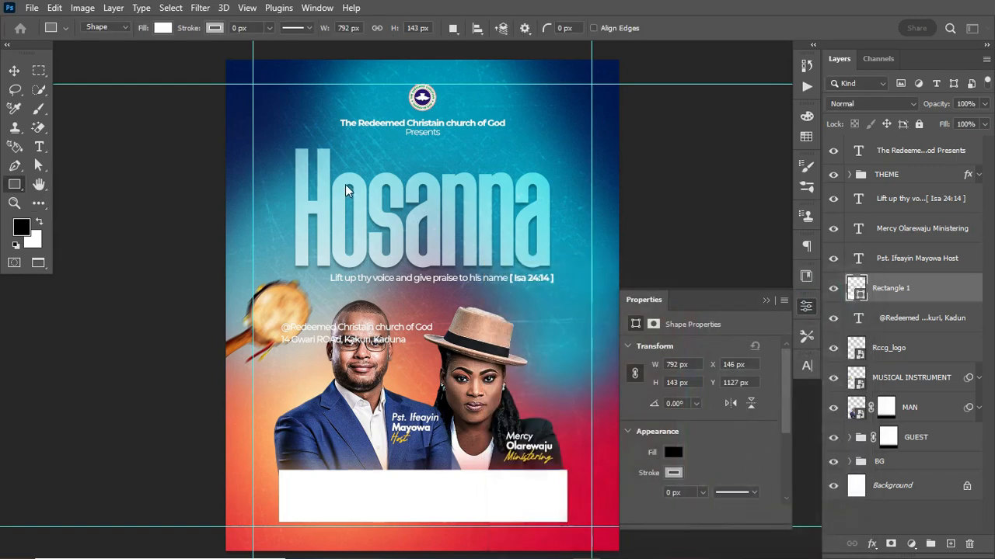
Nudge the white bar into position just below the guest photos
{"action": "left_click", "coordinate": [12, 73]}
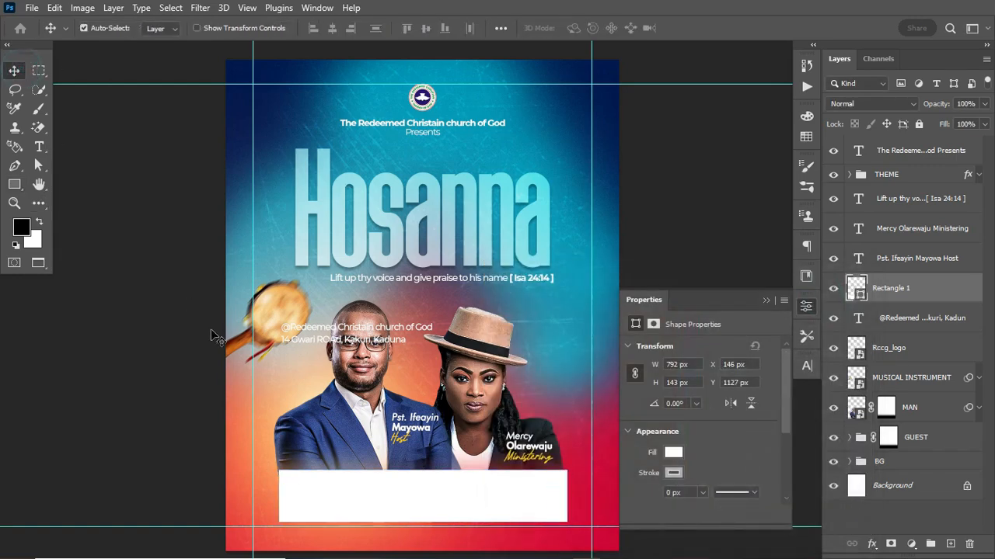
{"action": "left_click", "coordinate": [369, 512]}
{"action": "left_click_drag", "start_coordinate": [370, 513], "coordinate": [370, 514]}
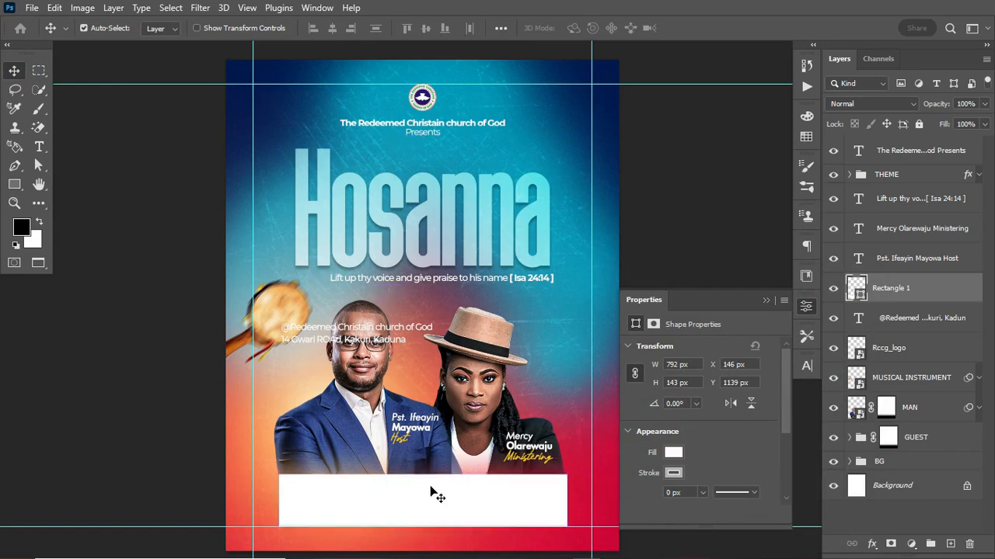
{"action": "key", "text": "ctrl"}
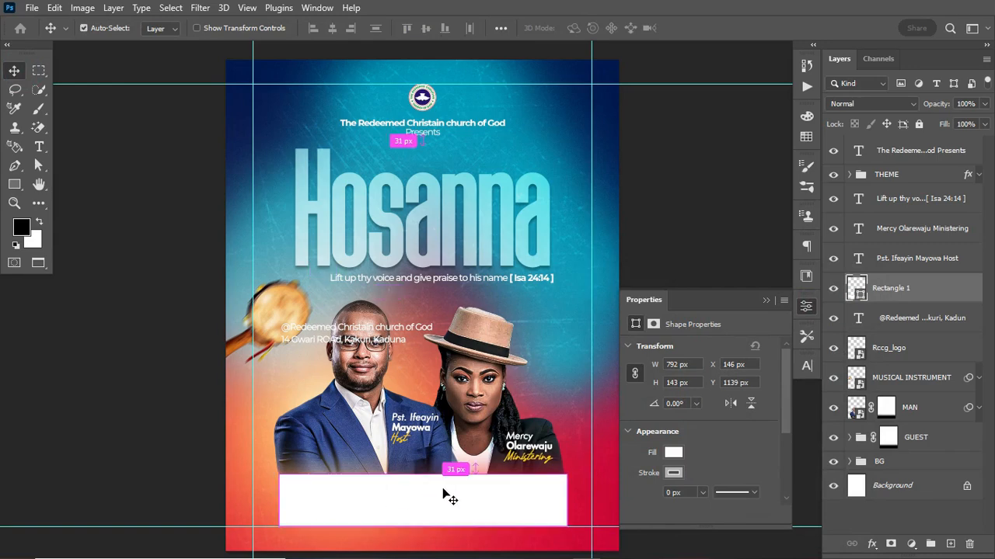
{"action": "key", "text": "Up"}
{"action": "key", "text": "Up"}
{"action": "key", "text": "Up"}
{"action": "key", "text": "Up"}
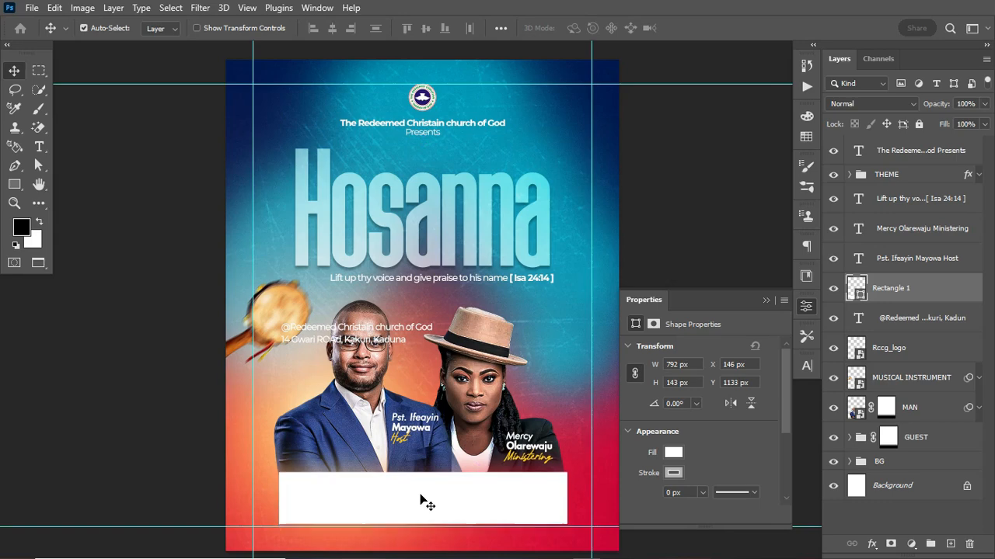
{"action": "left_click", "coordinate": [14, 90]}
Lasso a jagged outline around the white bar, adding areas with Shift
{"action": "left_click", "coordinate": [765, 300]}
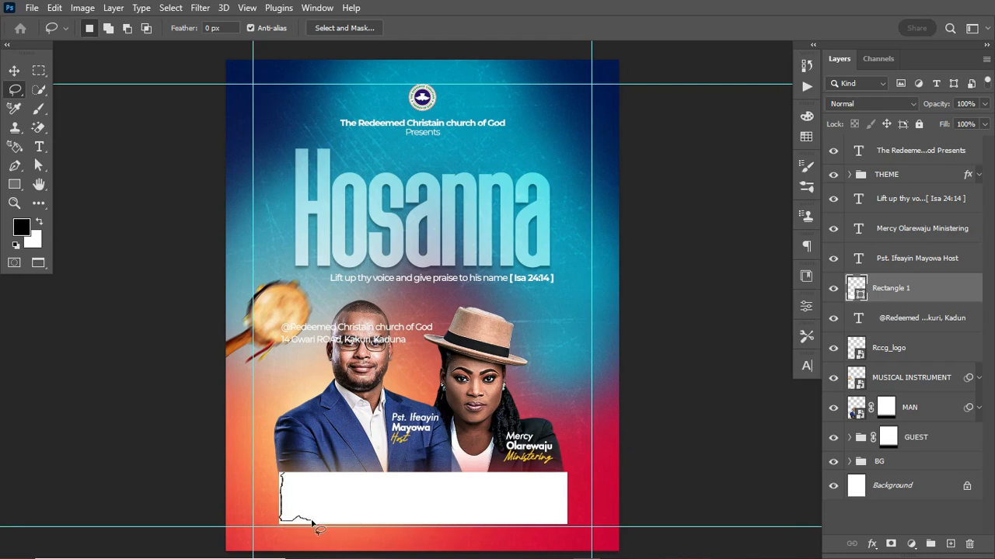
{"action": "mouse_move", "coordinate": [318, 525]}
{"action": "left_mouse_down"}
{"action": "mouse_move", "coordinate": [470, 530]}
{"action": "mouse_move", "coordinate": [565, 509]}
{"action": "mouse_move", "coordinate": [487, 479]}
{"action": "mouse_move", "coordinate": [285, 476]}
{"action": "mouse_move", "coordinate": [288, 510]}
{"action": "mouse_move", "coordinate": [306, 523]}
{"action": "left_mouse_up"}
{"action": "key", "text": "shift"}
{"action": "key", "text": "shift"}
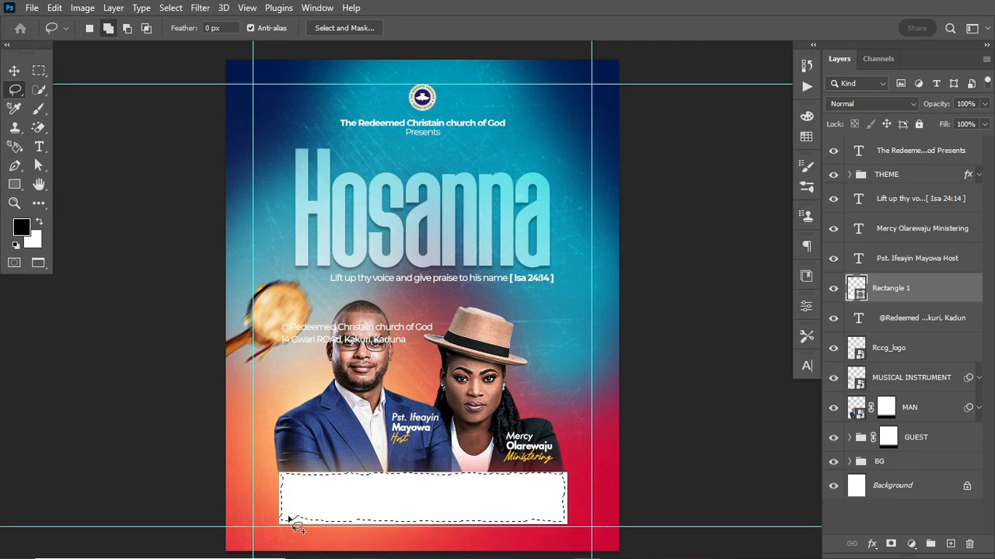
{"action": "left_click", "coordinate": [288, 519]}
{"action": "mouse_move", "coordinate": [289, 520]}
{"action": "left_mouse_down"}
{"action": "mouse_move", "coordinate": [319, 505]}
{"action": "mouse_move", "coordinate": [301, 501]}
{"action": "mouse_move", "coordinate": [382, 520]}
{"action": "mouse_move", "coordinate": [347, 508]}
{"action": "left_mouse_up"}
{"action": "mouse_move", "coordinate": [285, 478]}
{"action": "left_mouse_down"}
{"action": "mouse_move", "coordinate": [292, 495]}
{"action": "mouse_move", "coordinate": [291, 481]}
{"action": "left_mouse_up"}
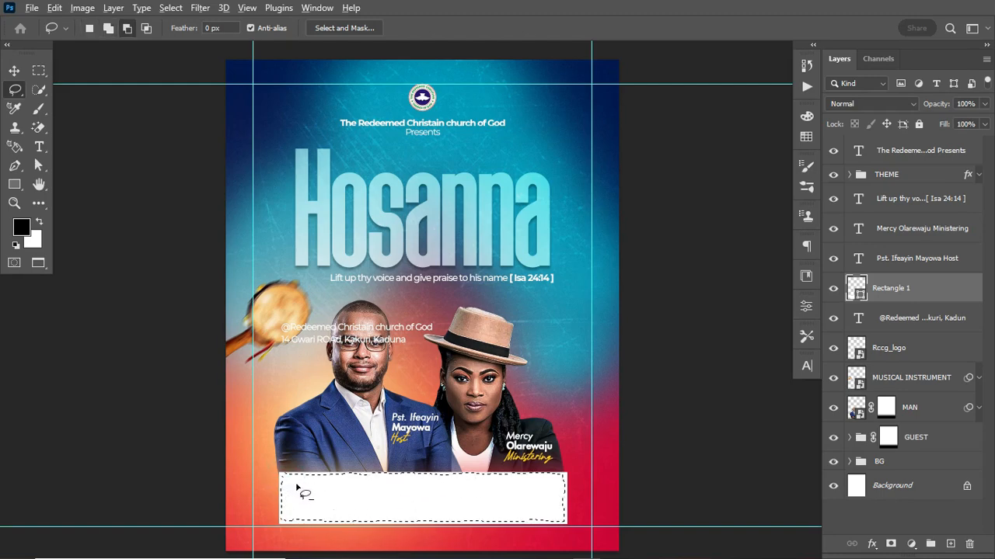
{"action": "key", "text": "shift"}
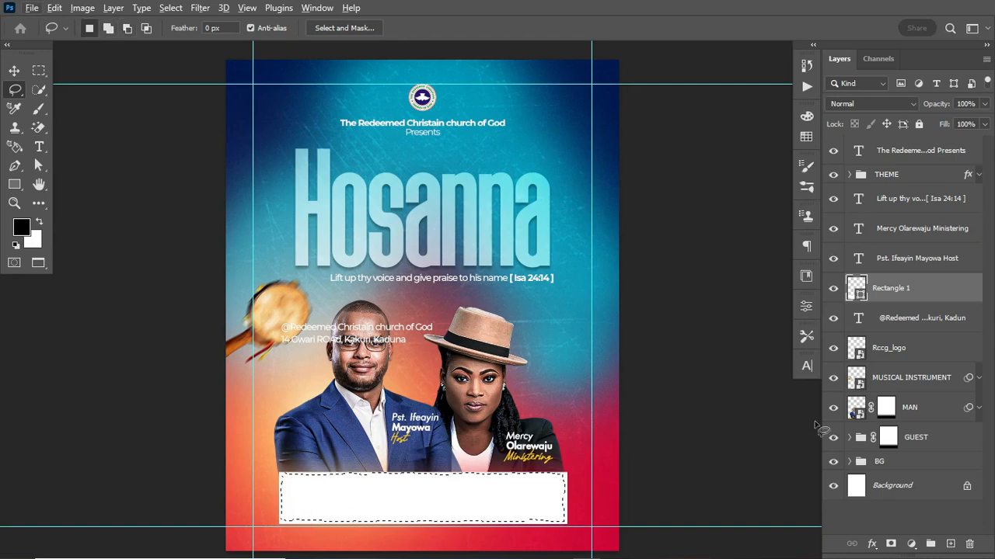
Add a layer mask from the jagged selection so the bar gets torn edges
{"action": "left_click", "coordinate": [890, 544]}
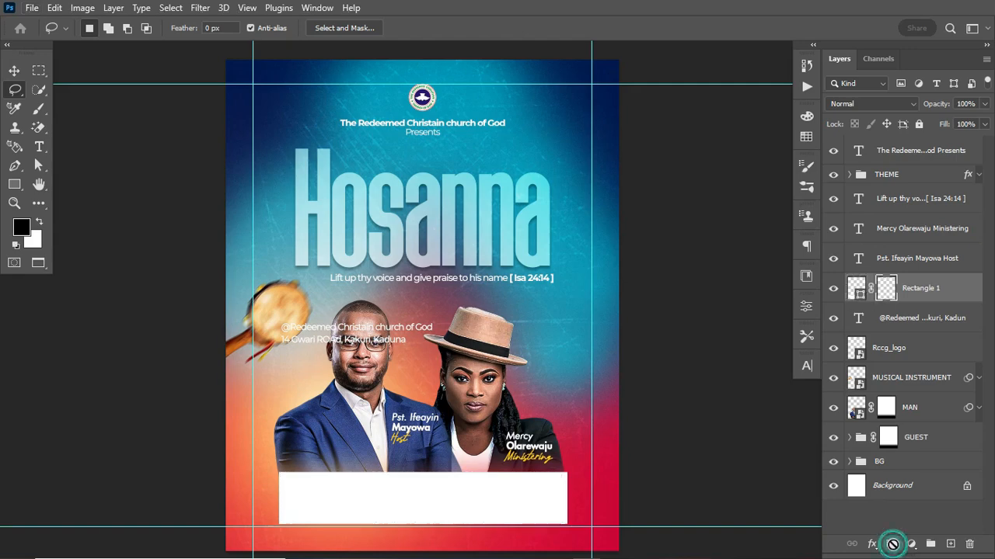
{"action": "left_click", "coordinate": [856, 290]}
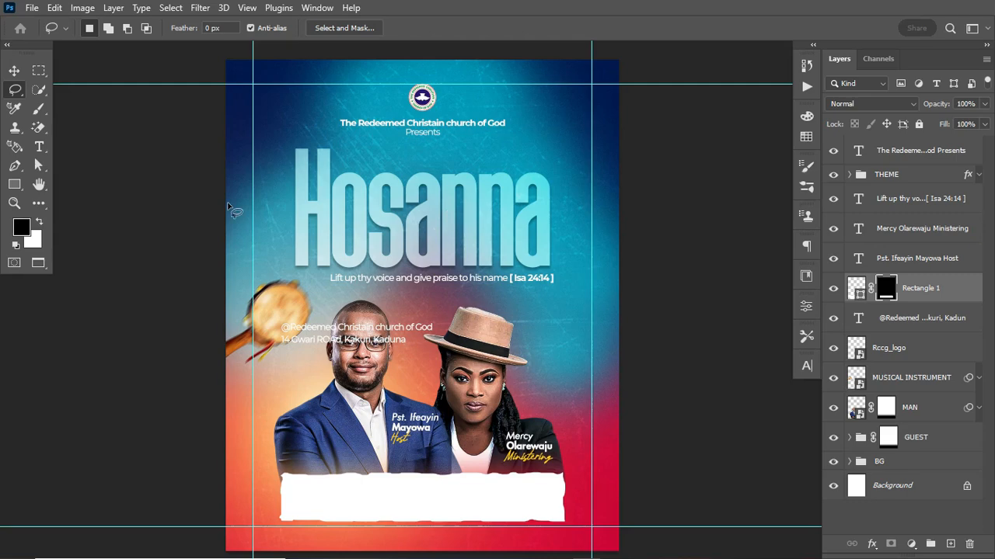
{"action": "left_click", "coordinate": [39, 146]}
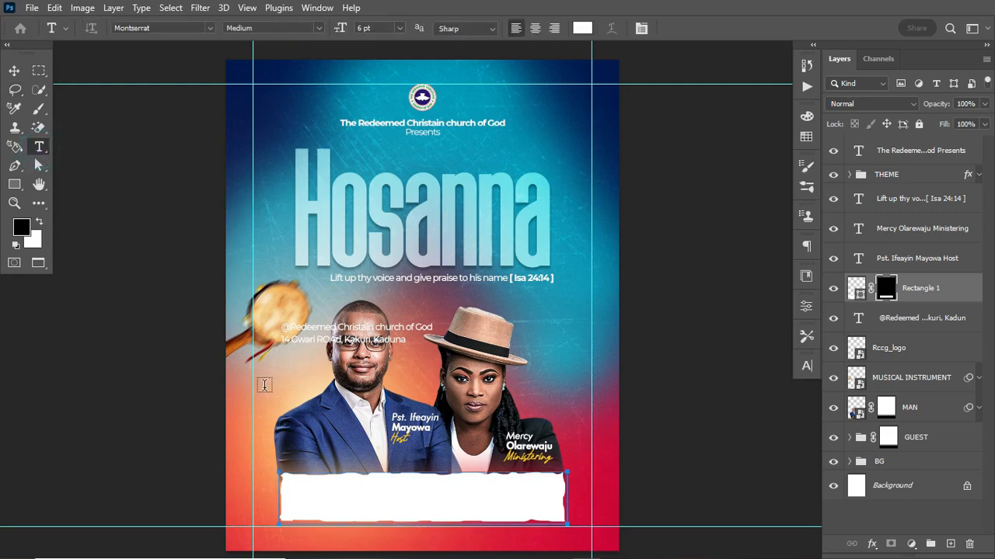
Paste the SUNDAY, 25TH FEB. 2024 / 8AM PROMPT text near the bottom and colour it #242424
{"action": "left_click", "coordinate": [288, 451]}
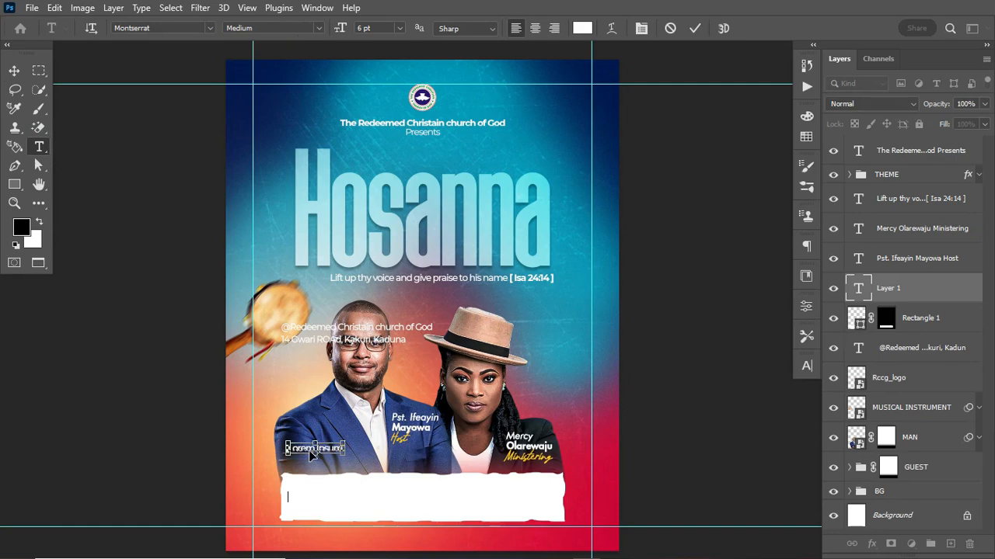
{"action": "type", "text": "SUNDAY, 25TH FEB. 2024"}
{"action": "key", "text": "ctrl+Return"}
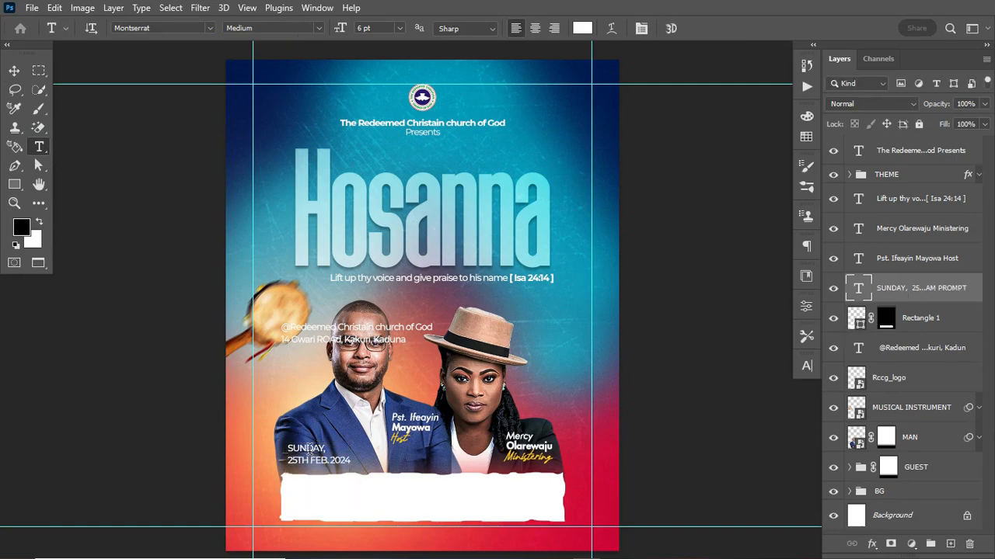
{"action": "left_click", "coordinate": [807, 367]}
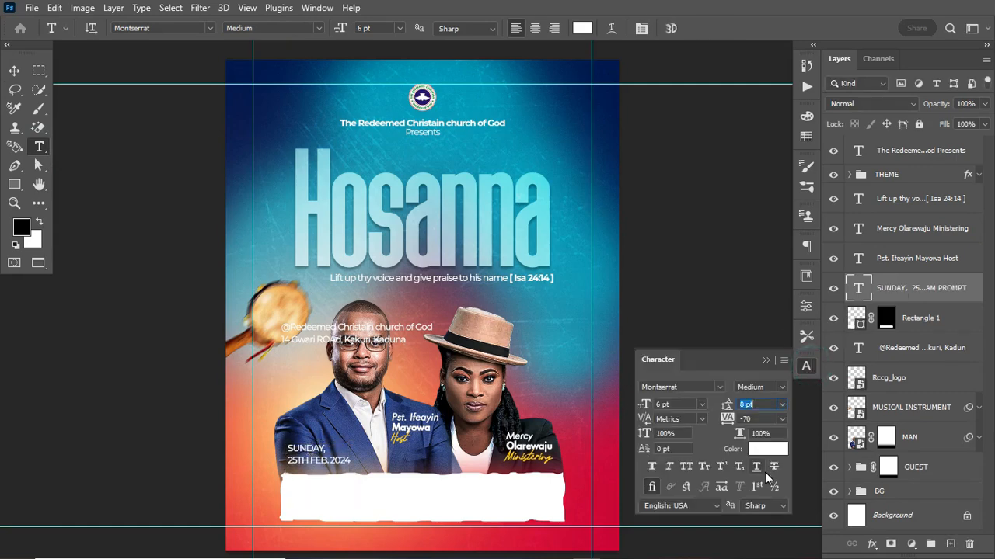
{"action": "left_click", "coordinate": [776, 448]}
{"action": "left_click_drag", "start_coordinate": [498, 456], "coordinate": [491, 464]}
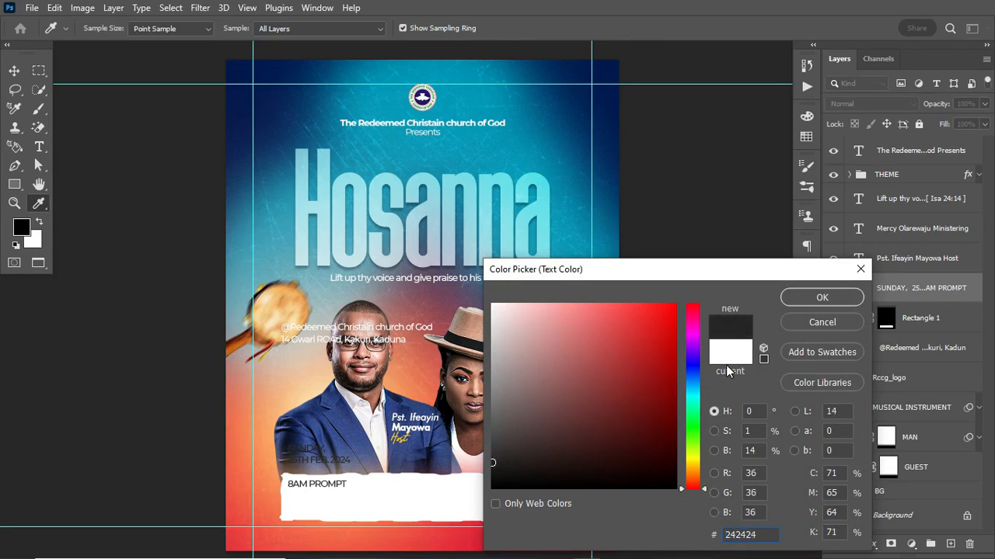
{"action": "left_click", "coordinate": [822, 298]}
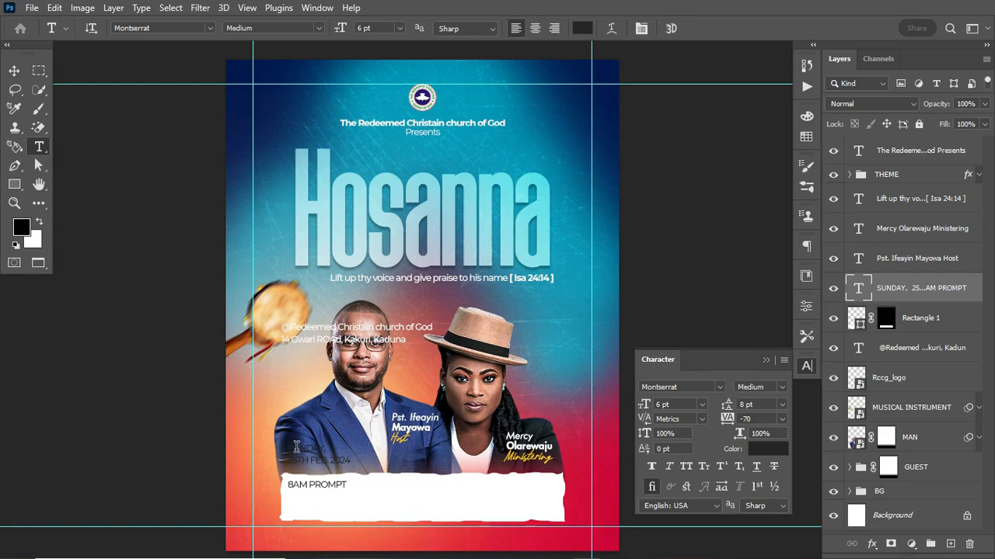
Make SUNDAY bold at 10 pt and set the date line to SemiBold
{"action": "left_click_drag", "start_coordinate": [287, 449], "coordinate": [353, 447]}
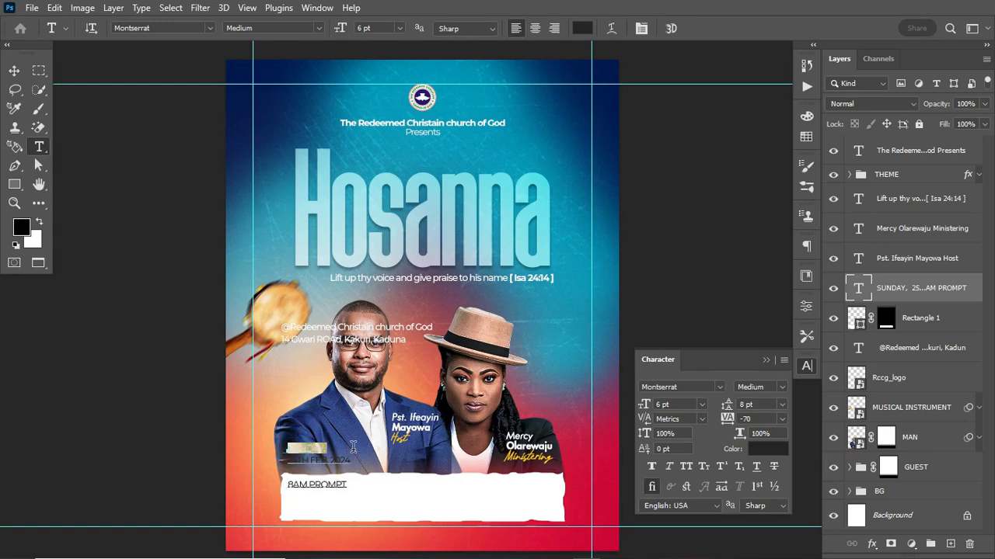
{"action": "left_click", "coordinate": [780, 386]}
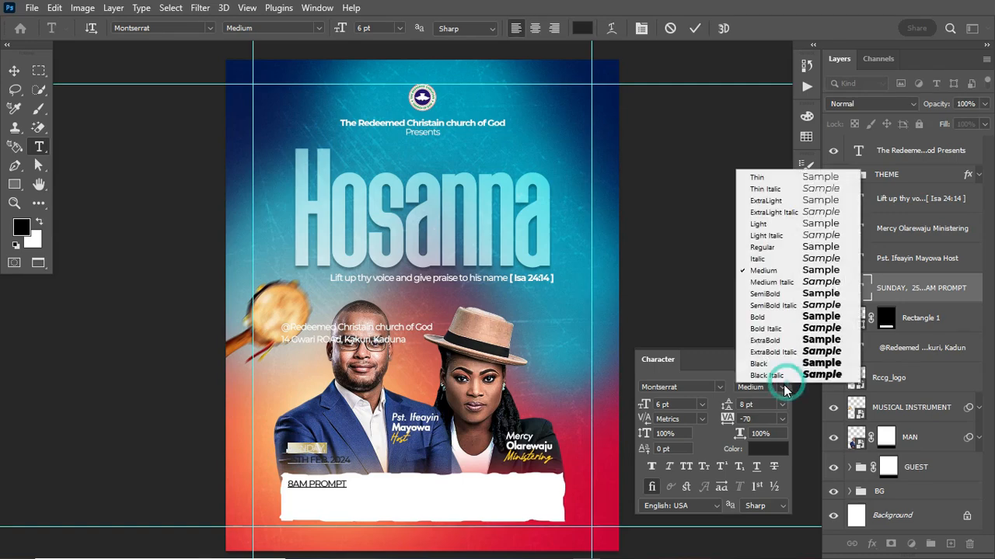
{"action": "left_click", "coordinate": [783, 321]}
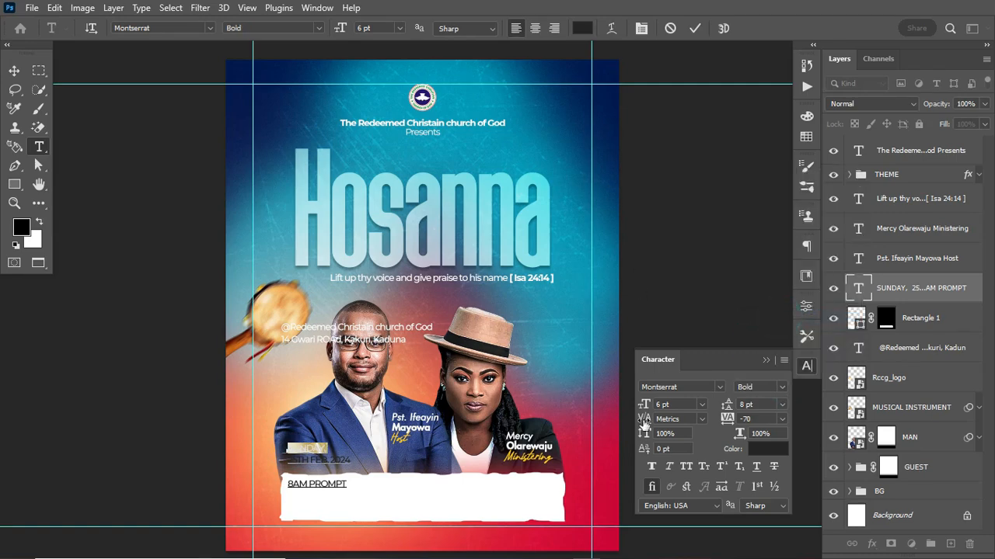
{"action": "left_click_drag", "start_coordinate": [644, 405], "coordinate": [646, 409]}
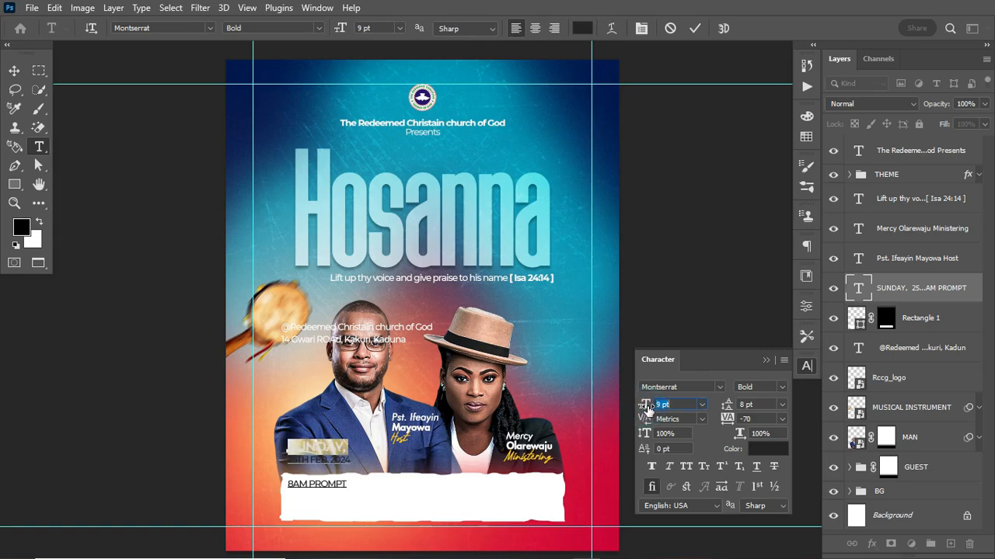
{"action": "left_click_drag", "start_coordinate": [646, 407], "coordinate": [648, 410]}
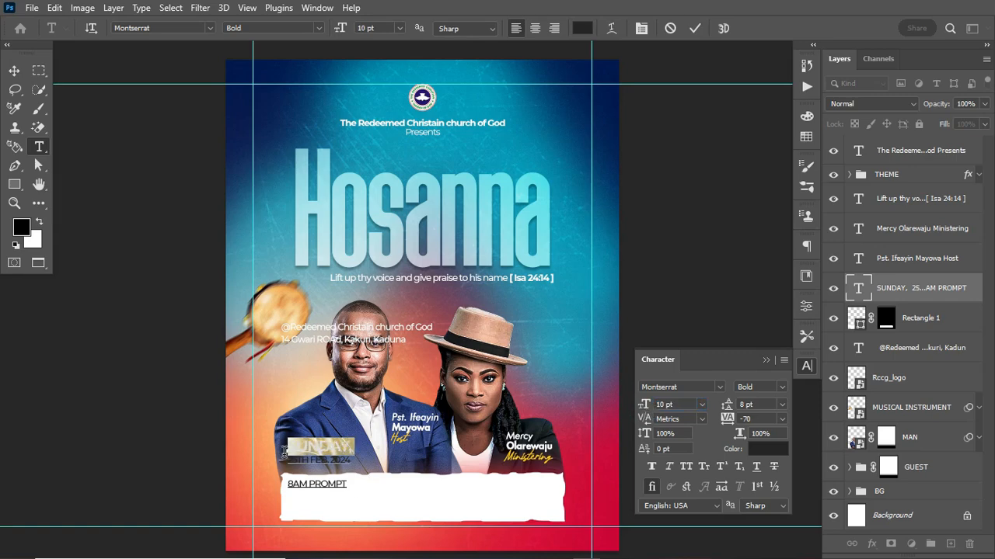
{"action": "left_click_drag", "start_coordinate": [286, 460], "coordinate": [351, 460]}
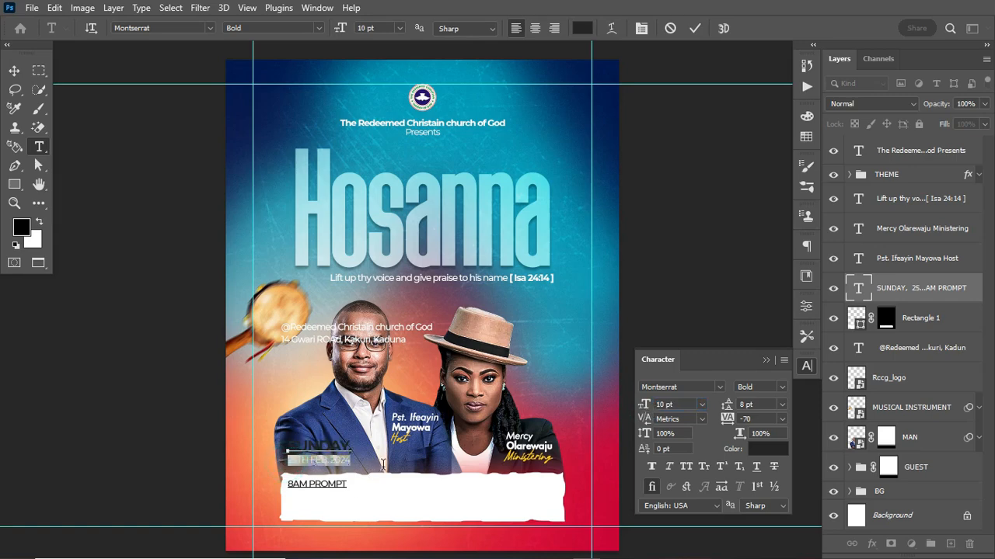
{"action": "left_click", "coordinate": [777, 386]}
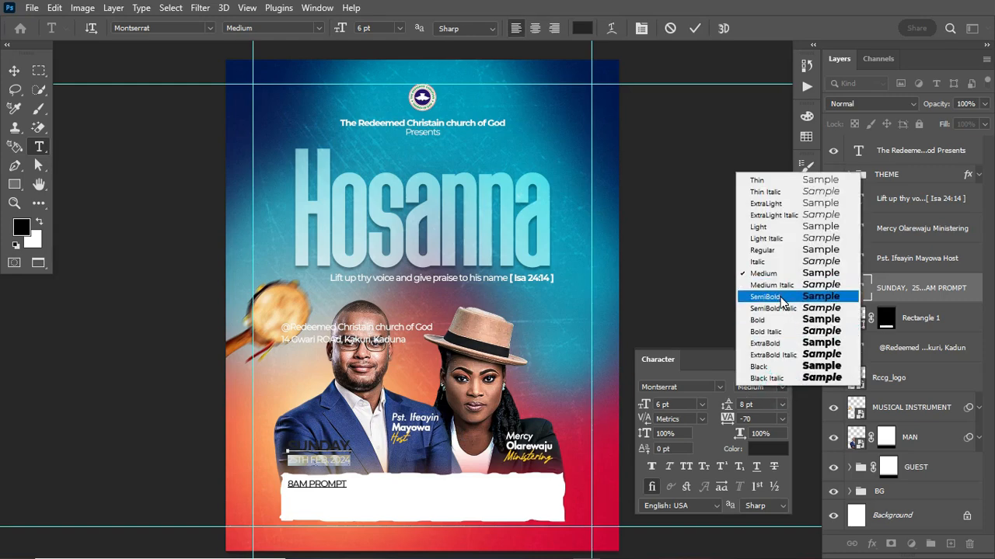
{"action": "left_click", "coordinate": [781, 296]}
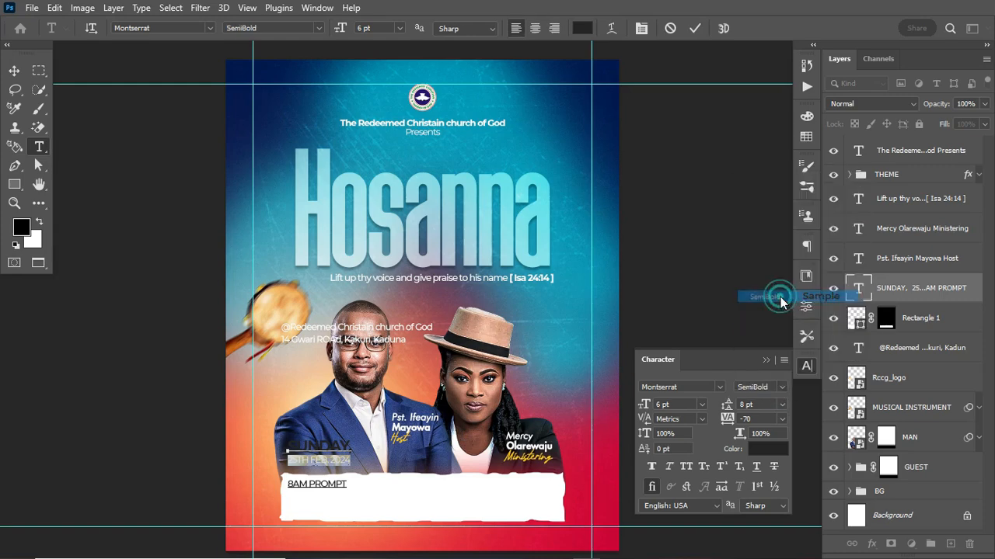
{"action": "left_click", "coordinate": [695, 28]}
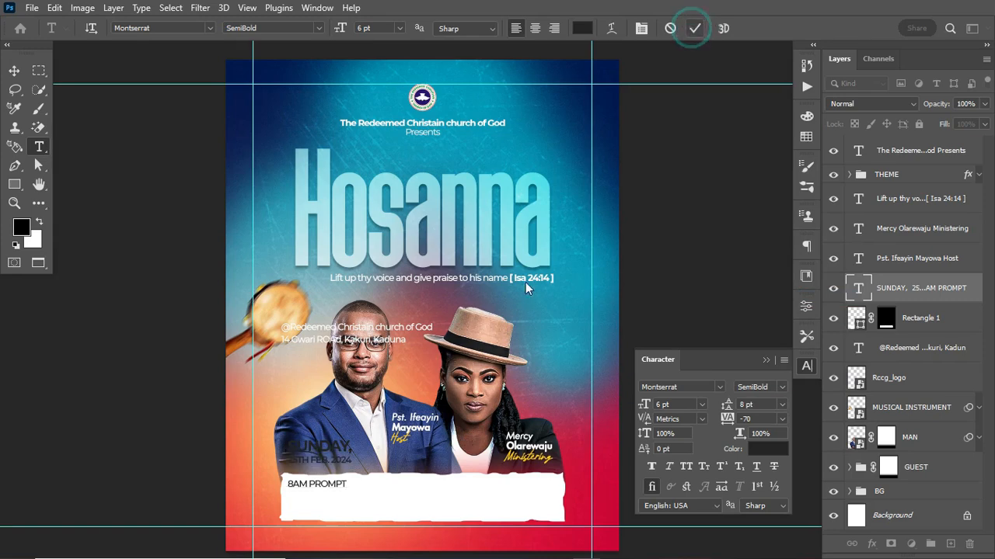
Enlarge 8AM and make it ExtraBold, and set PROMPT to SemiBold
{"action": "double_click", "coordinate": [302, 485]}
{"action": "left_click_drag", "start_coordinate": [642, 405], "coordinate": [639, 407]}
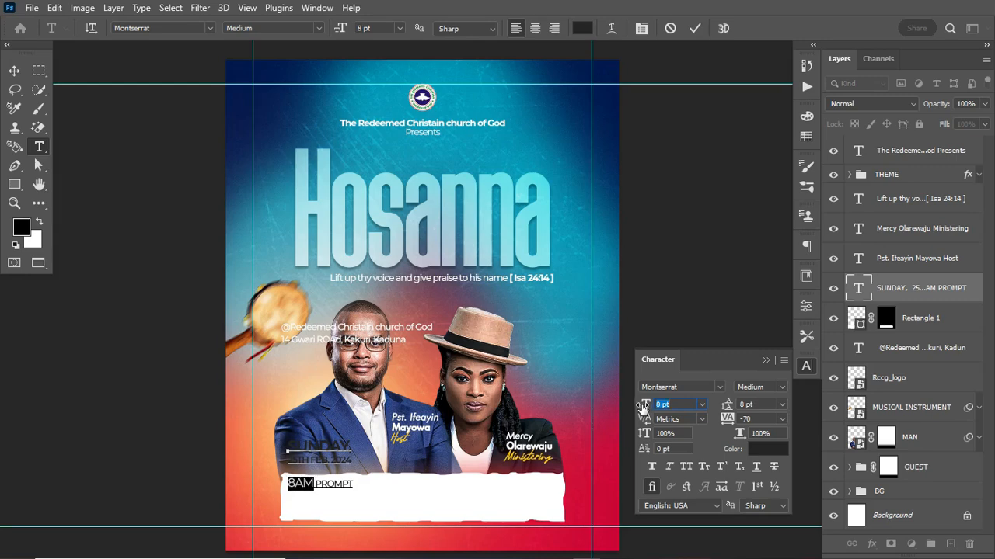
{"action": "left_click", "coordinate": [781, 386]}
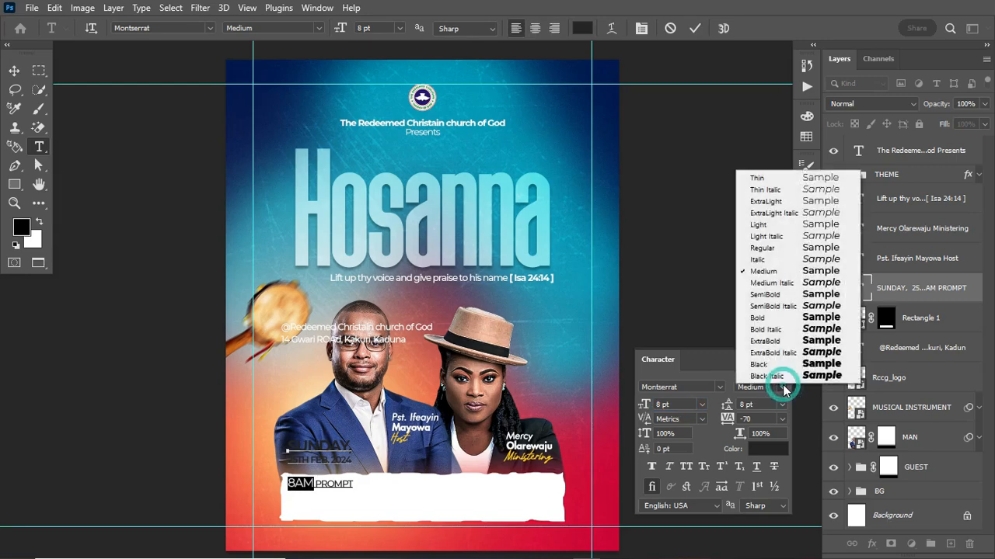
{"action": "left_click", "coordinate": [782, 340]}
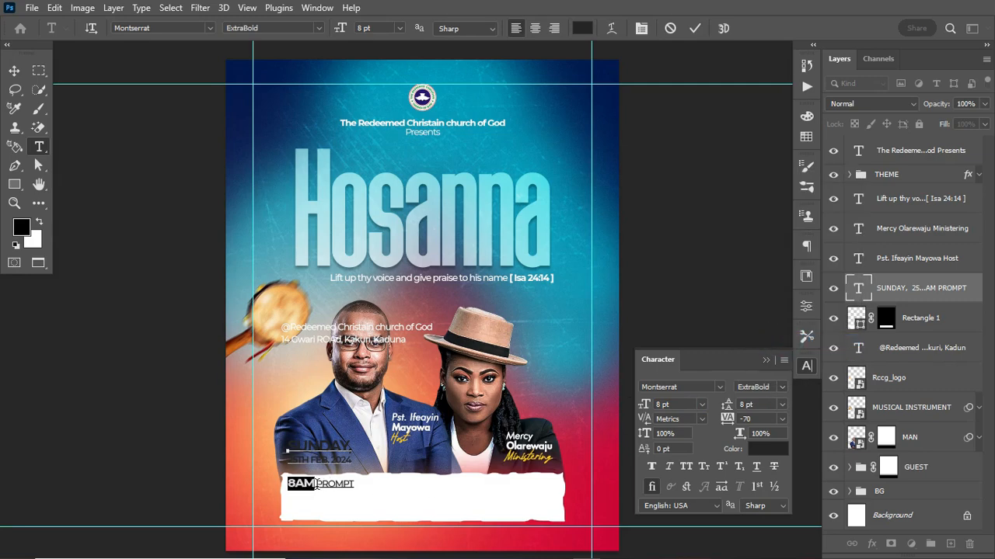
{"action": "left_click_drag", "start_coordinate": [317, 485], "coordinate": [355, 485]}
{"action": "left_click", "coordinate": [784, 388]}
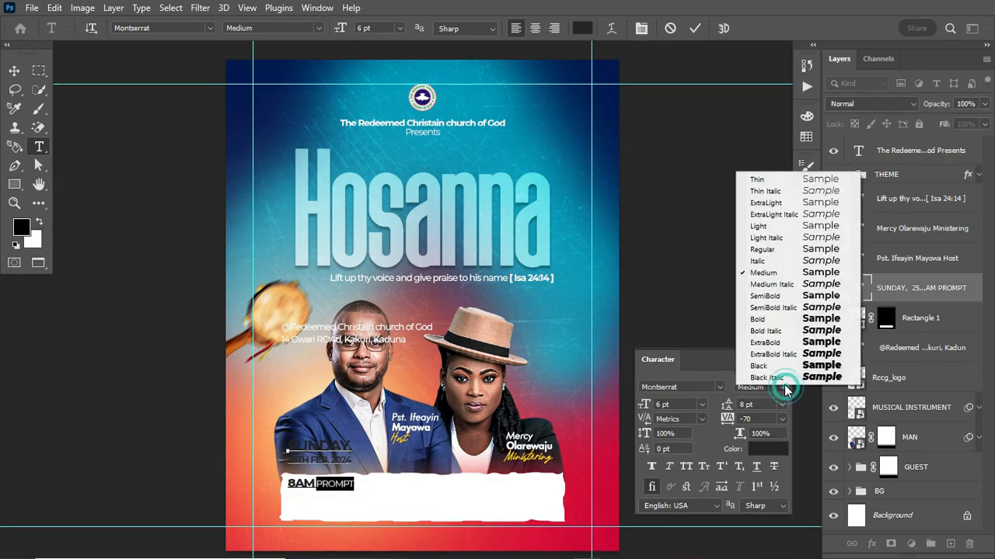
{"action": "left_click", "coordinate": [784, 301]}
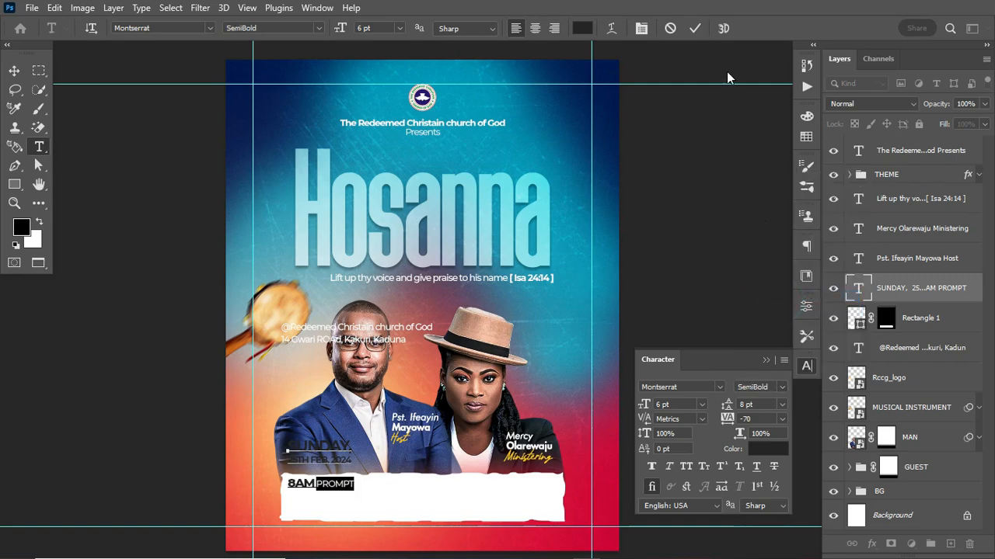
{"action": "left_click", "coordinate": [695, 29]}
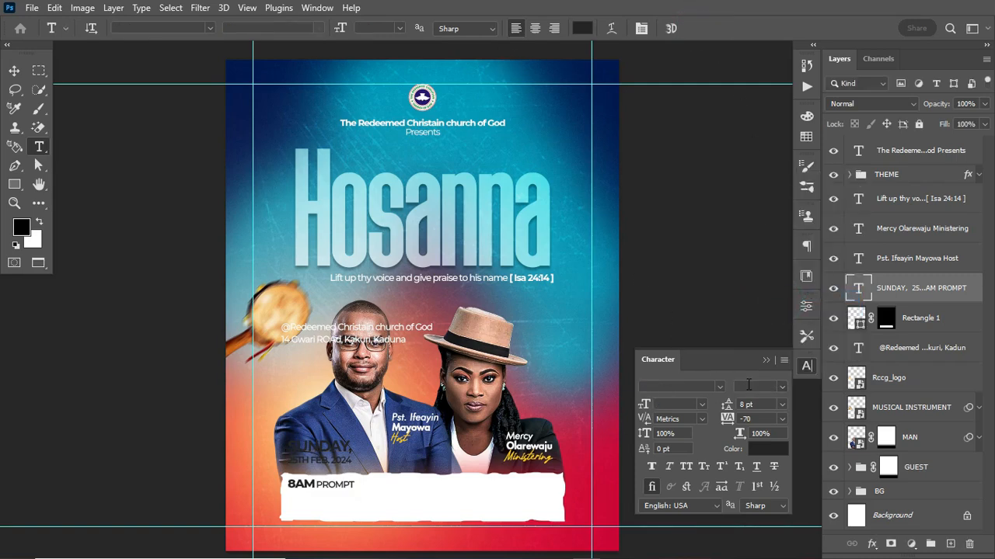
Tighten the leading to 7 pt, then lower the text block onto the white bar
{"action": "left_click_drag", "start_coordinate": [731, 408], "coordinate": [728, 407]}
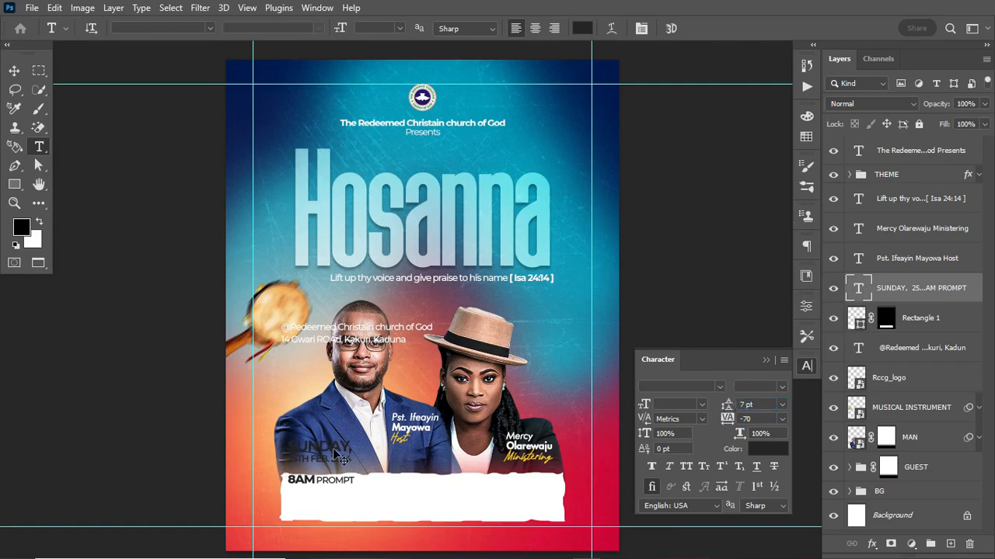
{"action": "left_click_drag", "start_coordinate": [335, 452], "coordinate": [337, 492]}
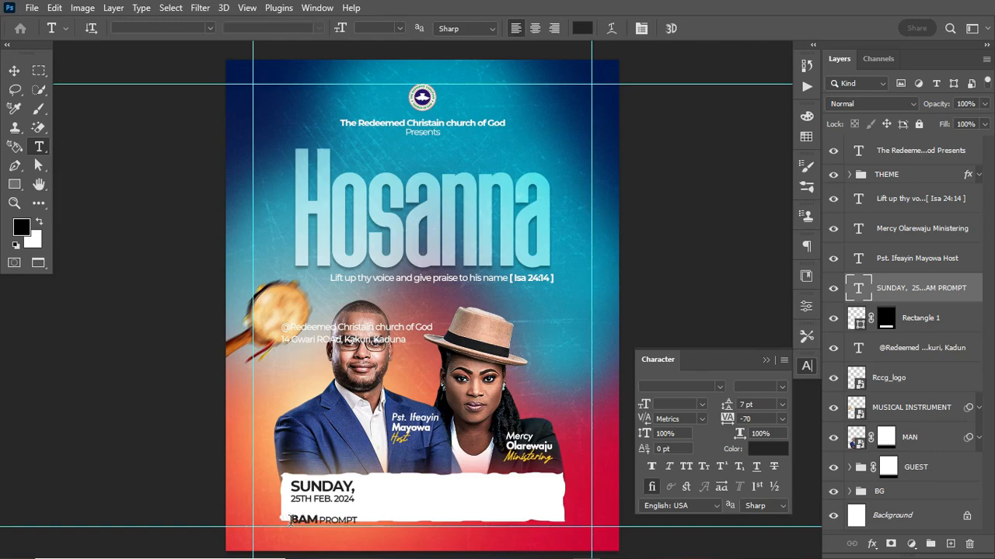
{"action": "left_click_drag", "start_coordinate": [291, 520], "coordinate": [373, 521]}
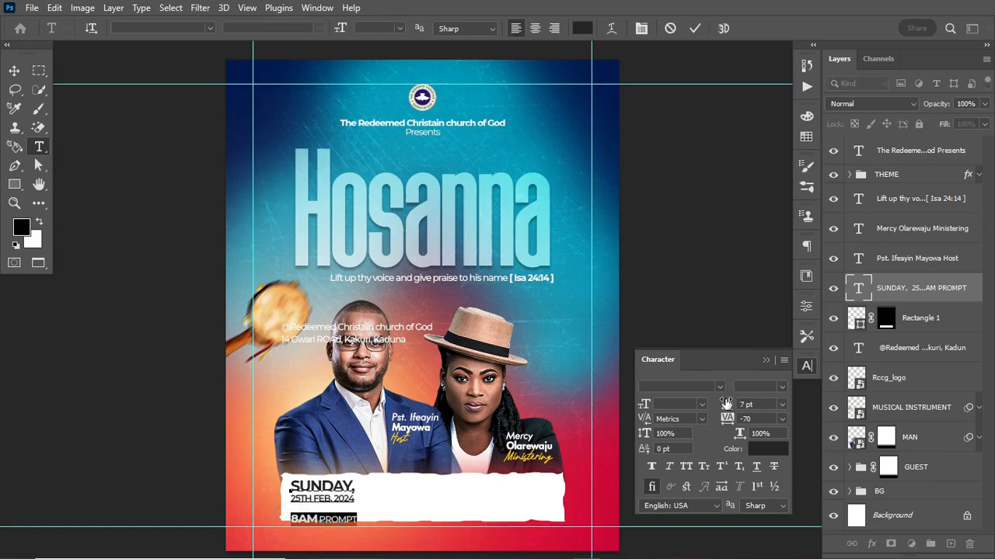
{"action": "left_click_drag", "start_coordinate": [724, 406], "coordinate": [725, 410]}
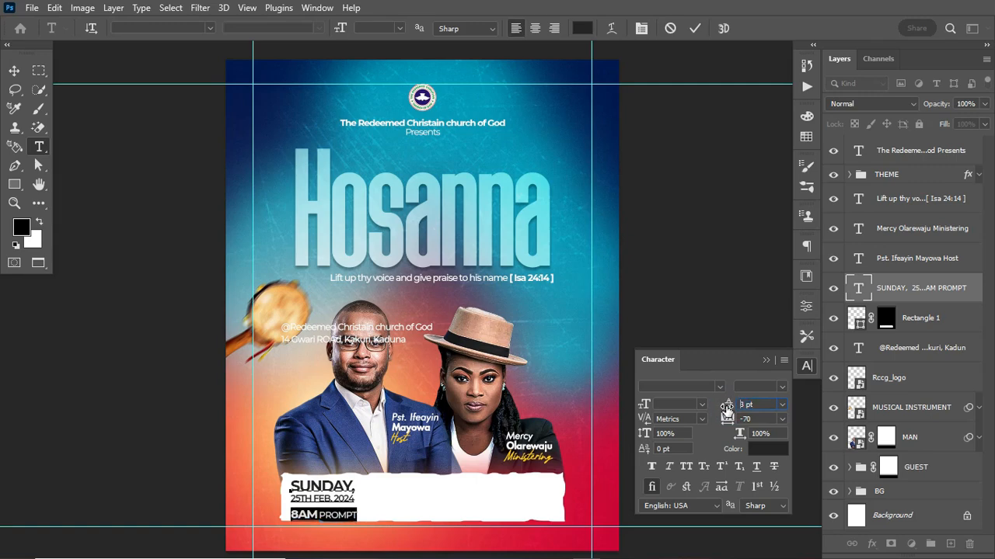
{"action": "left_click", "coordinate": [695, 26]}
Shrink the date text block to about 79% and nudge it up into the bar
{"action": "key", "text": "ctrl+t"}
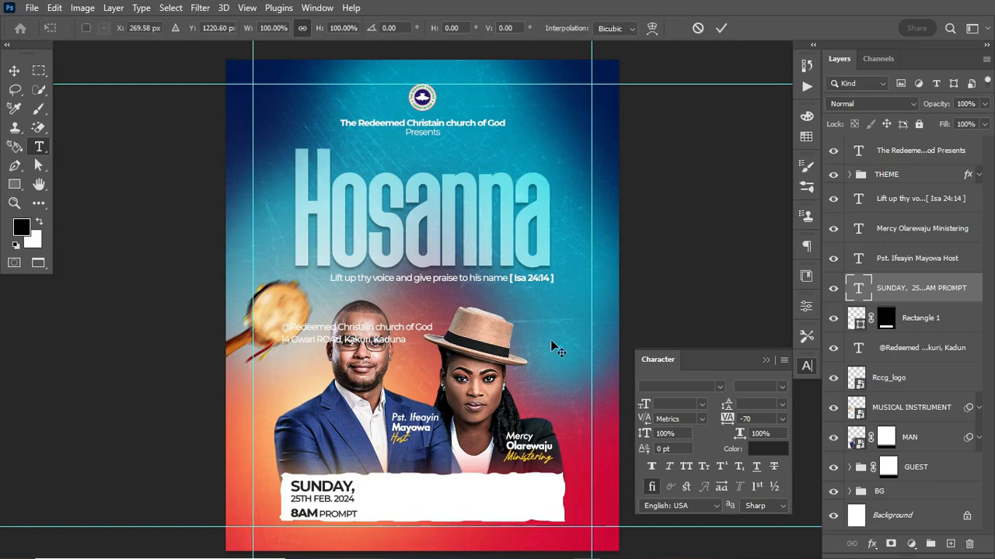
{"action": "left_click_drag", "start_coordinate": [354, 526], "coordinate": [347, 524]}
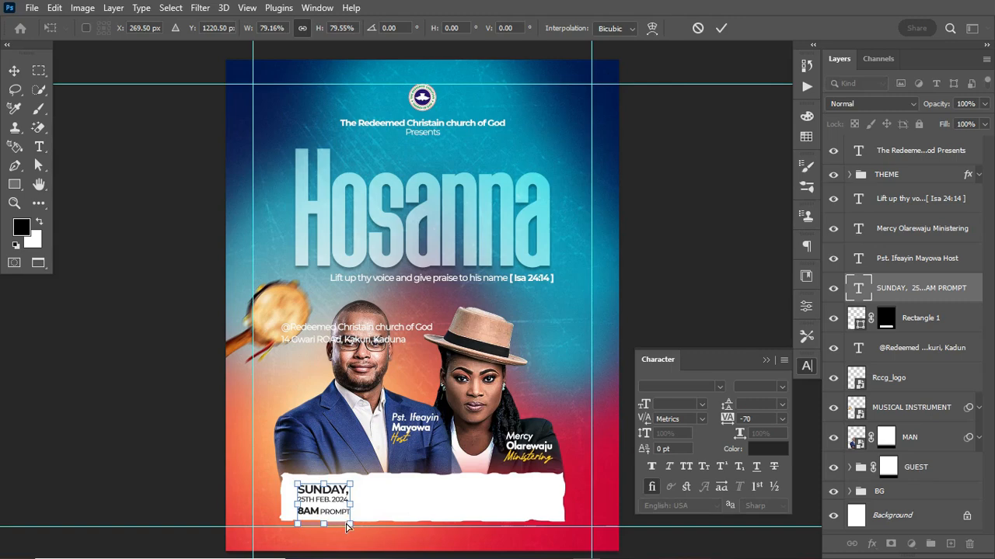
{"action": "key", "text": "Return"}
{"action": "key", "text": "v"}
{"action": "key", "text": "Up"}
{"action": "key", "text": "Up"}
{"action": "key", "text": "Up"}
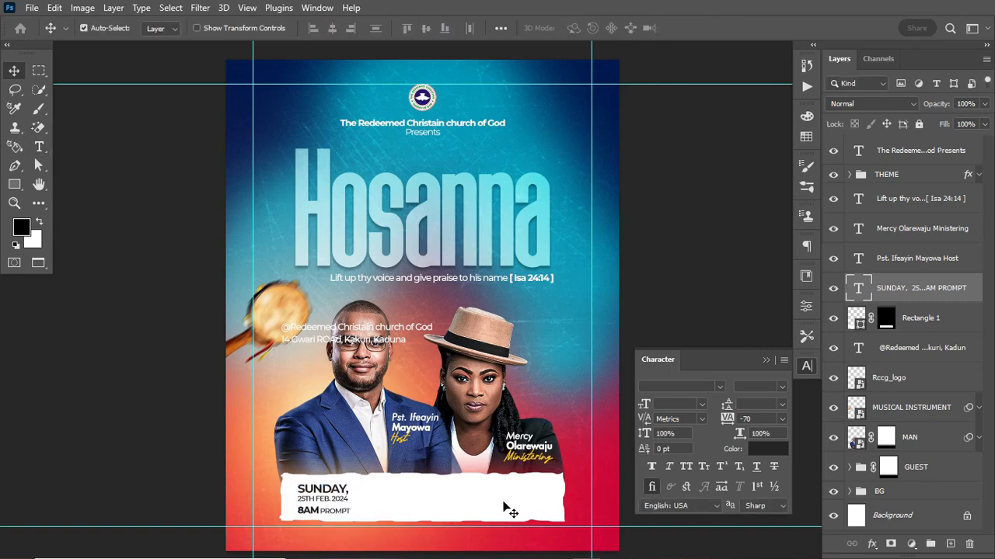
Select the white torn-edge bar and confirm a transform on it
{"action": "left_click", "coordinate": [506, 507]}
{"action": "key", "text": "ctrl+t"}
{"action": "left_click", "coordinate": [721, 29]}
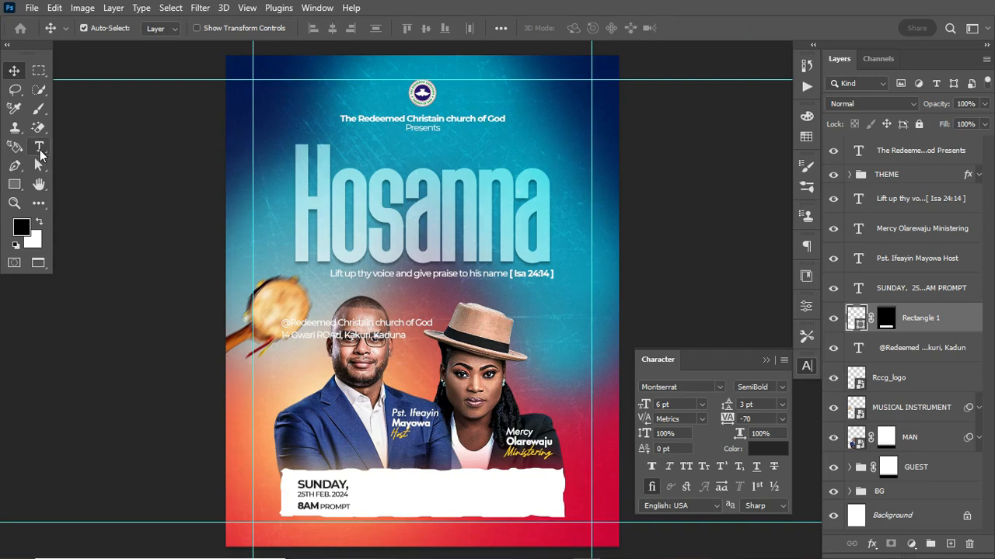
Draw a short vertical line with a 2 px dark stroke and place it beside the date
{"action": "left_click", "coordinate": [14, 184]}
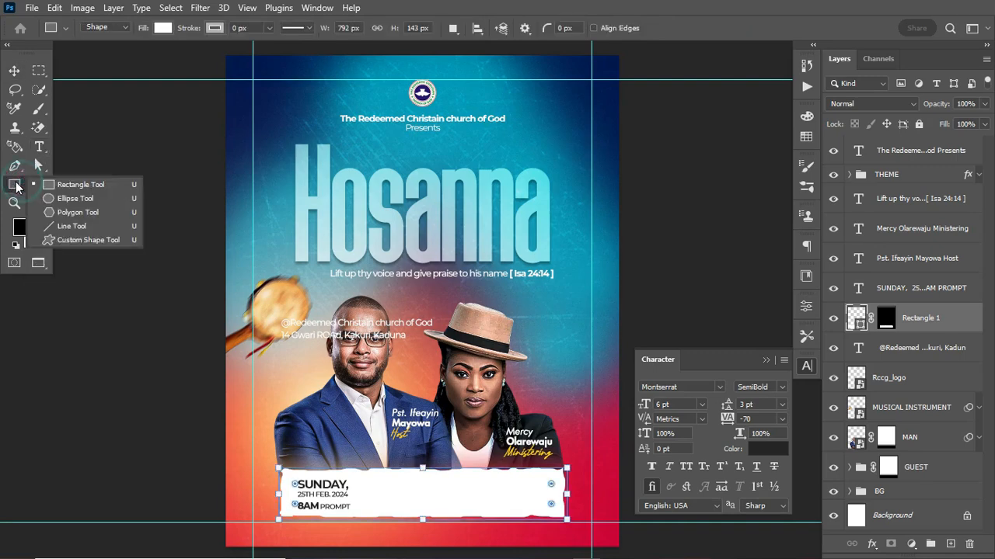
{"action": "left_click", "coordinate": [69, 226]}
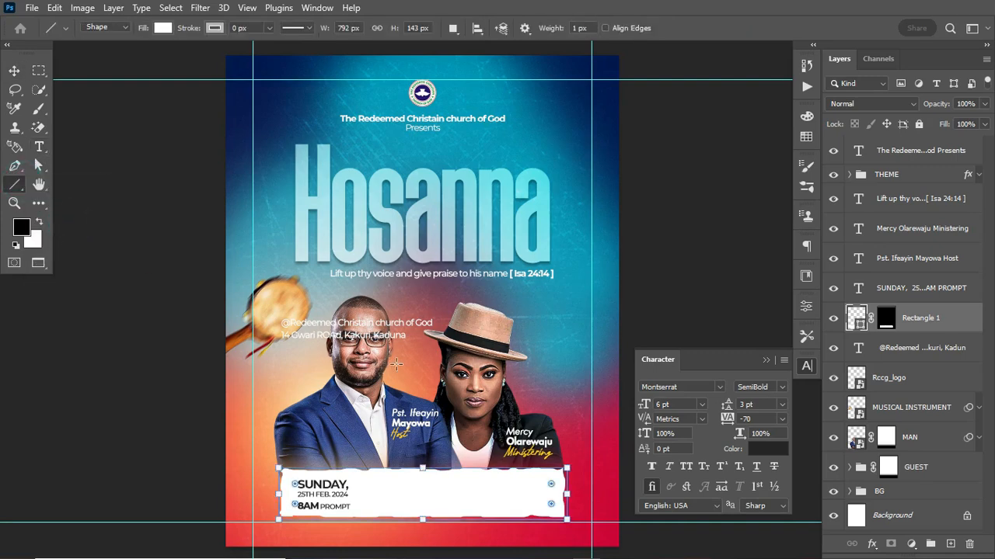
{"action": "left_click_drag", "start_coordinate": [422, 363], "coordinate": [422, 400]}
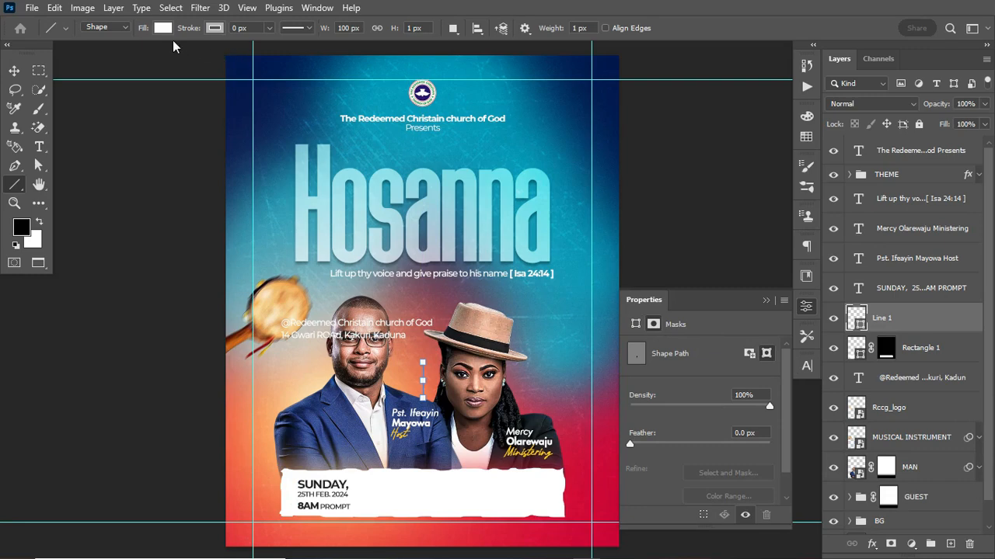
{"action": "left_click_drag", "start_coordinate": [191, 31], "coordinate": [194, 31]}
{"action": "left_click", "coordinate": [215, 28]}
{"action": "left_click", "coordinate": [126, 107]}
{"action": "left_click", "coordinate": [14, 71]}
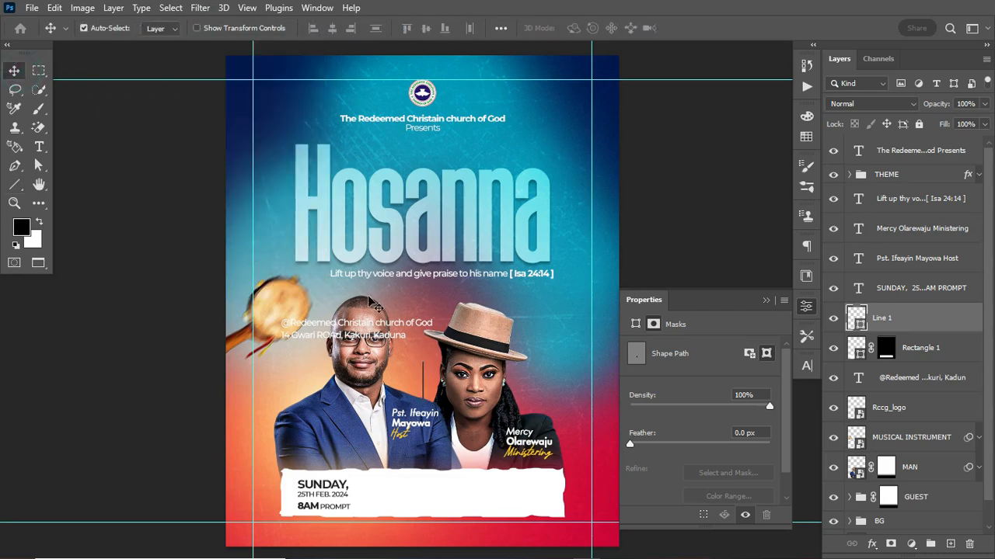
{"action": "key", "text": "ctrl+t"}
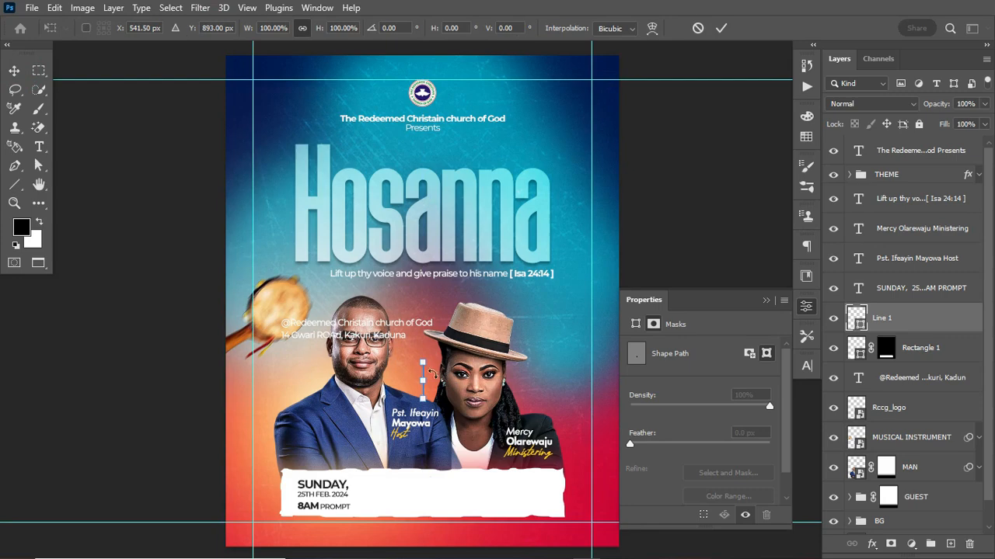
{"action": "left_click_drag", "start_coordinate": [423, 376], "coordinate": [360, 482]}
{"action": "key", "text": "Return"}
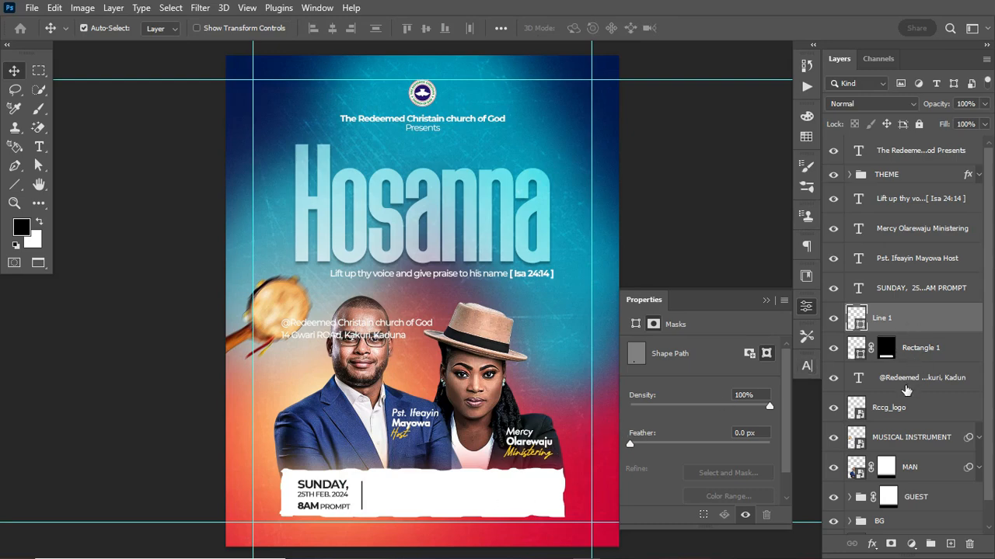
Set the SUNDAY date text tracking to -50 and drag a copy rightward
{"action": "left_click", "coordinate": [915, 289]}
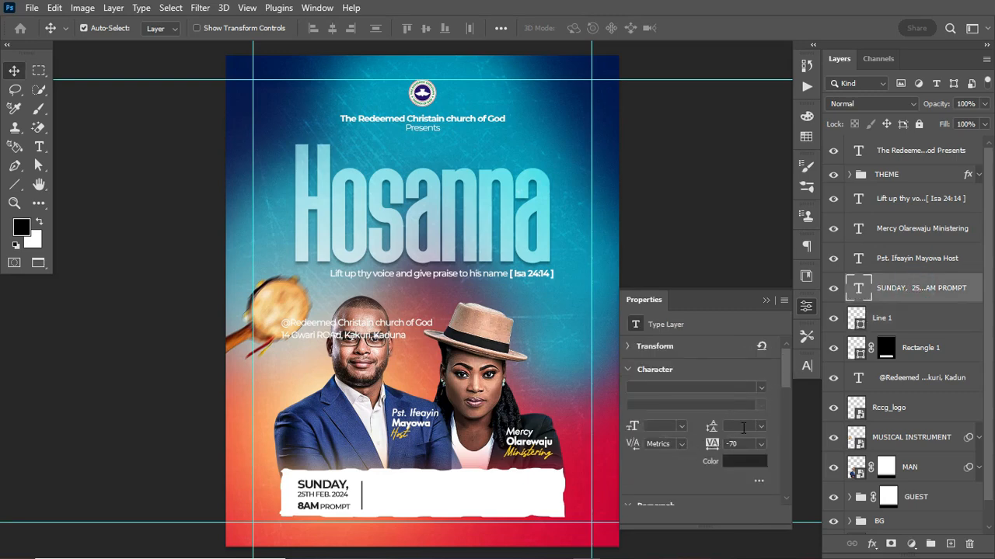
{"action": "left_click", "coordinate": [806, 366]}
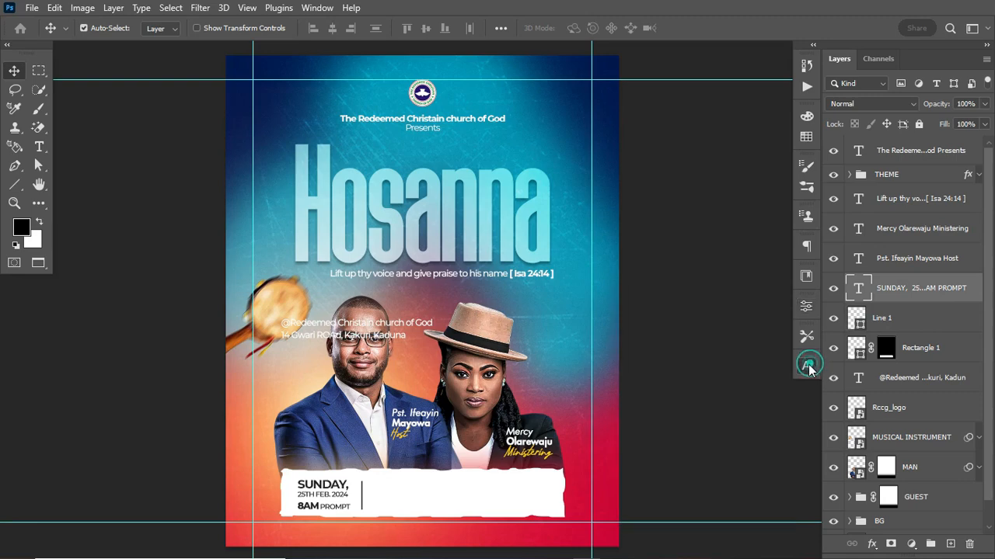
{"action": "left_click_drag", "start_coordinate": [722, 417], "coordinate": [726, 418]}
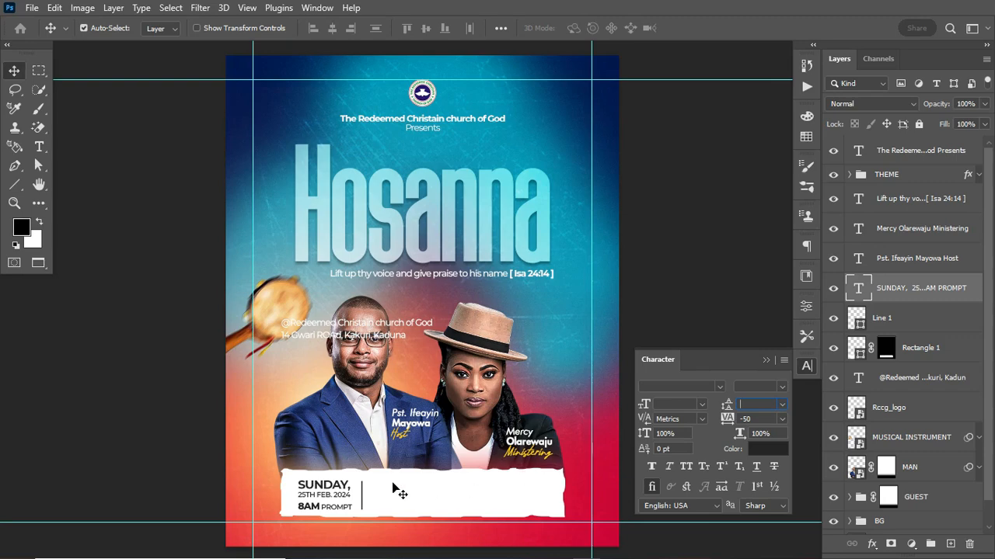
{"action": "left_click", "coordinate": [765, 359]}
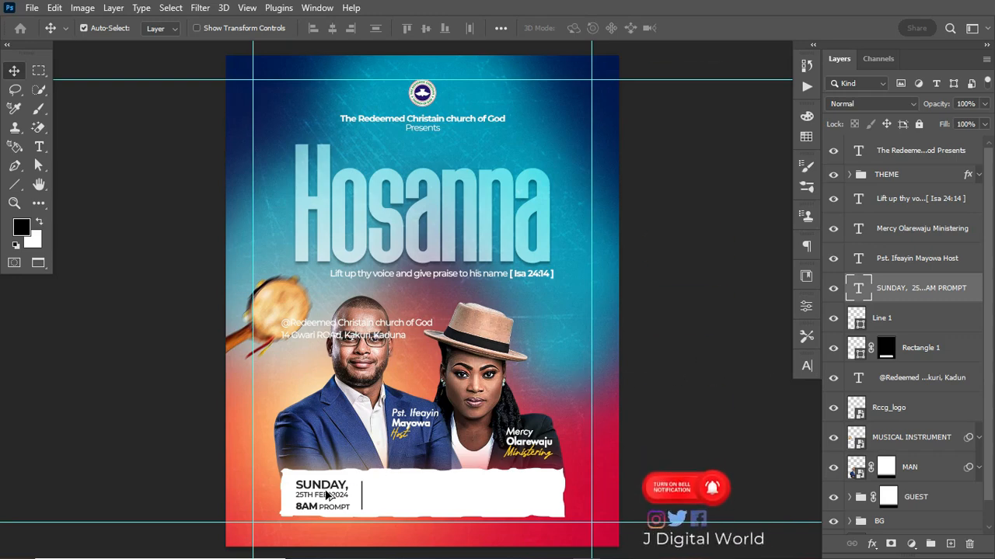
{"action": "left_click_drag", "start_coordinate": [327, 494], "coordinate": [424, 498]}
Undo the date text copy and set the first address line to SemiBold
{"action": "key", "text": "ctrl+z"}
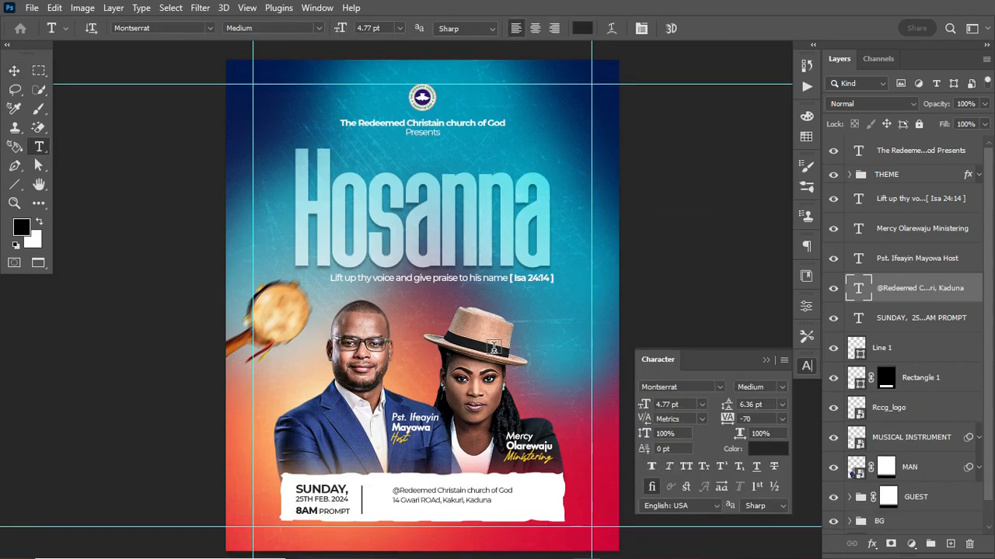
{"action": "left_click_drag", "start_coordinate": [394, 491], "coordinate": [522, 483]}
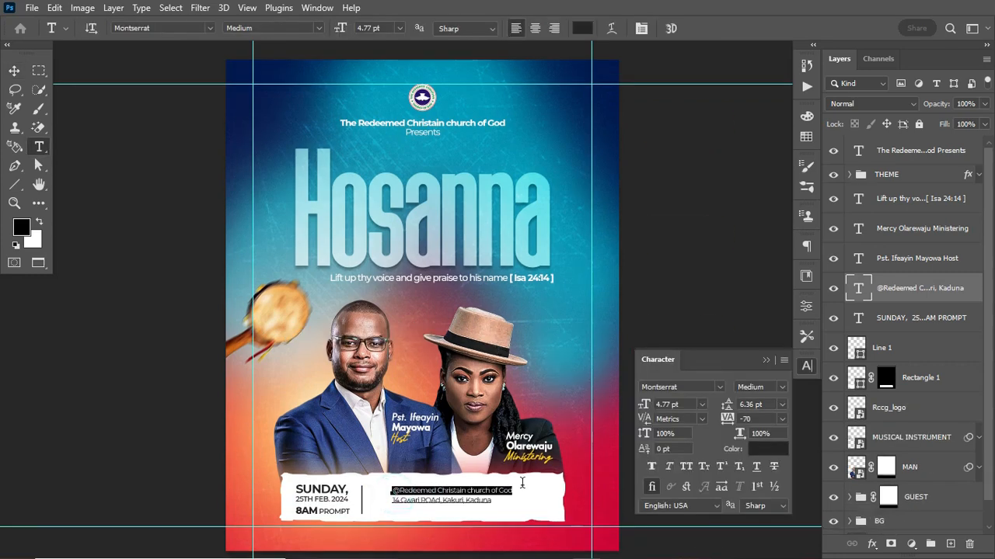
{"action": "left_click", "coordinate": [779, 387]}
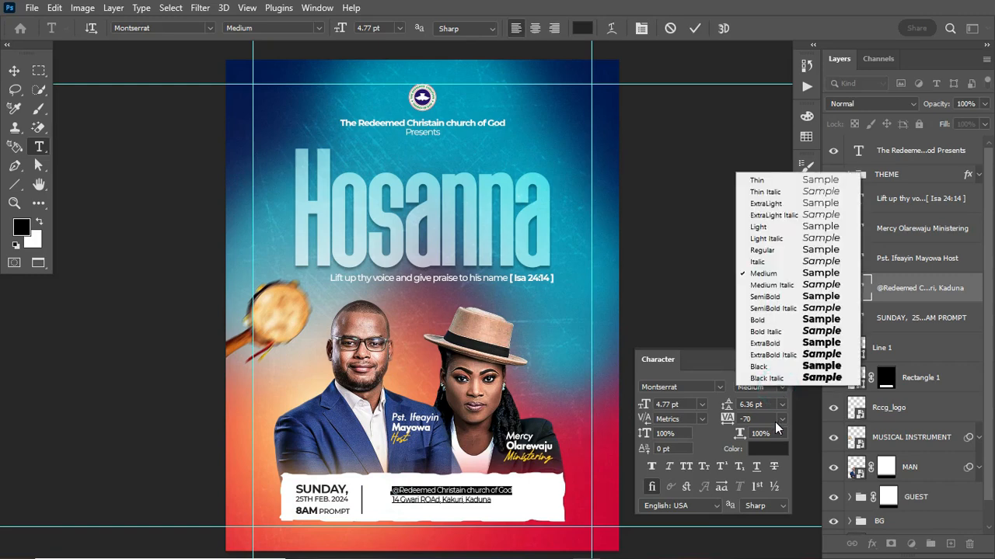
{"action": "left_click", "coordinate": [780, 342]}
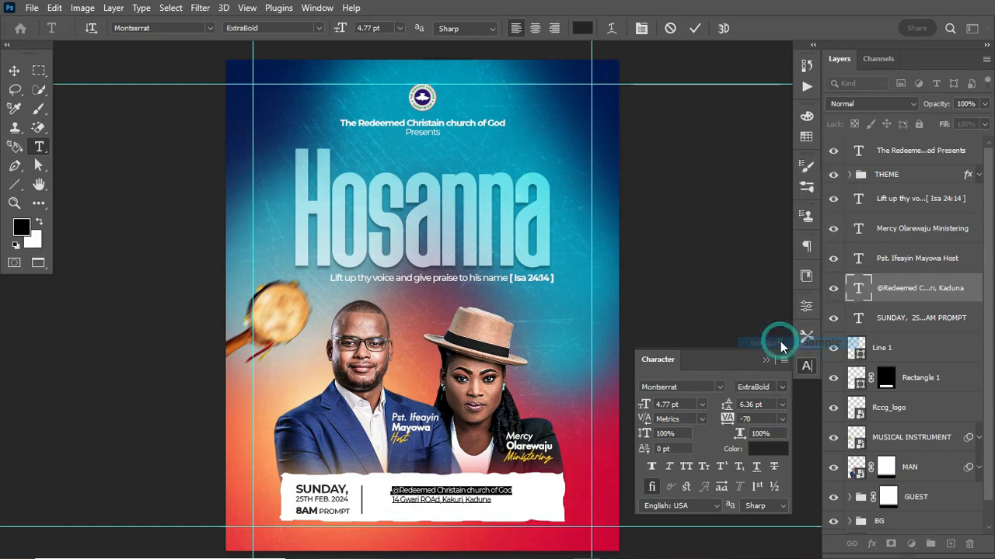
{"action": "left_click", "coordinate": [780, 387]}
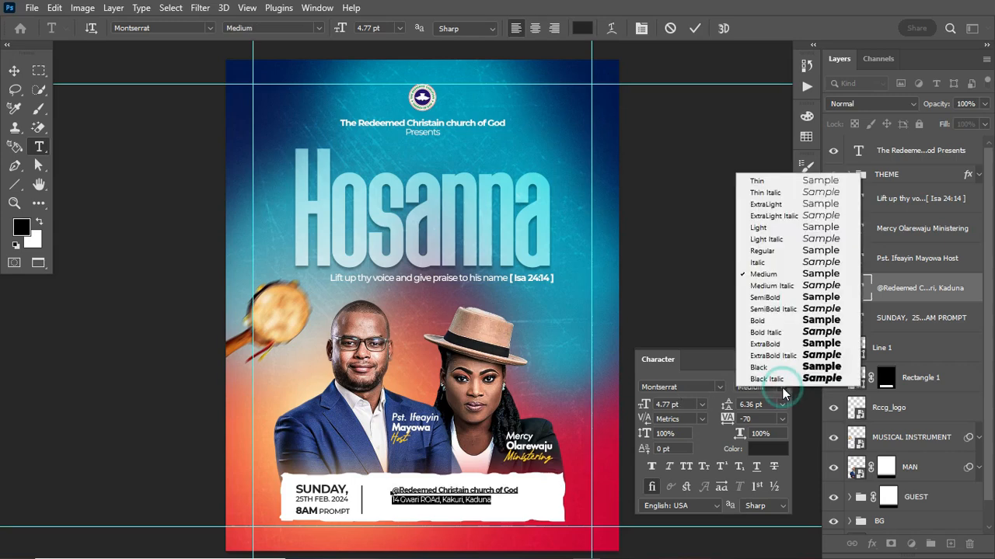
{"action": "left_click", "coordinate": [770, 297]}
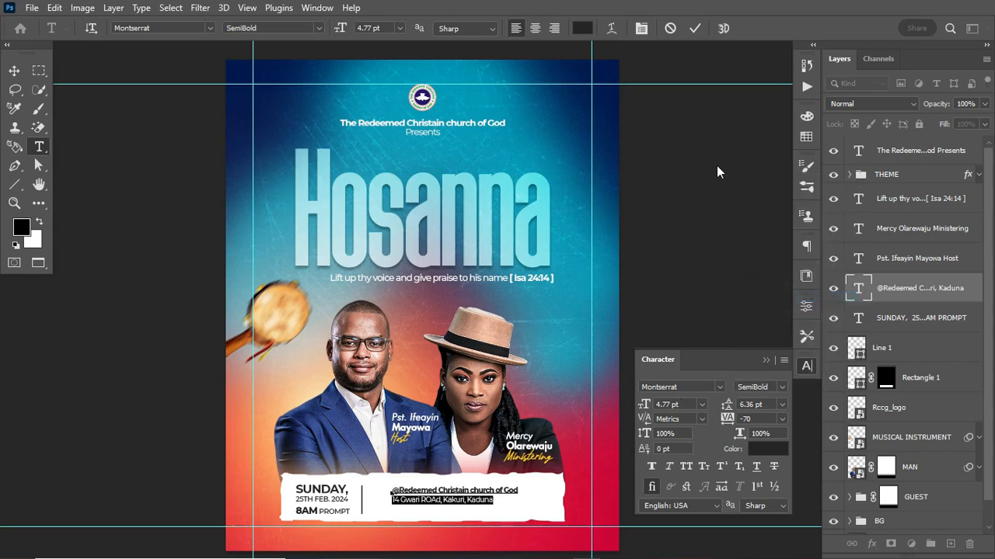
{"action": "left_click", "coordinate": [694, 33]}
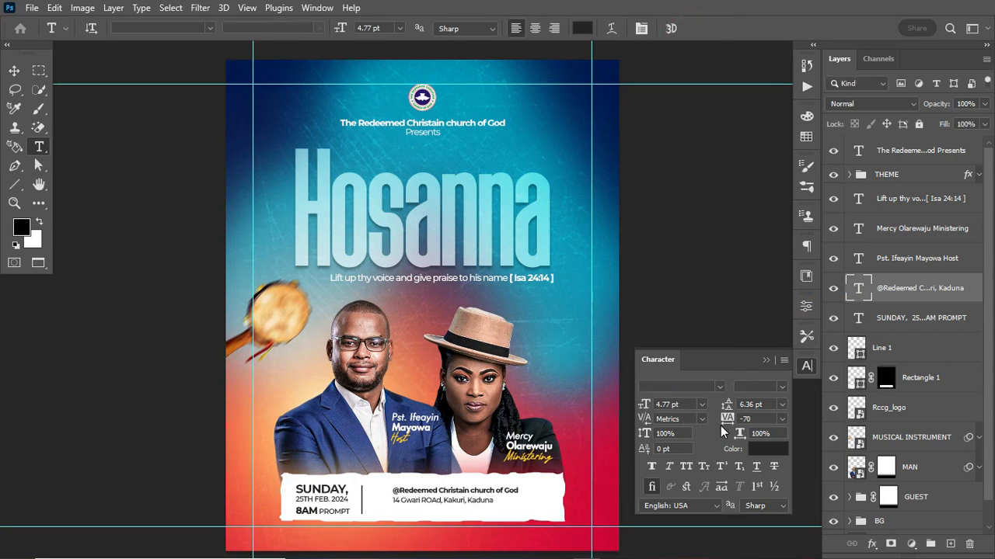
Enlarge the address text to about 136% and nudge it into place beside the divider
{"action": "key", "text": "ctrl+t"}
{"action": "left_click_drag", "start_coordinate": [518, 505], "coordinate": [546, 510]}
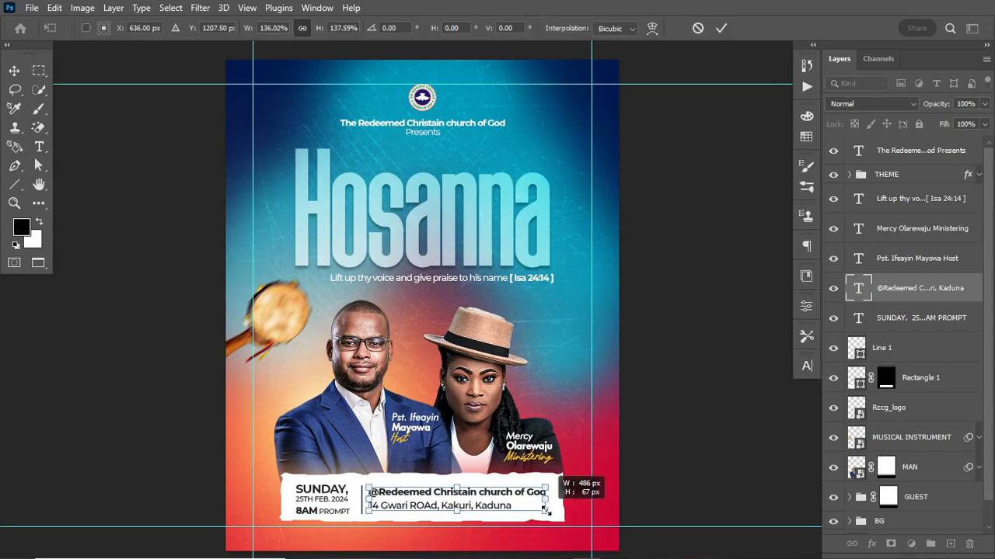
{"action": "key", "text": "Return"}
{"action": "key", "text": "v"}
{"action": "key", "text": "Right"}
{"action": "key", "text": "Right"}
{"action": "key", "text": "Right"}
{"action": "key", "text": "Right"}
{"action": "key", "text": "Left"}
{"action": "key", "text": "Down"}
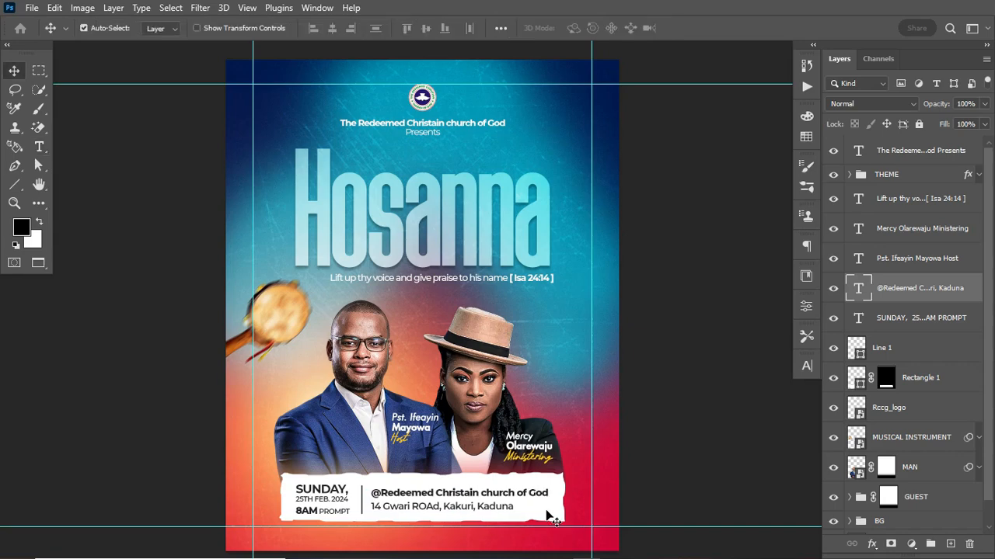
{"action": "left_click", "coordinate": [807, 366]}
Tighten the address leading to 7 pt and group the layers from address text to Rectangle 1
{"action": "left_click_drag", "start_coordinate": [726, 408], "coordinate": [724, 410]}
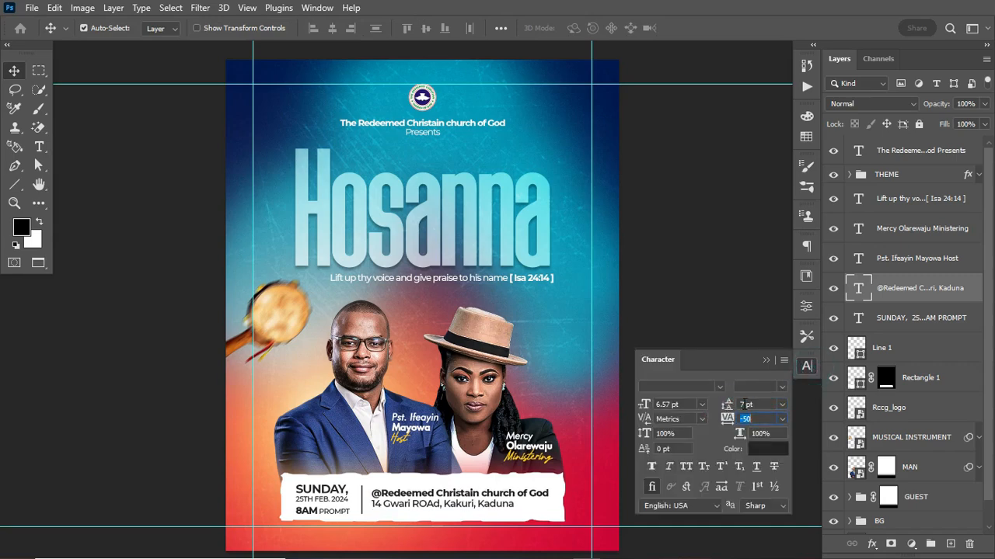
{"action": "left_click", "coordinate": [765, 358]}
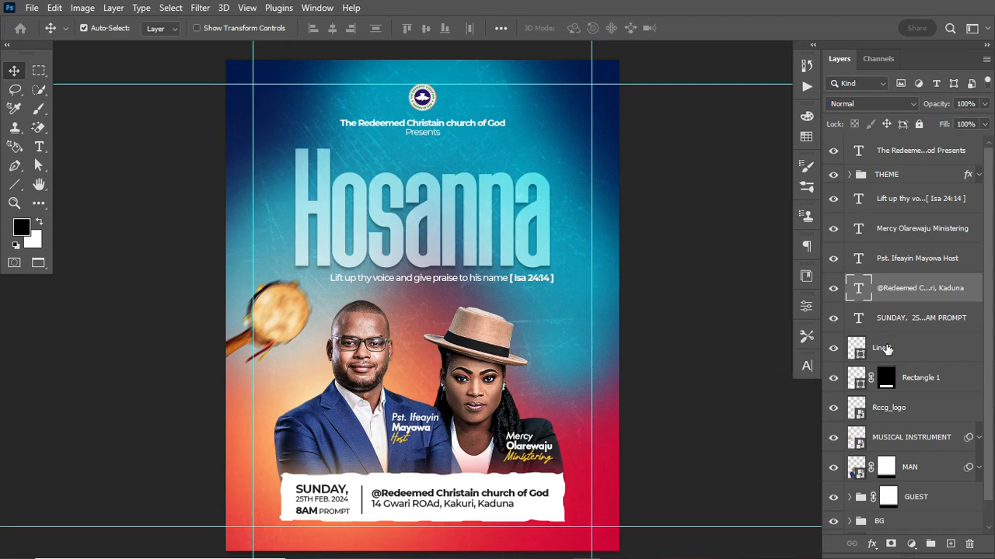
{"action": "left_click", "coordinate": [926, 383]}
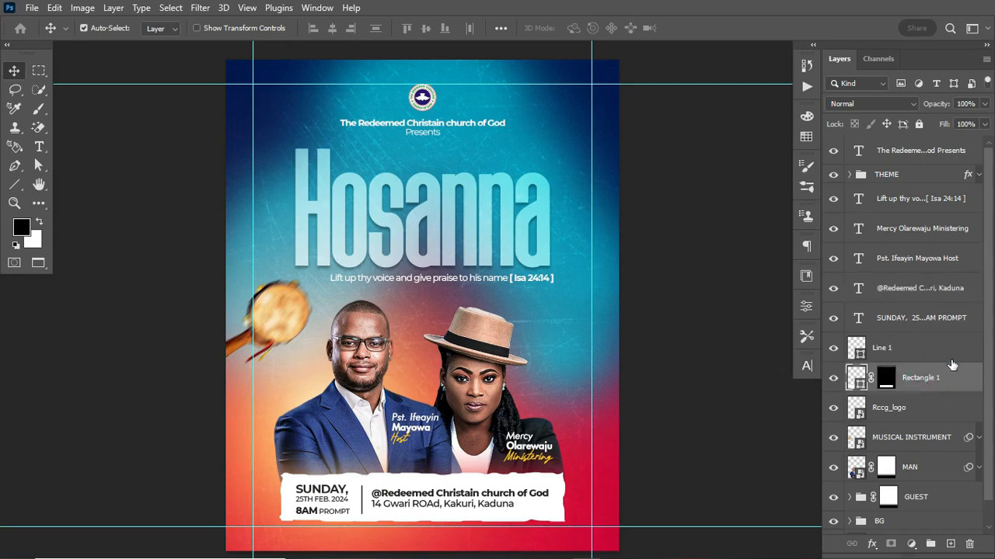
{"action": "left_click", "coordinate": [941, 292], "text": "shift"}
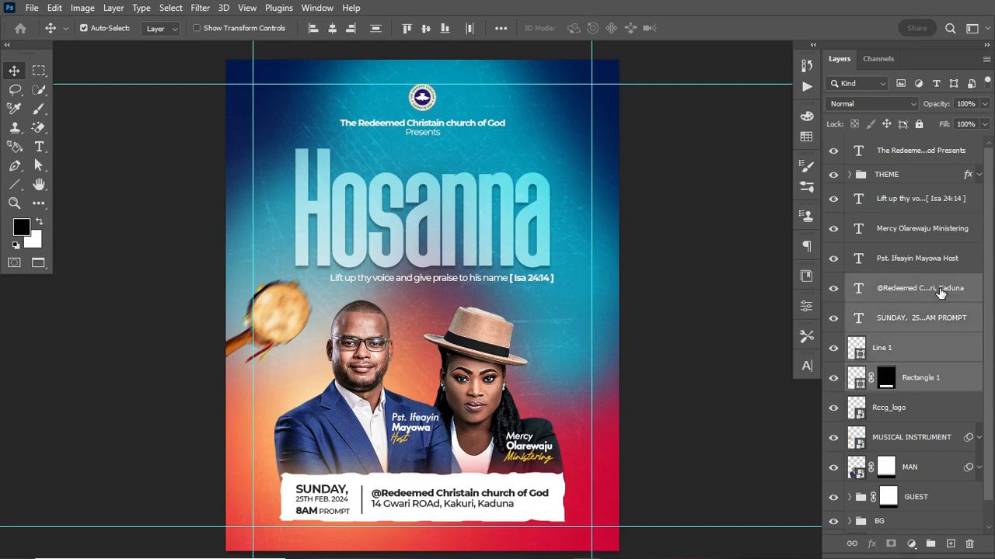
{"action": "key", "text": "ctrl+g"}
Toggle the new bottom info strip group's visibility repeatedly to check its contents
{"action": "left_click", "coordinate": [833, 285]}
{"action": "left_click", "coordinate": [833, 285]}
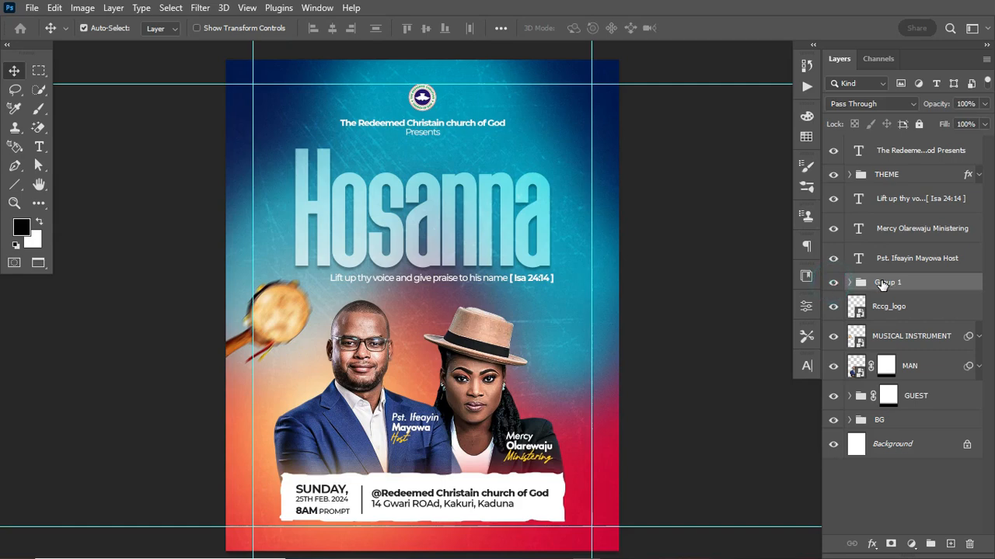
{"action": "left_click", "coordinate": [834, 284]}
{"action": "left_click", "coordinate": [834, 284]}
{"action": "left_click", "coordinate": [833, 285]}
{"action": "left_click", "coordinate": [833, 285]}
{"action": "left_click", "coordinate": [834, 285]}
{"action": "left_click", "coordinate": [834, 285]}
{"action": "left_click", "coordinate": [834, 286]}
{"action": "left_click", "coordinate": [833, 286]}
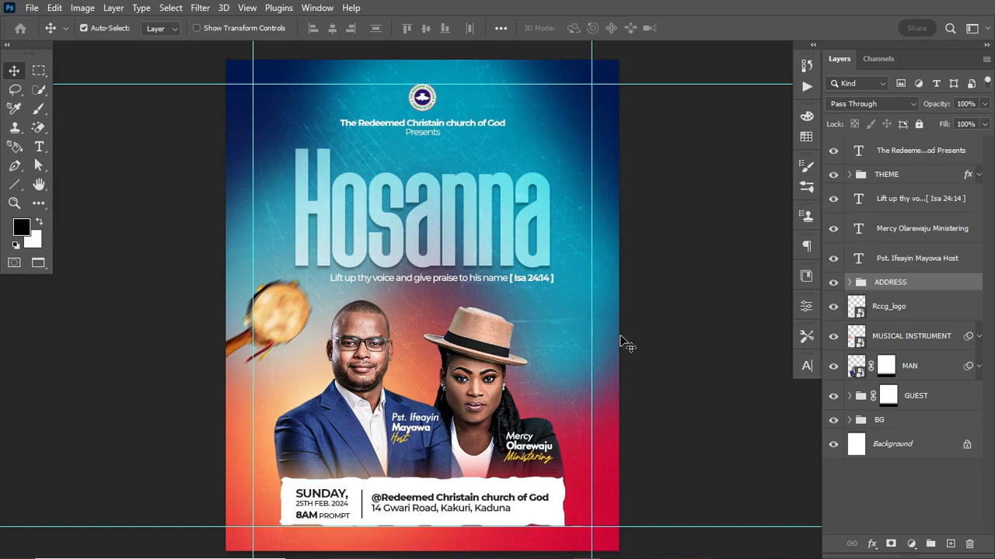
Hide the canvas guides and select the scripture line and woman's name caption layers
{"action": "key", "text": "ctrl+semicolon"}
{"action": "key", "text": "ctrl+semicolon"}
{"action": "left_click", "coordinate": [917, 204]}
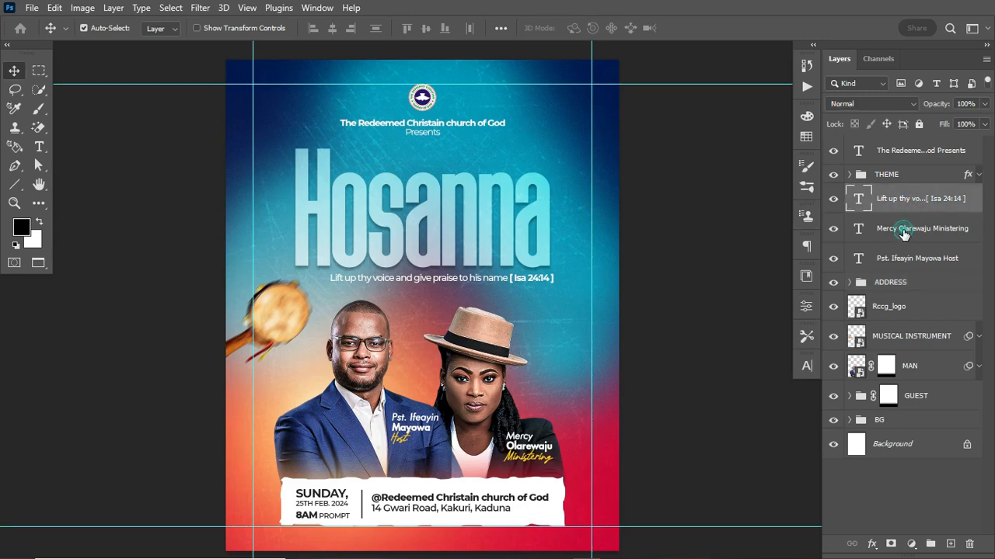
{"action": "left_click", "coordinate": [903, 231]}
Group the two guest name captions and rename the group 'name'
{"action": "left_click", "coordinate": [909, 265], "text": "shift"}
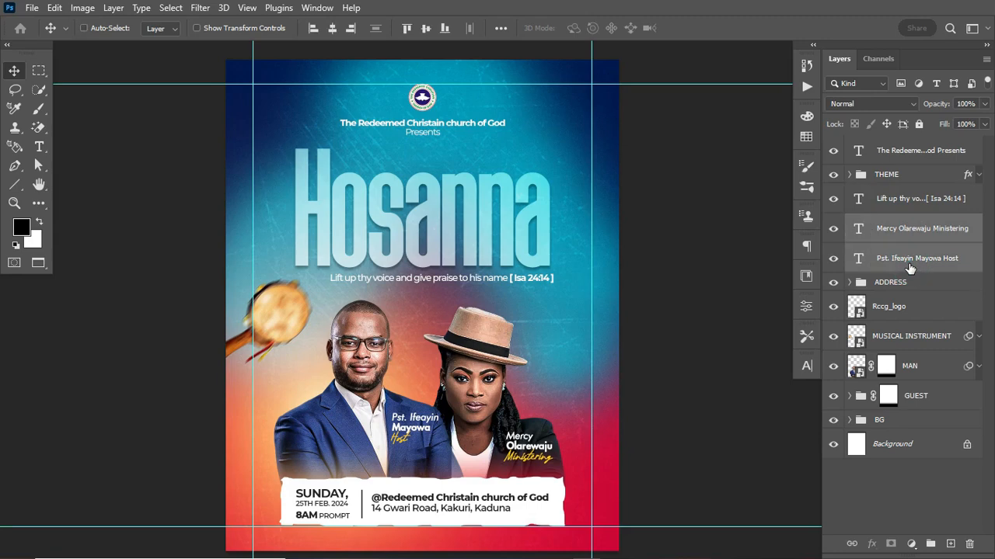
{"action": "key", "text": "ctrl+g"}
{"action": "left_click", "coordinate": [833, 224]}
{"action": "left_click", "coordinate": [833, 224]}
{"action": "double_click", "coordinate": [888, 222]}
{"action": "type", "text": "name"}
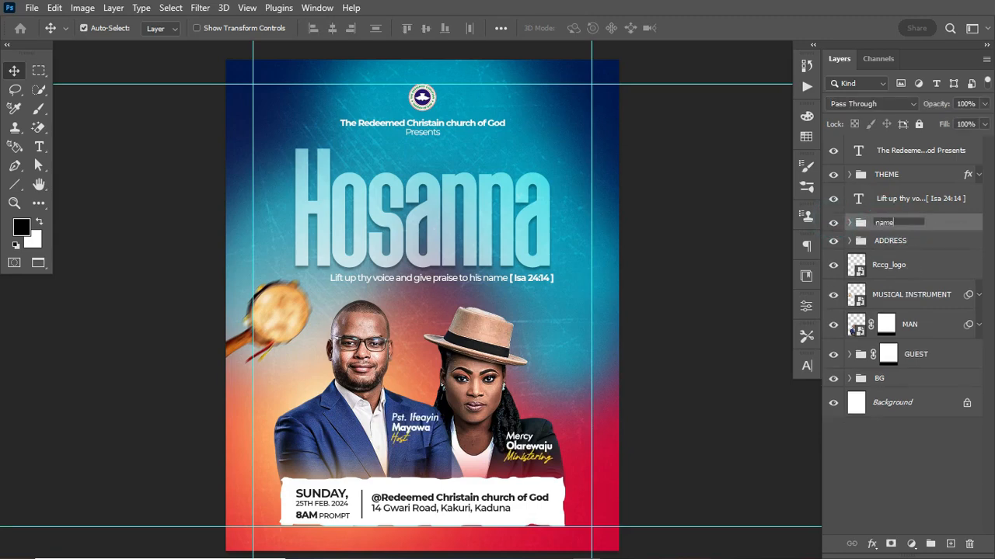
{"action": "key", "text": "Return"}
Hide the canvas guides and check the church name heading and BG group layers
{"action": "left_click", "coordinate": [835, 151]}
{"action": "left_click", "coordinate": [835, 151]}
{"action": "key", "text": "ctrl+semicolon"}
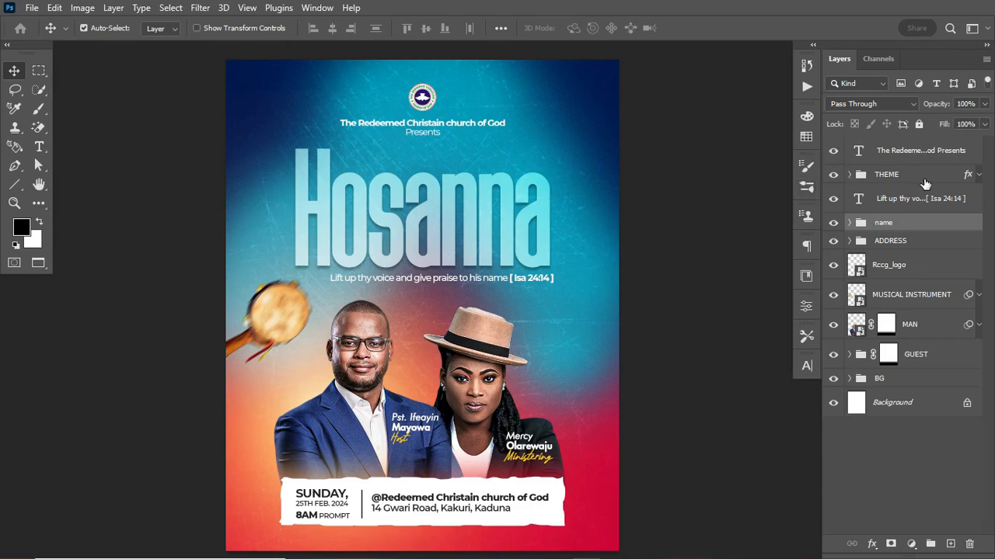
{"action": "left_click", "coordinate": [852, 378]}
{"action": "left_click", "coordinate": [852, 372]}
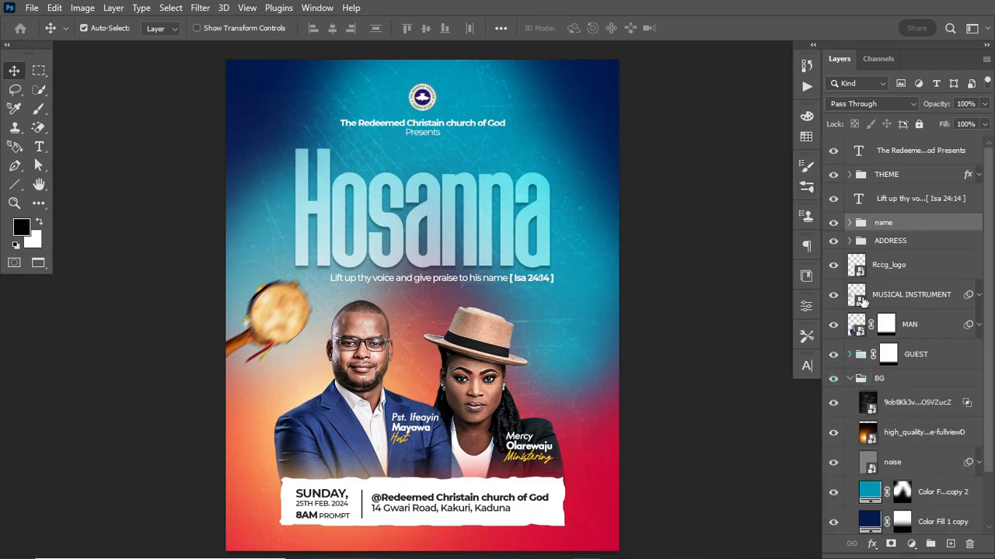
{"action": "left_click", "coordinate": [850, 379]}
{"action": "left_click", "coordinate": [914, 150]}
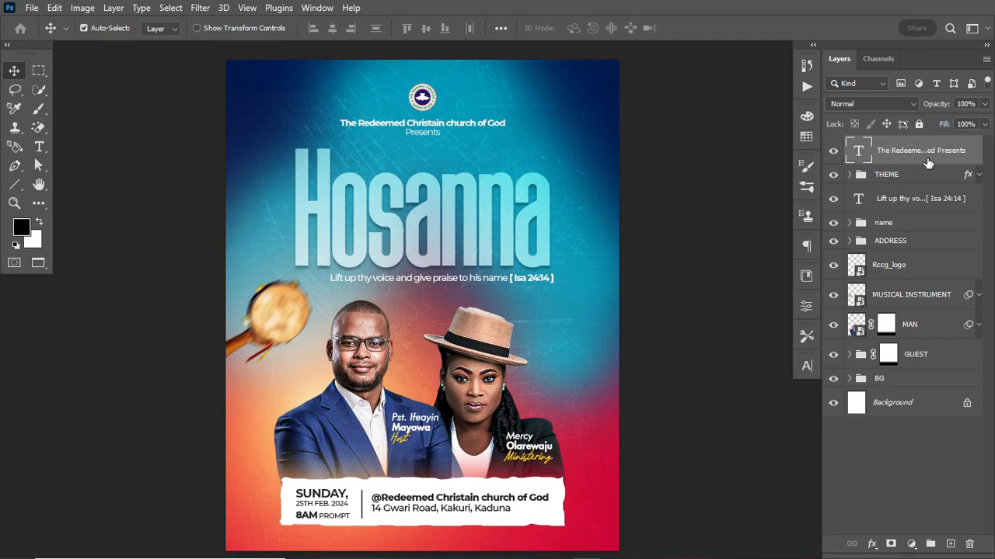
{"action": "left_click", "coordinate": [833, 150]}
{"action": "left_click", "coordinate": [833, 150]}
{"action": "left_click", "coordinate": [912, 544]}
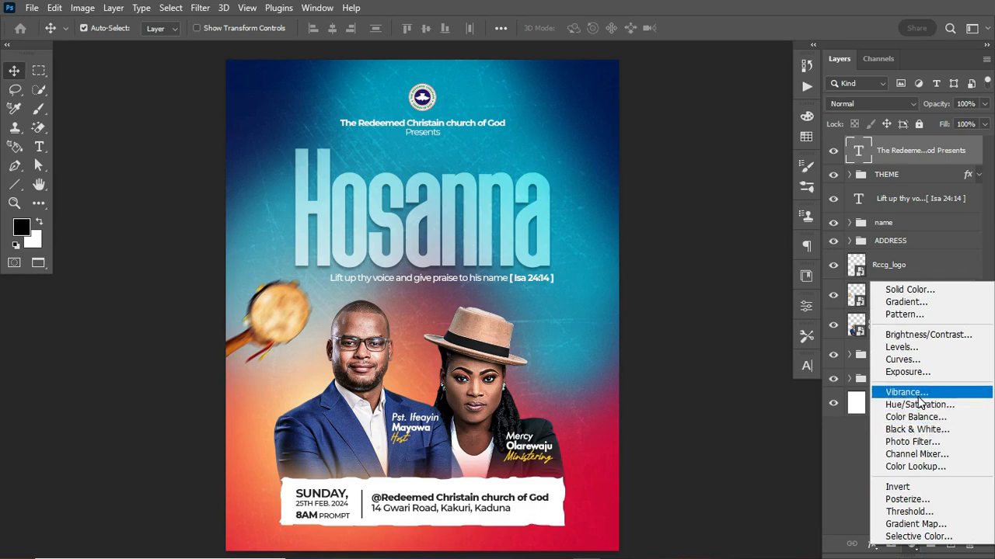
Add a Color Lookup layer, try the 2Strip, Candlelight and Crisp_Warm looks, and settle on 3Strip.look
{"action": "left_click", "coordinate": [917, 467]}
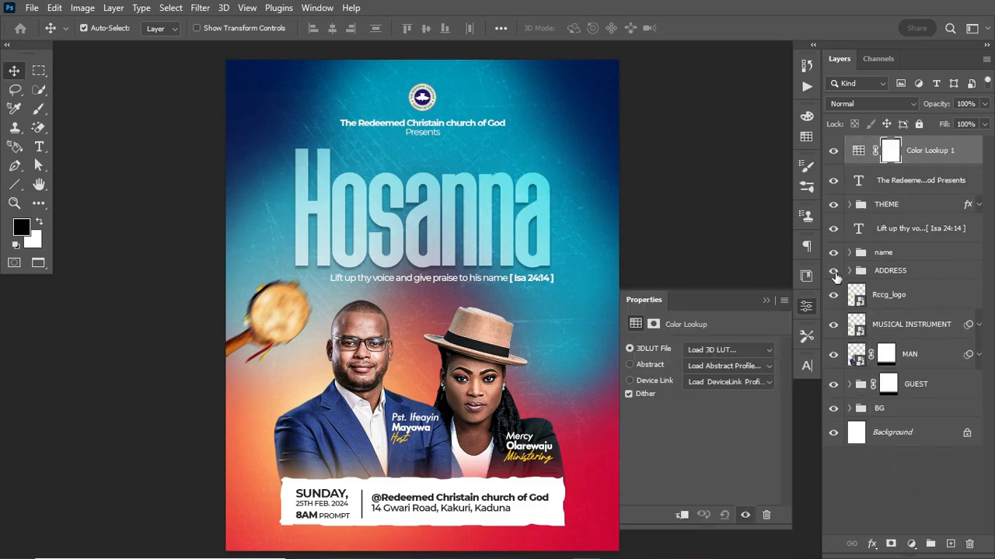
{"action": "left_click", "coordinate": [749, 347]}
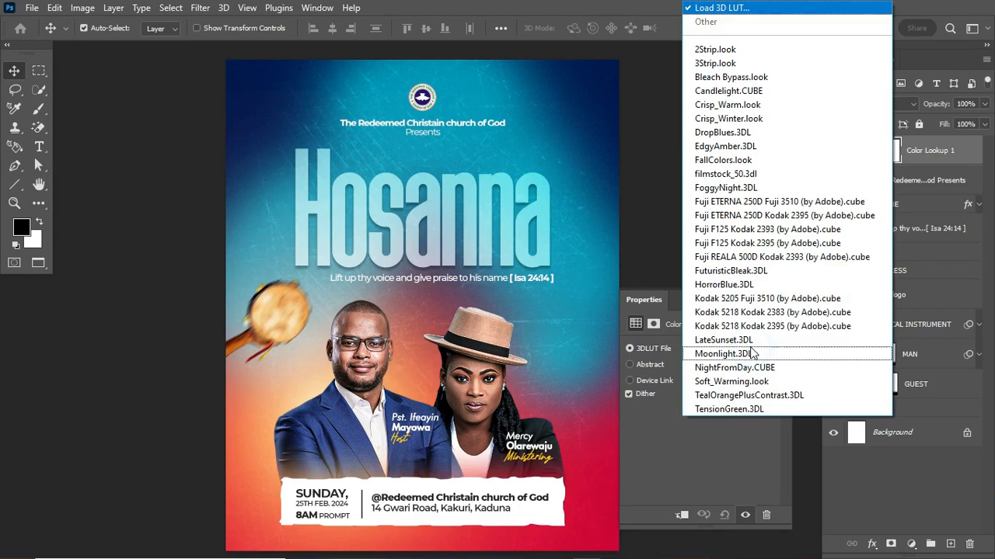
{"action": "left_click", "coordinate": [715, 49]}
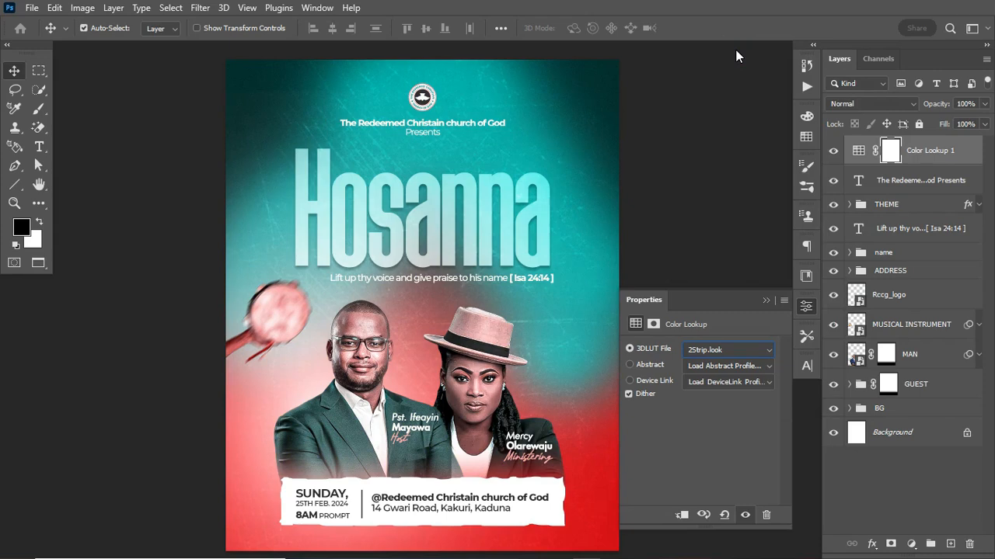
{"action": "key", "text": "Down"}
{"action": "key", "text": "Down"}
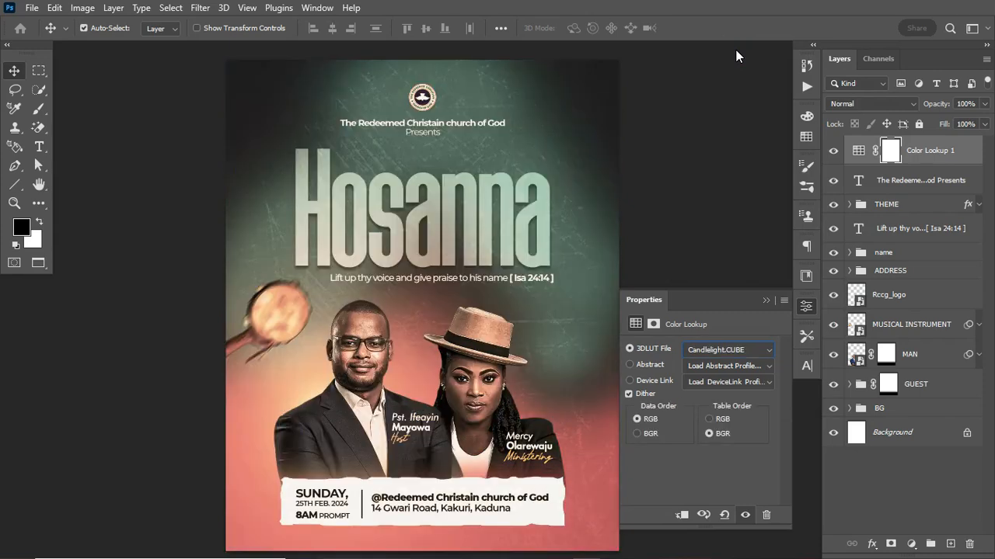
{"action": "key", "text": "Down"}
{"action": "key", "text": "Down"}
{"action": "key", "text": "Down"}
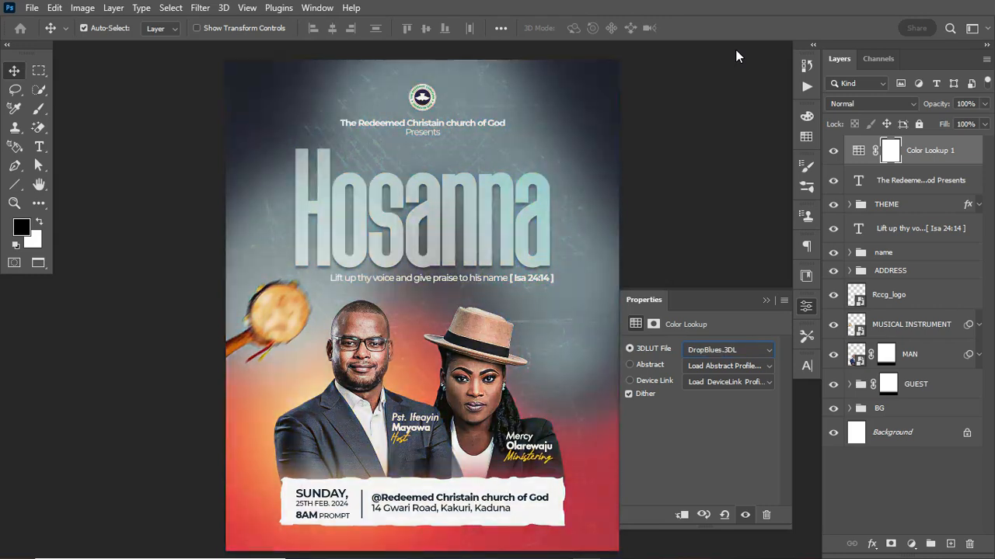
{"action": "key", "text": "Up"}
{"action": "key", "text": "Up"}
{"action": "key", "text": "Up"}
{"action": "key", "text": "Up"}
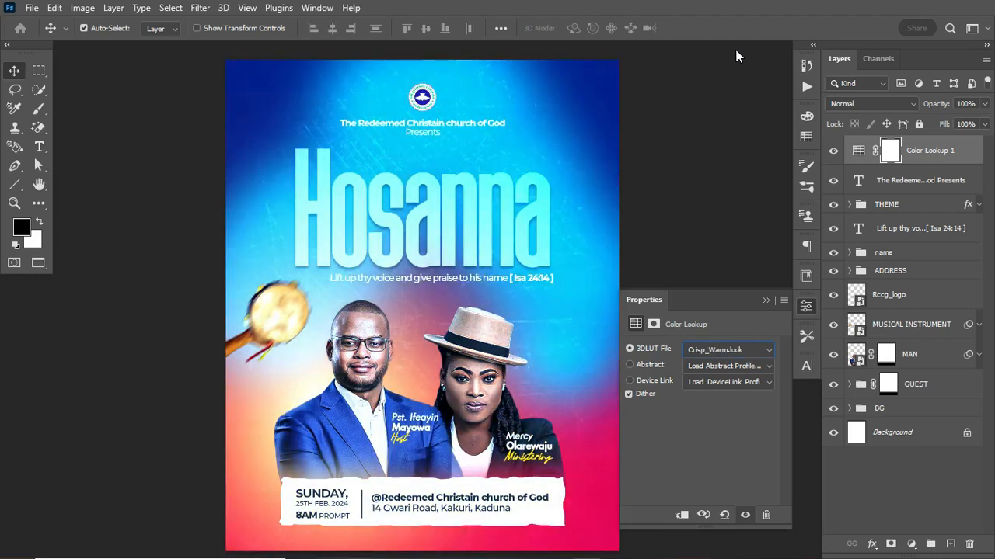
{"action": "key", "text": "Up"}
{"action": "key", "text": "Up"}
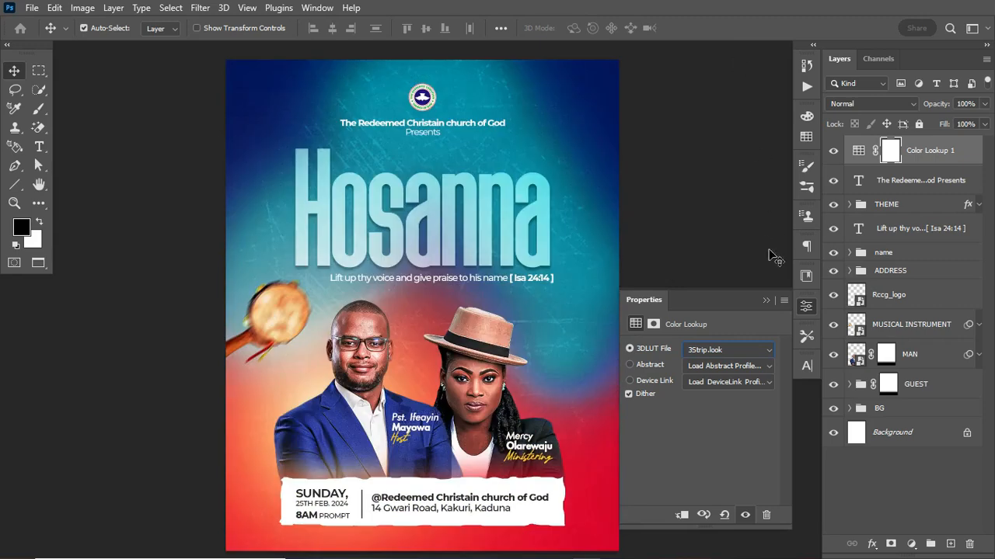
{"action": "left_click", "coordinate": [766, 299]}
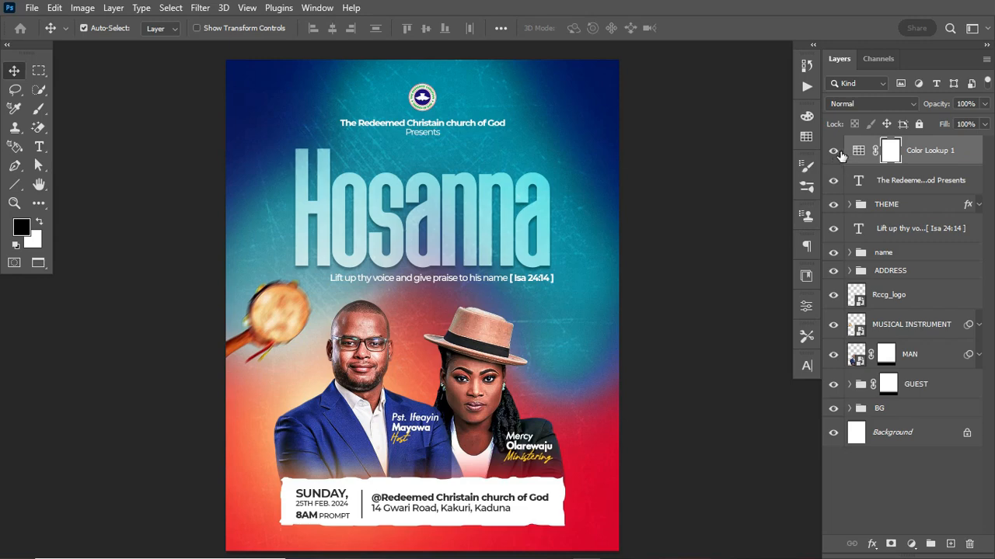
Select the woman's photo layer after toggling the color lookup and photo visibility to compare
{"action": "left_click", "coordinate": [499, 386]}
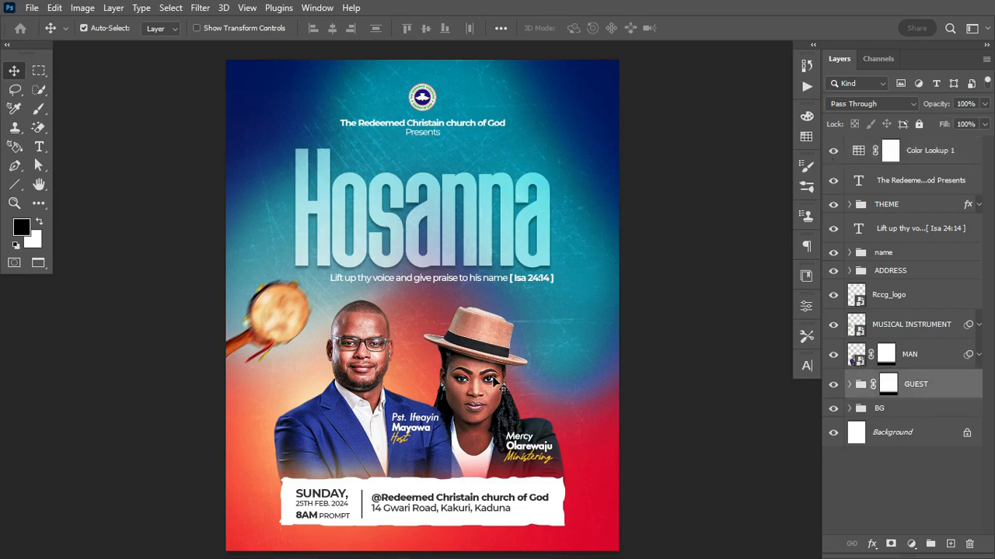
{"action": "left_click", "coordinate": [833, 150]}
{"action": "left_click", "coordinate": [833, 150]}
{"action": "left_click", "coordinate": [495, 384]}
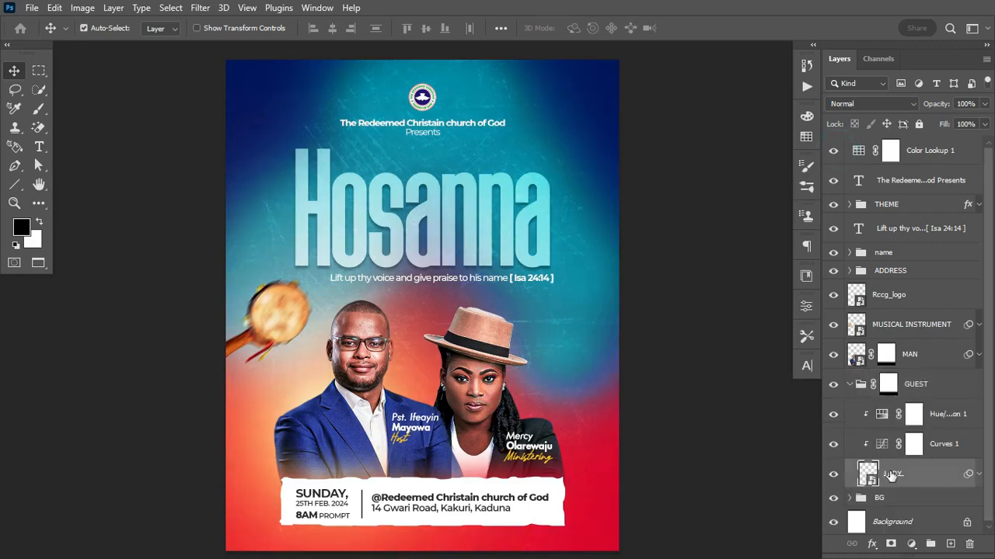
{"action": "left_click", "coordinate": [833, 474]}
{"action": "left_click", "coordinate": [833, 474]}
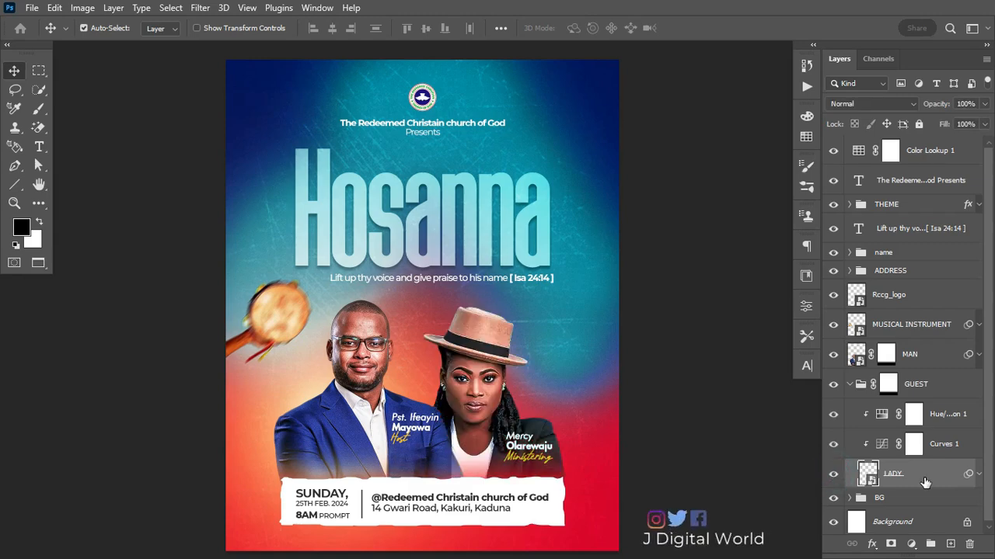
Flip the woman's photo horizontally and nudge her name caption slightly up and left
{"action": "key", "text": "ctrl+t"}
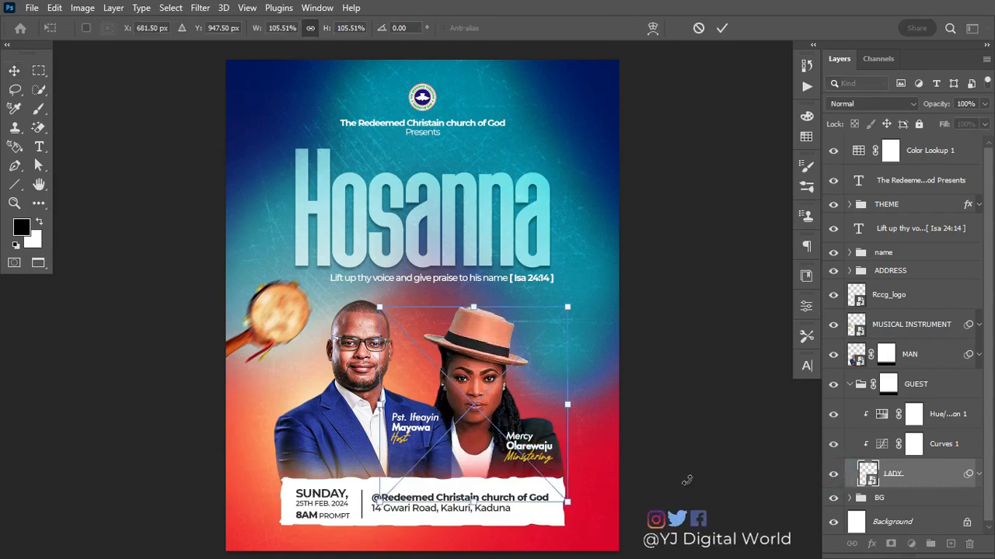
{"action": "right_click", "coordinate": [537, 437]}
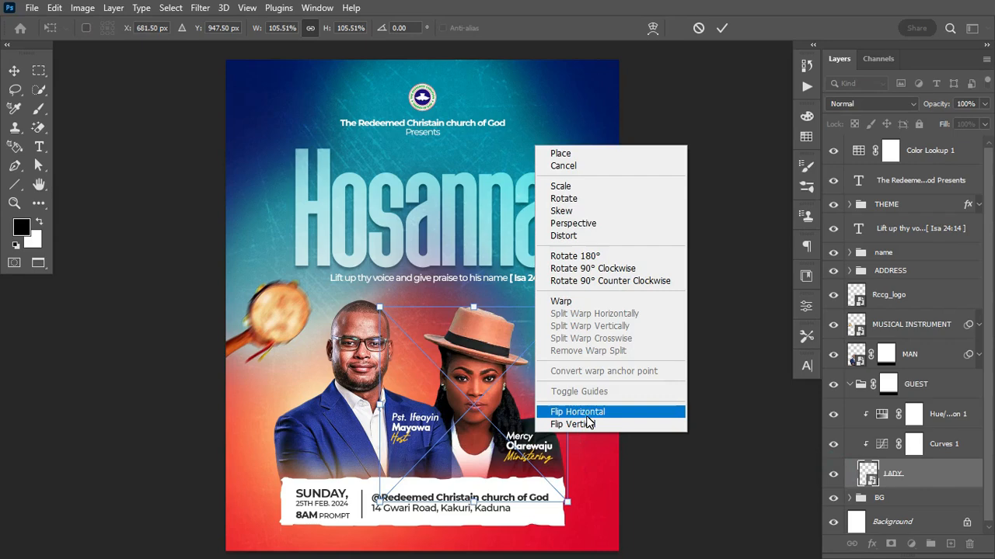
{"action": "left_click", "coordinate": [579, 412]}
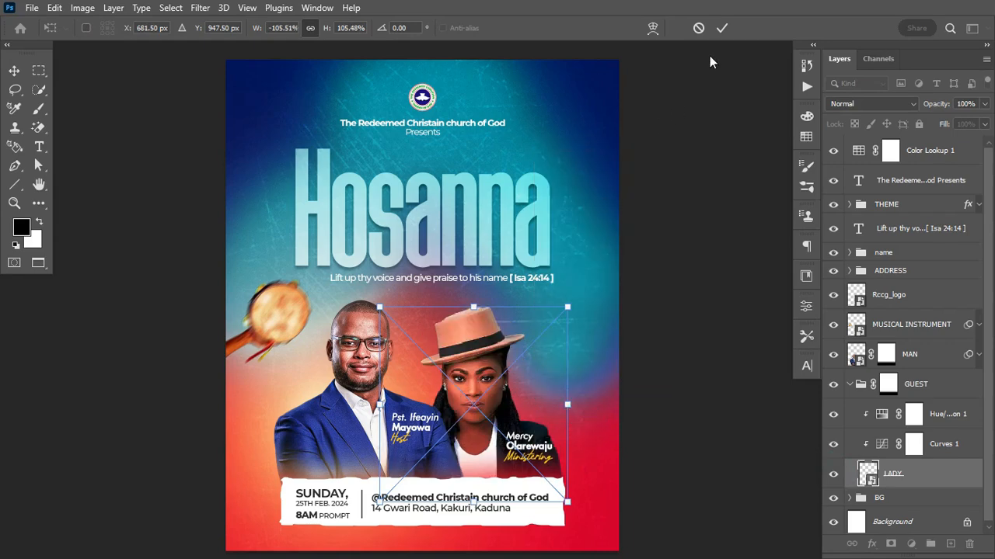
{"action": "left_click", "coordinate": [722, 28]}
{"action": "left_click", "coordinate": [536, 455]}
{"action": "left_click_drag", "start_coordinate": [536, 455], "coordinate": [532, 453]}
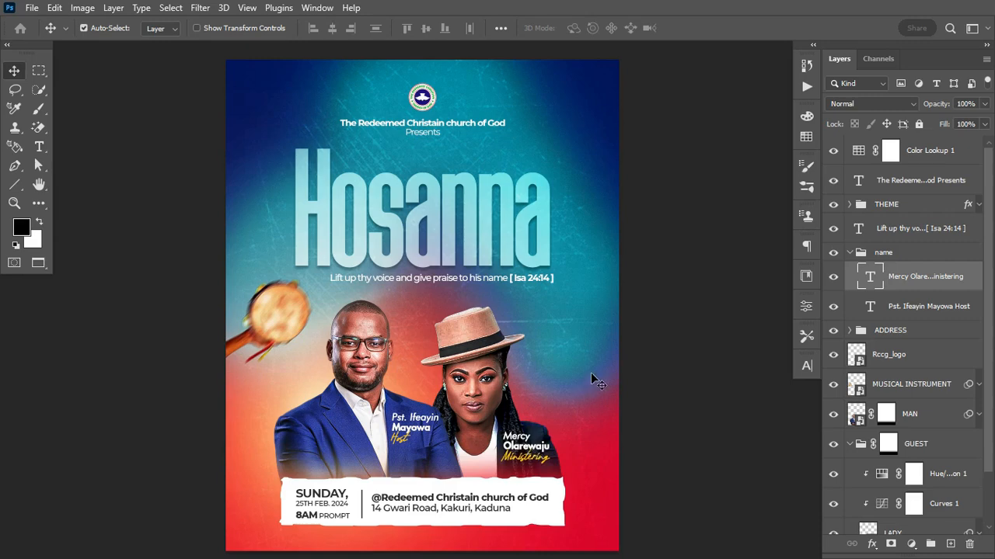
Collapse the 'name' and GUEST groups in the Layers panel
{"action": "left_click", "coordinate": [850, 252]}
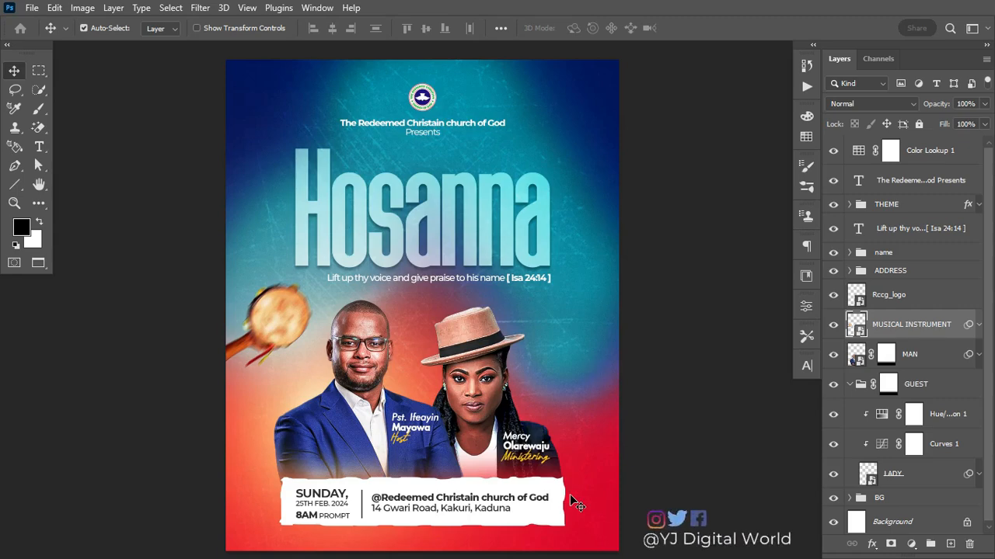
{"action": "left_click", "coordinate": [849, 383]}
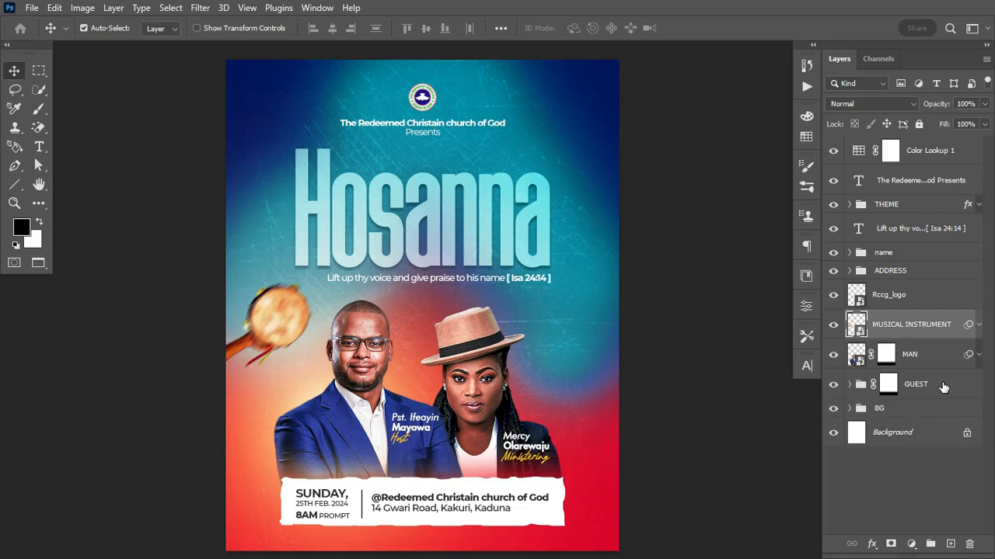